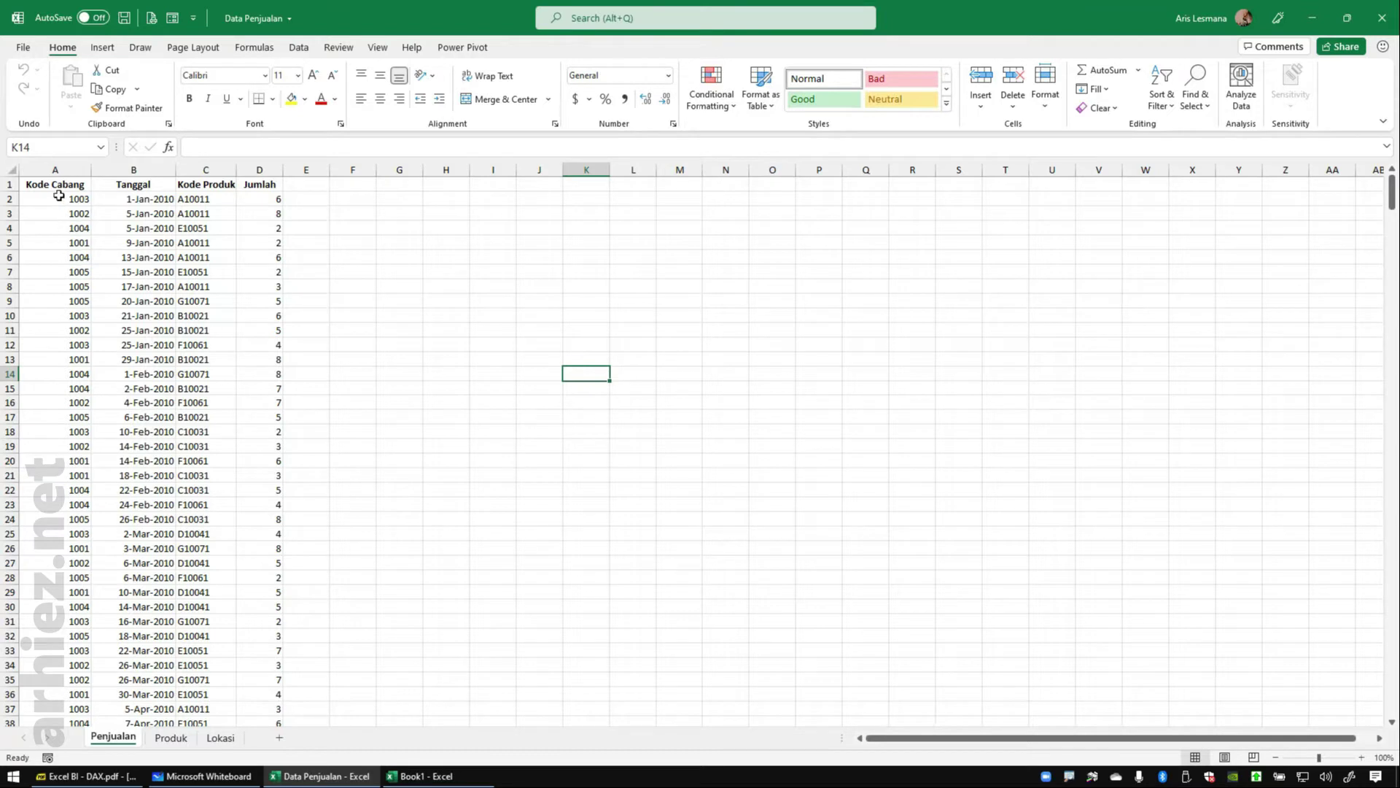
Review the Kode Cabang, Tanggal, Kode Produk and Jumlah columns on the Penjualan sheet
{"action": "left_click_drag", "start_coordinate": [58, 195], "coordinate": [63, 302]}
{"action": "left_click_drag", "start_coordinate": [139, 201], "coordinate": [135, 302]}
{"action": "left_click_drag", "start_coordinate": [210, 194], "coordinate": [208, 301]}
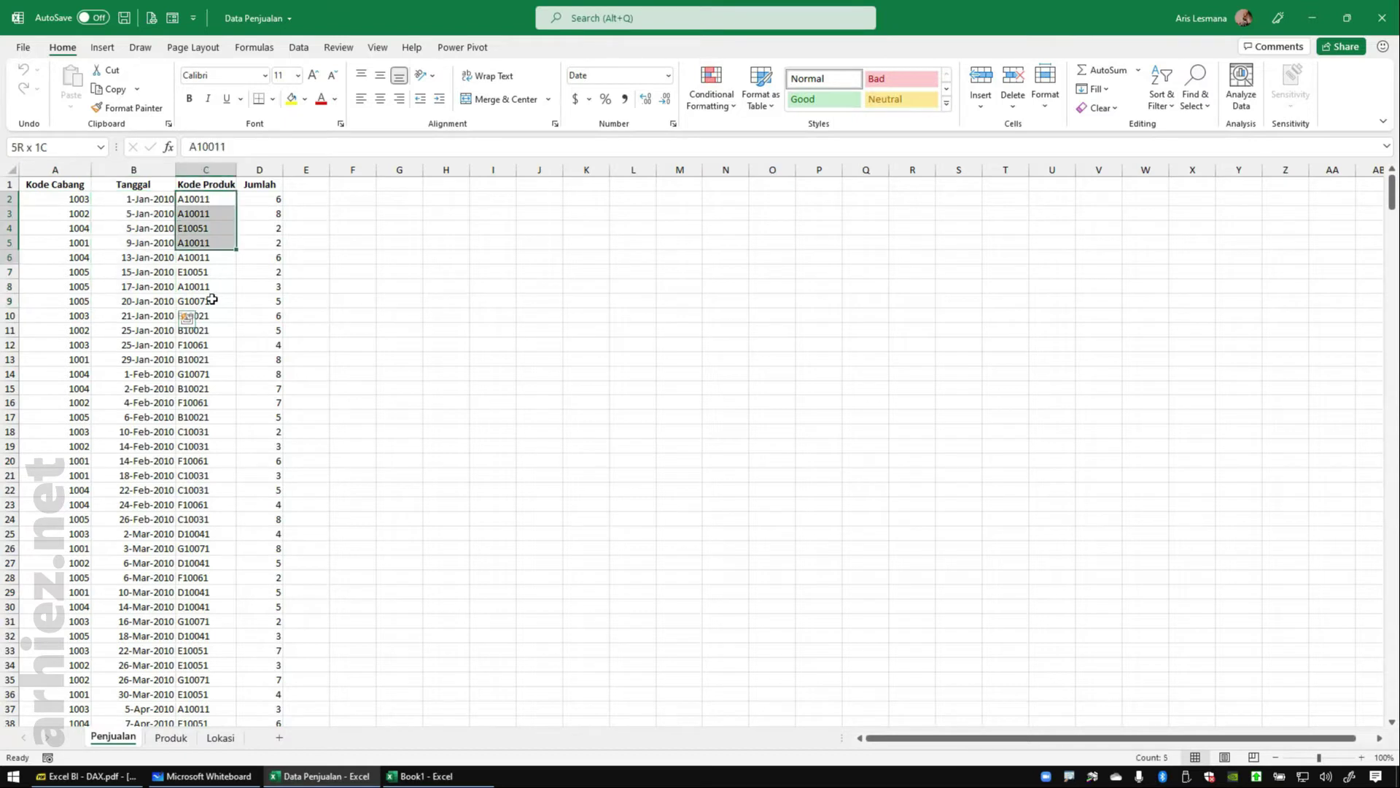
{"action": "left_click_drag", "start_coordinate": [268, 198], "coordinate": [271, 257]}
{"action": "left_click", "coordinate": [378, 267]}
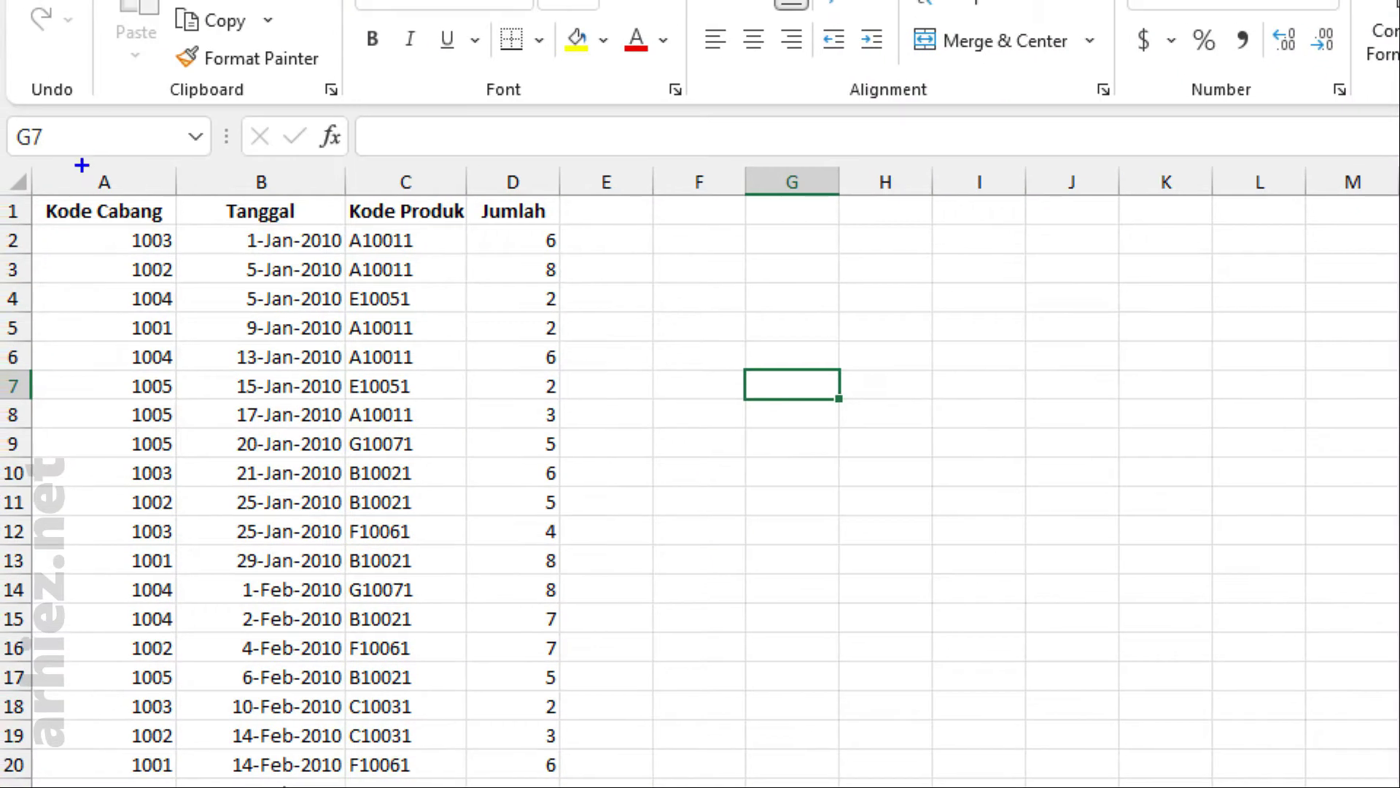
{"action": "left_click_drag", "start_coordinate": [31, 167], "coordinate": [582, 285]}
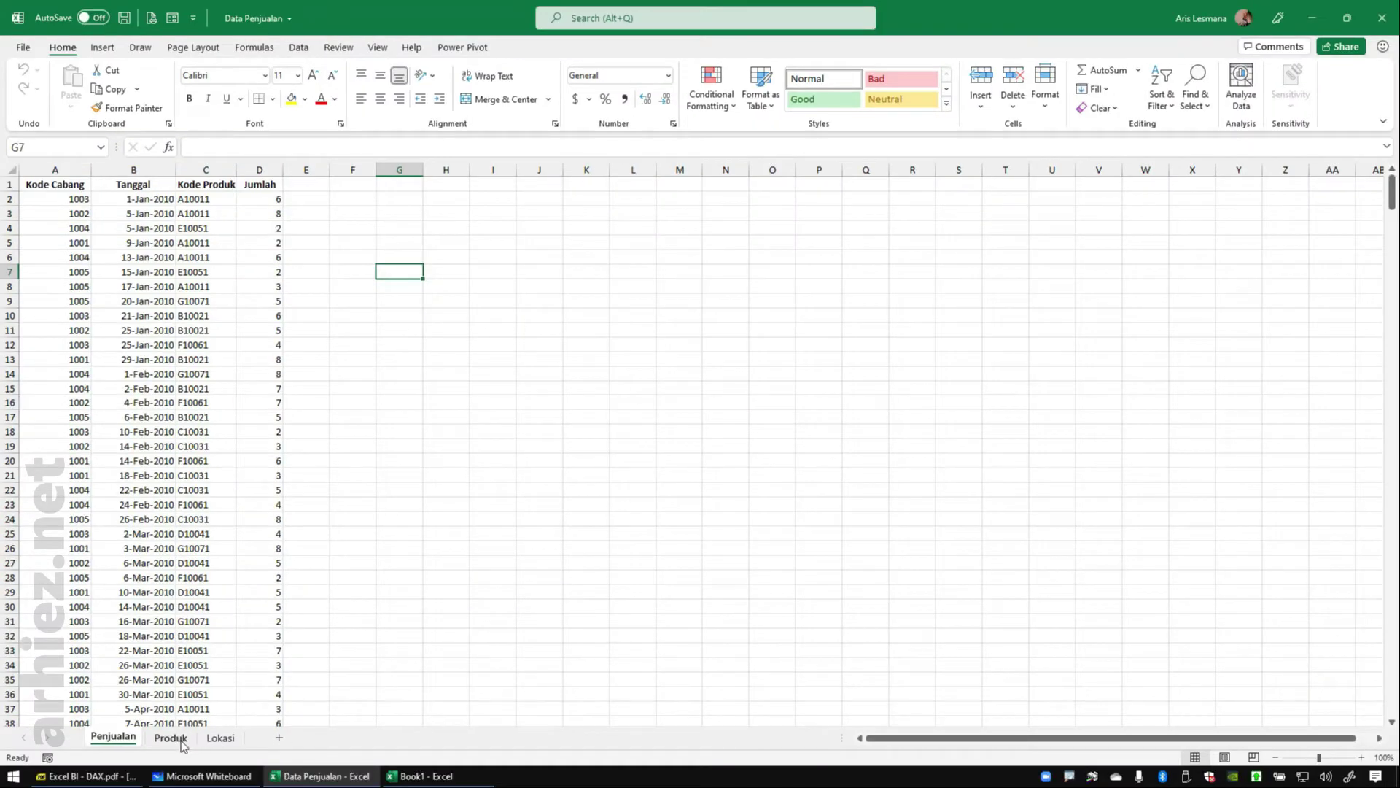
Review the Kode Produk, Nama Produk and Harga Dasar columns on the Produk sheet
{"action": "left_click", "coordinate": [183, 741]}
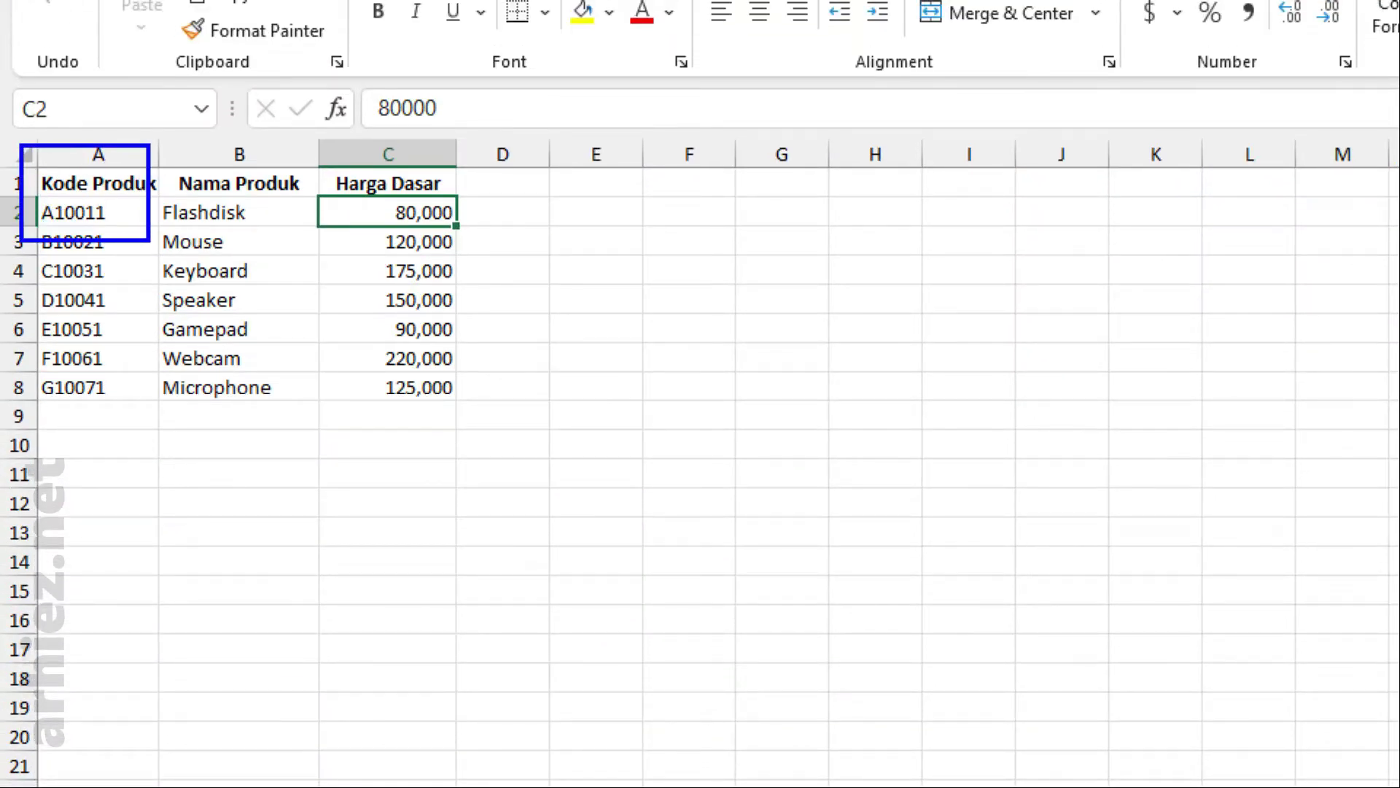
{"action": "left_click_drag", "start_coordinate": [162, 155], "coordinate": [294, 221]}
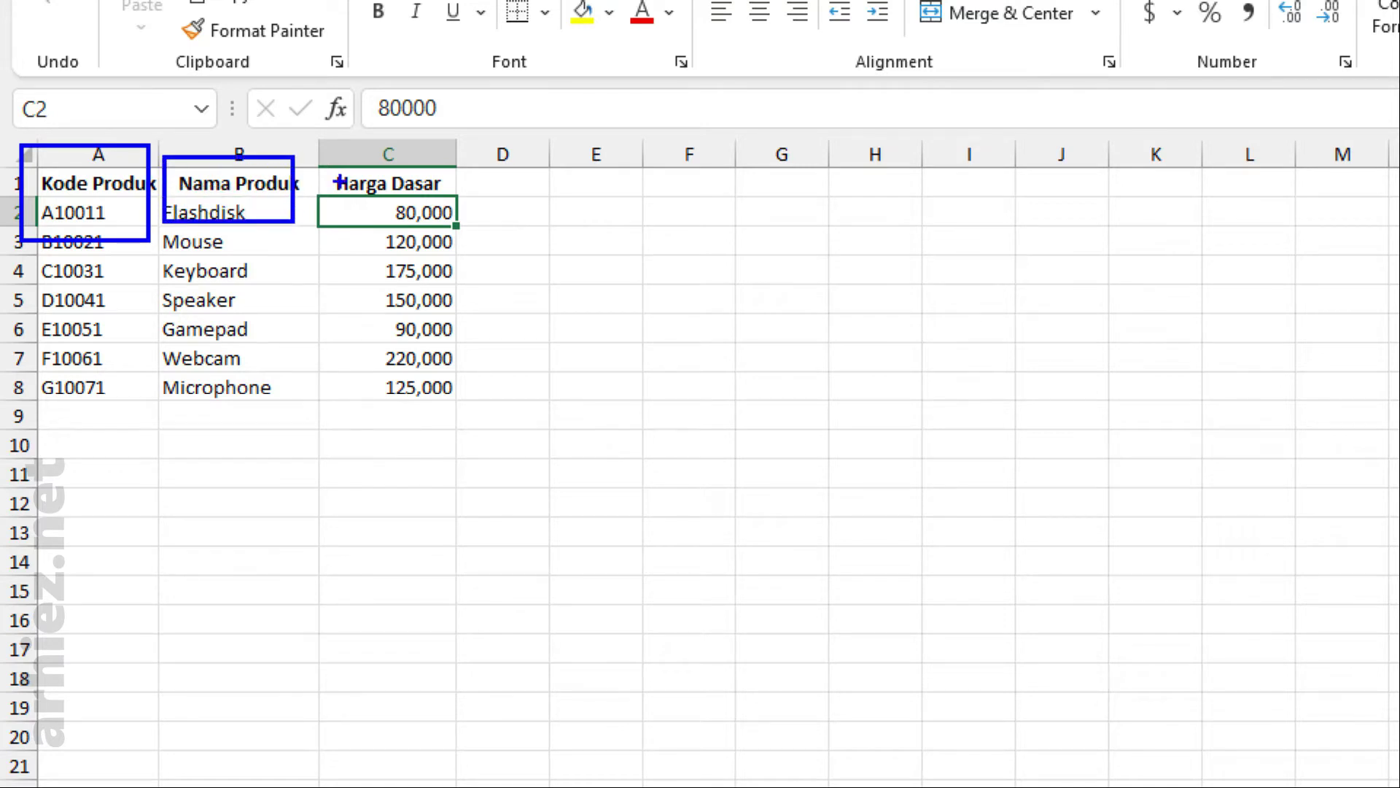
{"action": "left_click_drag", "start_coordinate": [319, 151], "coordinate": [503, 256]}
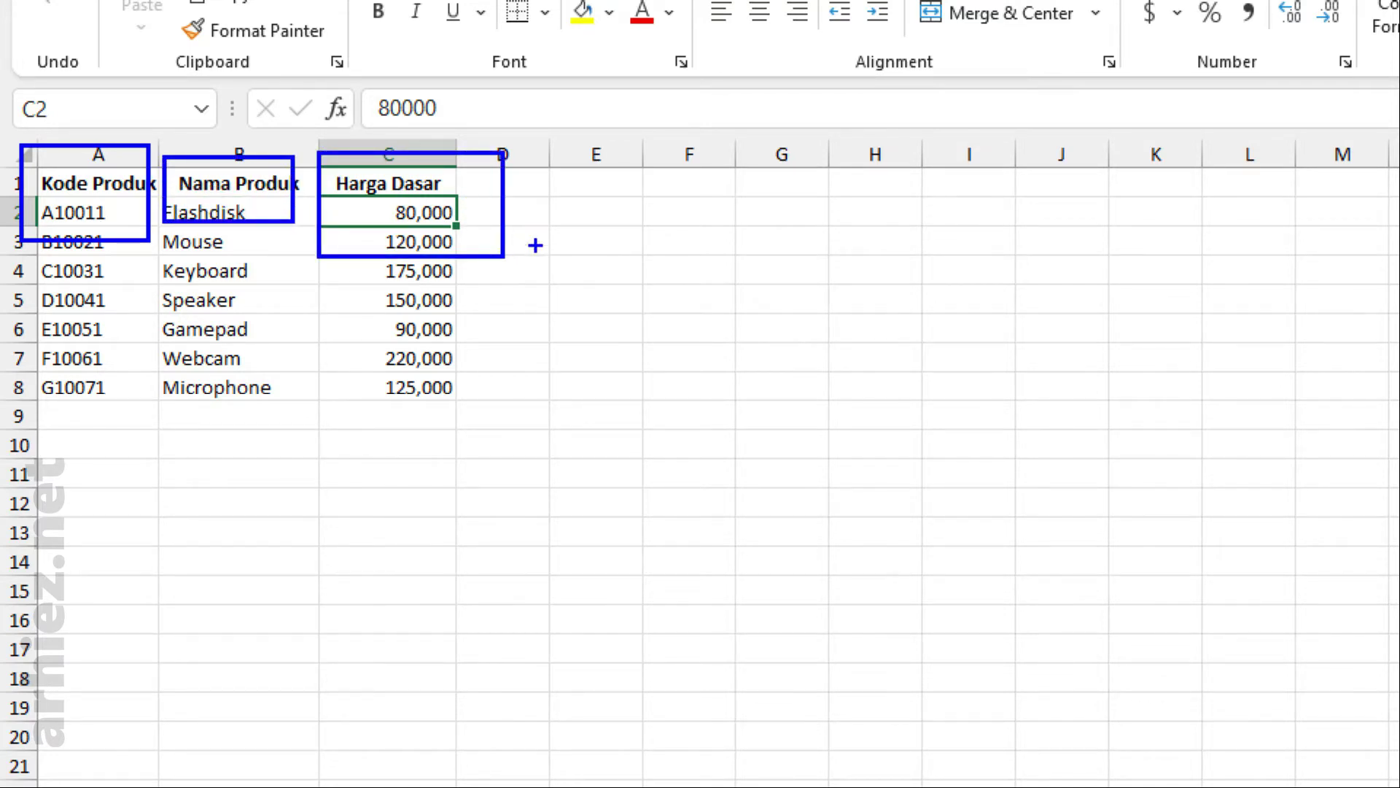
{"action": "key", "text": "Escape"}
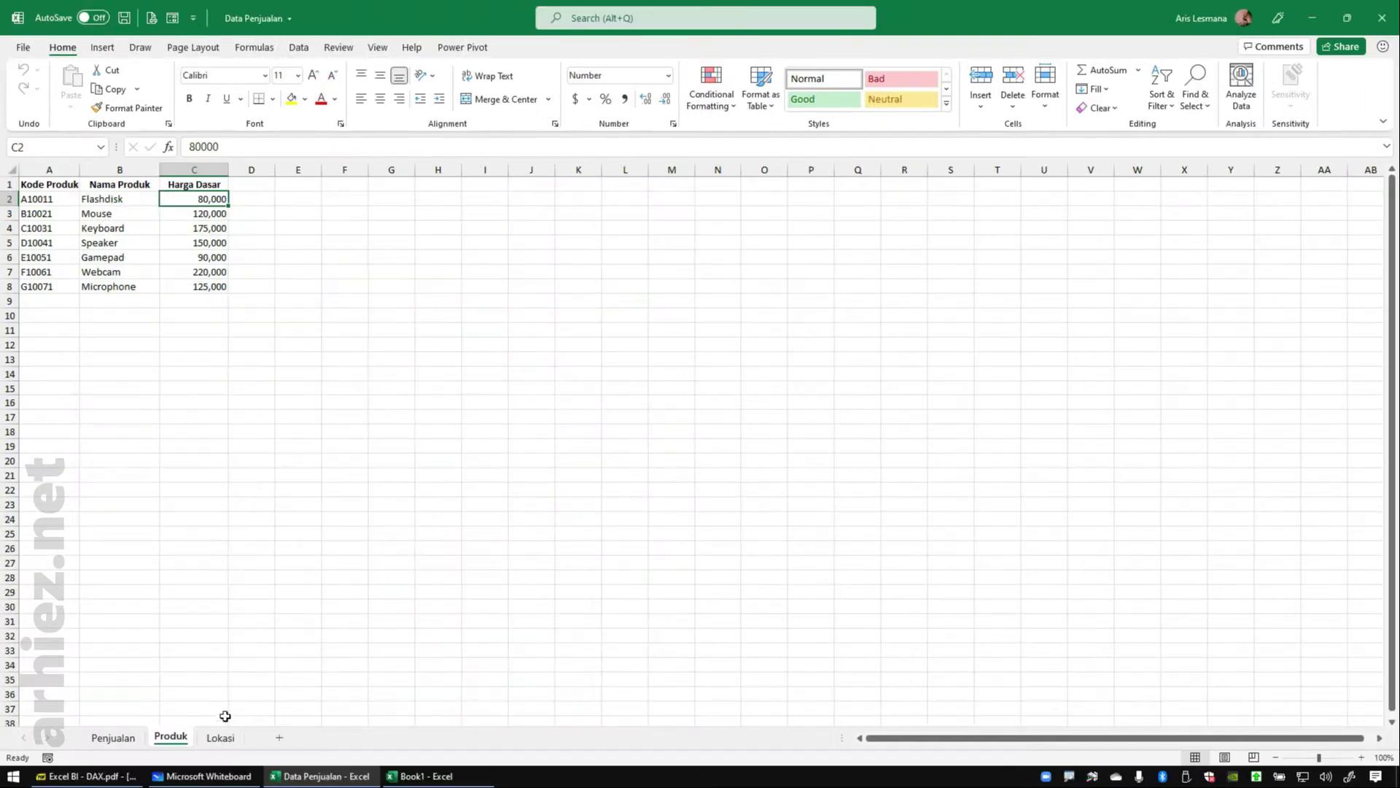
Review the Kode Cabang and Kota columns on the Lokasi sheet
{"action": "left_click", "coordinate": [220, 738]}
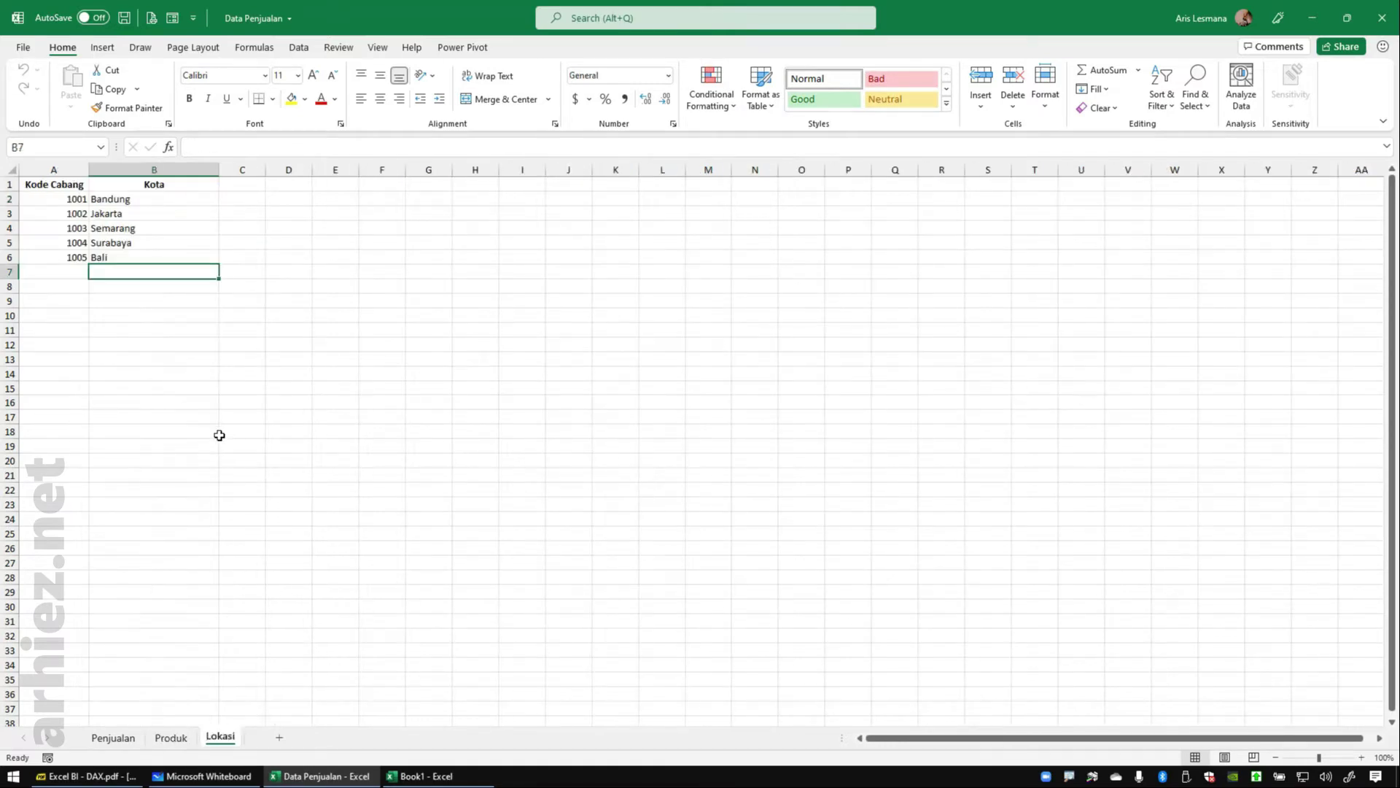
{"action": "key", "text": "ctrl+1"}
{"action": "left_click", "coordinate": [84, 200]}
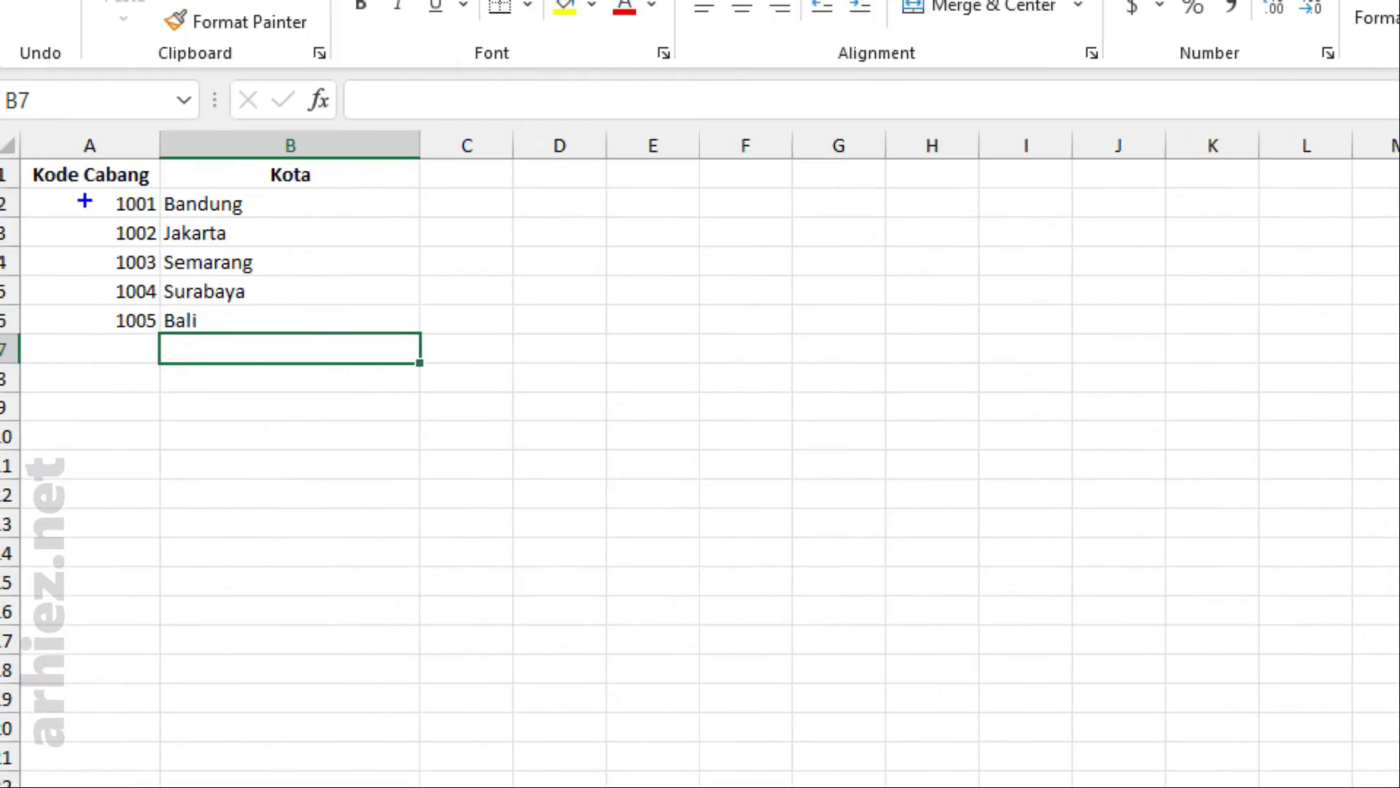
{"action": "left_click_drag", "start_coordinate": [35, 150], "coordinate": [151, 297]}
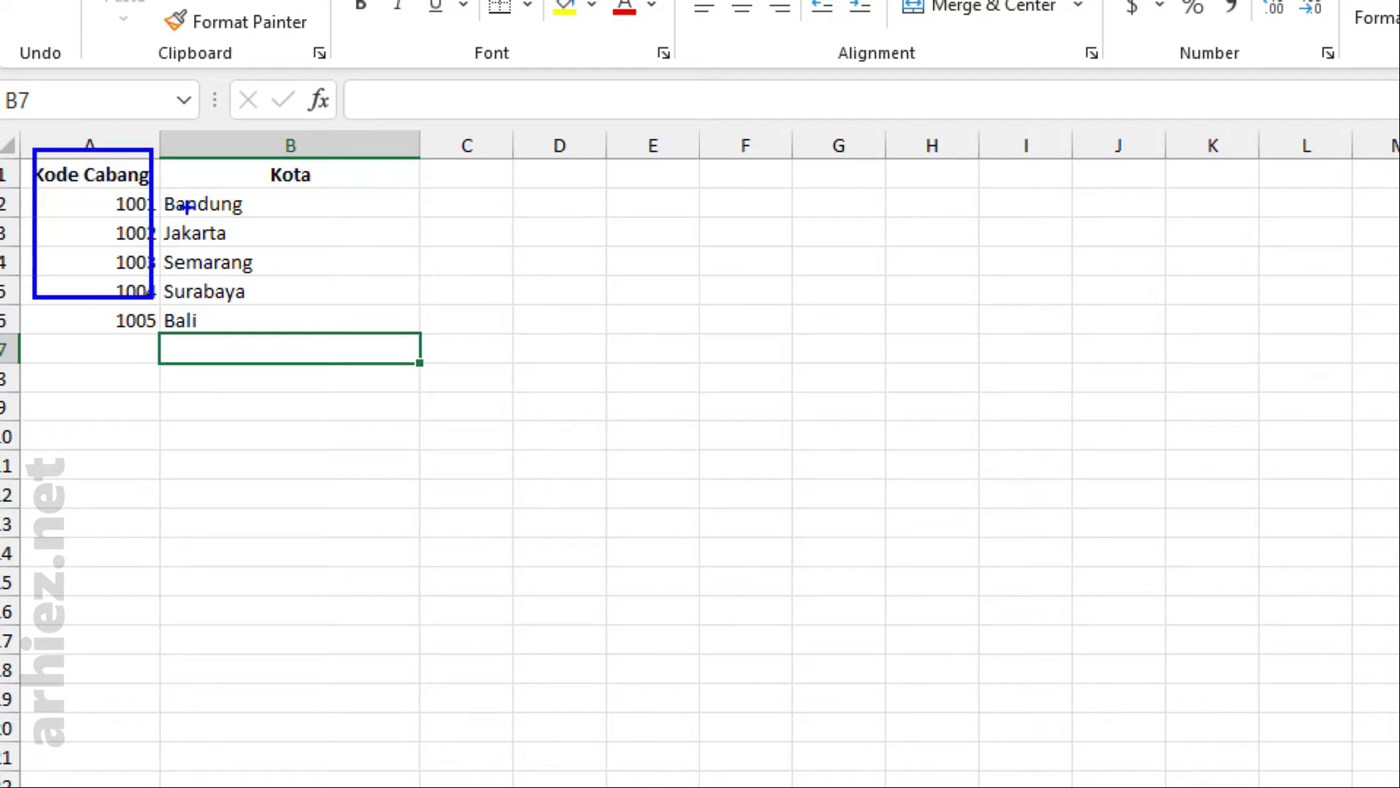
{"action": "mouse_move", "coordinate": [168, 145]}
{"action": "left_mouse_down"}
{"action": "mouse_move", "coordinate": [347, 221]}
{"action": "mouse_move", "coordinate": [447, 291]}
{"action": "left_mouse_up"}
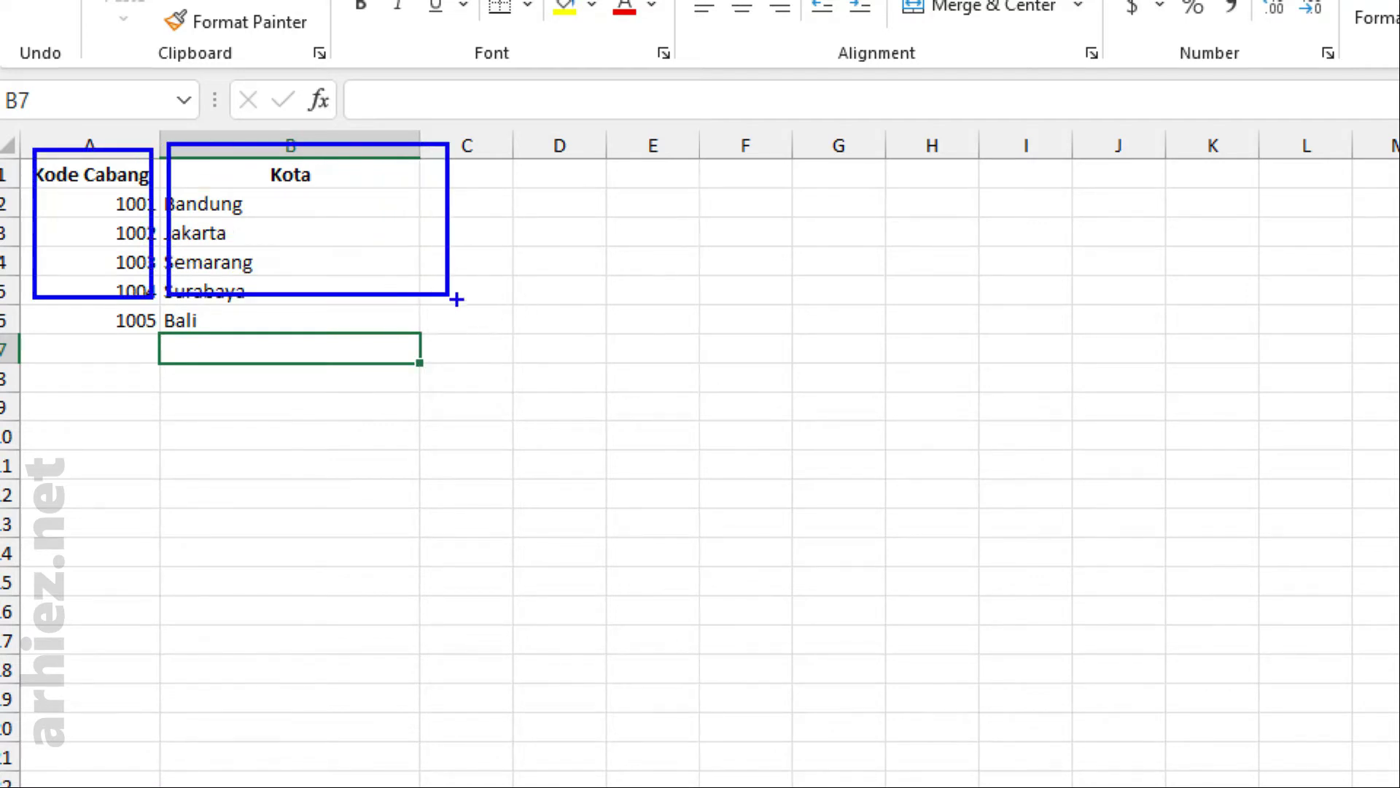
{"action": "key", "text": "Escape"}
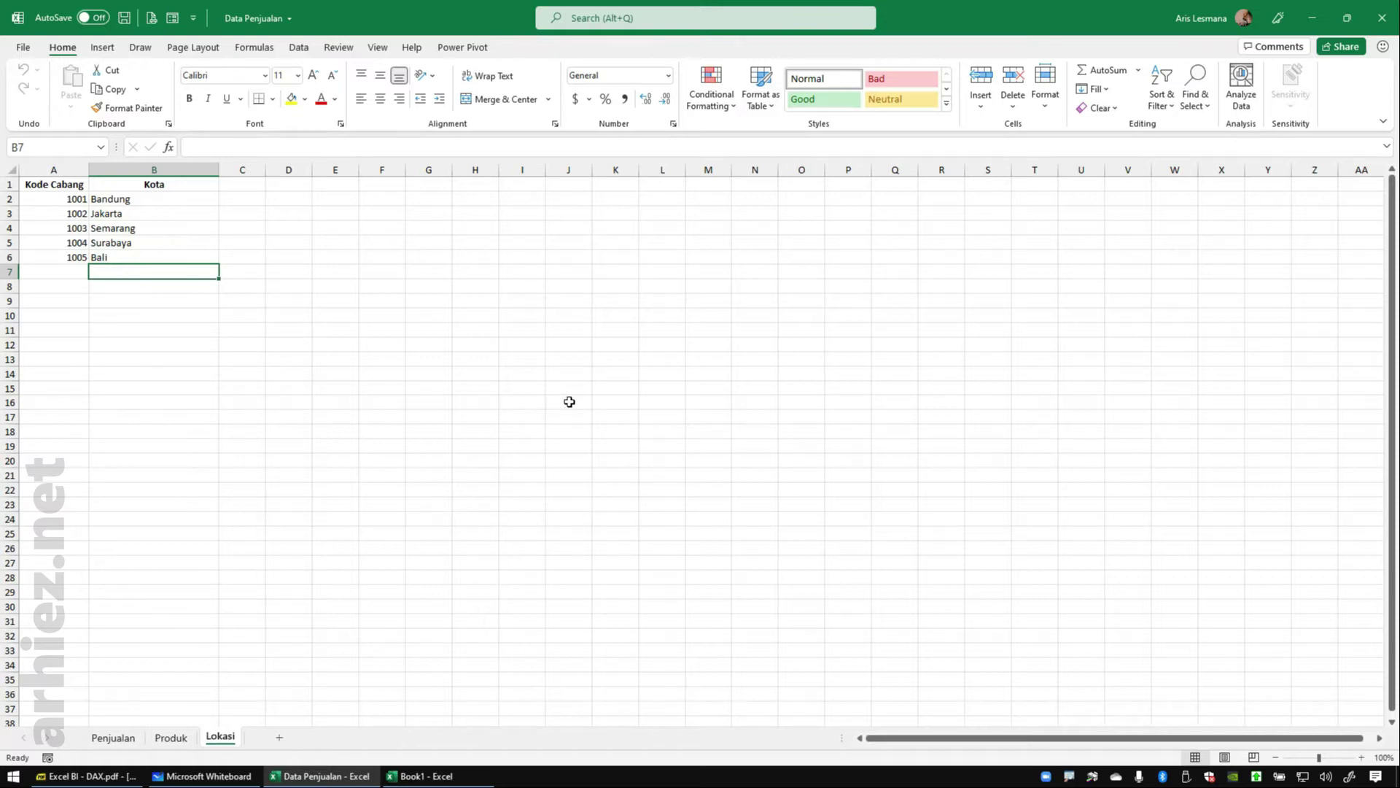
Close the Data Penjualan workbook and connect the blank Book1 to the Data Penjualan file on Local Disk (D:) as a workbook data source
{"action": "left_click", "coordinate": [1381, 21]}
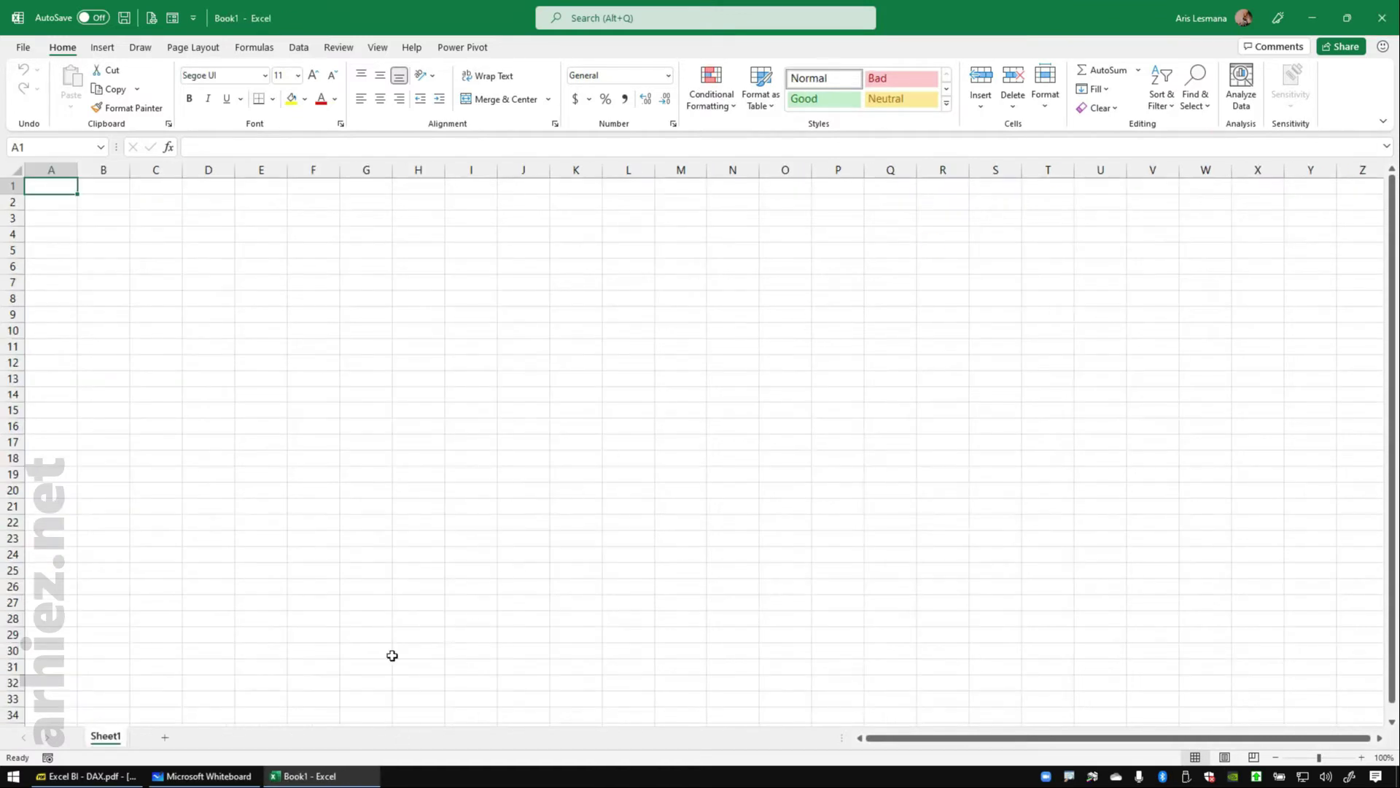
{"action": "left_click", "coordinate": [433, 324]}
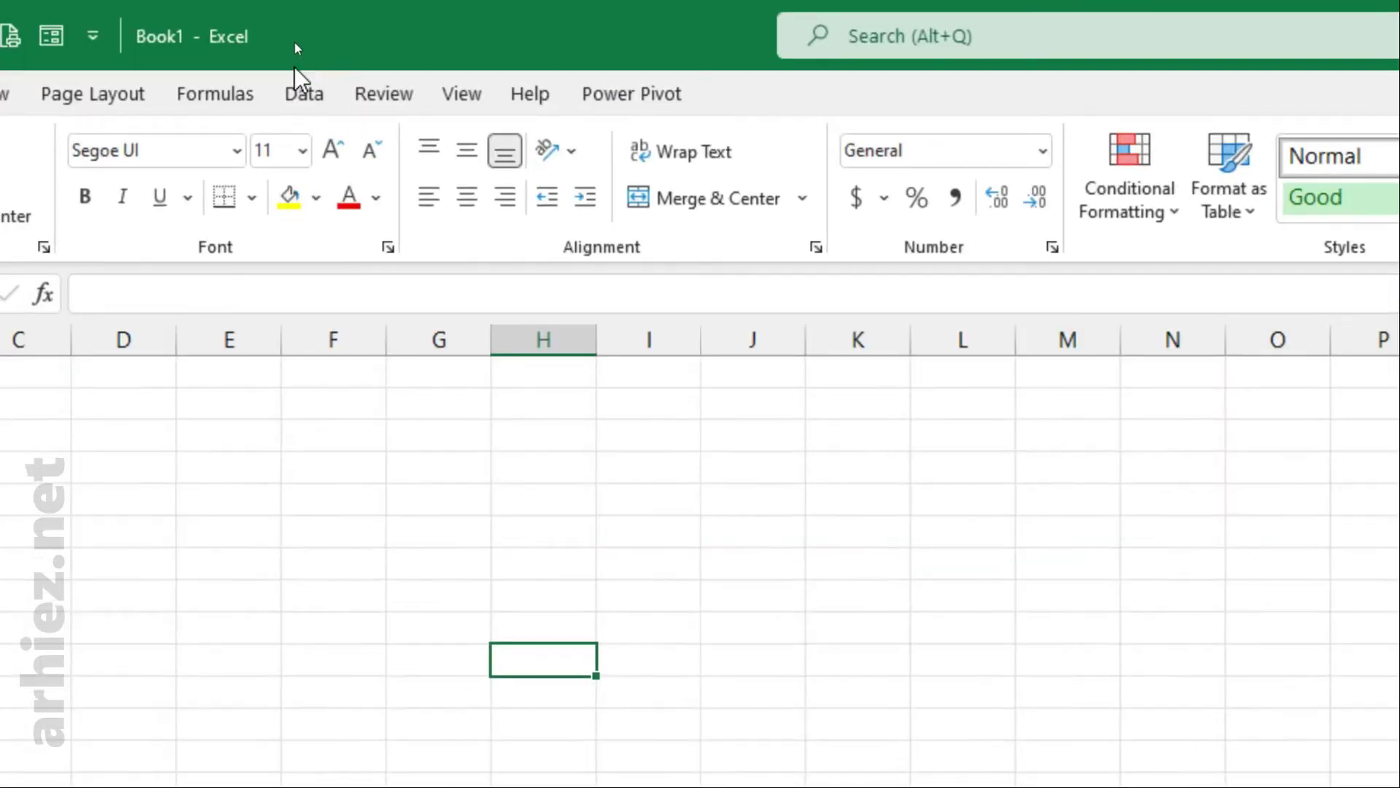
{"action": "left_click", "coordinate": [305, 99]}
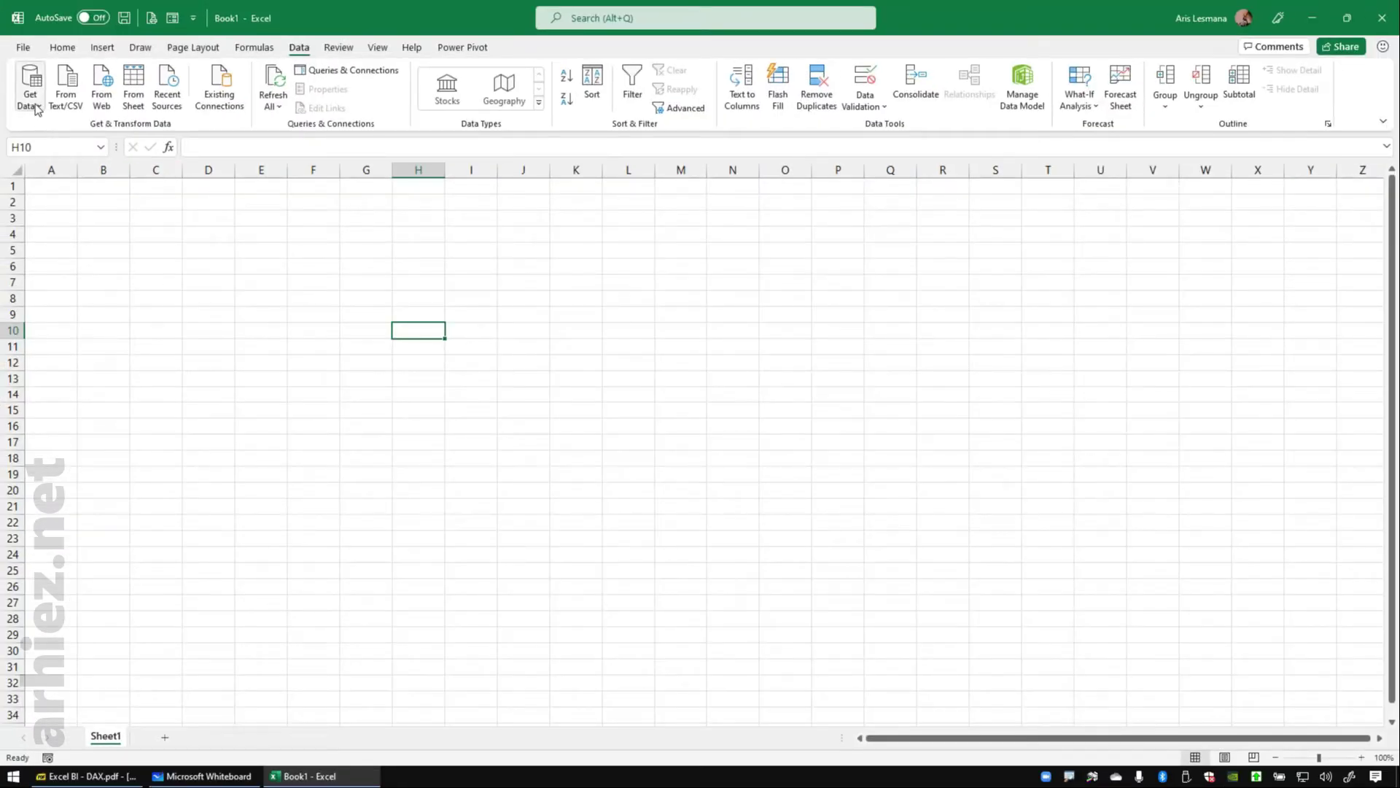
{"action": "left_click", "coordinate": [36, 110]}
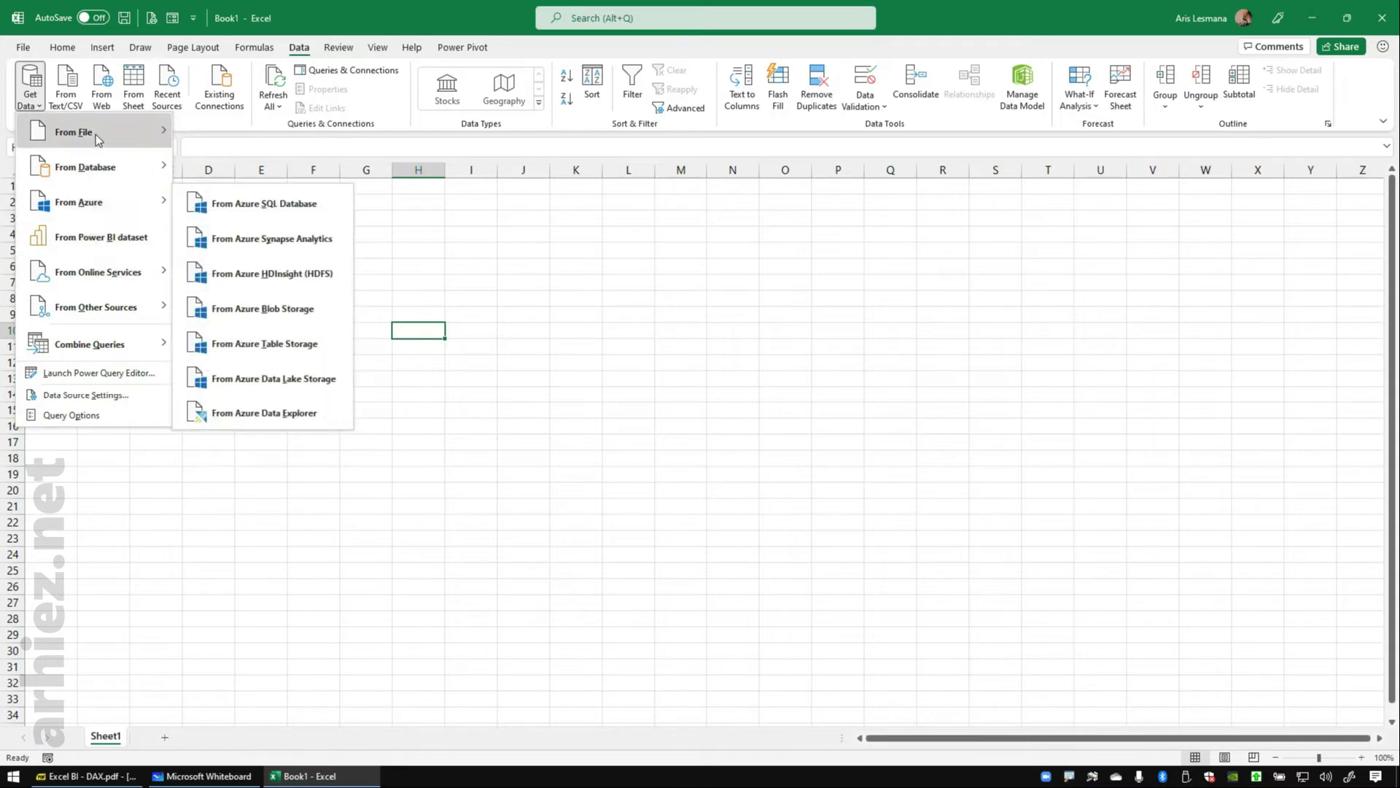
{"action": "mouse_move", "coordinate": [98, 138]}
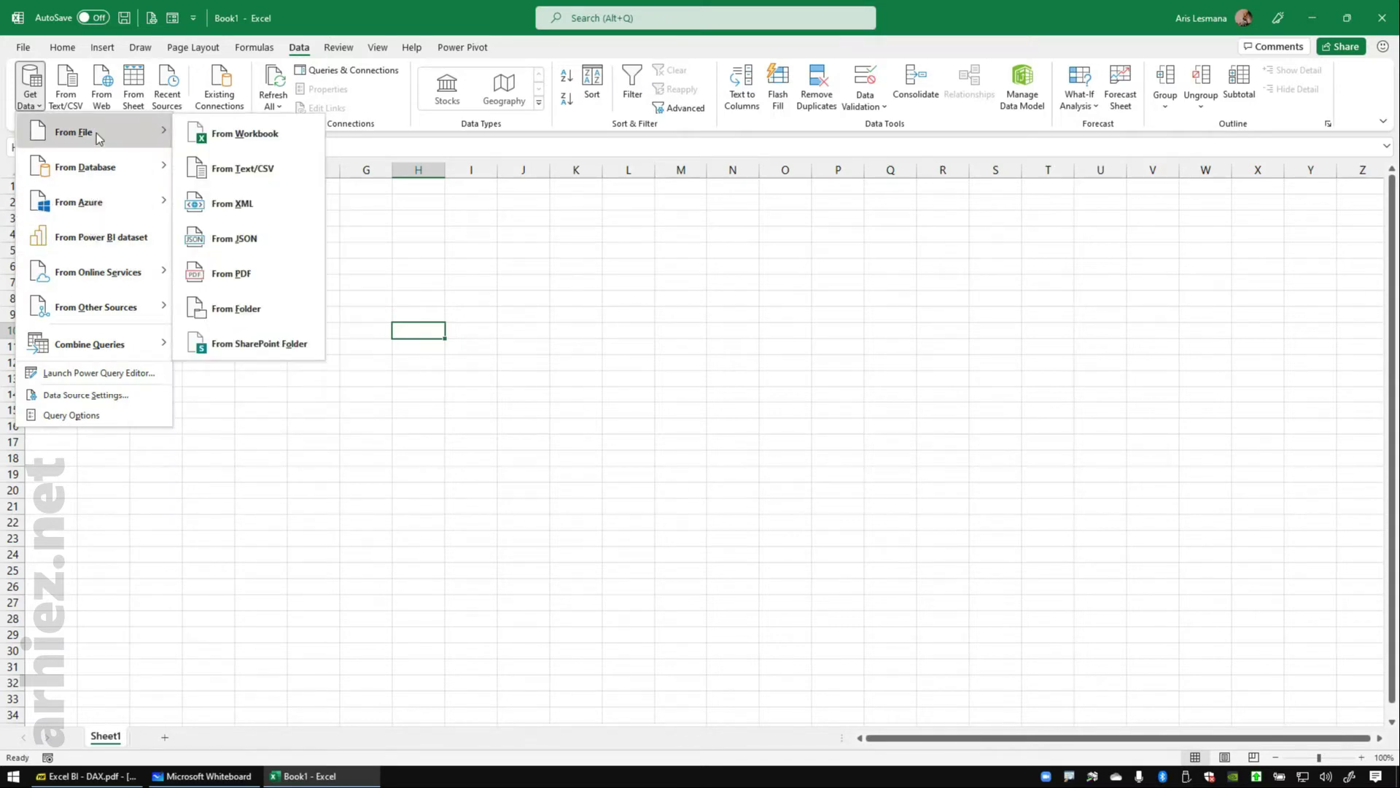
{"action": "left_click", "coordinate": [272, 134]}
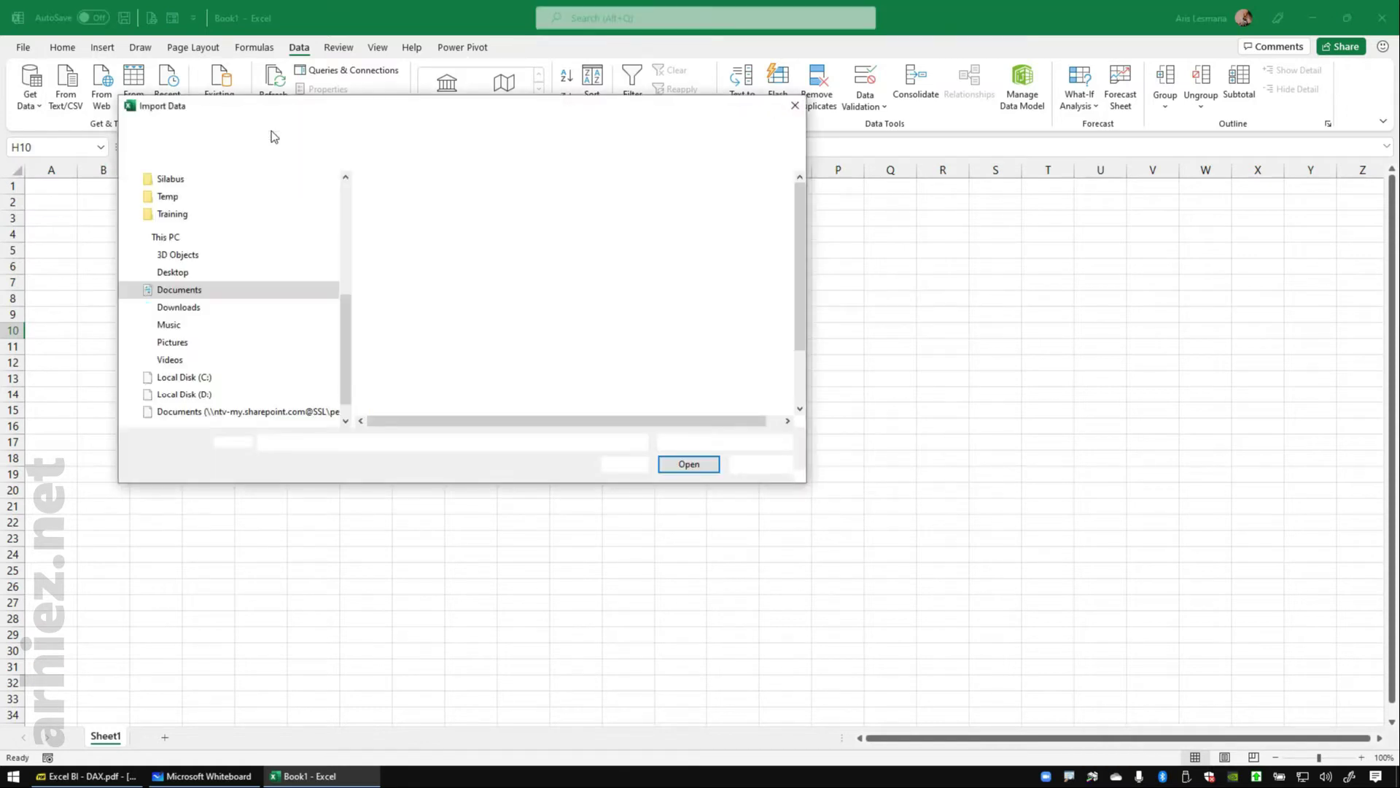
{"action": "left_click", "coordinate": [202, 398]}
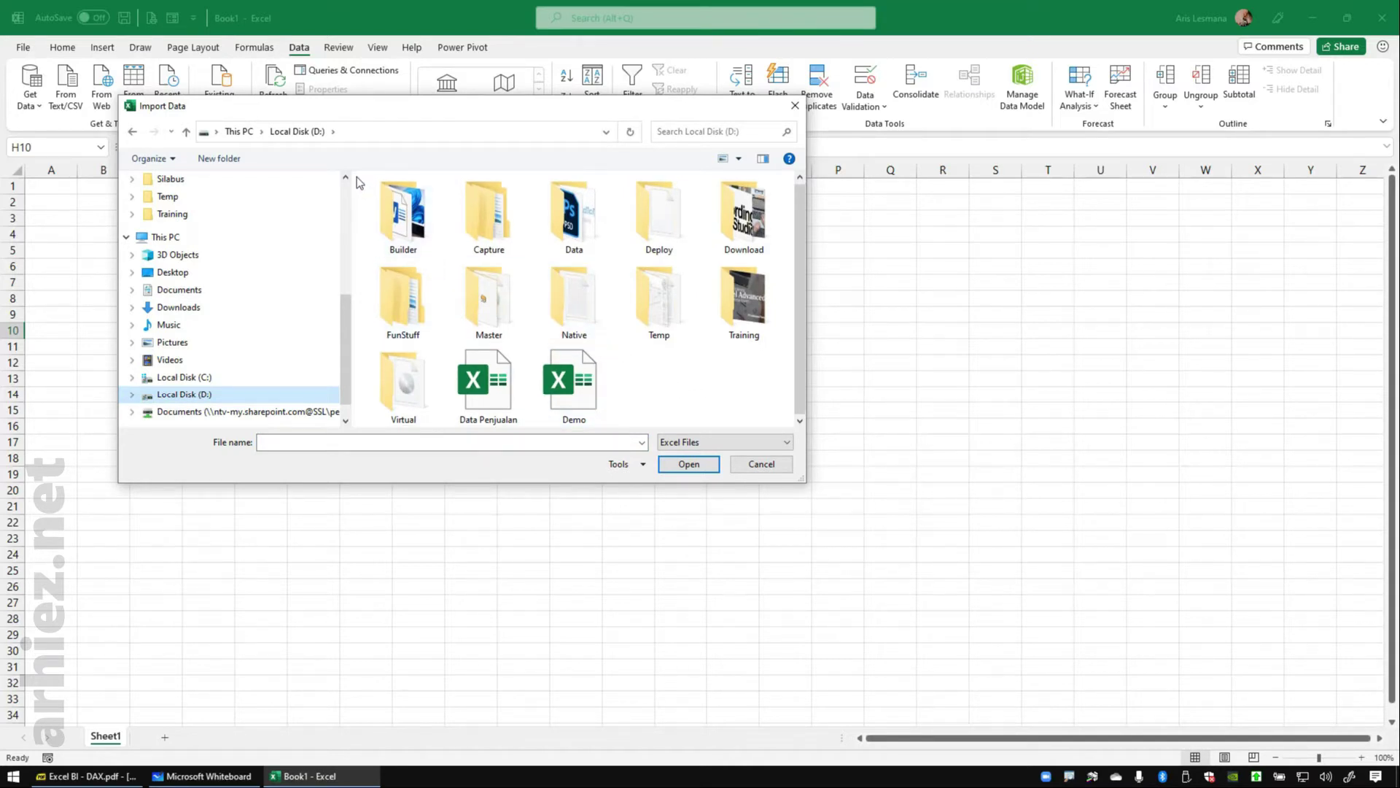
{"action": "left_click", "coordinate": [496, 384]}
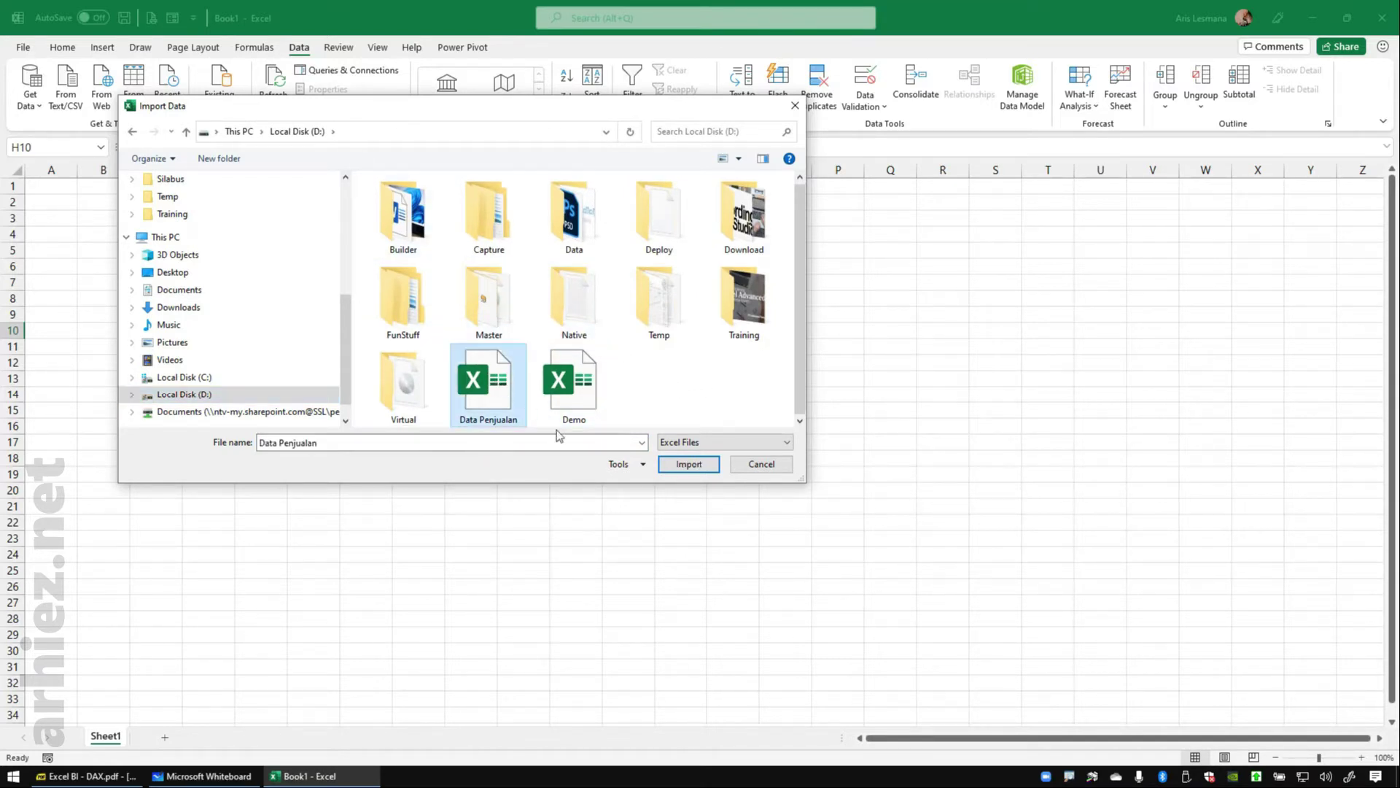
{"action": "left_click", "coordinate": [689, 465]}
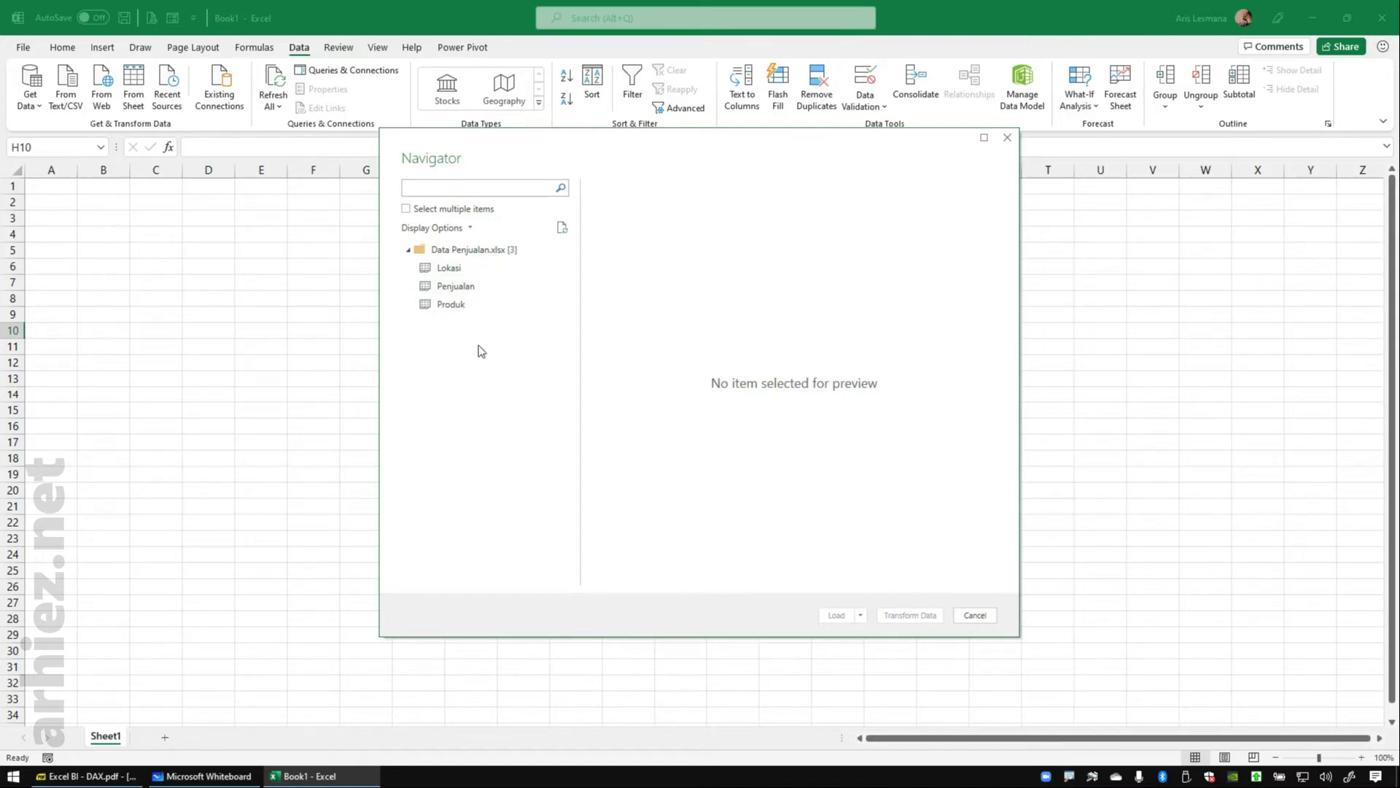
Preview the Lokasi, Penjualan and Produk tables of Data Penjualan.xlsx one after another in the Navigator
{"action": "left_click", "coordinate": [493, 273]}
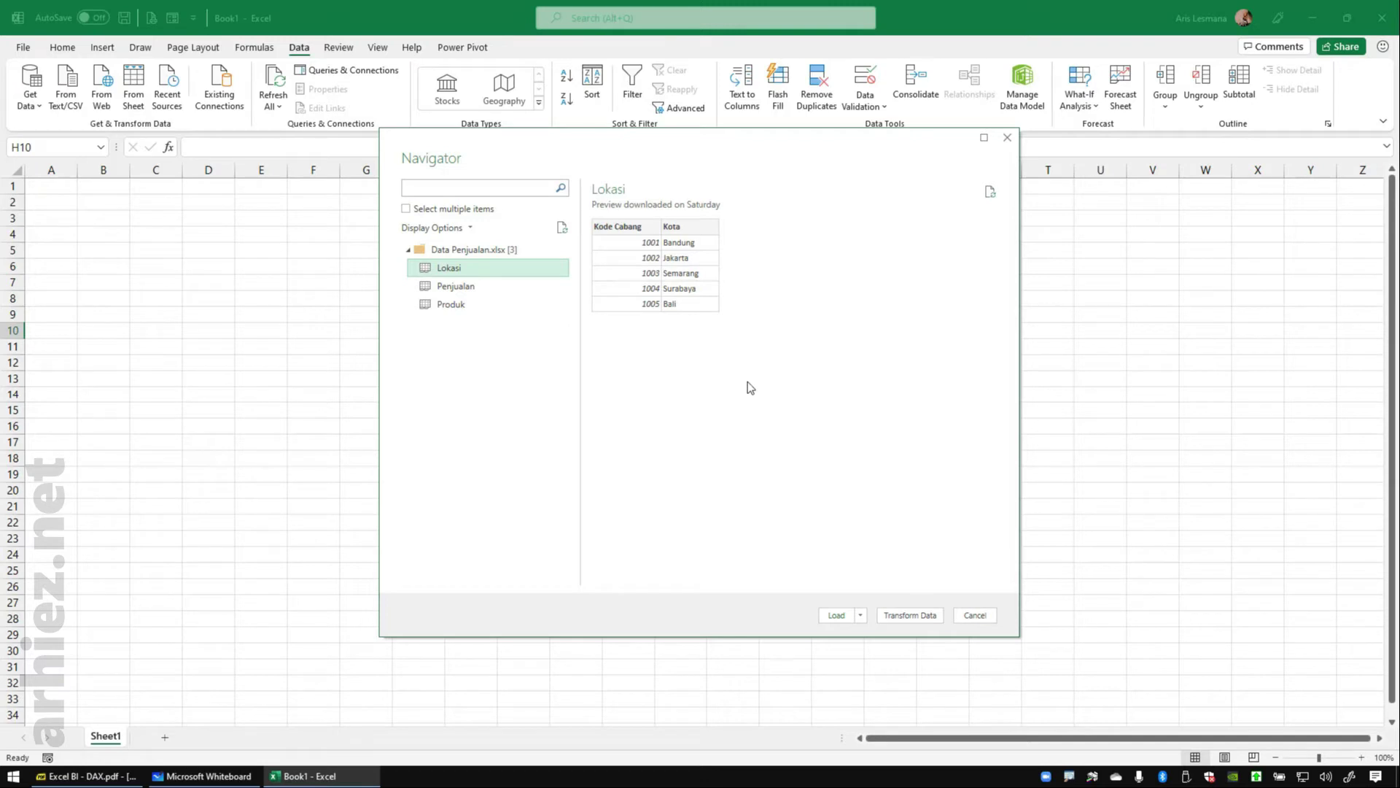
{"action": "left_click", "coordinate": [480, 292]}
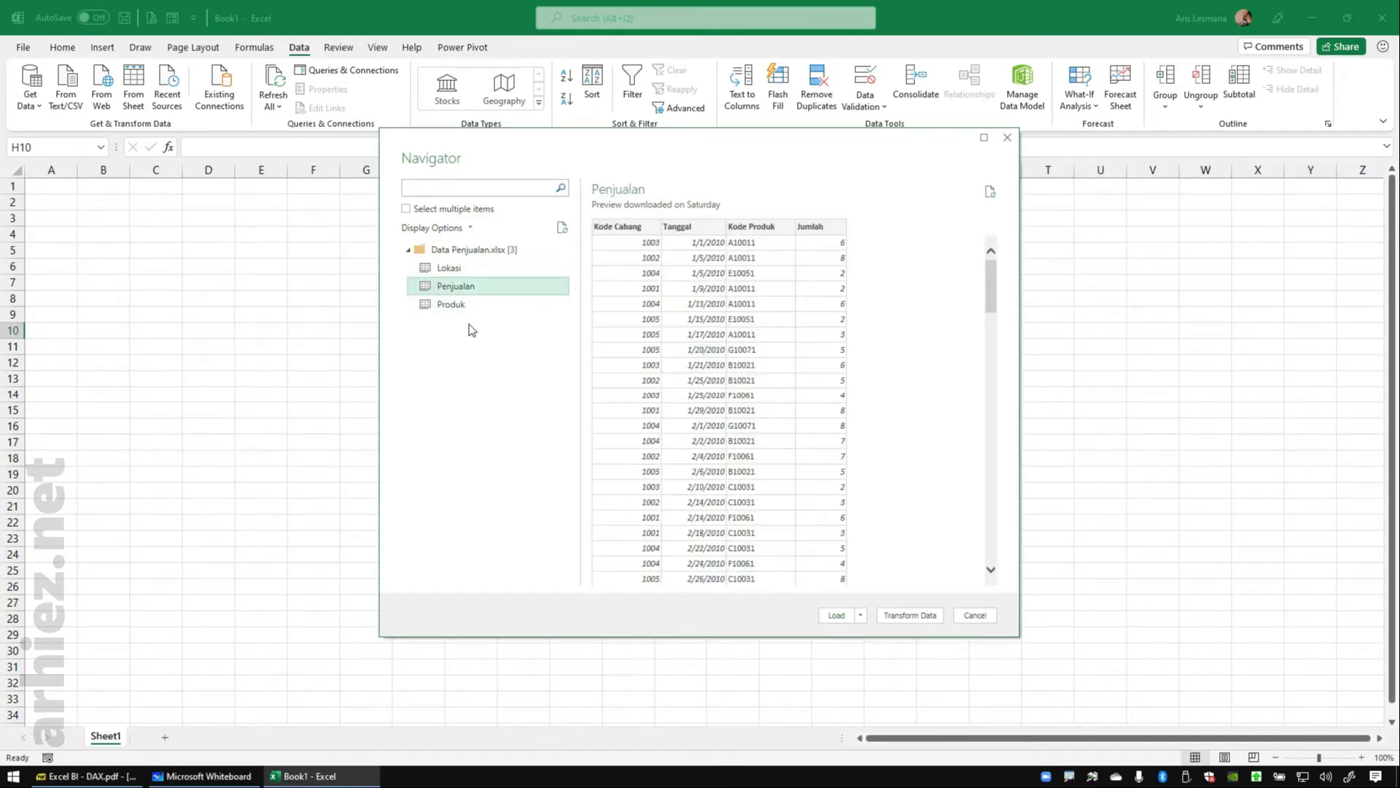
{"action": "left_click", "coordinate": [465, 303]}
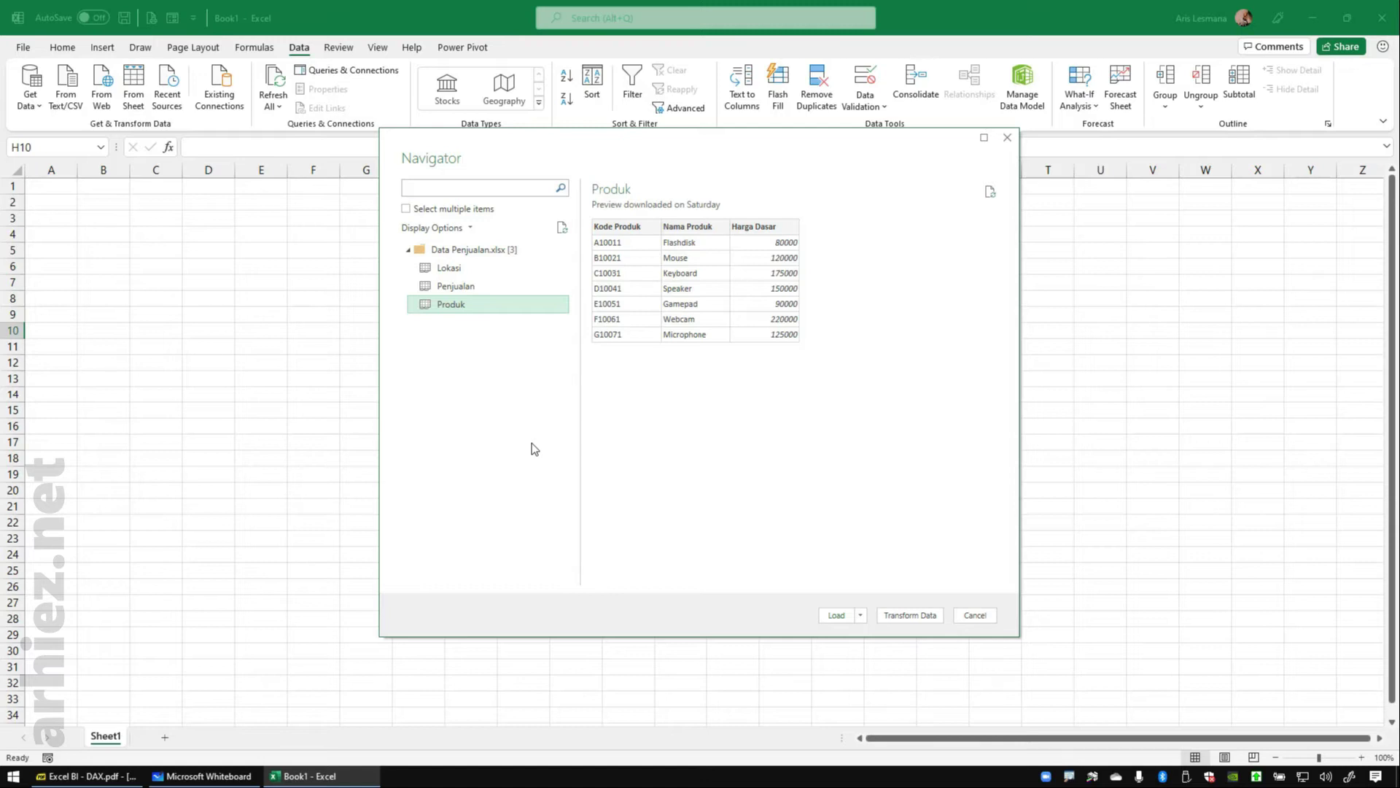
Allow multiple items, select the Lokasi, Penjualan and Produk tables, and open their Load To options
{"action": "left_click", "coordinate": [406, 209]}
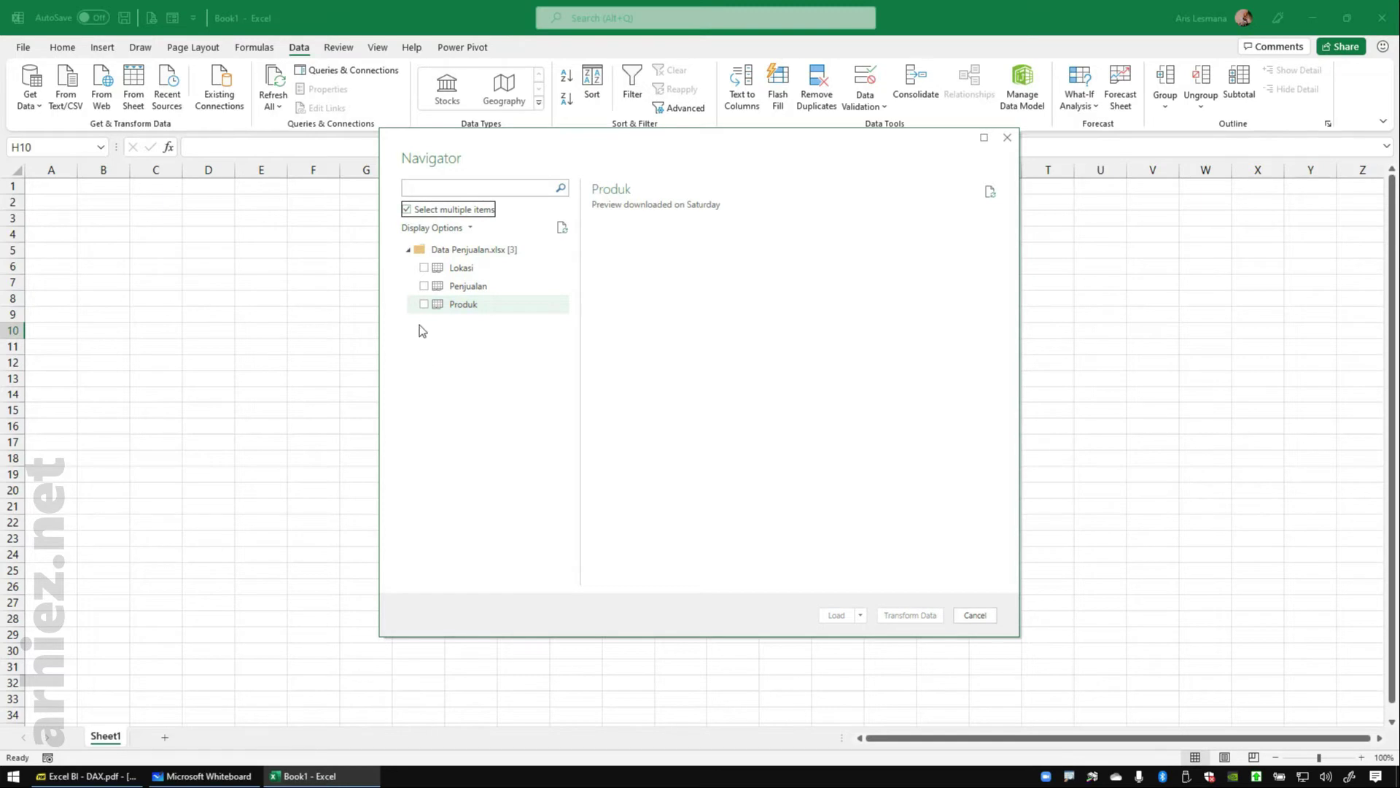
{"action": "left_click", "coordinate": [424, 268]}
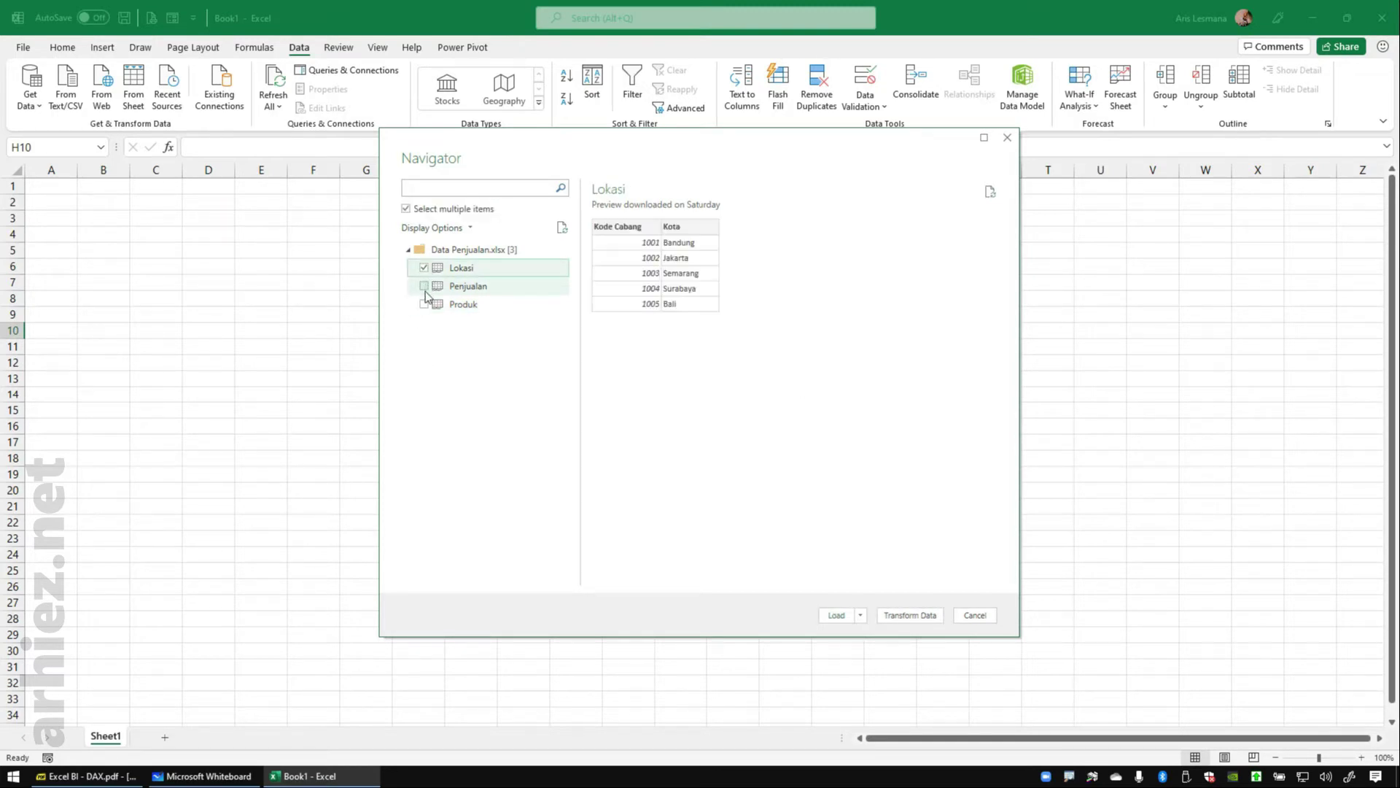
{"action": "left_click", "coordinate": [426, 294]}
{"action": "left_click", "coordinate": [424, 304]}
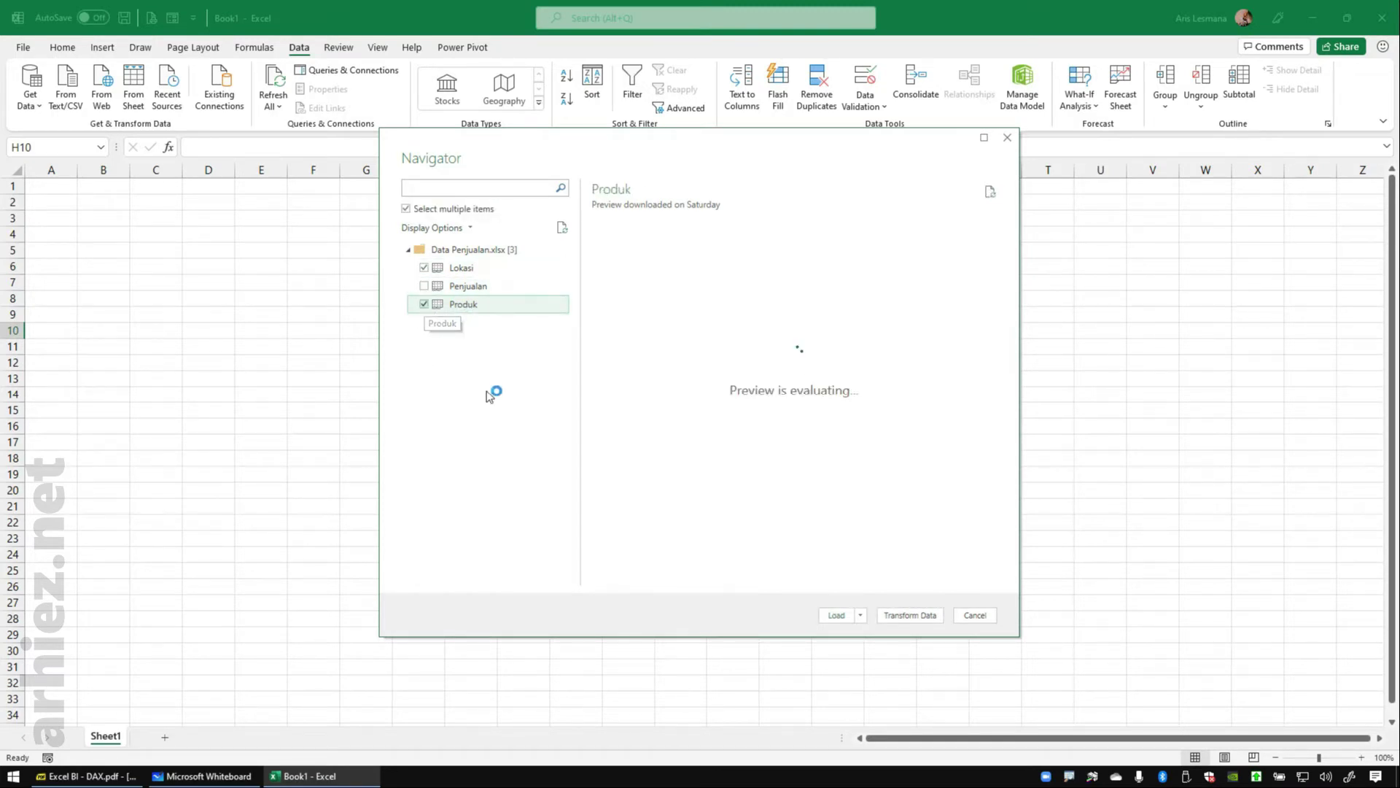
{"action": "left_click", "coordinate": [423, 285]}
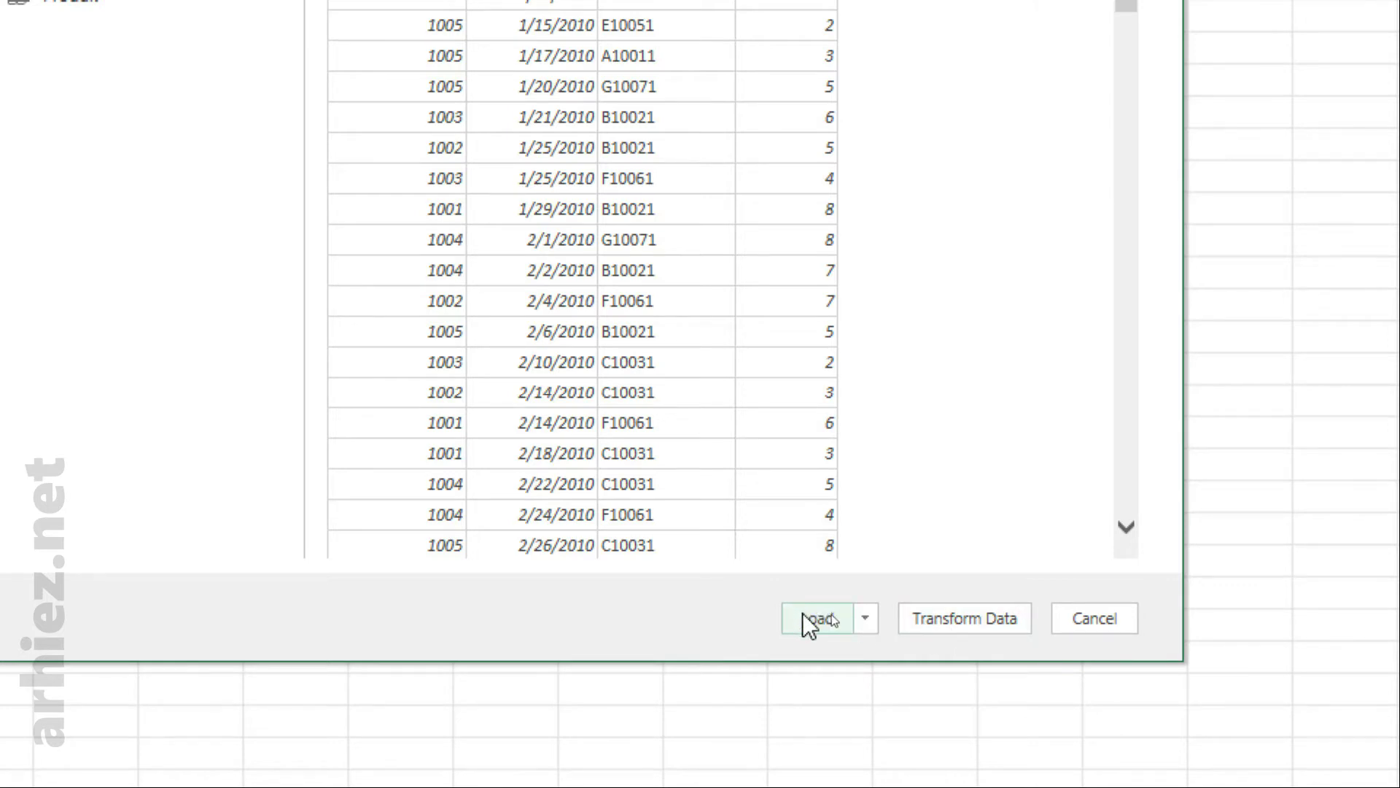
{"action": "left_click", "coordinate": [865, 620]}
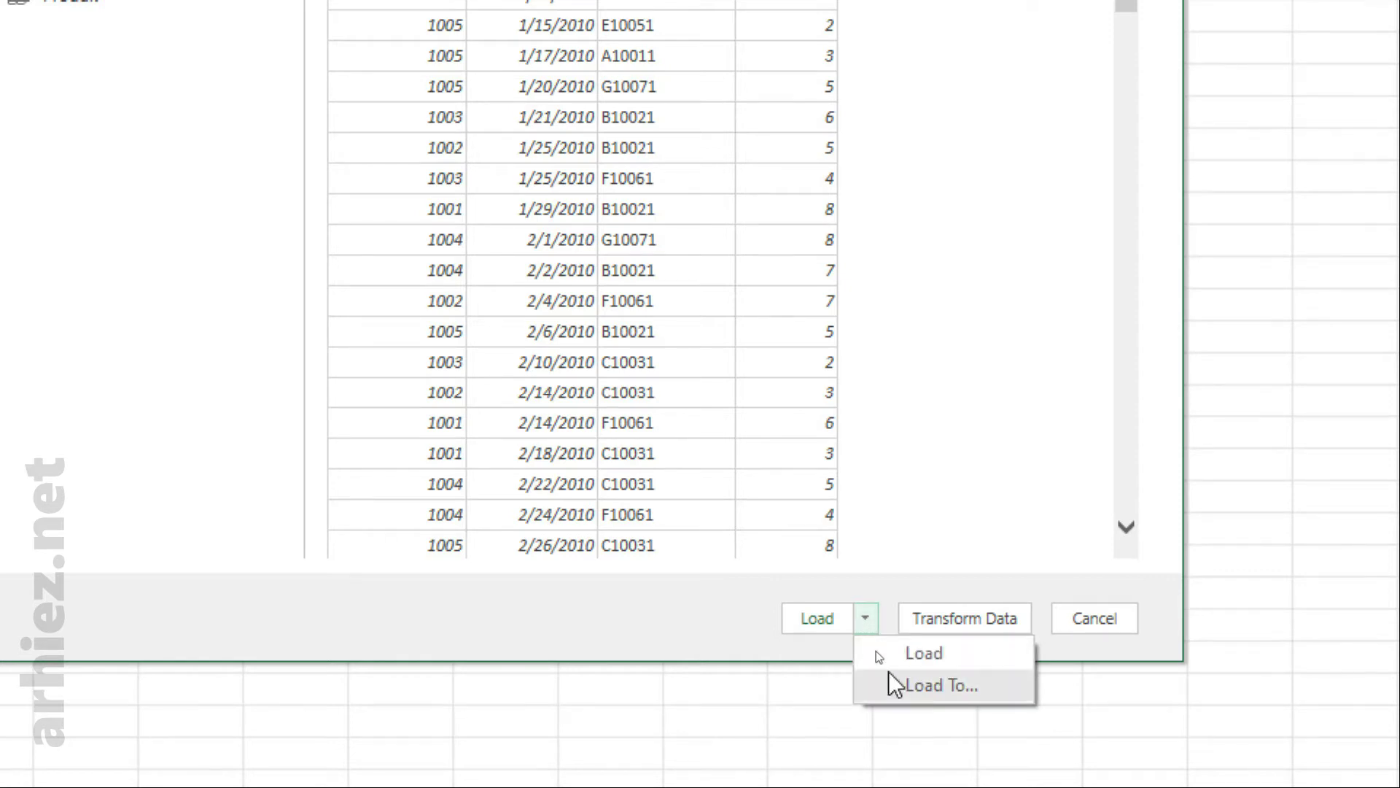
{"action": "left_click", "coordinate": [996, 686]}
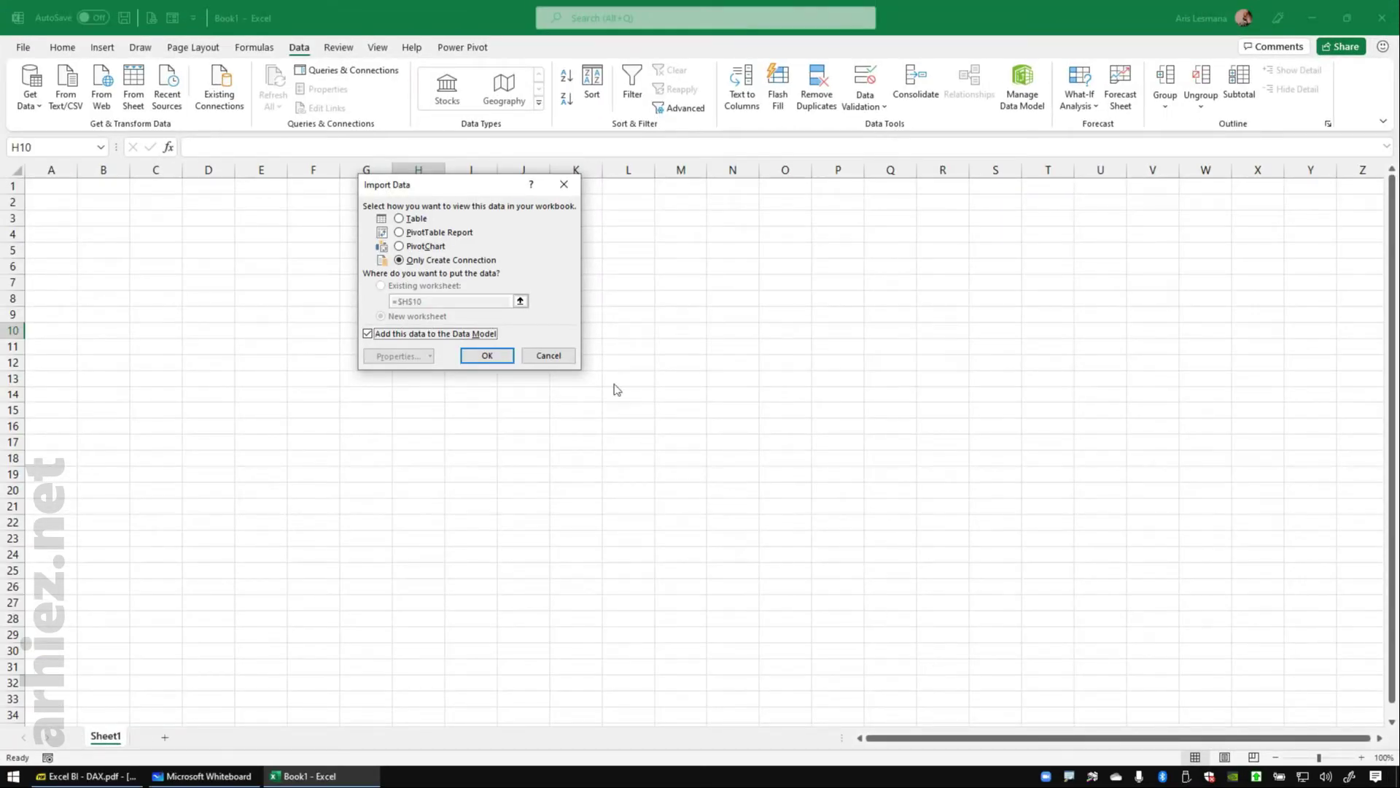
Review the Table, PivotTable Report and PivotChart choices for viewing the imported data in the workbook
{"action": "left_click_drag", "start_coordinate": [458, 181], "coordinate": [519, 242]}
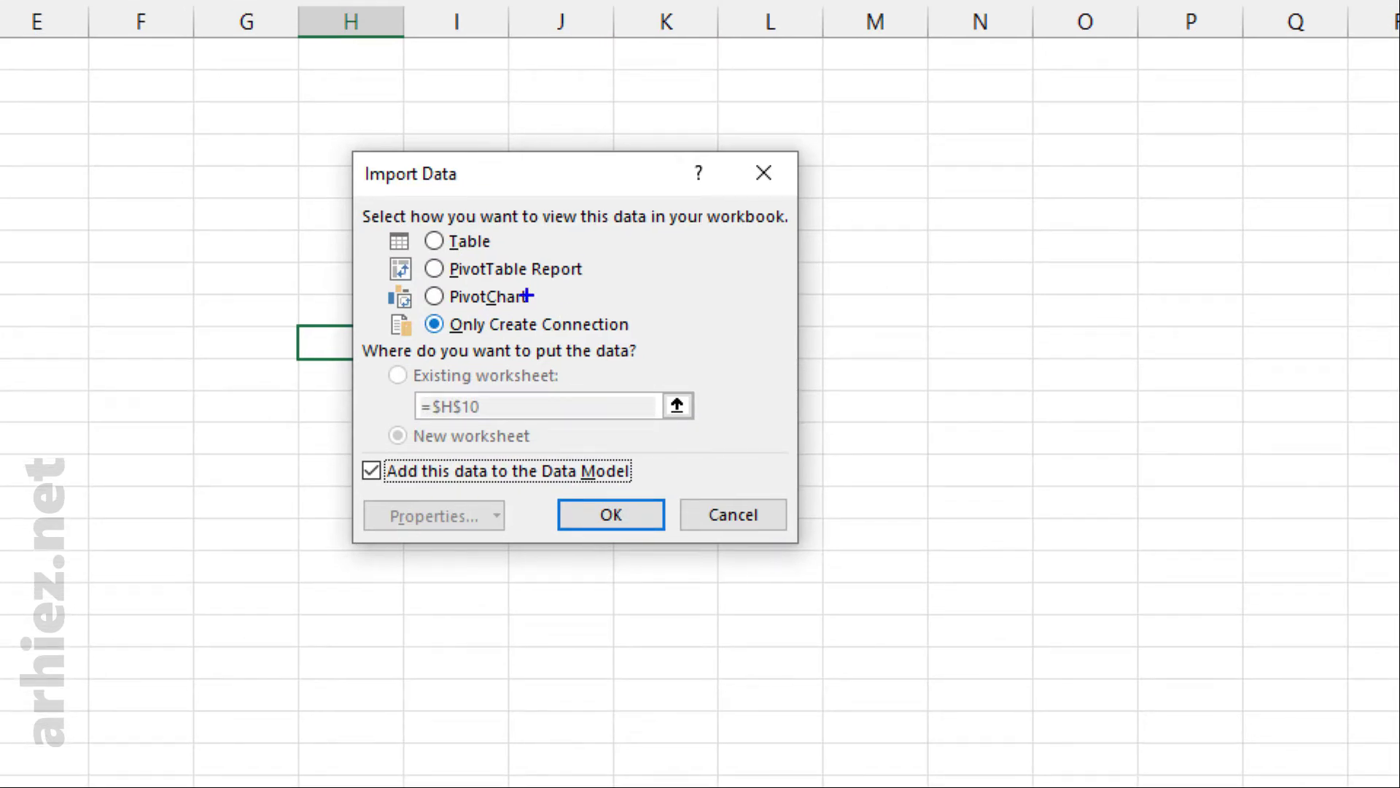
{"action": "left_click_drag", "start_coordinate": [387, 223], "coordinate": [548, 253]}
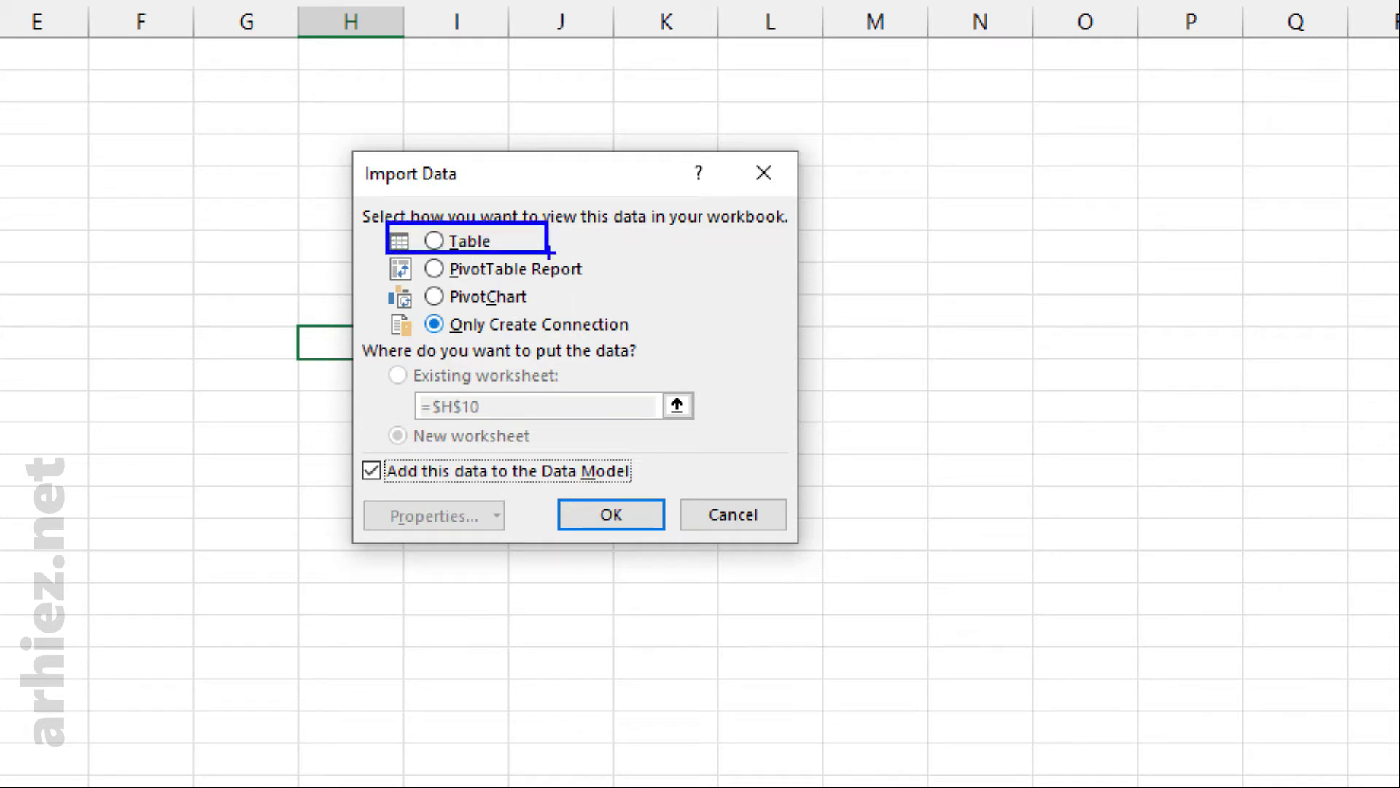
{"action": "left_click_drag", "start_coordinate": [373, 260], "coordinate": [632, 278]}
{"action": "left_click_drag", "start_coordinate": [359, 280], "coordinate": [605, 309]}
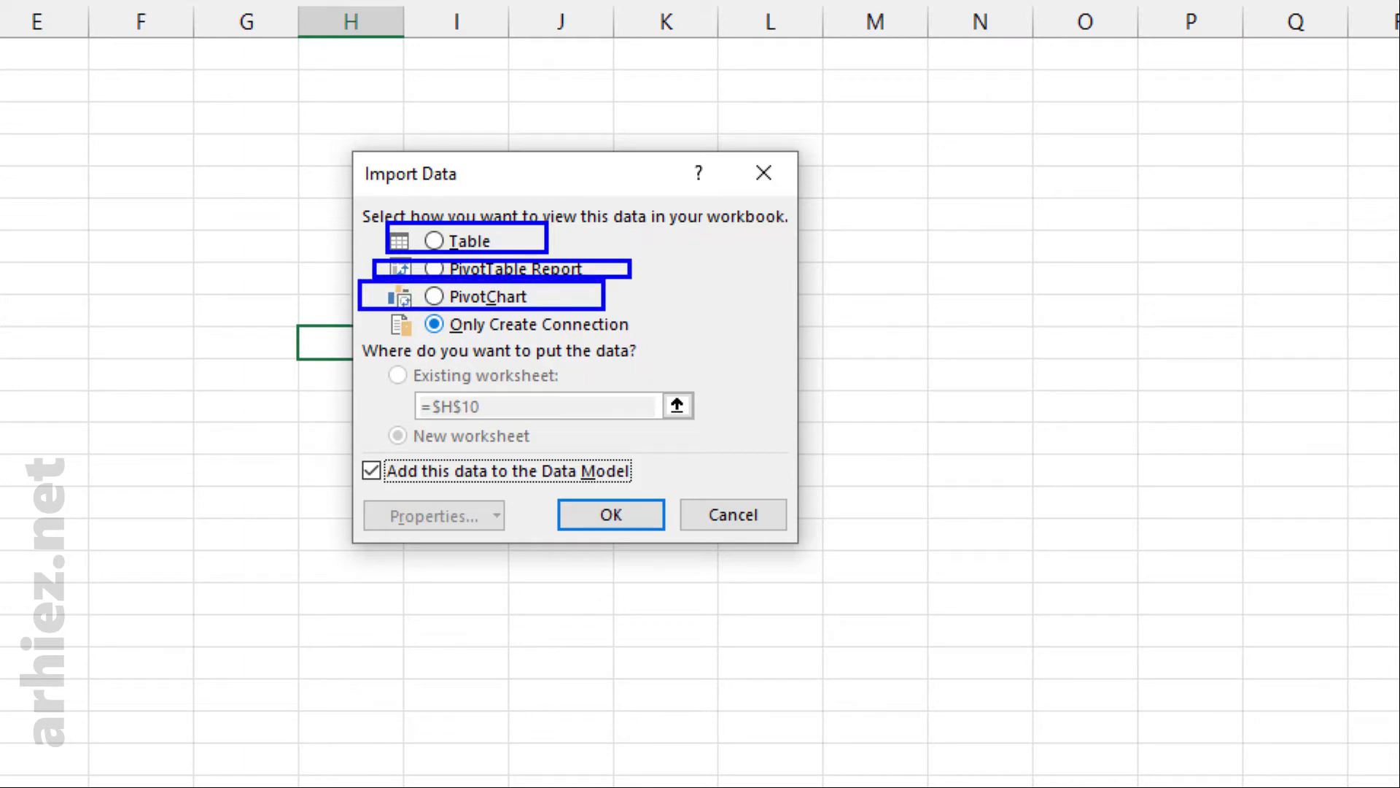
{"action": "key", "text": "e"}
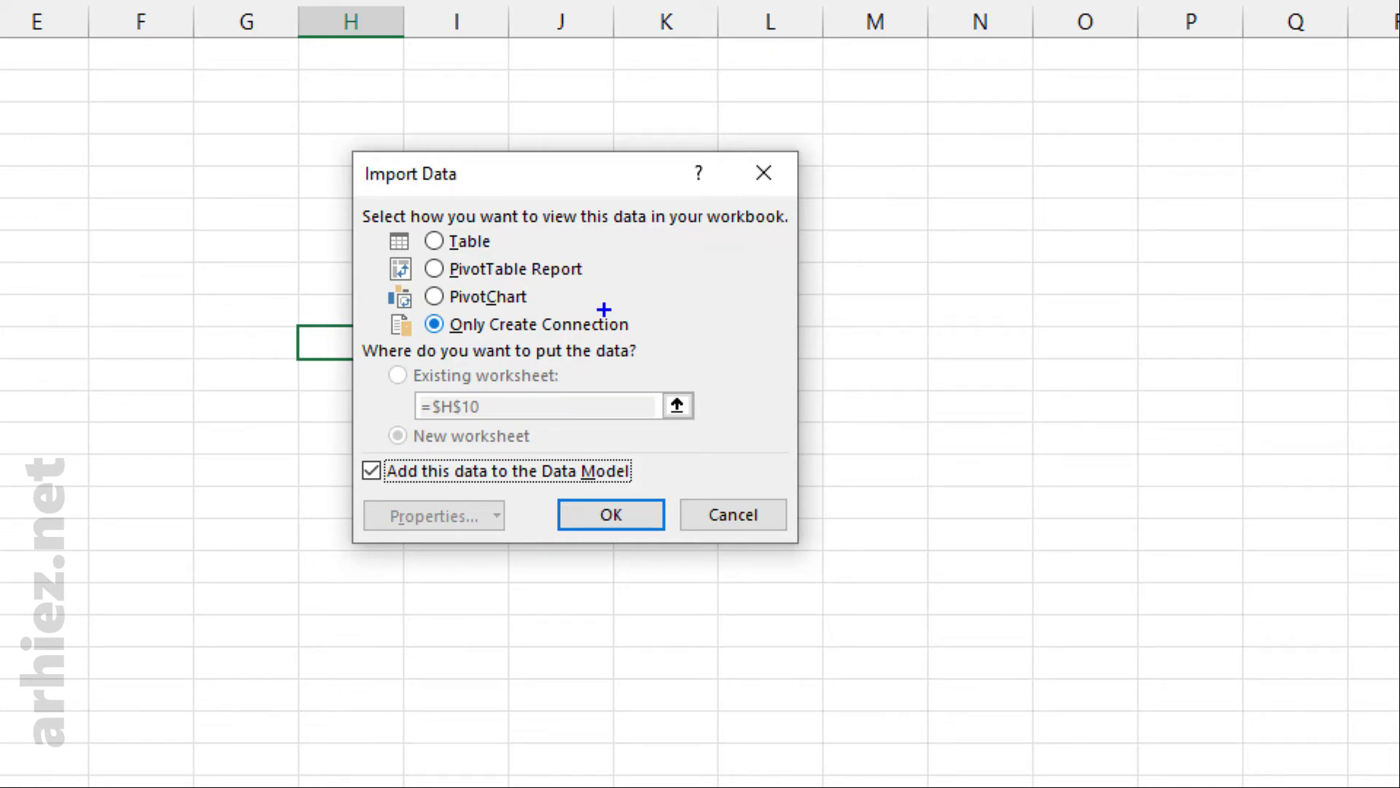
{"action": "key", "text": "Escape"}
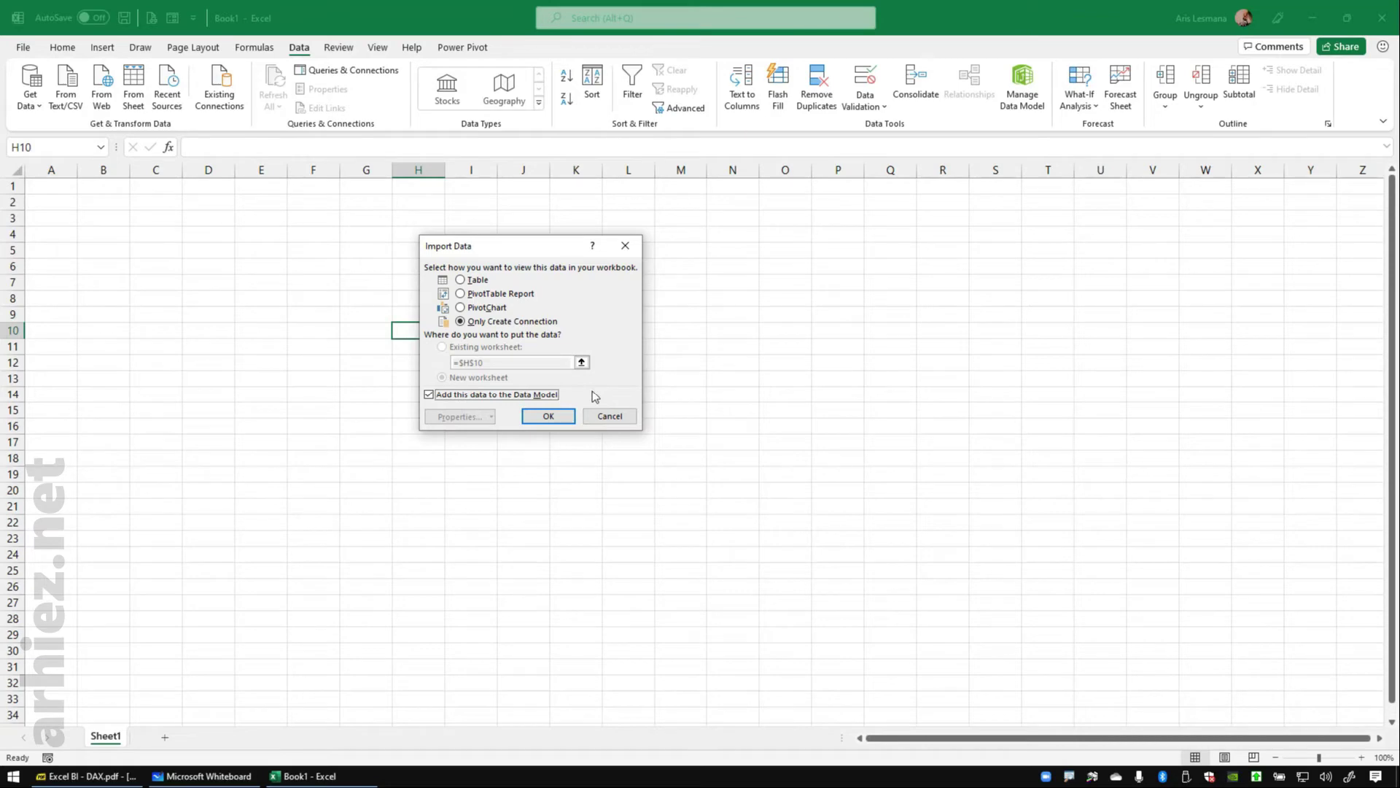
Load the three tables as connection only, add them to the Data Model, and close the queries list
{"action": "key", "text": "ctrl+1"}
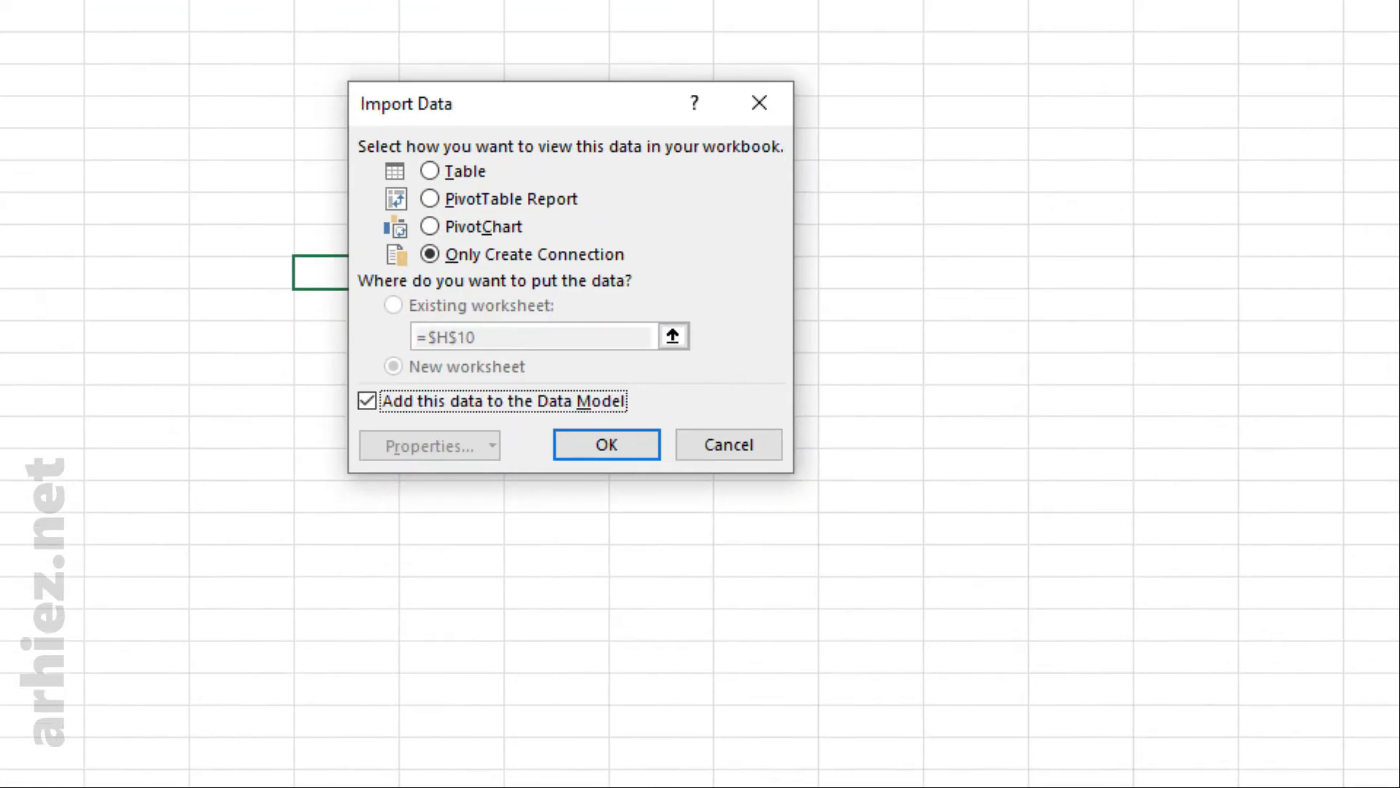
{"action": "left_click_drag", "start_coordinate": [361, 418], "coordinate": [706, 467]}
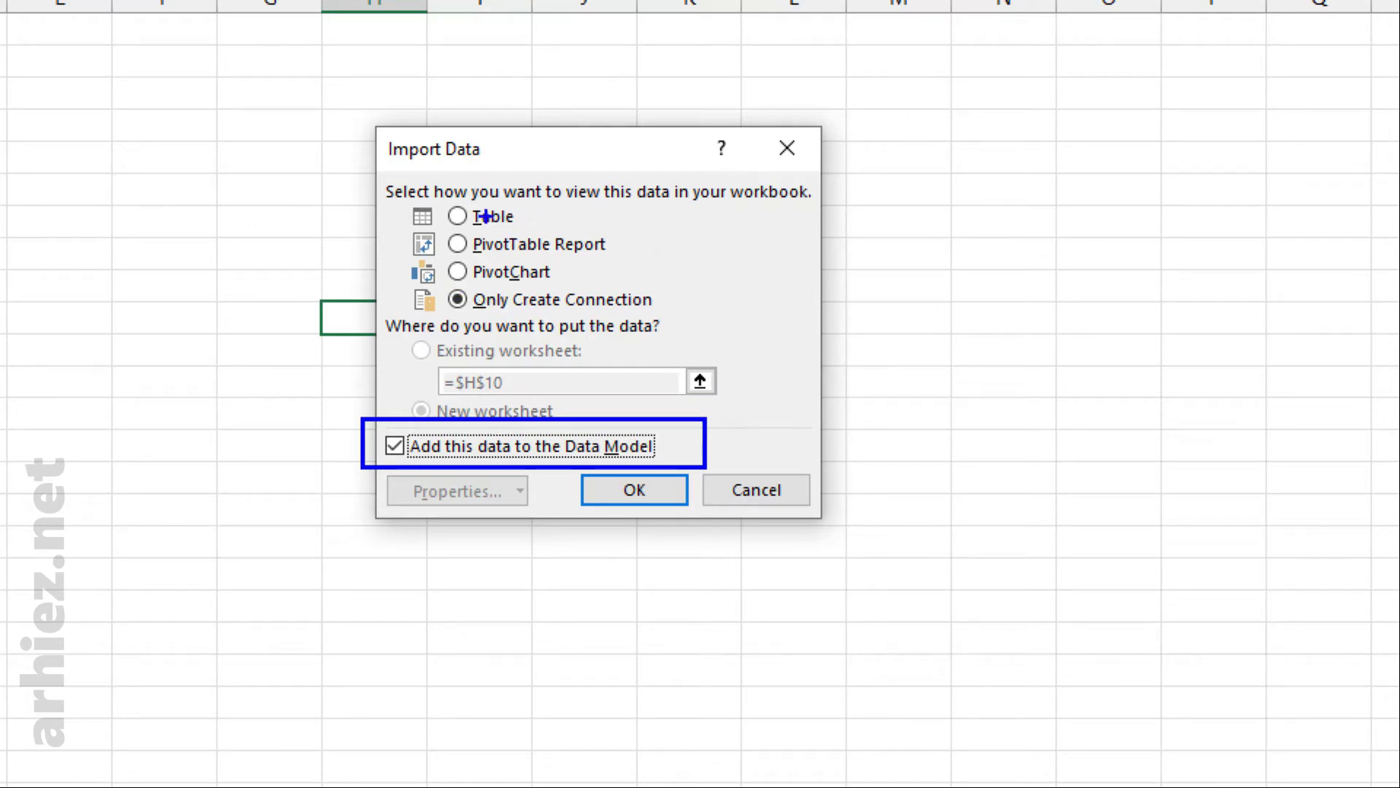
{"action": "left_click_drag", "start_coordinate": [389, 283], "coordinate": [719, 322]}
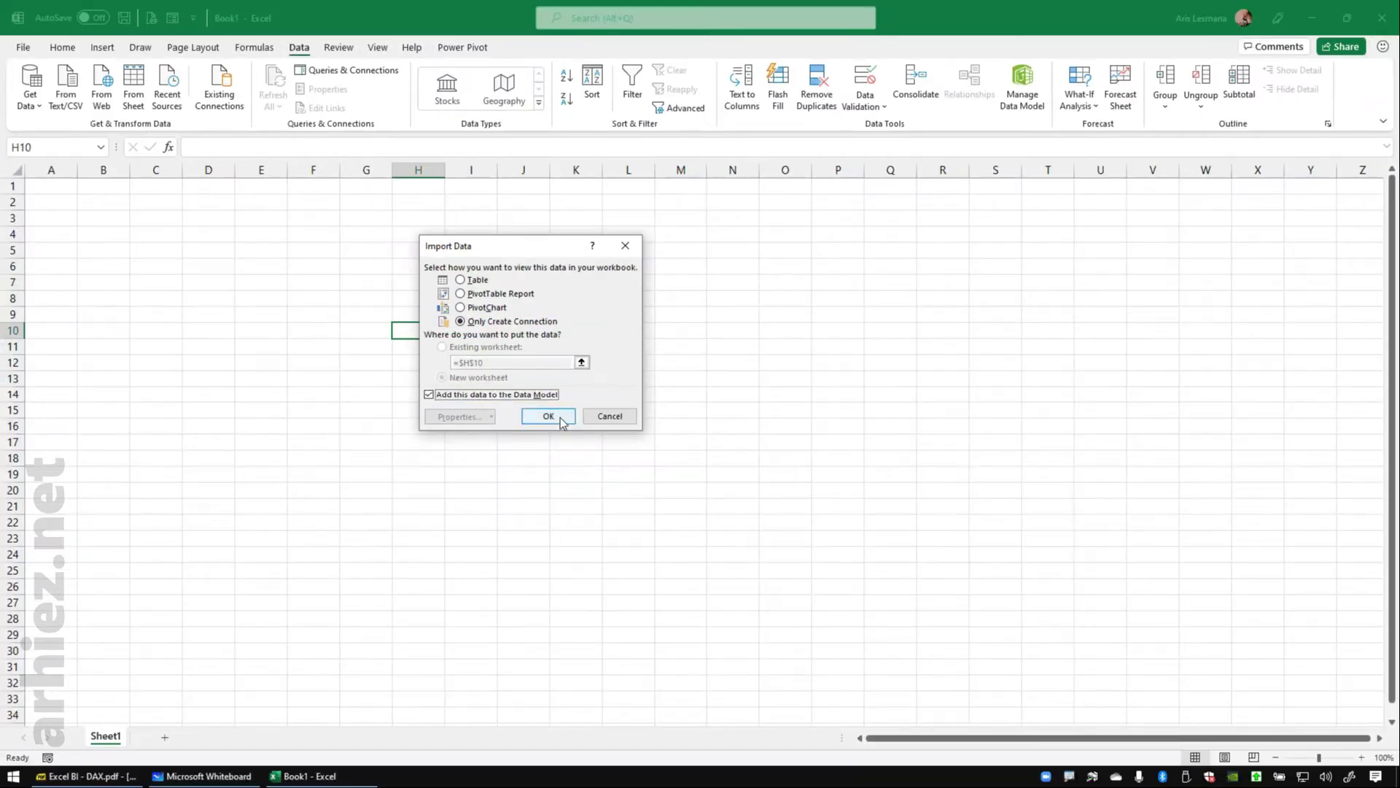
{"action": "left_click", "coordinate": [554, 420]}
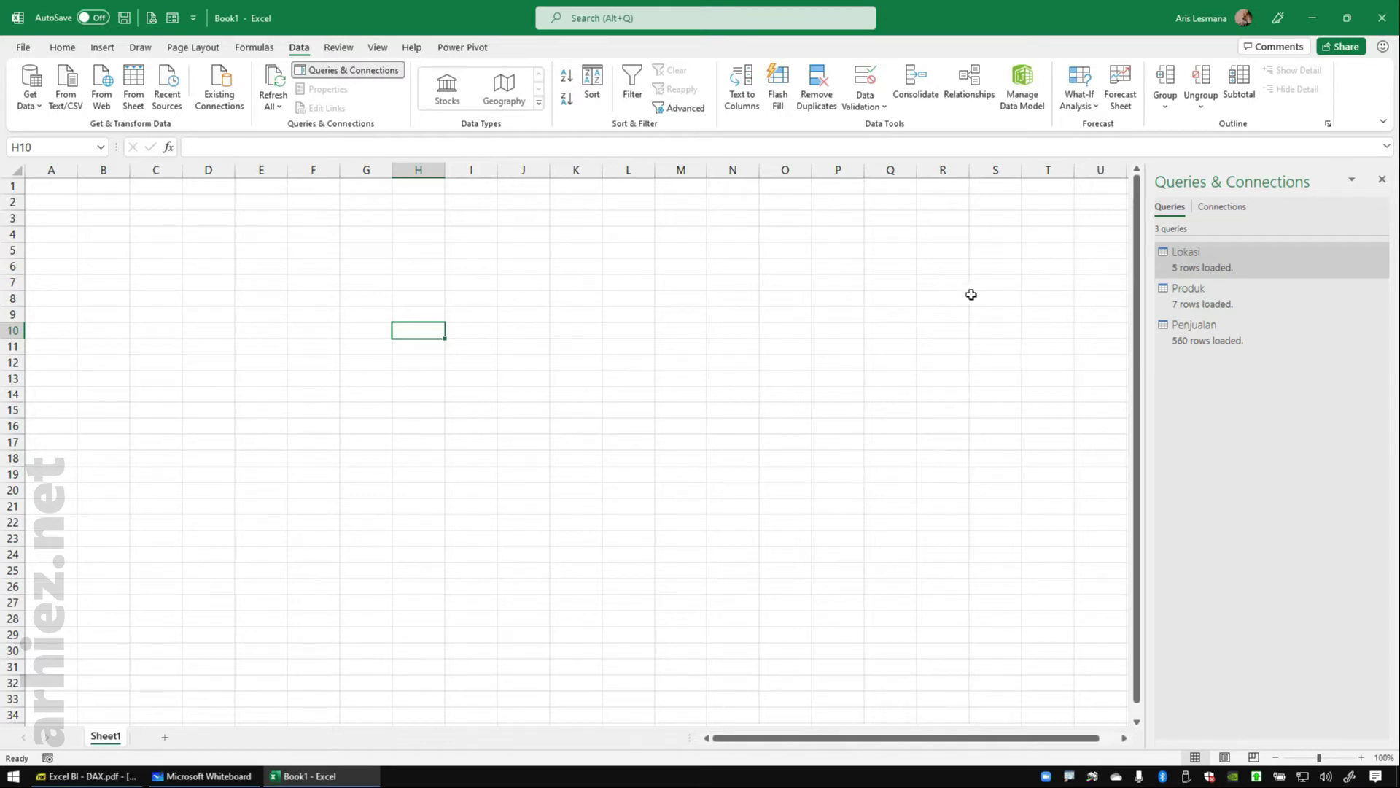
{"action": "left_click", "coordinate": [1382, 181]}
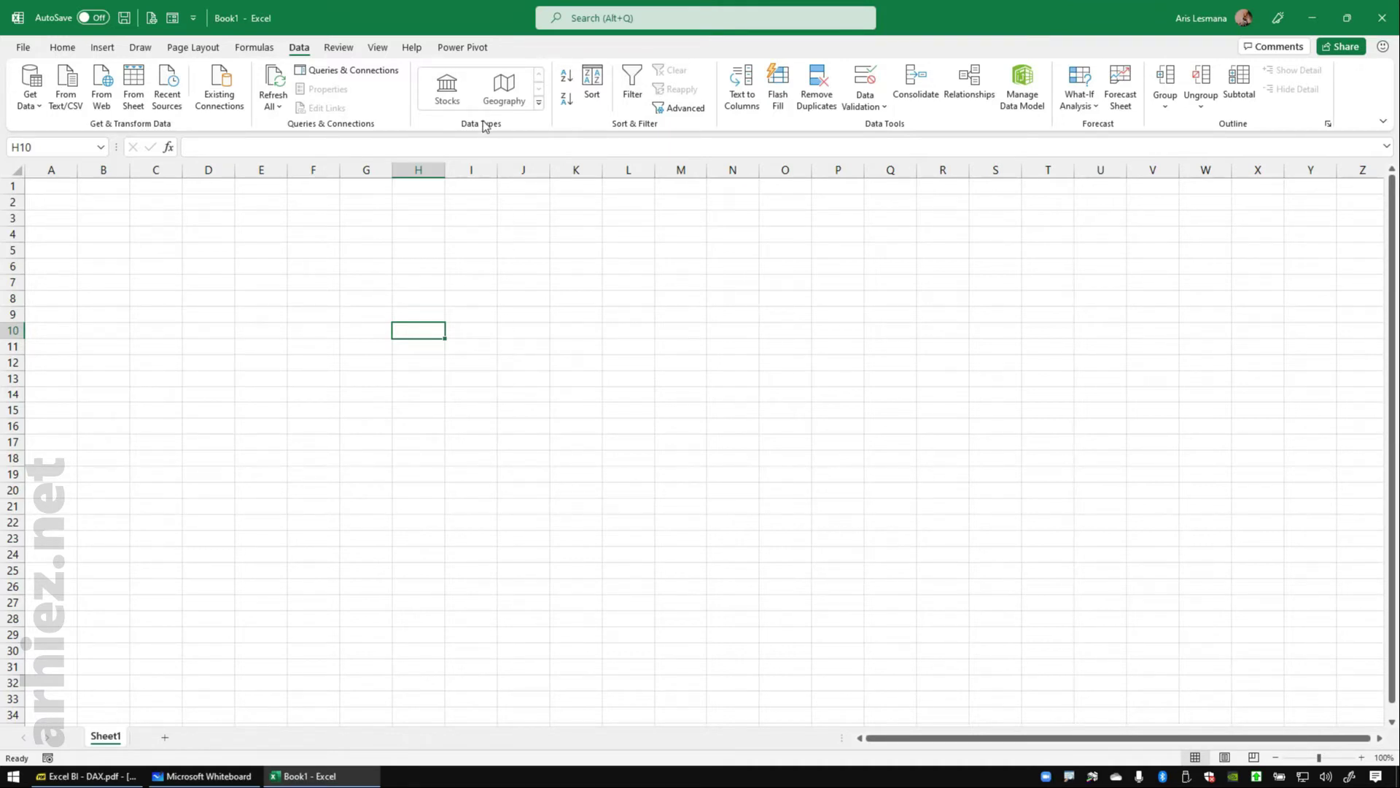
Open the workbook's Data Model for management in the Power Pivot window
{"action": "left_click", "coordinate": [462, 49]}
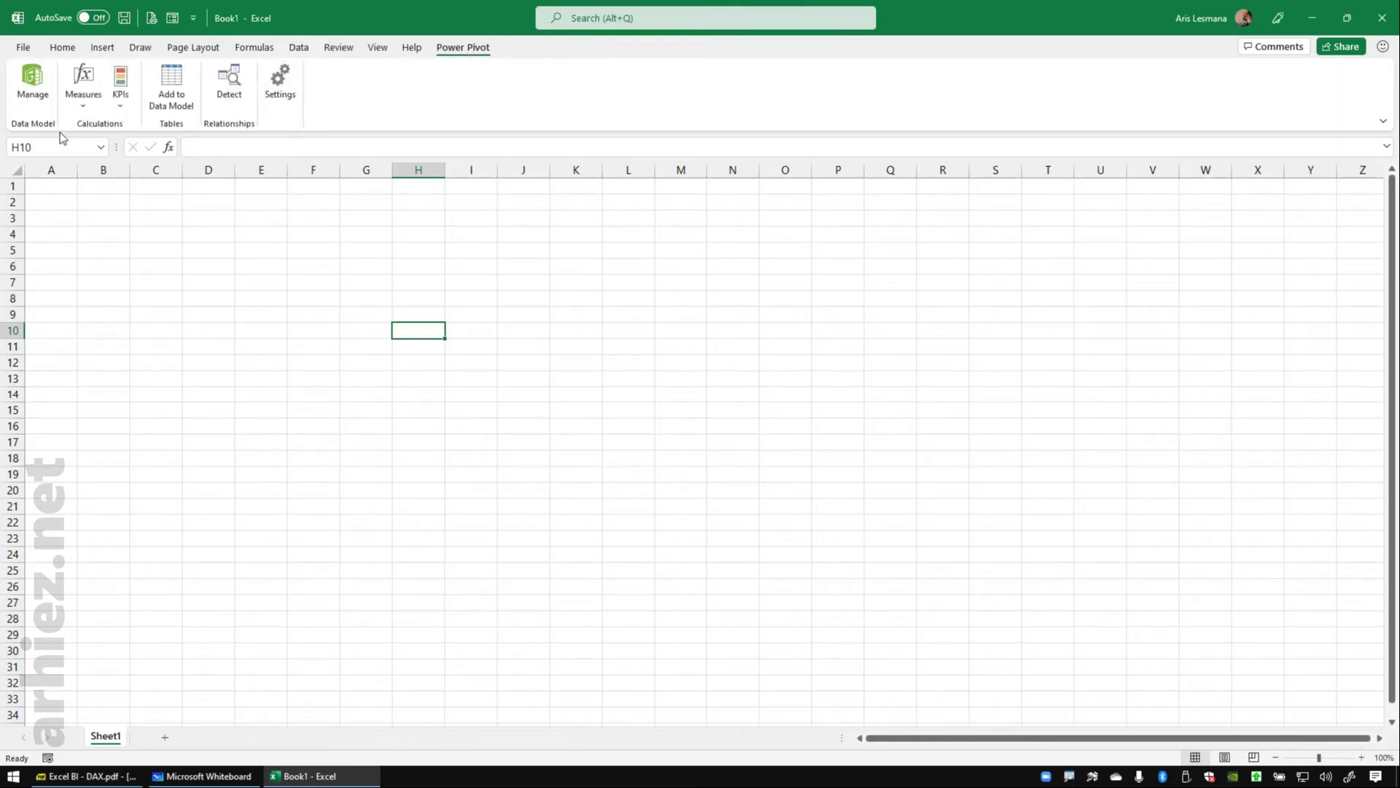
{"action": "left_click", "coordinate": [35, 96]}
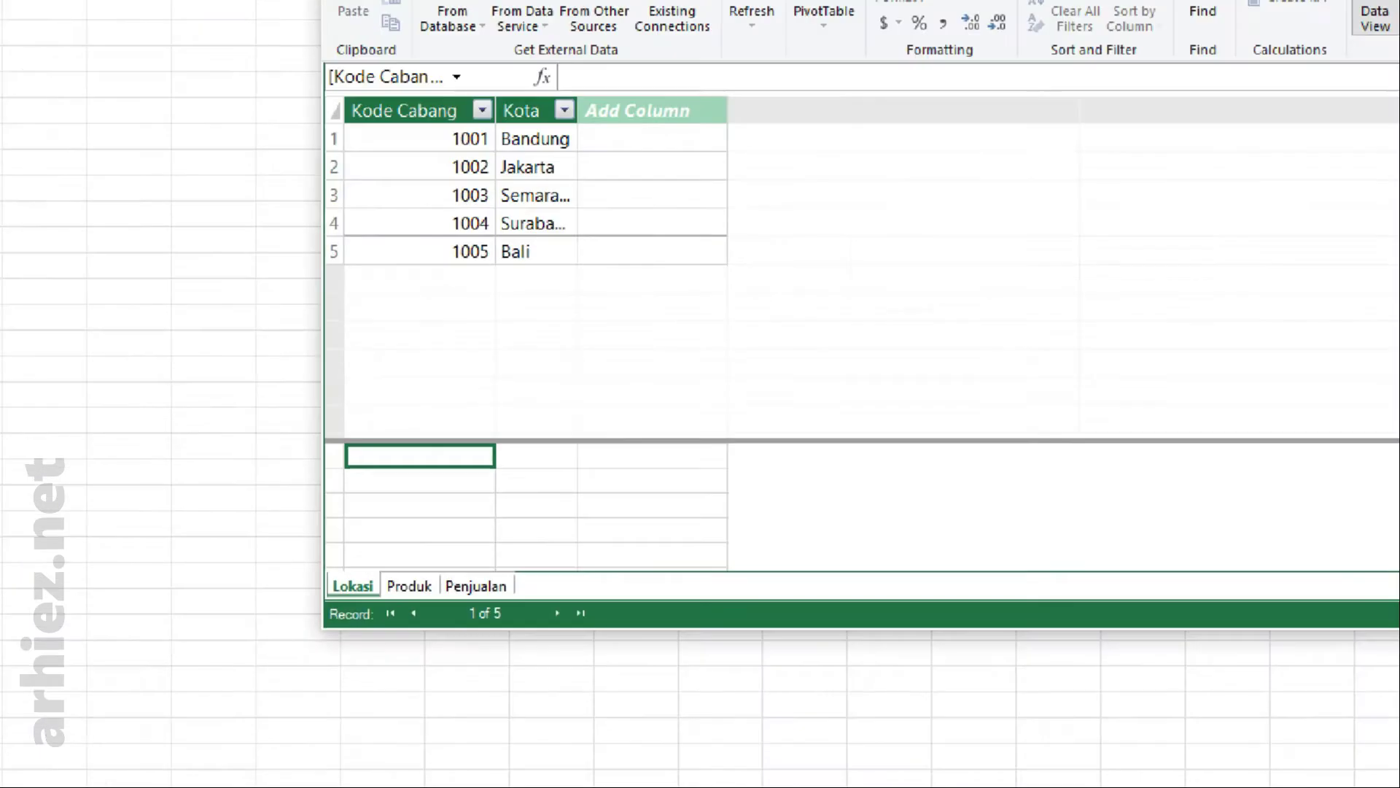
{"action": "left_click_drag", "start_coordinate": [303, 531], "coordinate": [624, 582]}
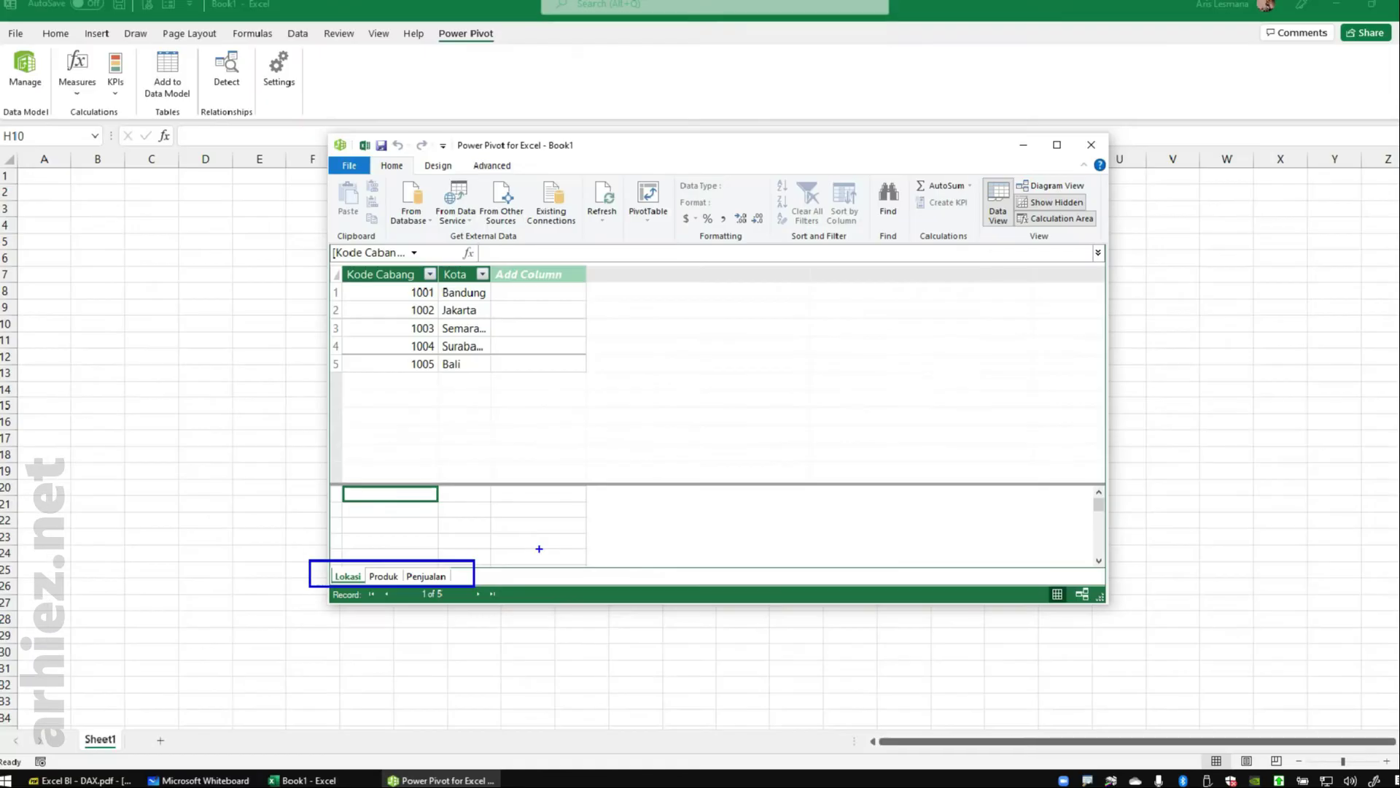
{"action": "key", "text": "Escape"}
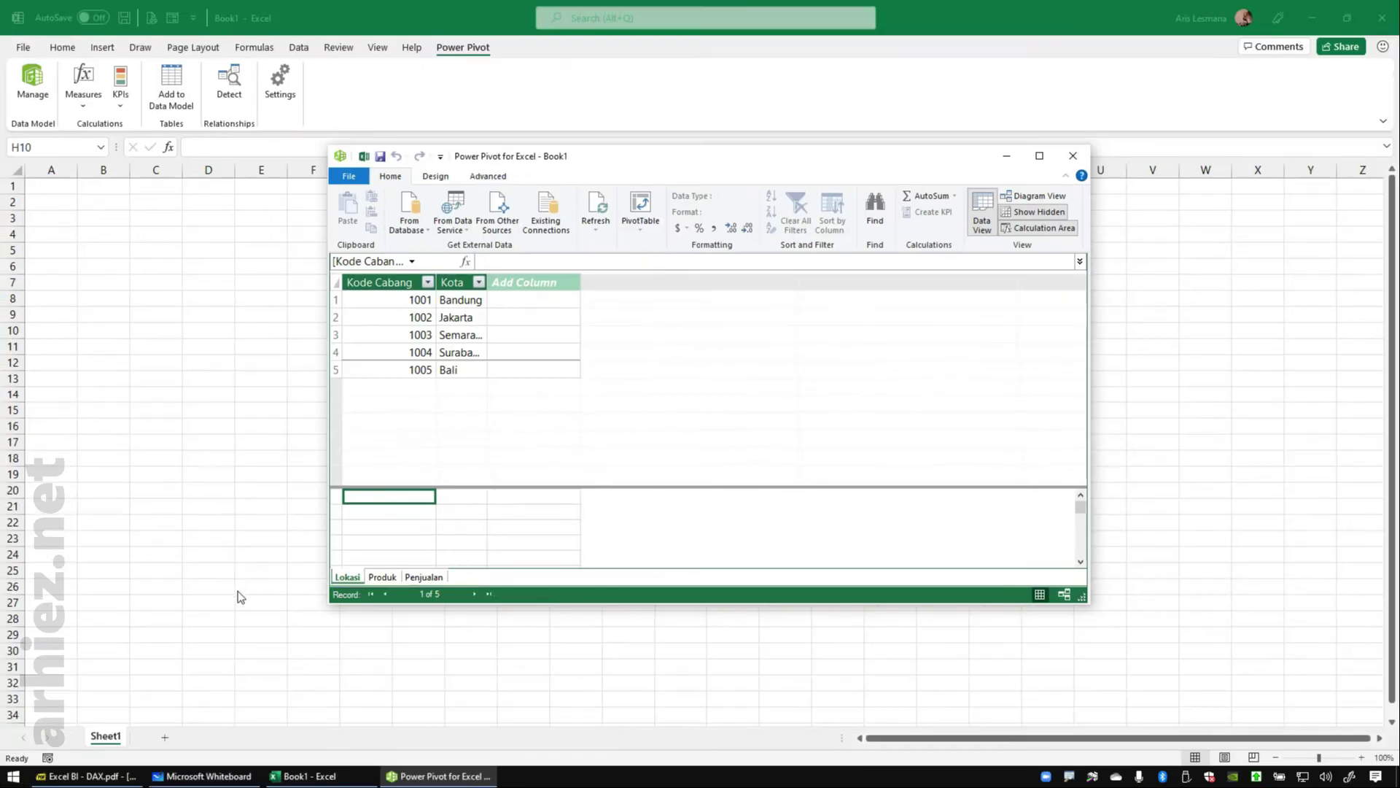
View the records of the Produk, Penjualan and Lokasi tables in the Data Model, ending on Produk
{"action": "left_click", "coordinate": [383, 578]}
{"action": "left_click", "coordinate": [423, 578]}
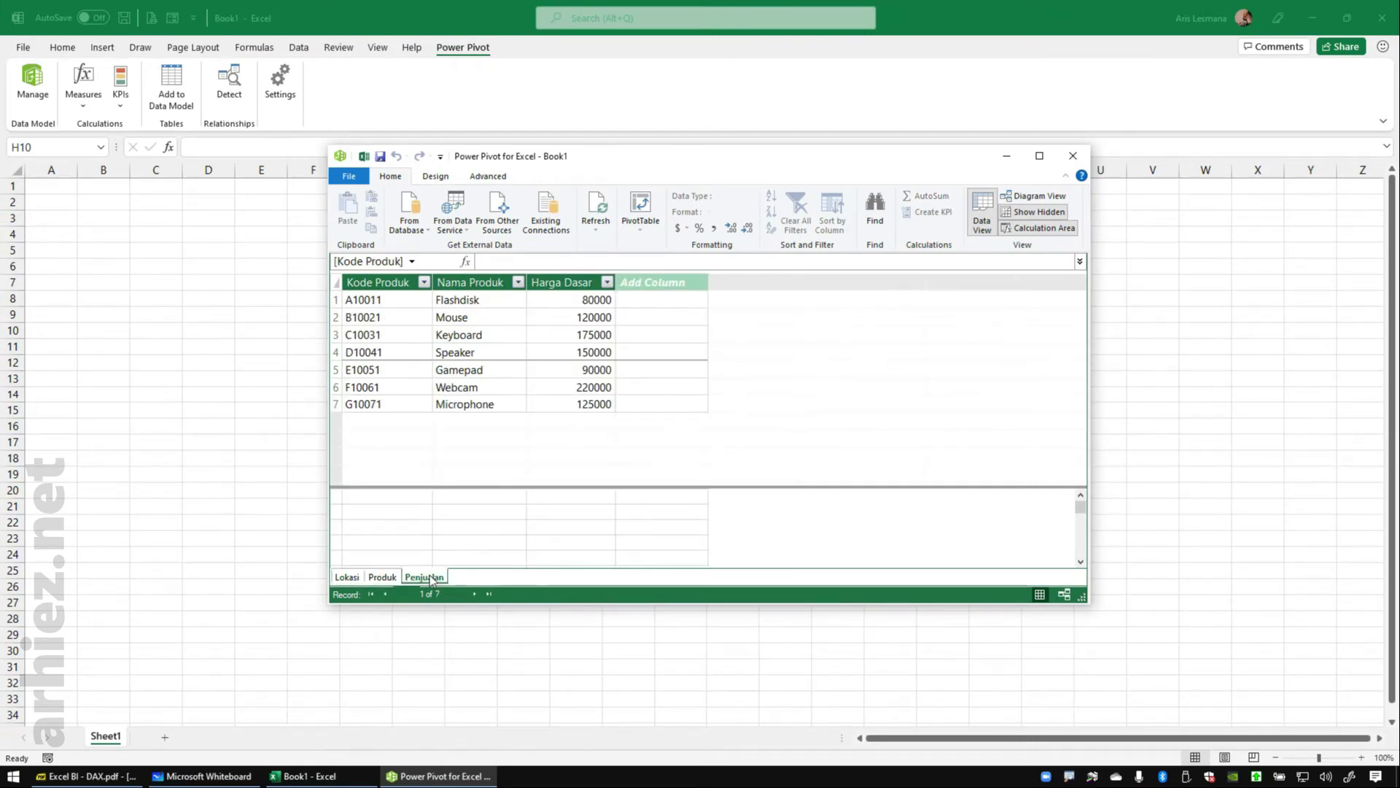
{"action": "left_click", "coordinate": [348, 577]}
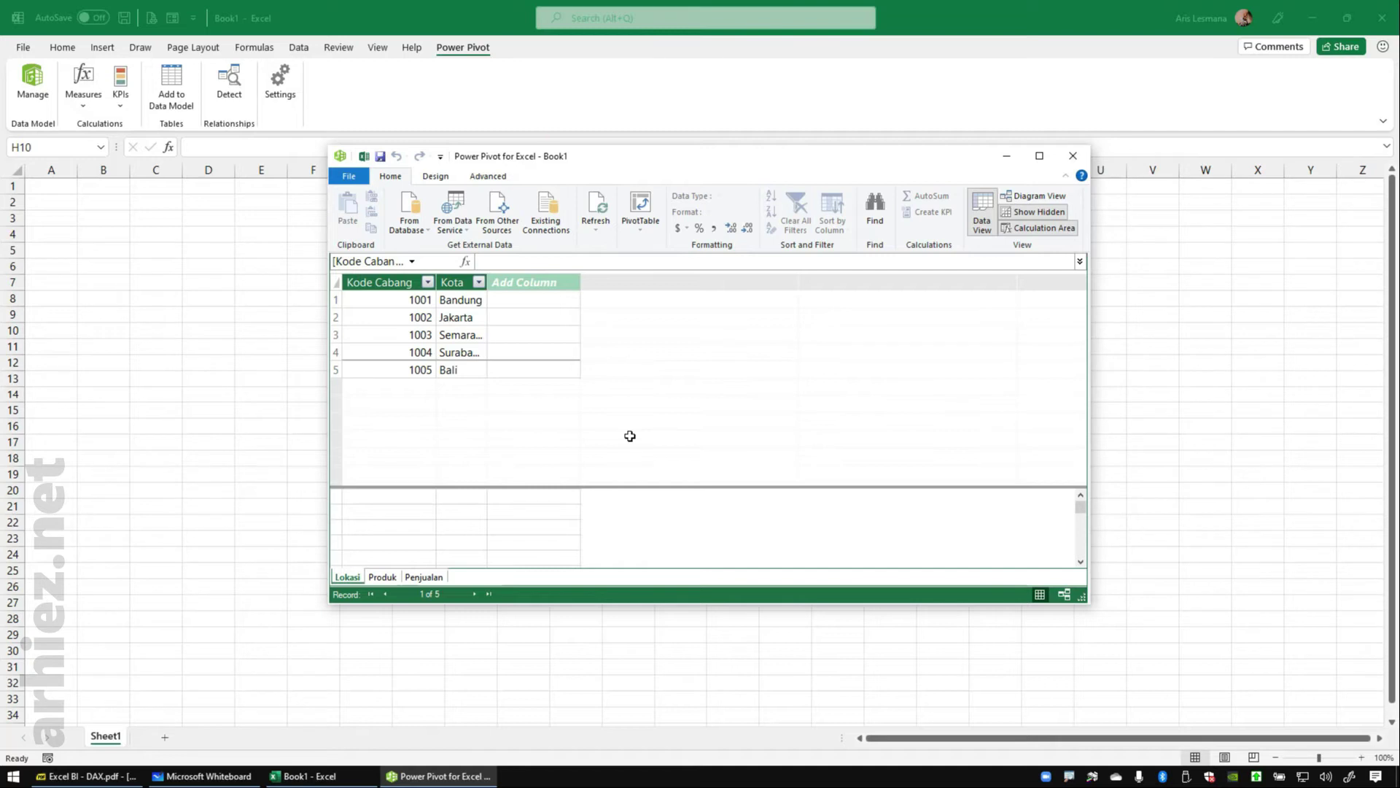
{"action": "left_click", "coordinate": [383, 578]}
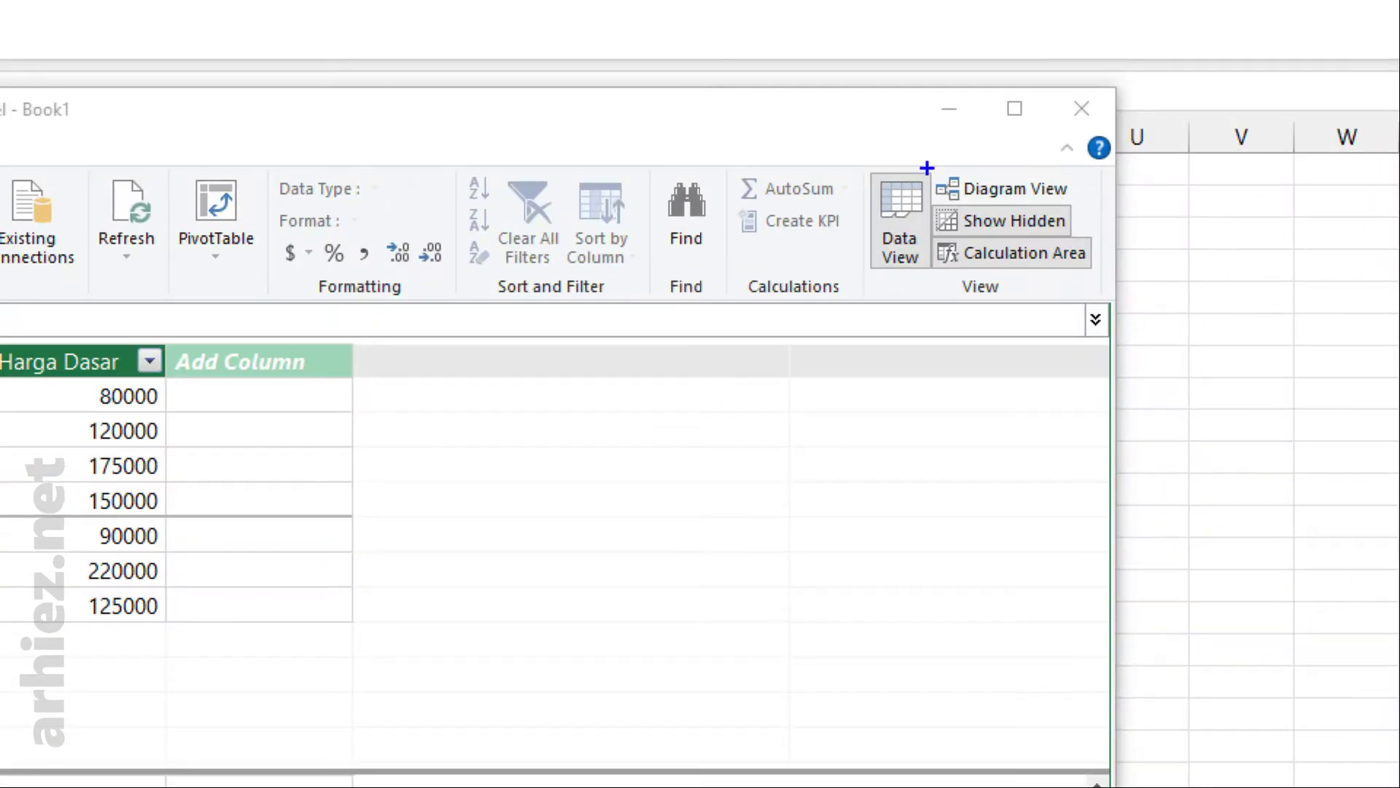
Switch to Diagram View and place the Penjualan table between Lokasi and Produk, tall enough for all its fields
{"action": "left_click_drag", "start_coordinate": [926, 168], "coordinate": [1102, 204]}
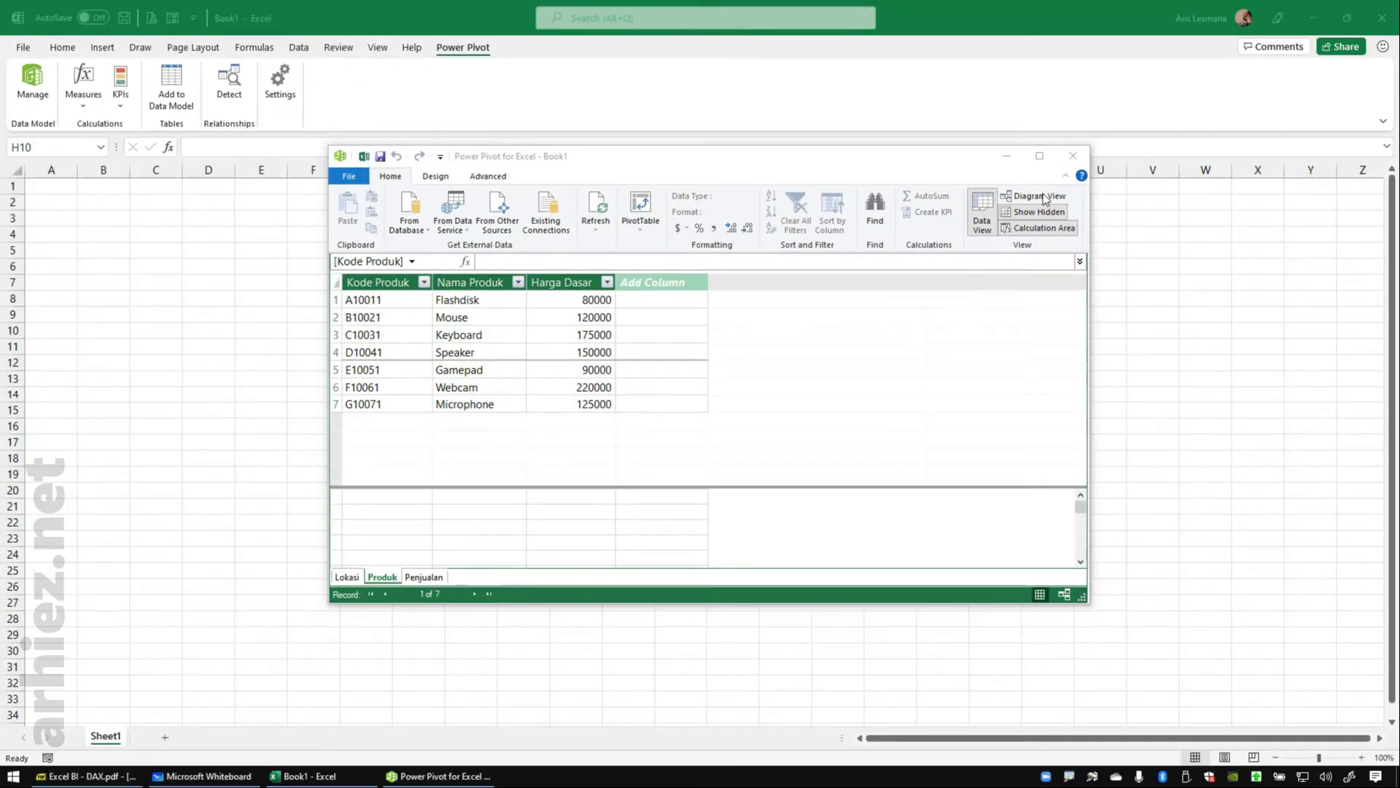
{"action": "left_click", "coordinate": [1036, 195]}
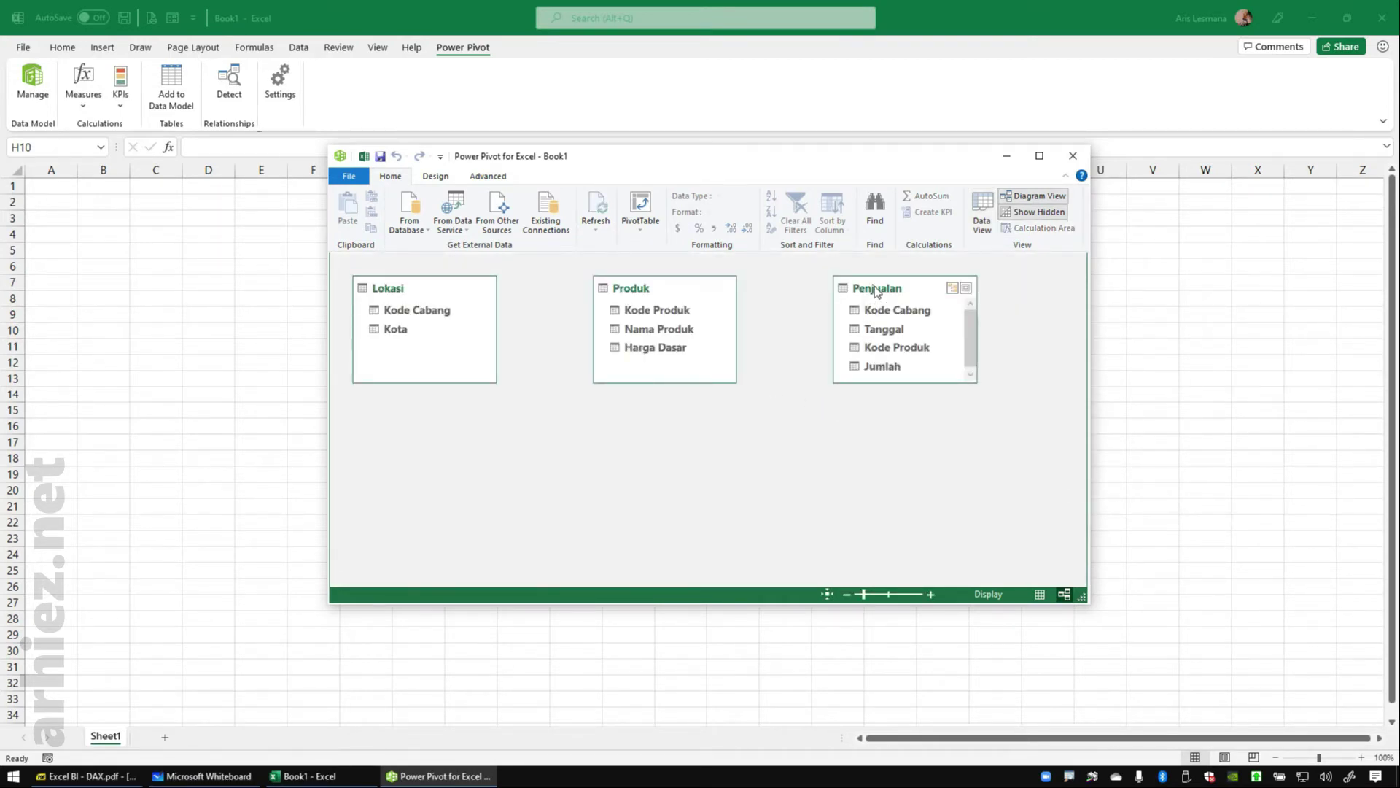
{"action": "left_click_drag", "start_coordinate": [876, 289], "coordinate": [568, 403]}
{"action": "left_click_drag", "start_coordinate": [636, 292], "coordinate": [795, 261]}
{"action": "left_click_drag", "start_coordinate": [576, 402], "coordinate": [604, 270]}
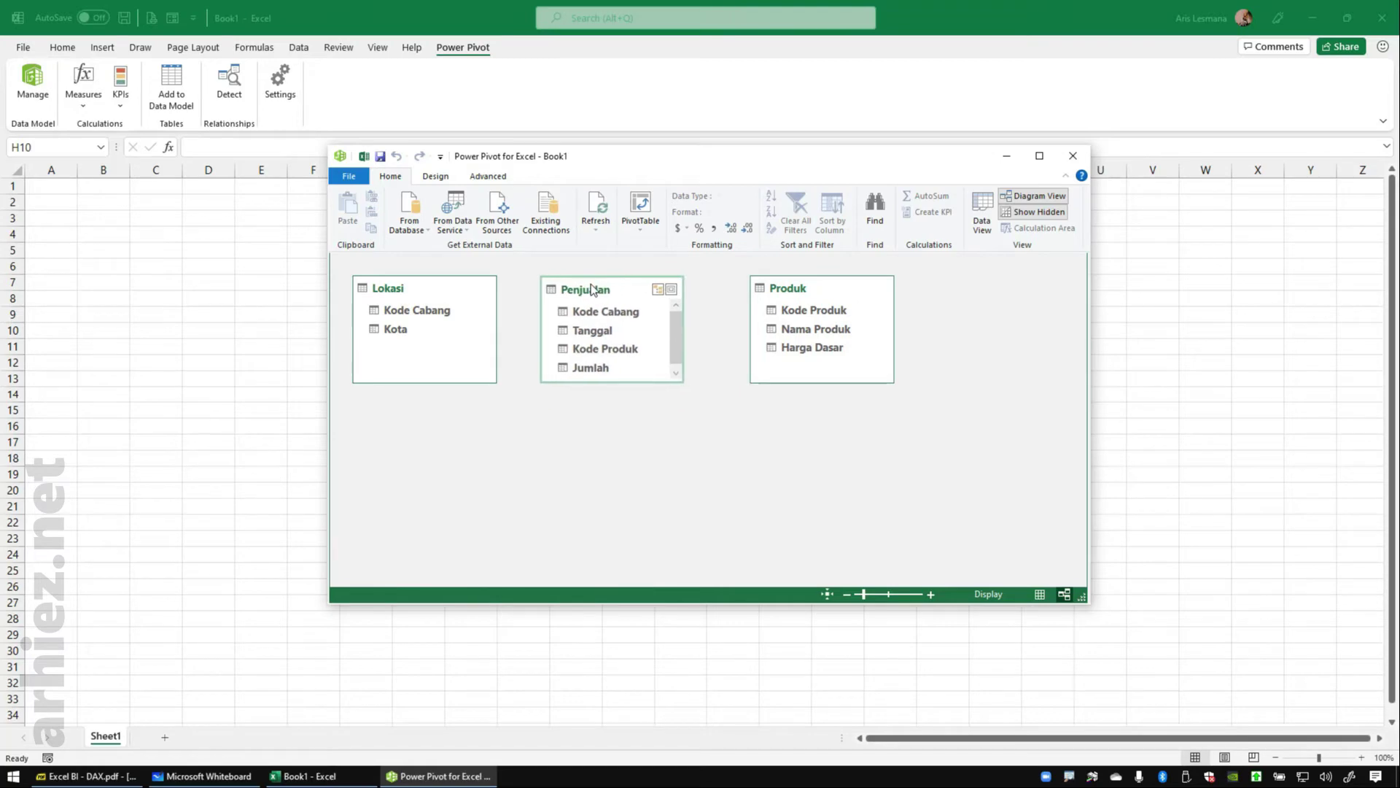
{"action": "left_click_drag", "start_coordinate": [624, 384], "coordinate": [625, 401]}
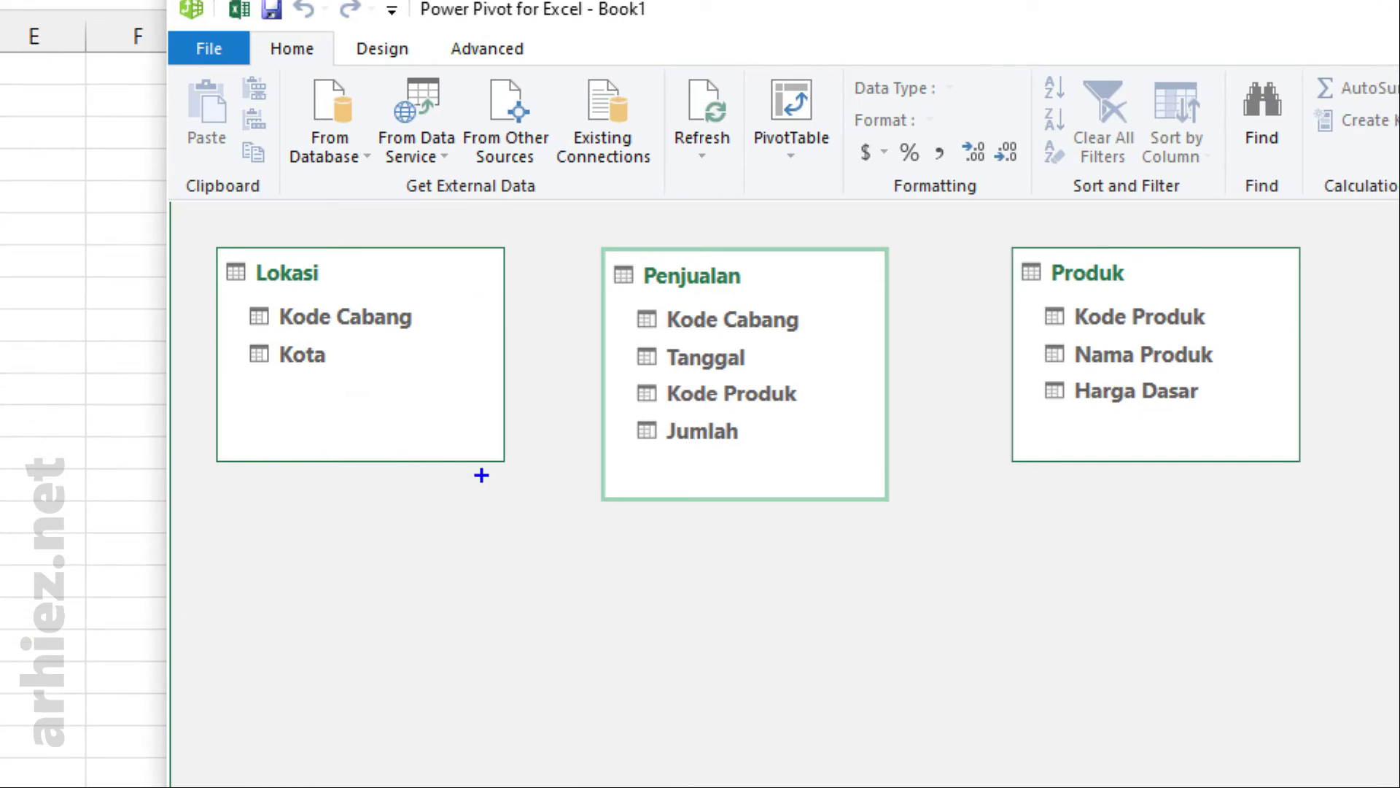
{"action": "left_click_drag", "start_coordinate": [419, 312], "coordinate": [462, 293]}
{"action": "left_click_drag", "start_coordinate": [593, 316], "coordinate": [649, 286]}
{"action": "key", "text": "r"}
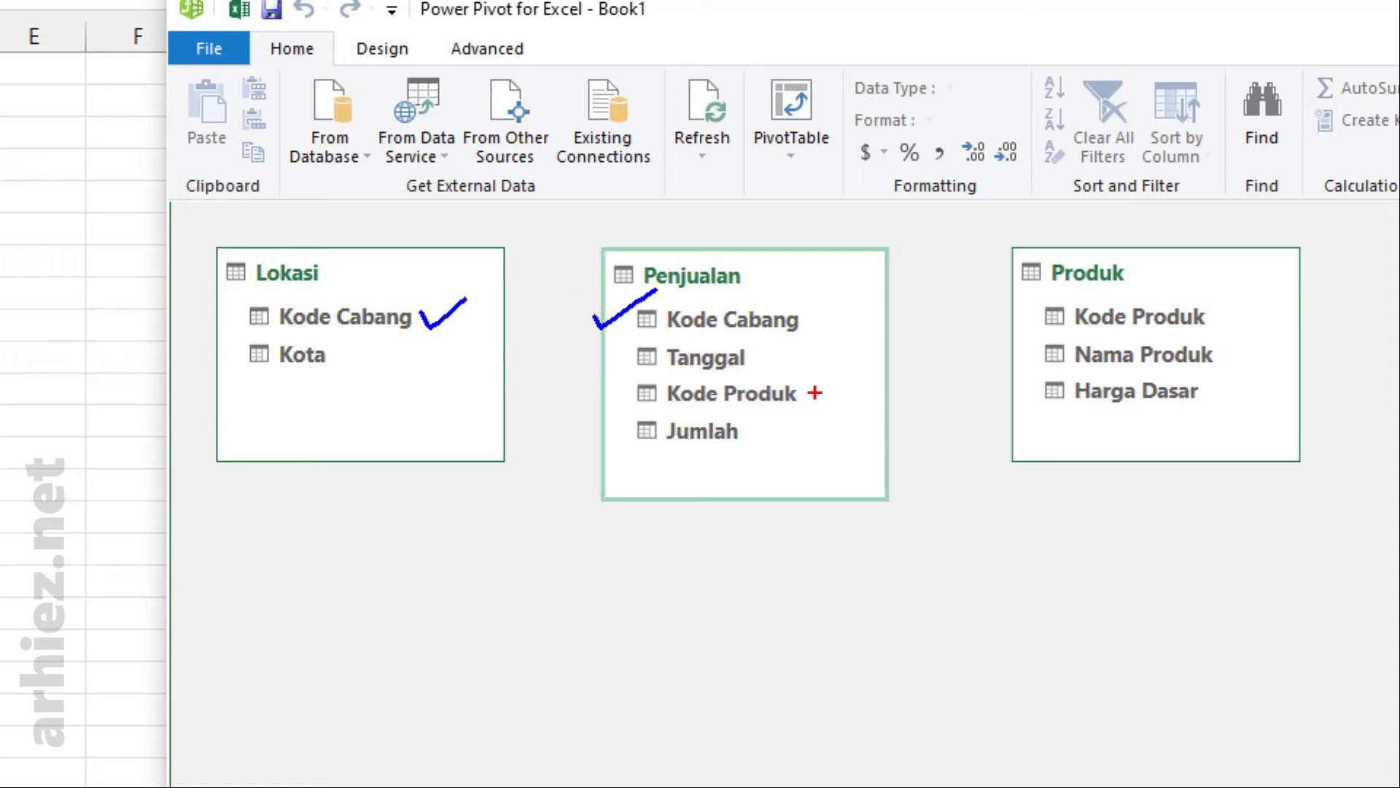
{"action": "left_click_drag", "start_coordinate": [808, 392], "coordinate": [852, 370]}
{"action": "left_click_drag", "start_coordinate": [987, 319], "coordinate": [1032, 300]}
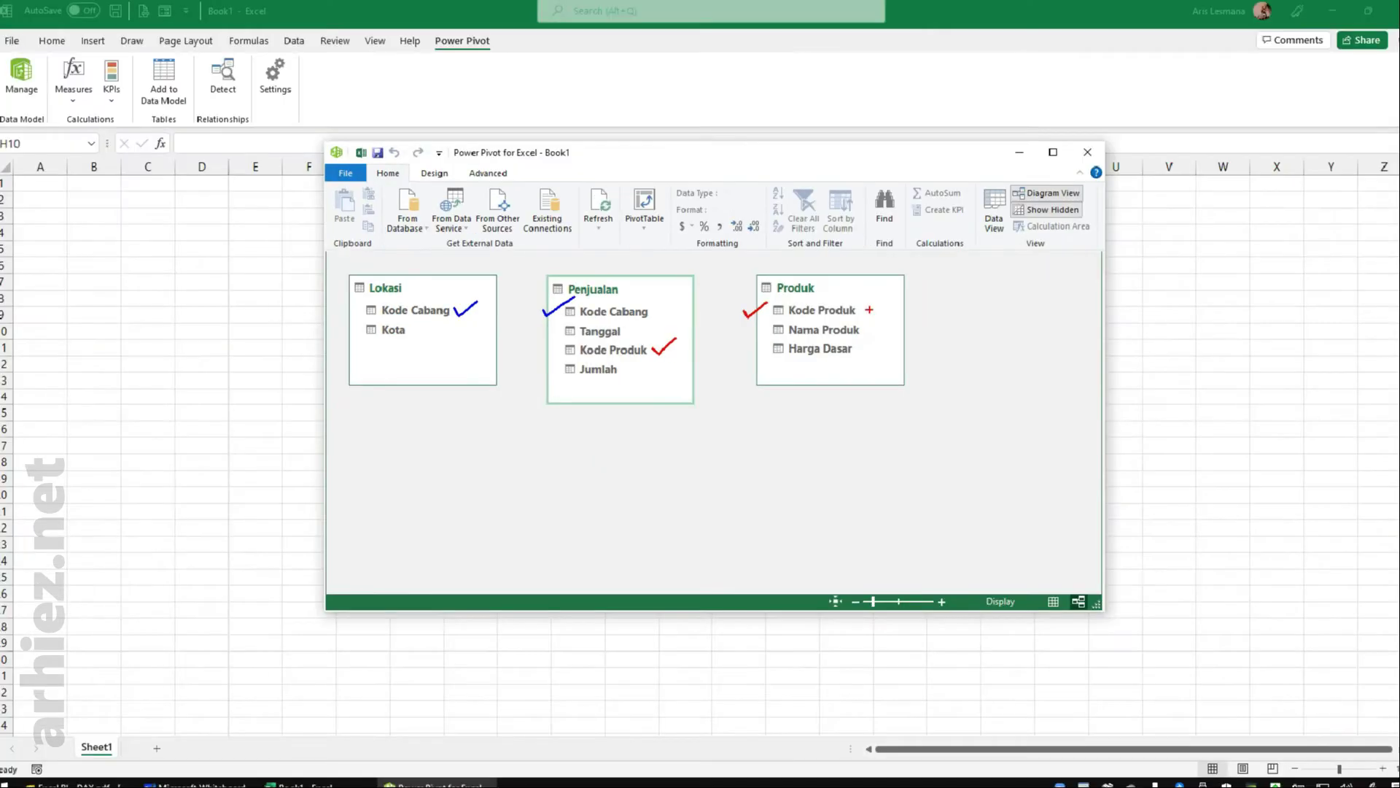
Relate Lokasi to Penjualan by Kode Cabang and Penjualan to Produk by Kode Produk, and return to Data View
{"action": "left_click_drag", "start_coordinate": [434, 312], "coordinate": [602, 313]}
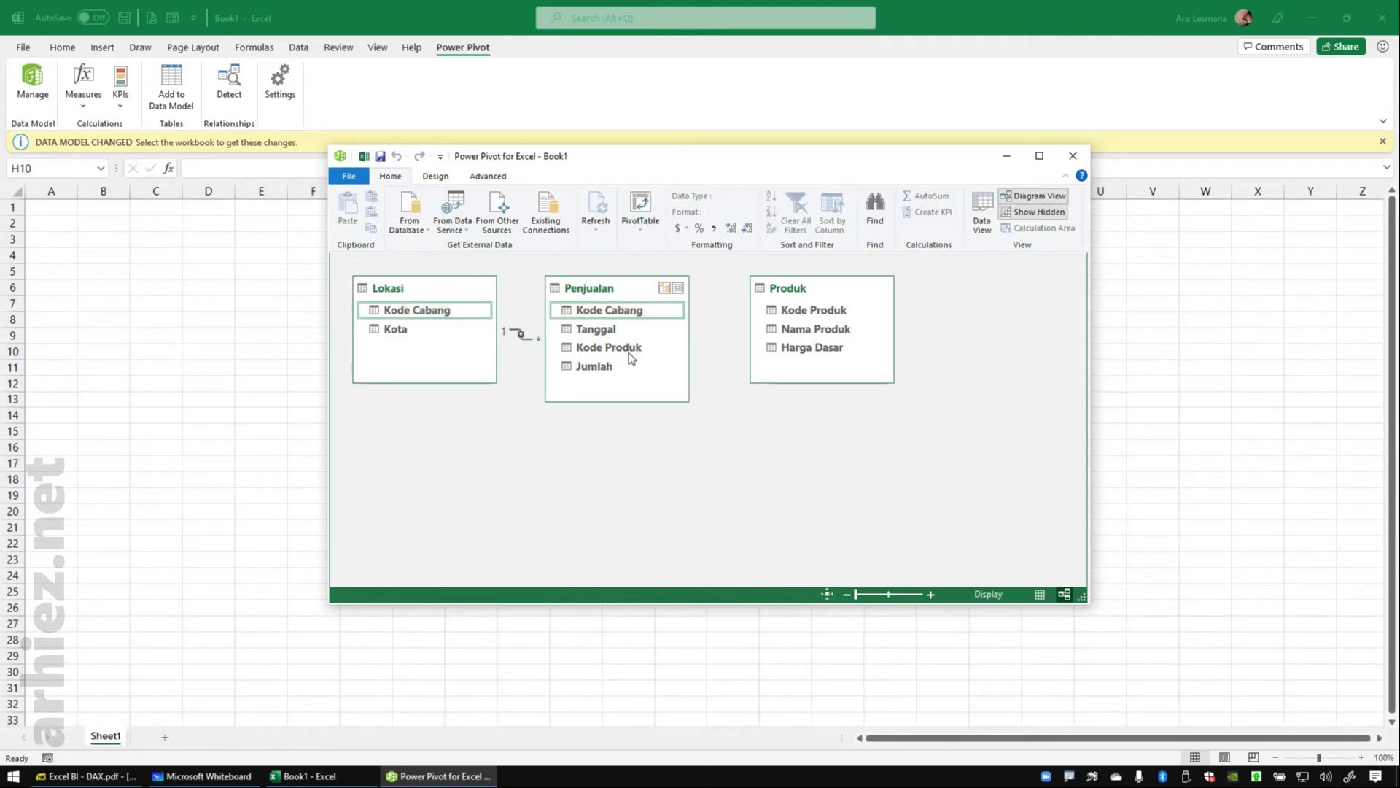
{"action": "left_click_drag", "start_coordinate": [625, 347], "coordinate": [802, 310]}
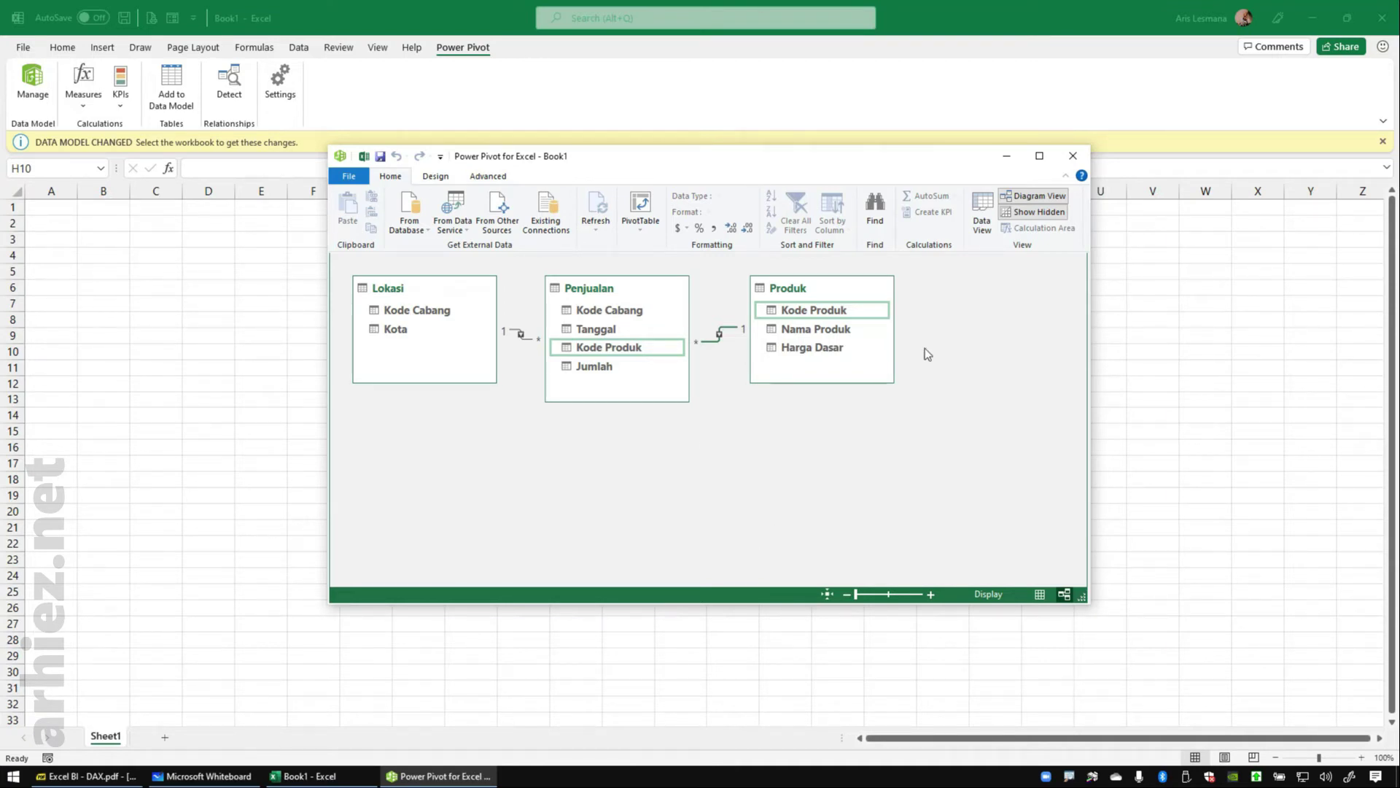
{"action": "left_click", "coordinate": [981, 228]}
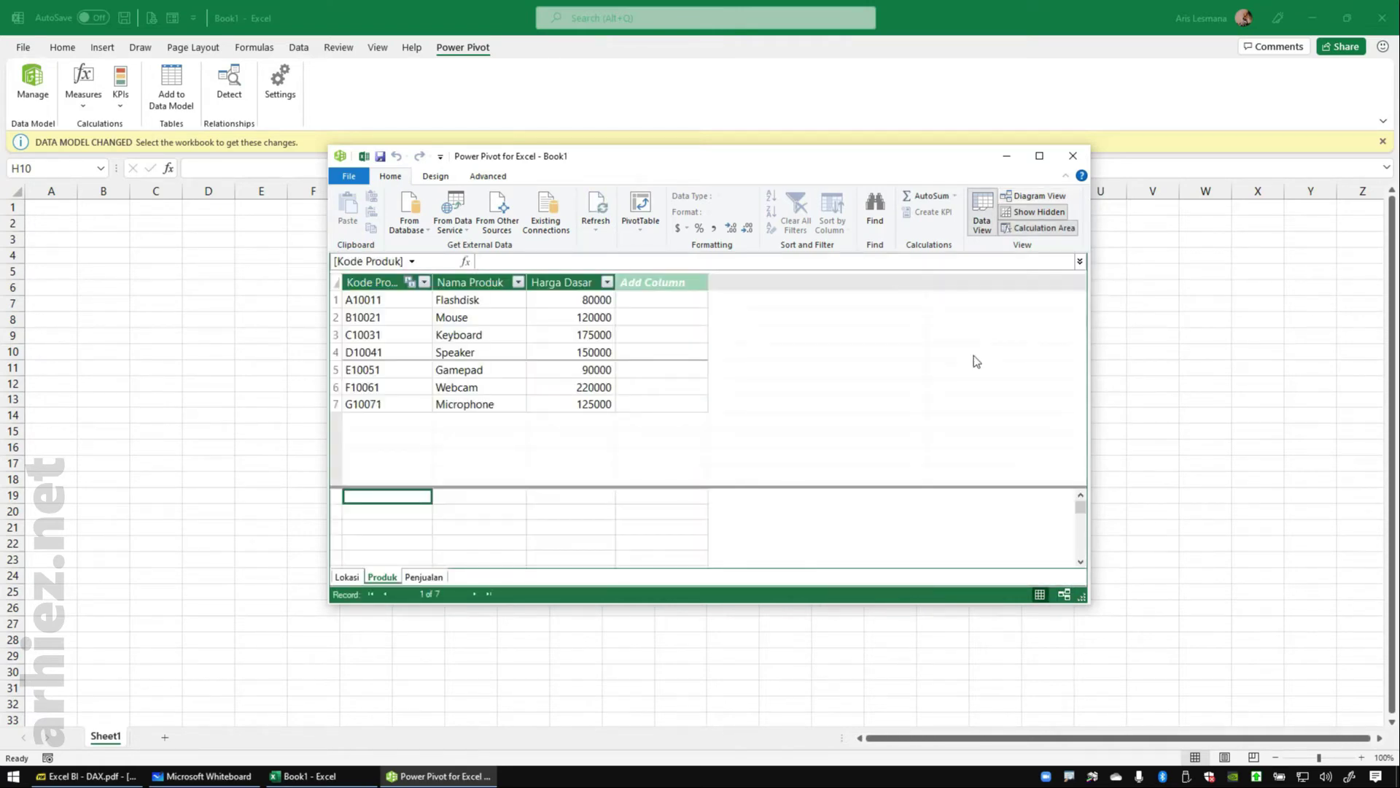
{"action": "left_click", "coordinate": [322, 364]}
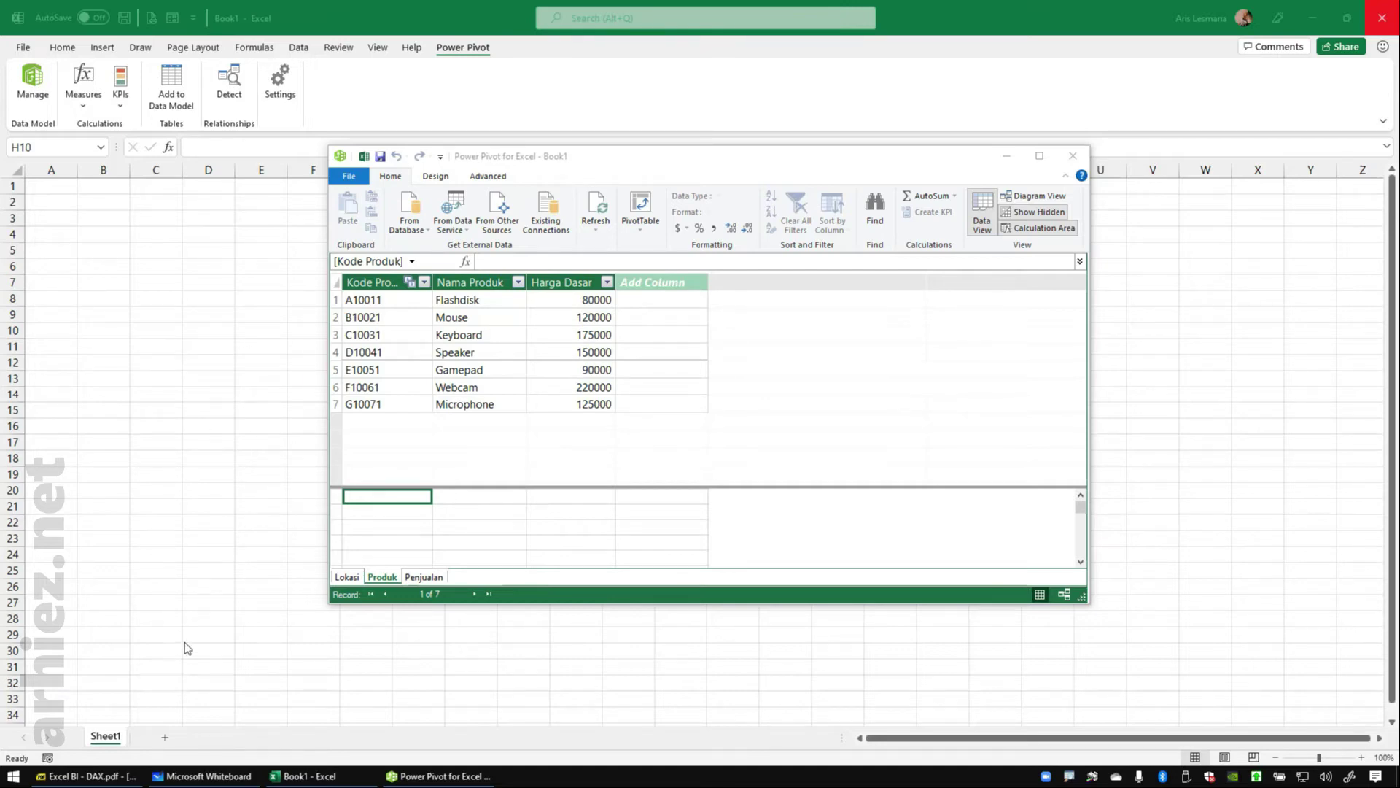
Switch to Excel BI - DAX.pdf, read the first calculated column exercise, and return to the Power Pivot window
{"action": "left_click", "coordinate": [133, 747]}
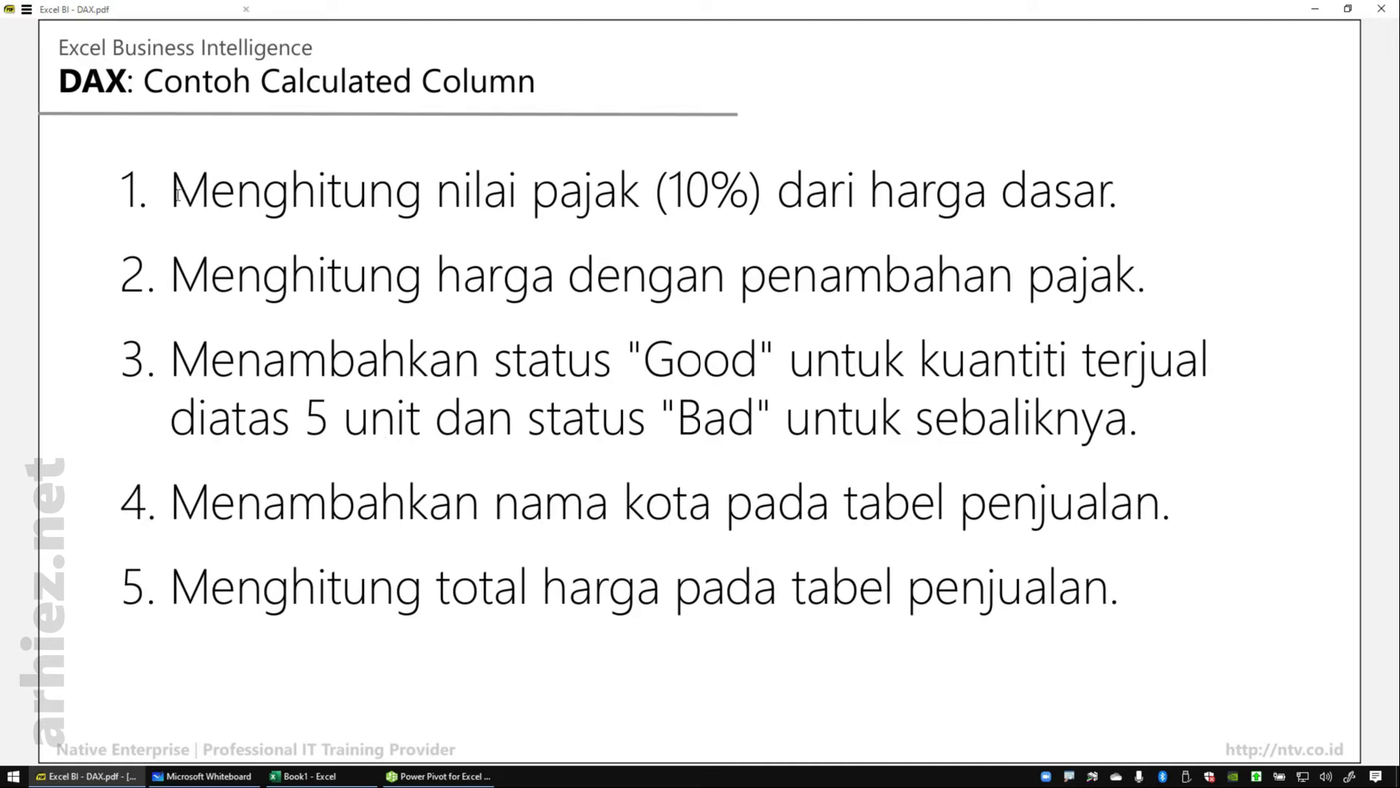
{"action": "left_click_drag", "start_coordinate": [176, 195], "coordinate": [1116, 211]}
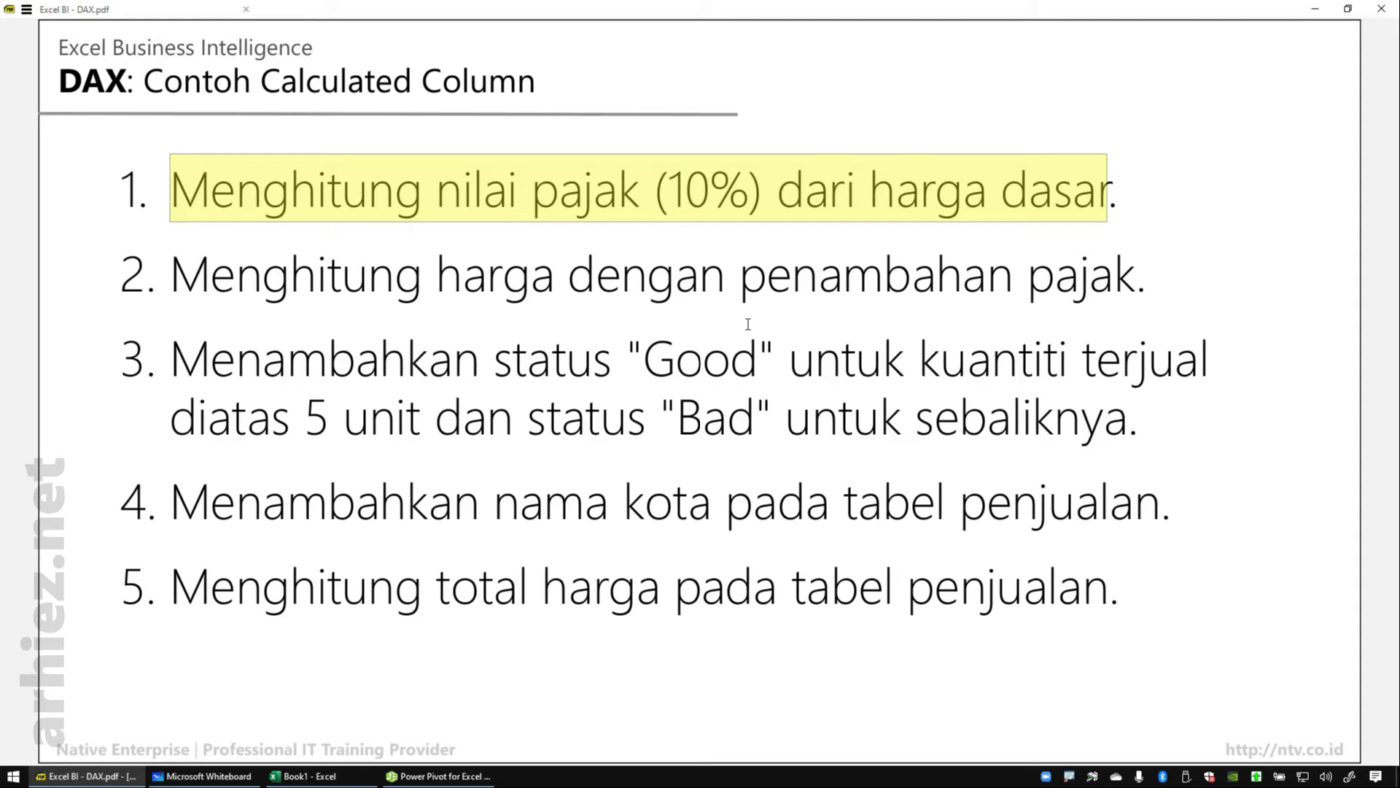
{"action": "left_click", "coordinate": [437, 775]}
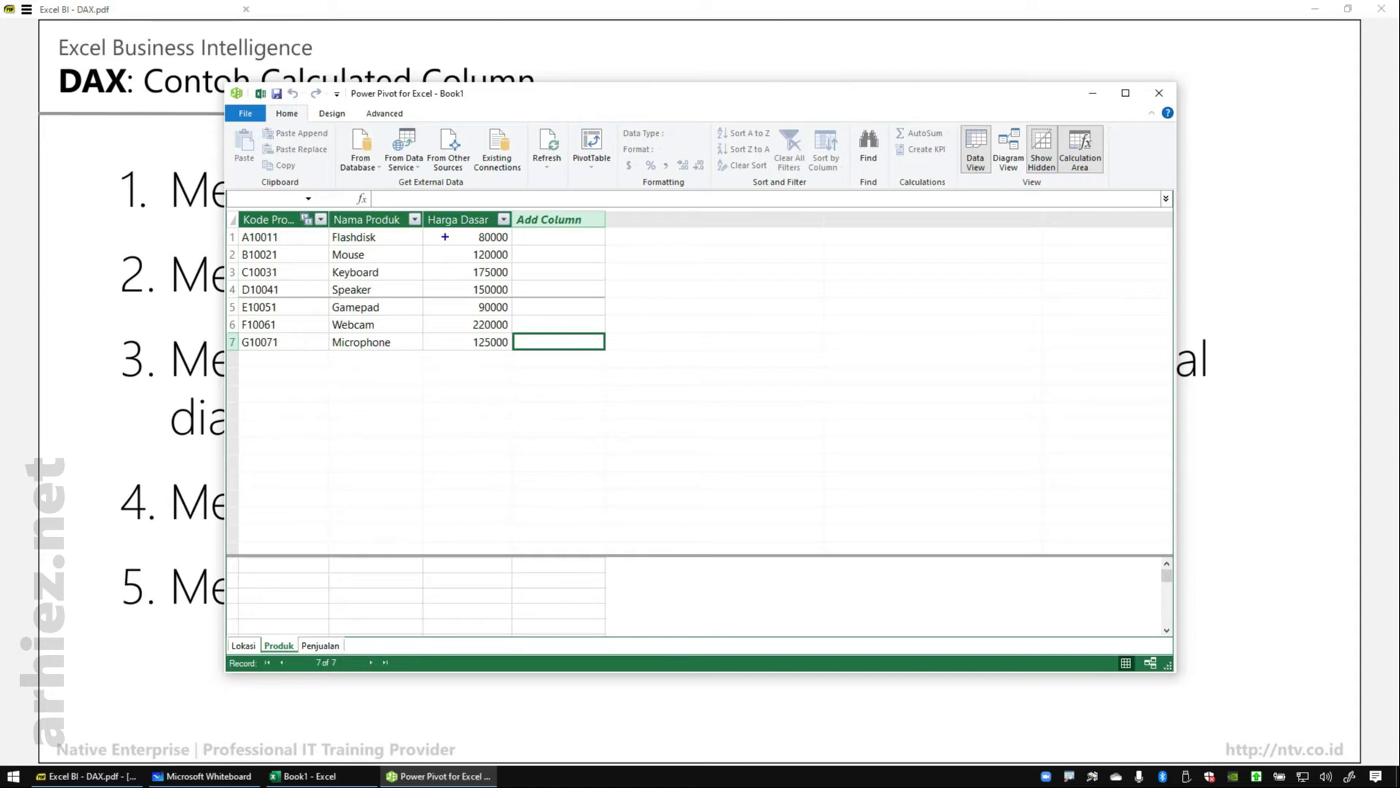
{"action": "mouse_move", "coordinate": [419, 211]}
{"action": "left_mouse_down"}
{"action": "mouse_move", "coordinate": [457, 243]}
{"action": "mouse_move", "coordinate": [518, 371]}
{"action": "left_mouse_up"}
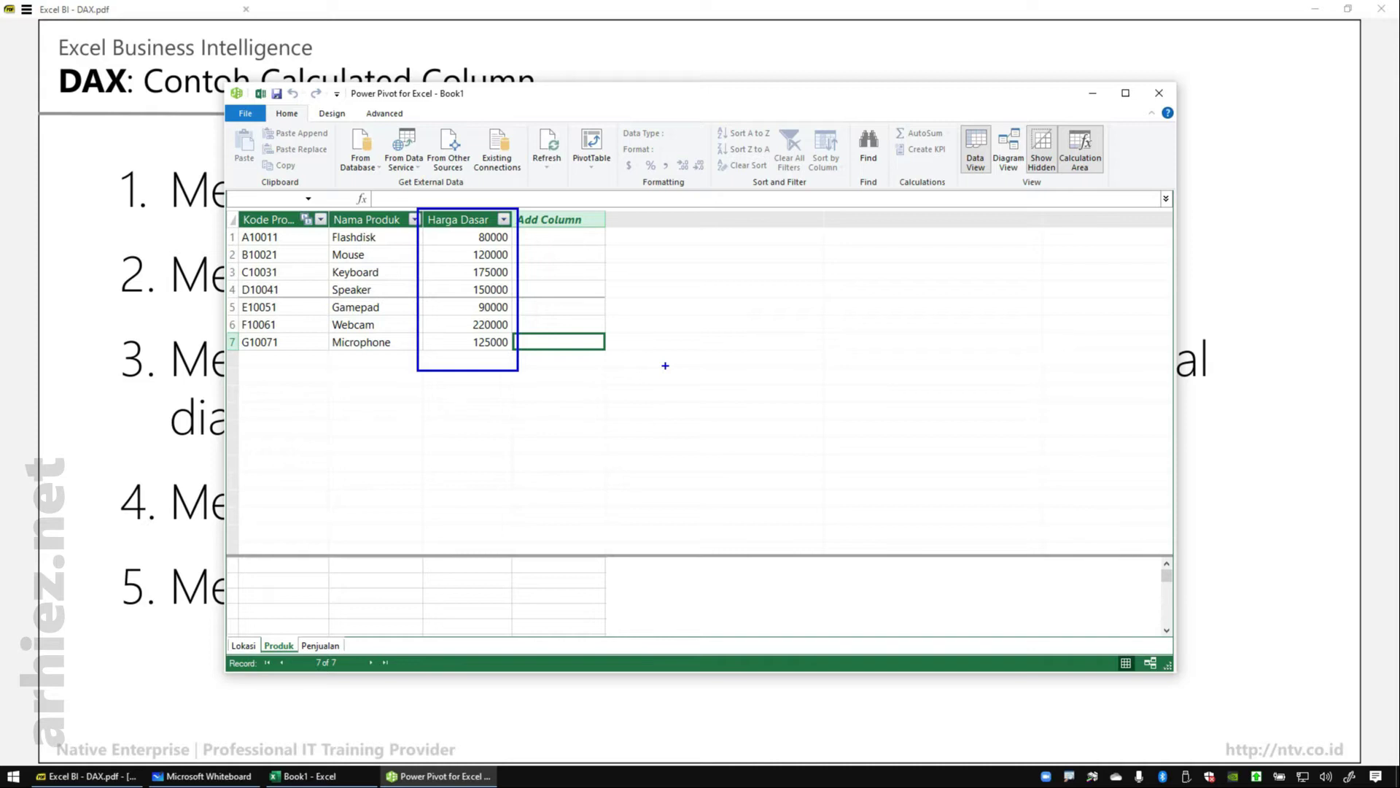
{"action": "left_click_drag", "start_coordinate": [544, 259], "coordinate": [600, 302]}
{"action": "left_click_drag", "start_coordinate": [594, 258], "coordinate": [547, 312]}
{"action": "left_click_drag", "start_coordinate": [633, 270], "coordinate": [649, 319]}
{"action": "mouse_move", "coordinate": [671, 253]}
{"action": "left_mouse_down"}
{"action": "mouse_move", "coordinate": [731, 239]}
{"action": "mouse_move", "coordinate": [742, 321]}
{"action": "left_mouse_up"}
{"action": "mouse_move", "coordinate": [766, 296]}
{"action": "left_mouse_down"}
{"action": "mouse_move", "coordinate": [760, 310]}
{"action": "mouse_move", "coordinate": [773, 298]}
{"action": "left_mouse_up"}
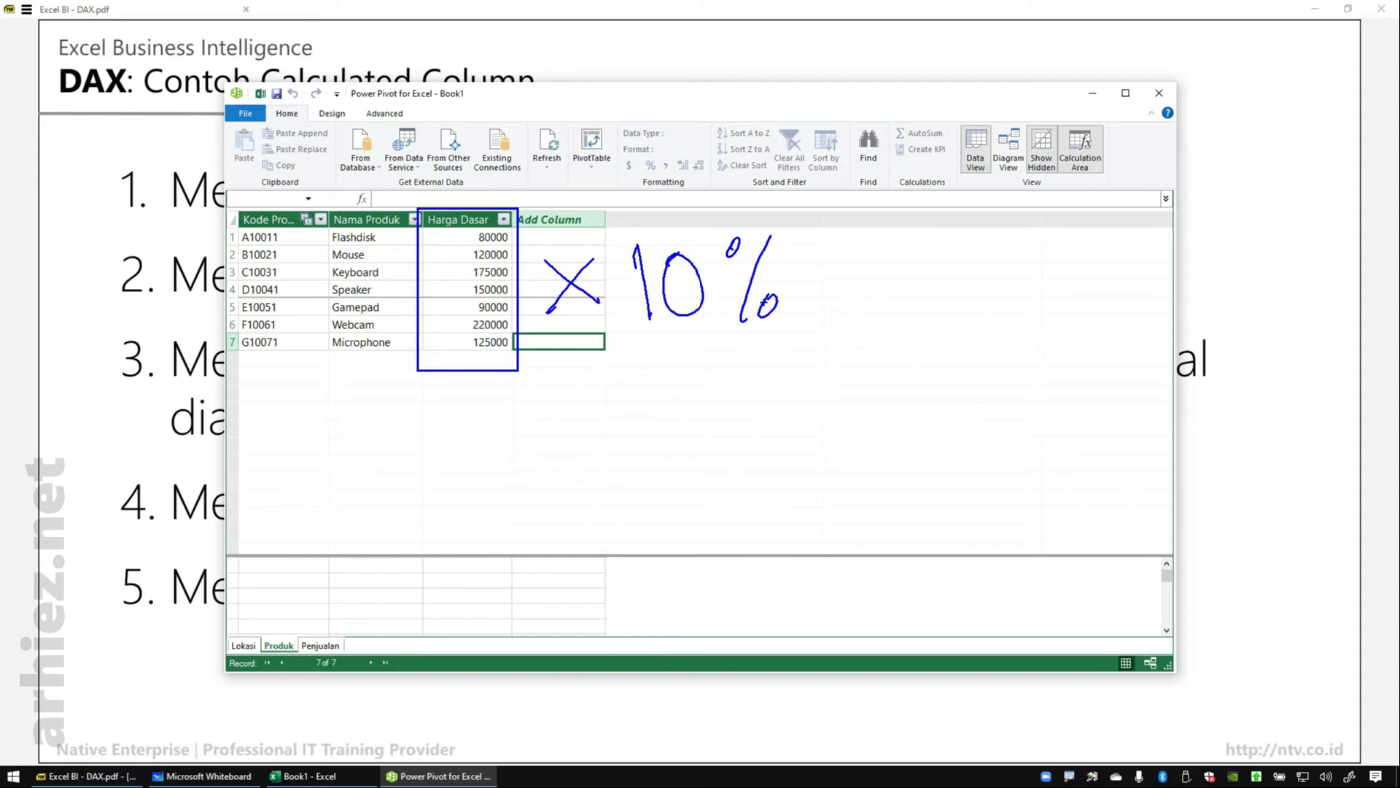
{"action": "mouse_move", "coordinate": [468, 387]}
{"action": "left_mouse_down"}
{"action": "mouse_move", "coordinate": [461, 438]}
{"action": "mouse_move", "coordinate": [494, 409]}
{"action": "left_mouse_up"}
{"action": "mouse_move", "coordinate": [389, 457]}
{"action": "left_mouse_down"}
{"action": "mouse_move", "coordinate": [390, 555]}
{"action": "mouse_move", "coordinate": [382, 527]}
{"action": "mouse_move", "coordinate": [464, 511]}
{"action": "mouse_move", "coordinate": [511, 509]}
{"action": "mouse_move", "coordinate": [519, 534]}
{"action": "left_mouse_up"}
{"action": "mouse_move", "coordinate": [527, 473]}
{"action": "left_mouse_down"}
{"action": "mouse_move", "coordinate": [526, 537]}
{"action": "mouse_move", "coordinate": [566, 537]}
{"action": "left_mouse_up"}
{"action": "left_click_drag", "start_coordinate": [575, 473], "coordinate": [575, 539]}
{"action": "left_click_drag", "start_coordinate": [594, 490], "coordinate": [614, 532]}
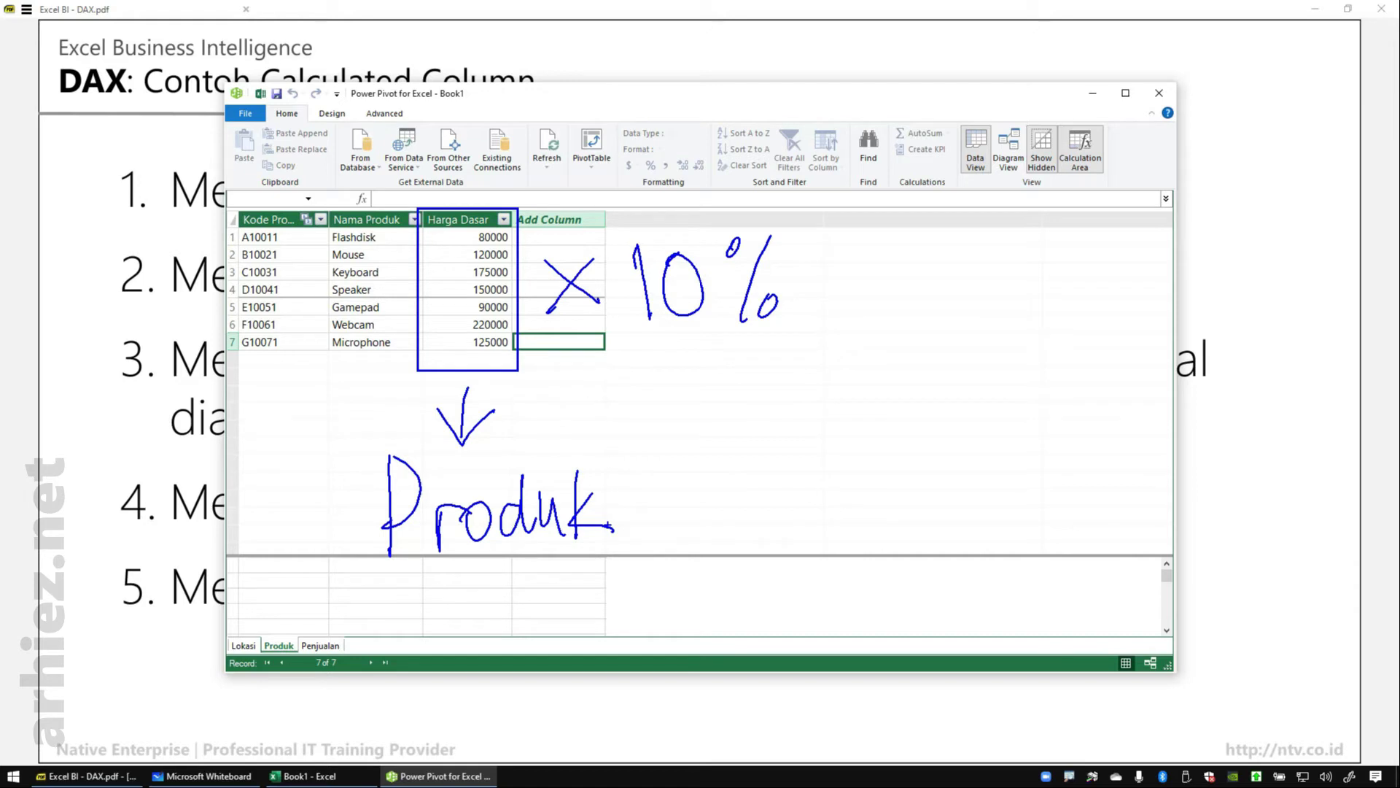
{"action": "mouse_move", "coordinate": [640, 429]}
{"action": "left_mouse_down"}
{"action": "mouse_move", "coordinate": [687, 561]}
{"action": "mouse_move", "coordinate": [676, 421]}
{"action": "mouse_move", "coordinate": [686, 525]}
{"action": "left_mouse_up"}
{"action": "mouse_move", "coordinate": [683, 493]}
{"action": "left_mouse_down"}
{"action": "mouse_move", "coordinate": [718, 486]}
{"action": "mouse_move", "coordinate": [731, 518]}
{"action": "mouse_move", "coordinate": [767, 514]}
{"action": "mouse_move", "coordinate": [787, 487]}
{"action": "left_mouse_up"}
{"action": "mouse_move", "coordinate": [821, 481]}
{"action": "left_mouse_down"}
{"action": "mouse_move", "coordinate": [831, 536]}
{"action": "mouse_move", "coordinate": [804, 544]}
{"action": "left_mouse_up"}
{"action": "left_click_drag", "start_coordinate": [855, 480], "coordinate": [865, 505]}
{"action": "left_click_drag", "start_coordinate": [886, 458], "coordinate": [892, 507]}
{"action": "mouse_move", "coordinate": [889, 430]}
{"action": "left_mouse_down"}
{"action": "mouse_move", "coordinate": [926, 482]}
{"action": "mouse_move", "coordinate": [891, 505]}
{"action": "left_mouse_up"}
{"action": "mouse_move", "coordinate": [947, 474]}
{"action": "left_mouse_down"}
{"action": "mouse_move", "coordinate": [952, 502]}
{"action": "mouse_move", "coordinate": [1010, 496]}
{"action": "mouse_move", "coordinate": [1046, 458]}
{"action": "left_mouse_up"}
{"action": "mouse_move", "coordinate": [1065, 400]}
{"action": "left_mouse_down"}
{"action": "mouse_move", "coordinate": [1040, 546]}
{"action": "mouse_move", "coordinate": [1068, 398]}
{"action": "left_mouse_up"}
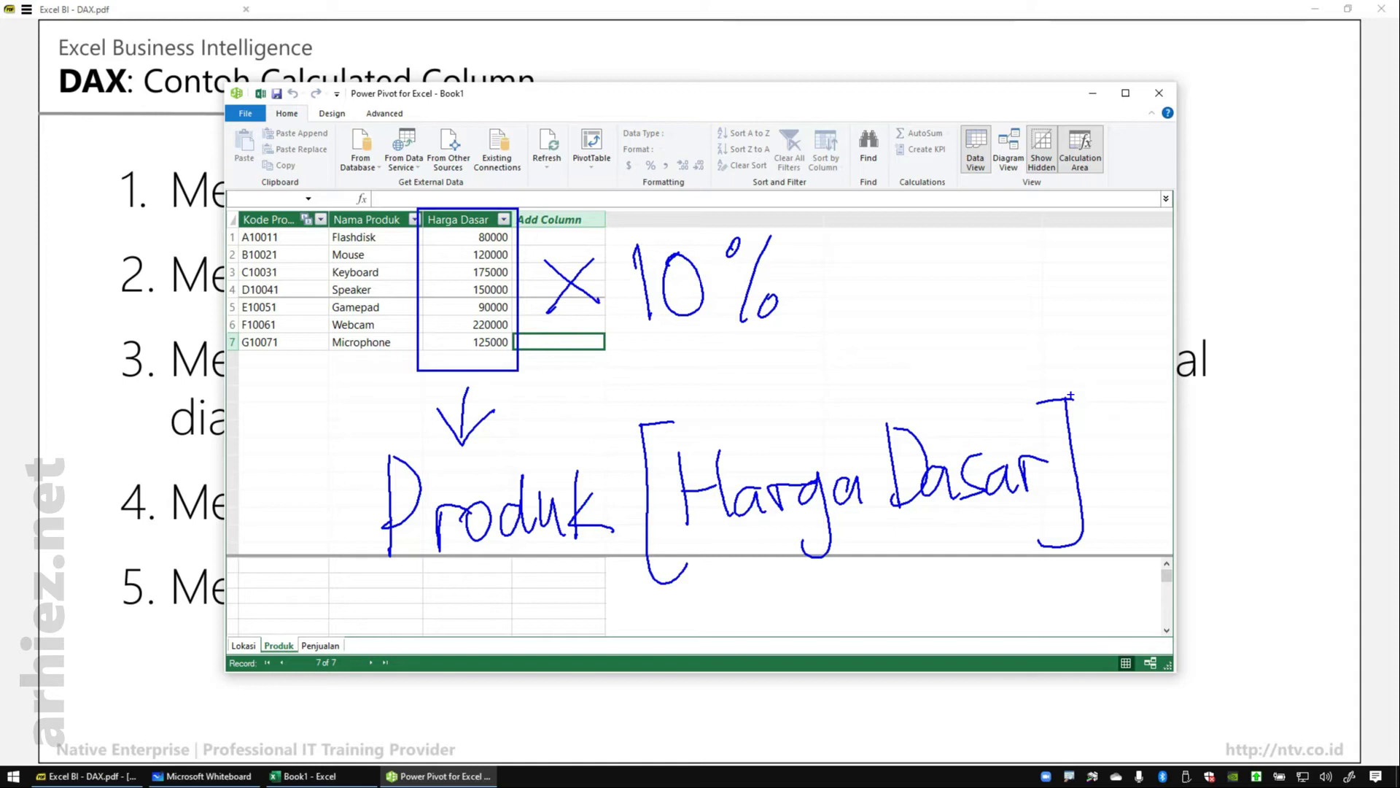
{"action": "left_click_drag", "start_coordinate": [671, 357], "coordinate": [753, 340]}
{"action": "left_click_drag", "start_coordinate": [671, 382], "coordinate": [777, 357]}
{"action": "mouse_move", "coordinate": [872, 286]}
{"action": "left_mouse_down"}
{"action": "mouse_move", "coordinate": [1020, 273]}
{"action": "mouse_move", "coordinate": [1025, 261]}
{"action": "mouse_move", "coordinate": [1025, 310]}
{"action": "left_mouse_up"}
{"action": "left_click_drag", "start_coordinate": [1090, 238], "coordinate": [1149, 299]}
{"action": "mouse_move", "coordinate": [1194, 253]}
{"action": "left_mouse_down"}
{"action": "mouse_move", "coordinate": [1210, 229]}
{"action": "mouse_move", "coordinate": [1212, 296]}
{"action": "left_mouse_up"}
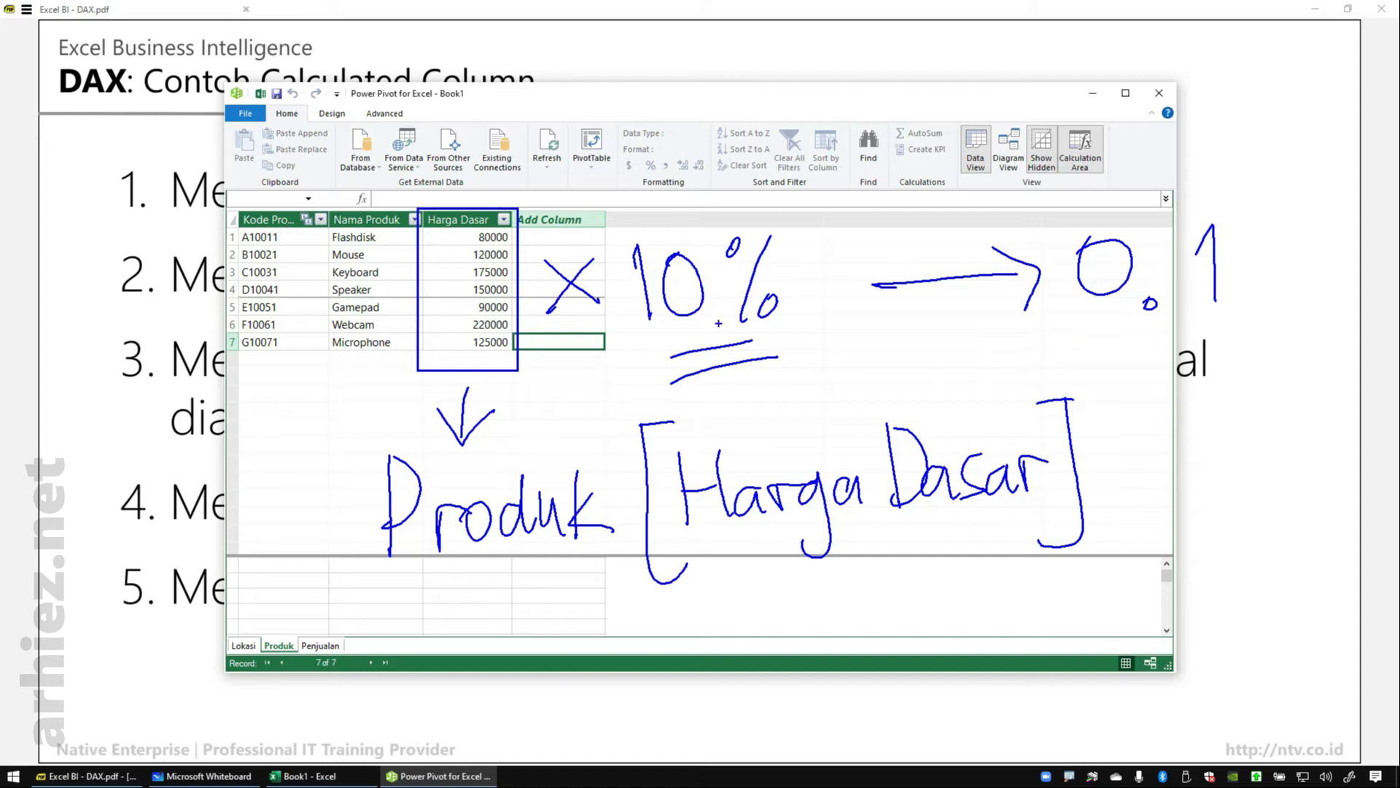
{"action": "key", "text": "Escape"}
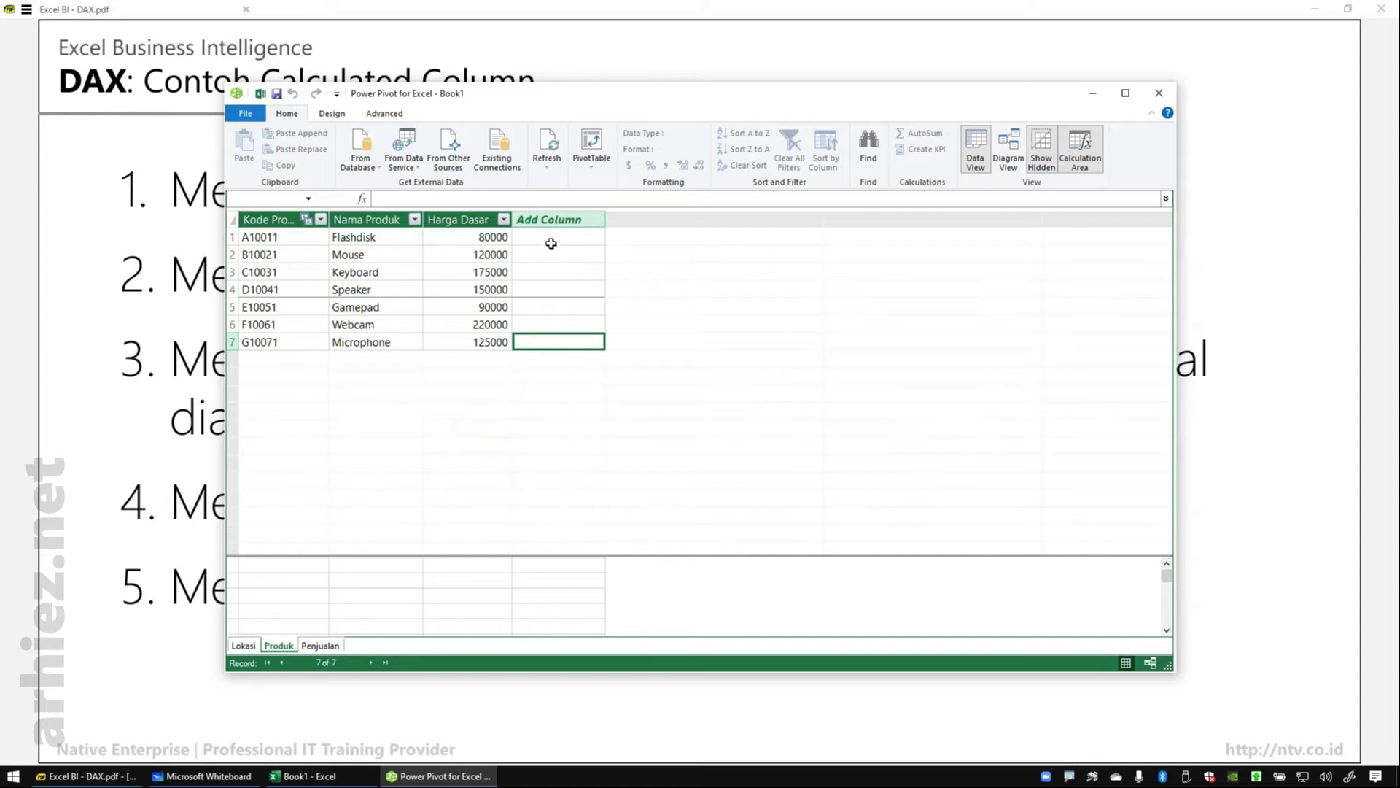
Add a calculated column to the Produk table with the formula =Produk[Harga Dasar] * 0.1
{"action": "left_click", "coordinate": [549, 220]}
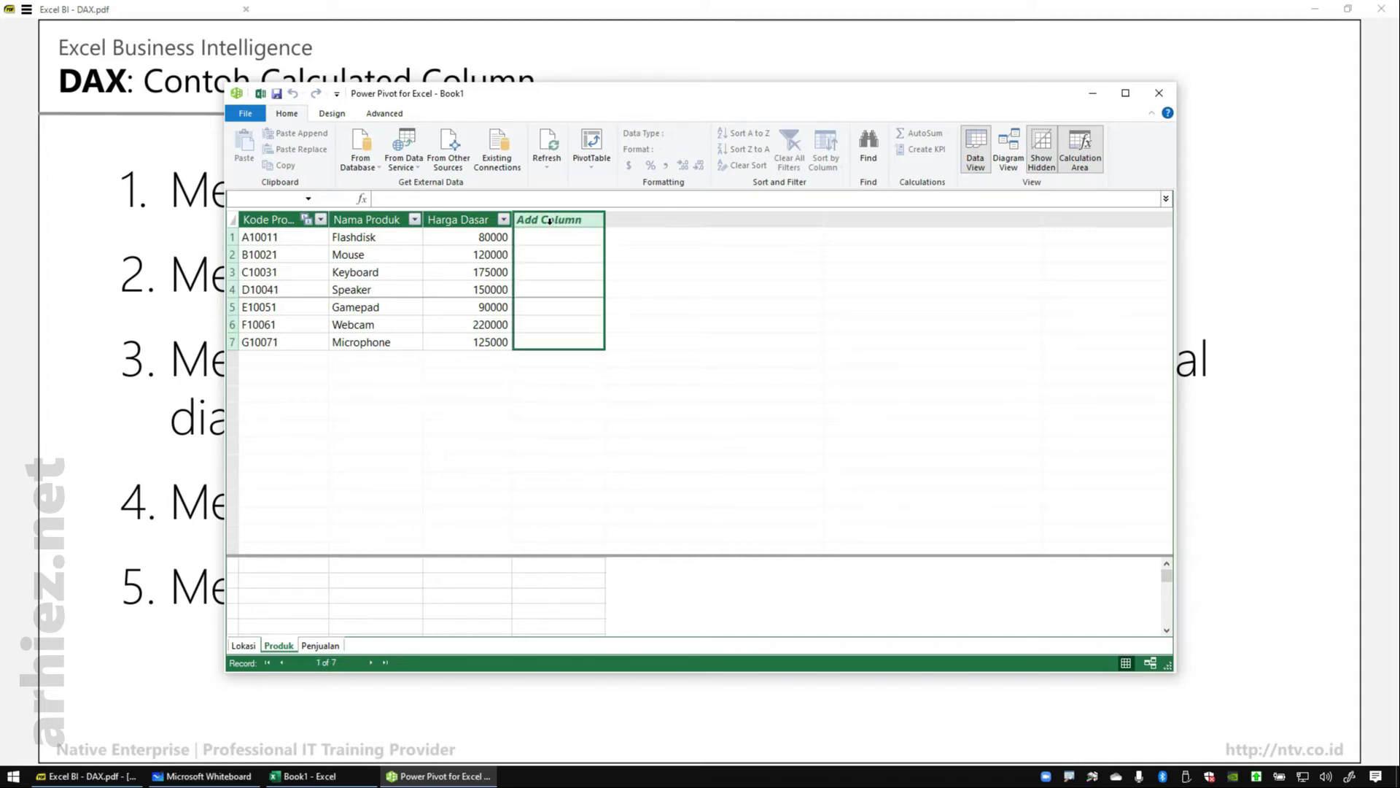
{"action": "left_click", "coordinate": [442, 199]}
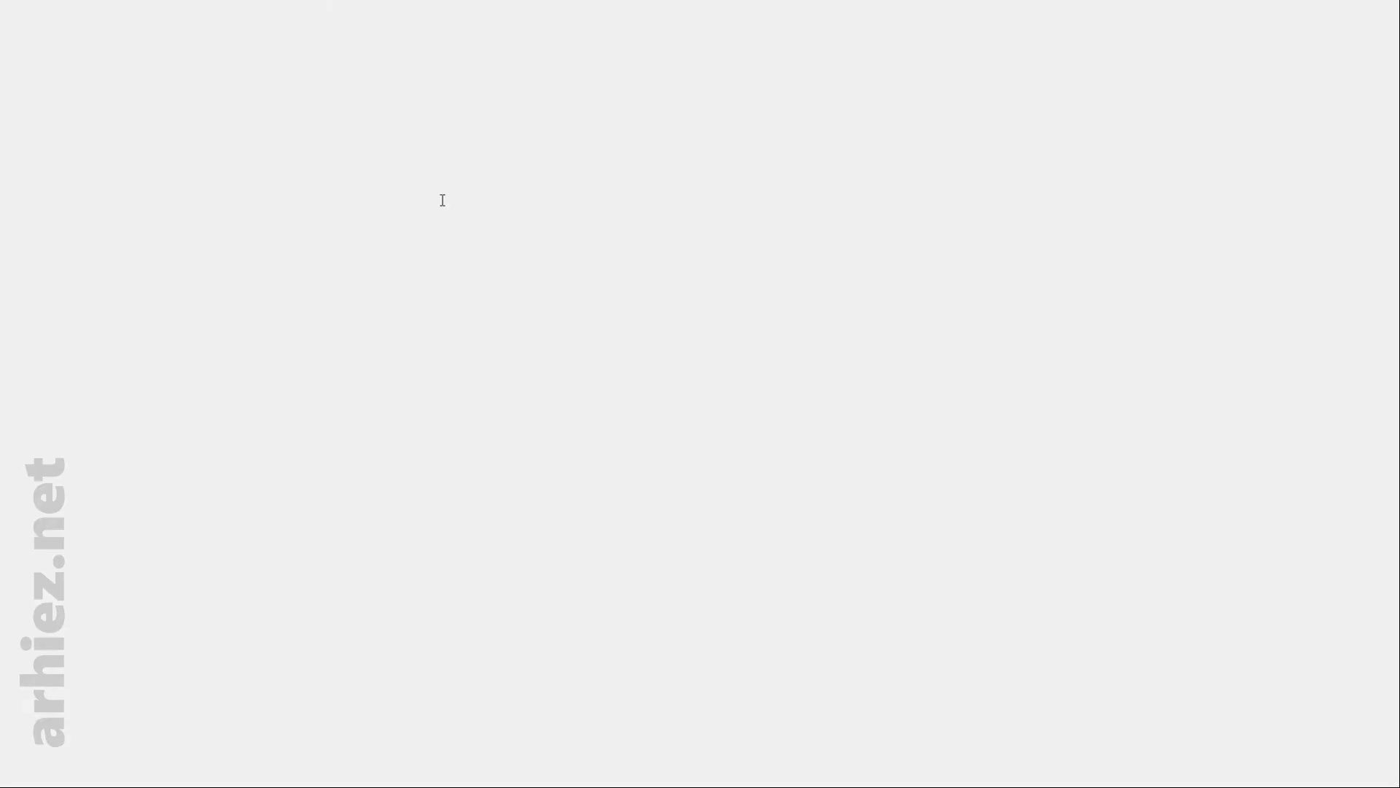
{"action": "type", "text": "="}
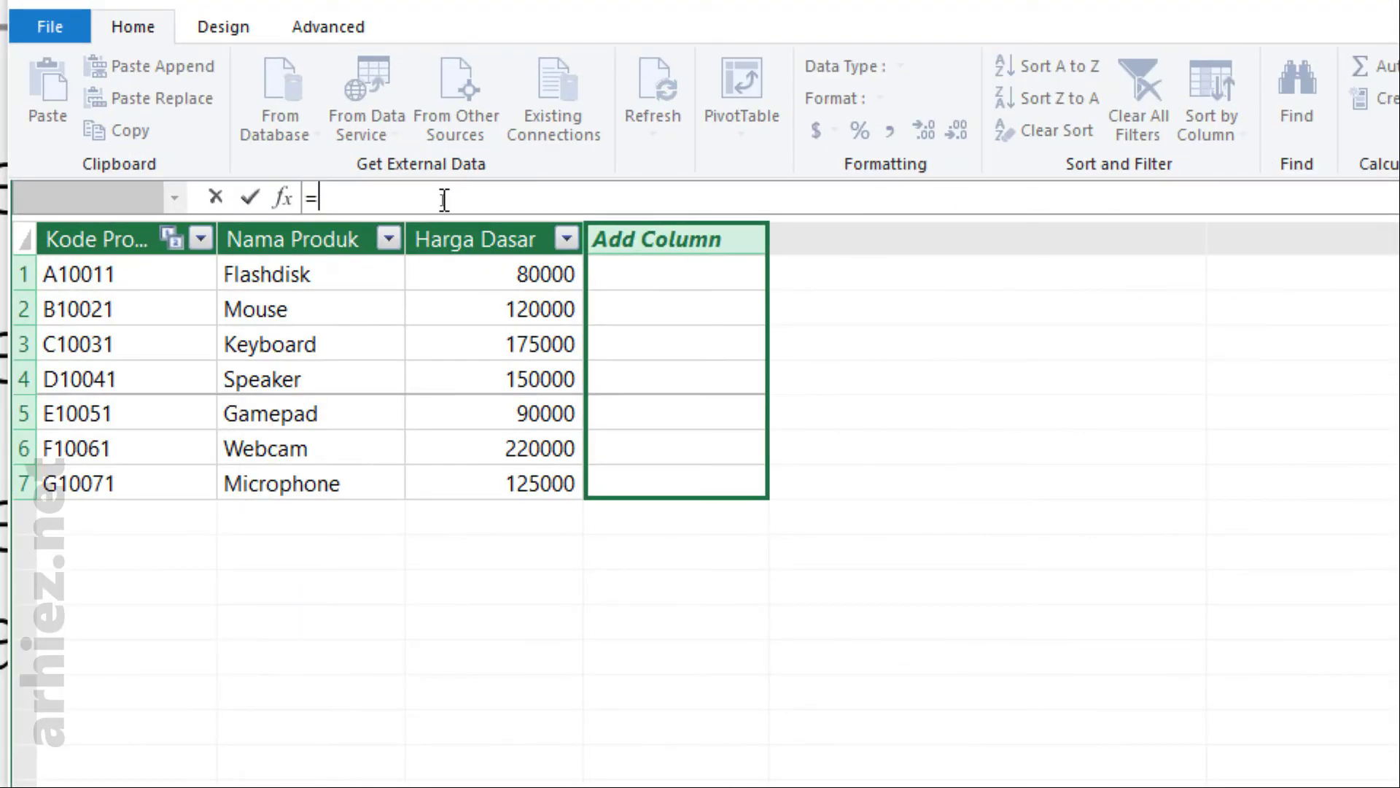
{"action": "type", "text": "Pro"}
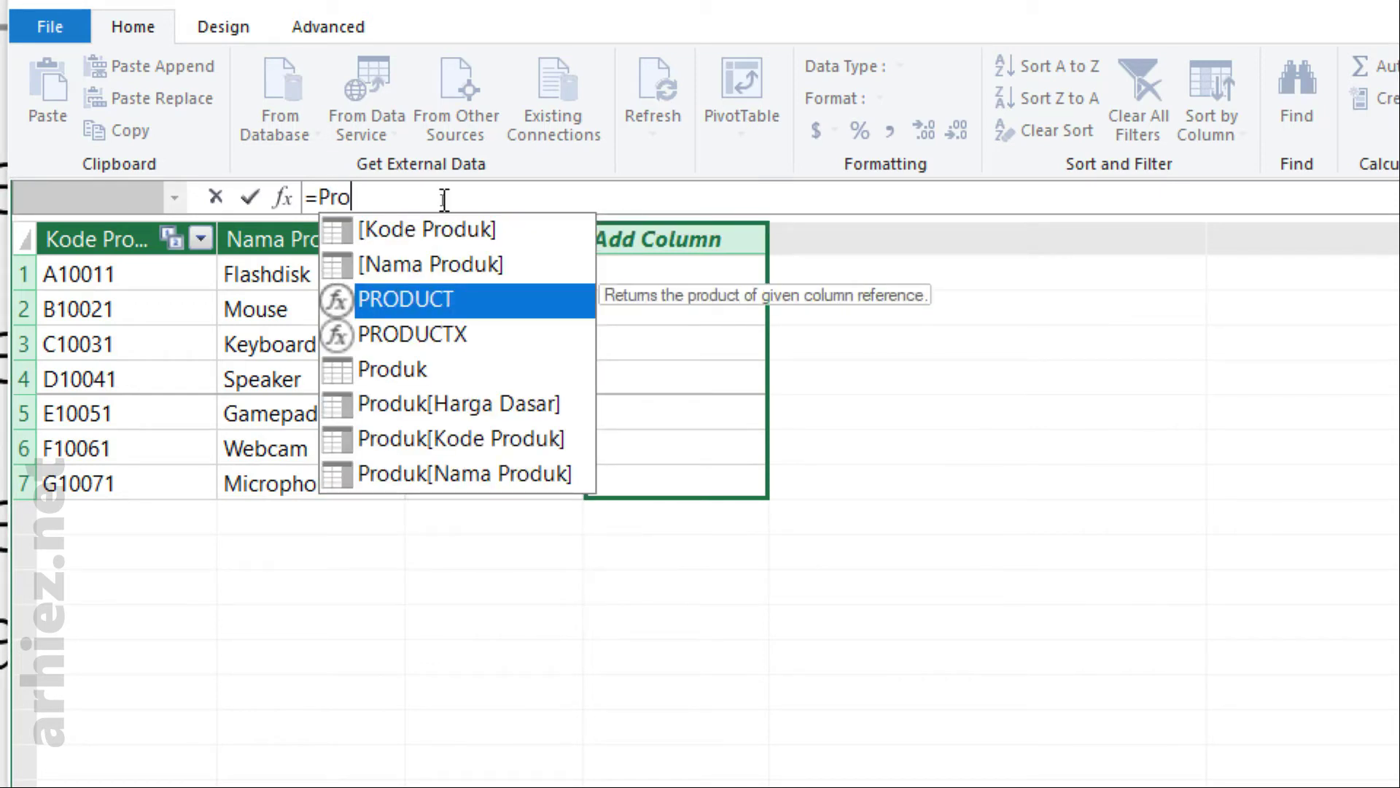
{"action": "type", "text": "duk"}
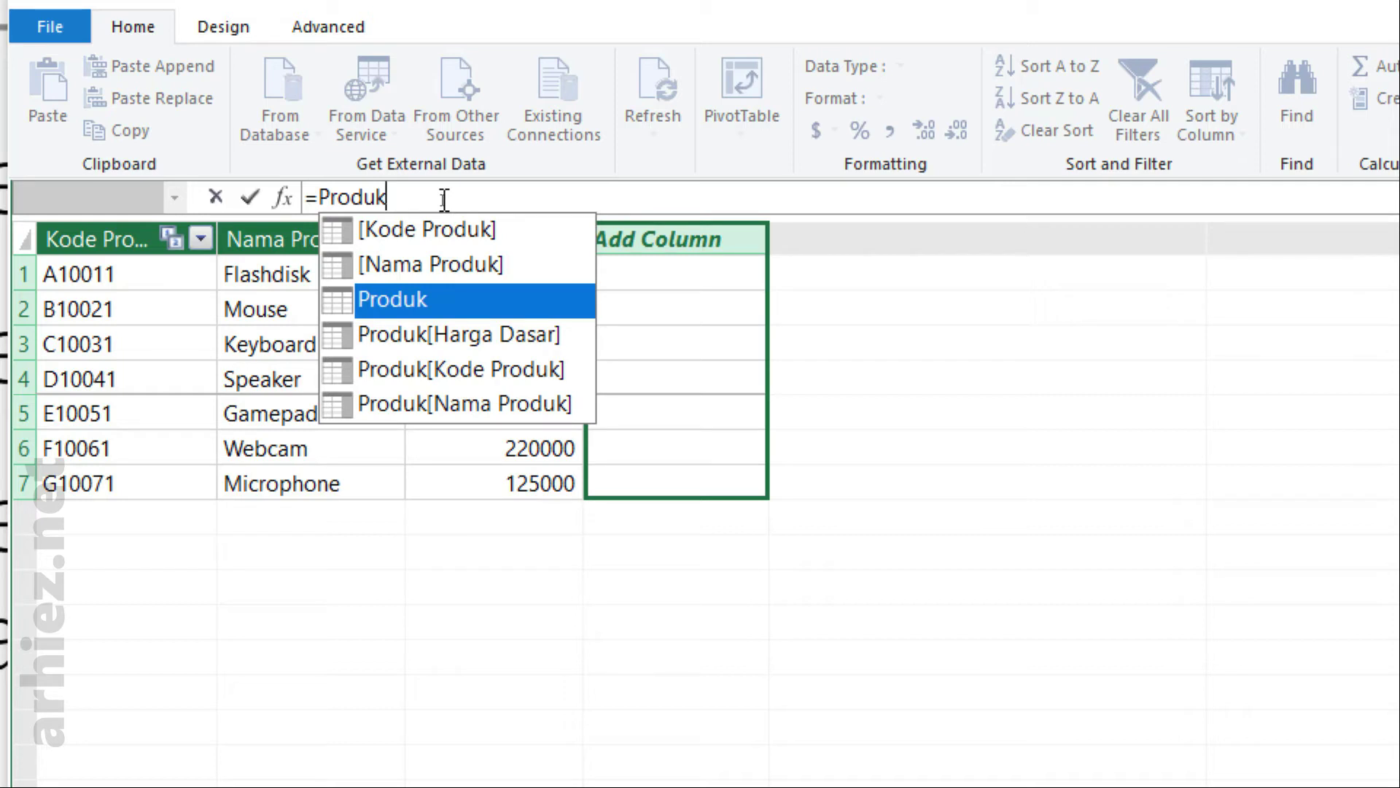
{"action": "key", "text": "Down"}
{"action": "key", "text": "Tab"}
{"action": "type", "text": "* "}
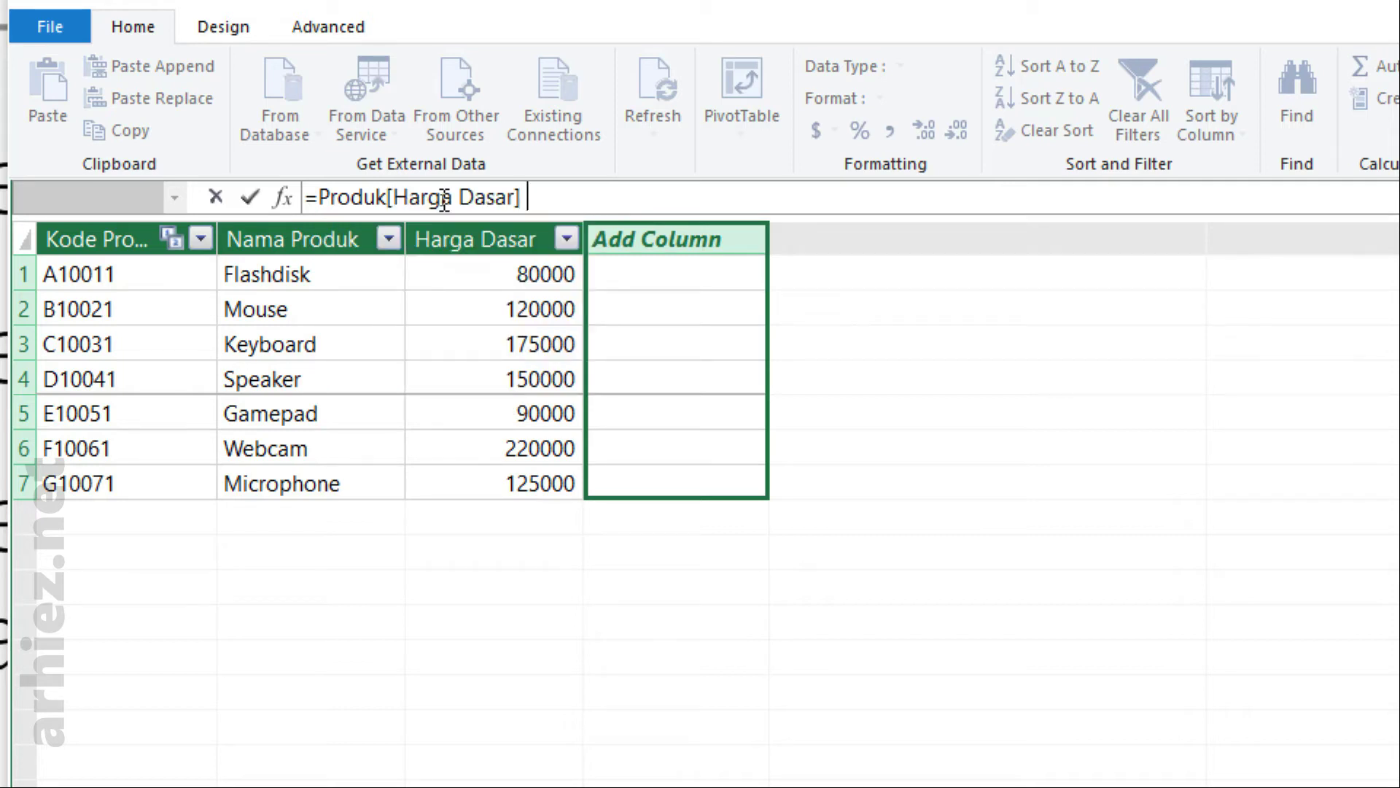
{"action": "type", "text": "0.1"}
{"action": "key", "text": "Return"}
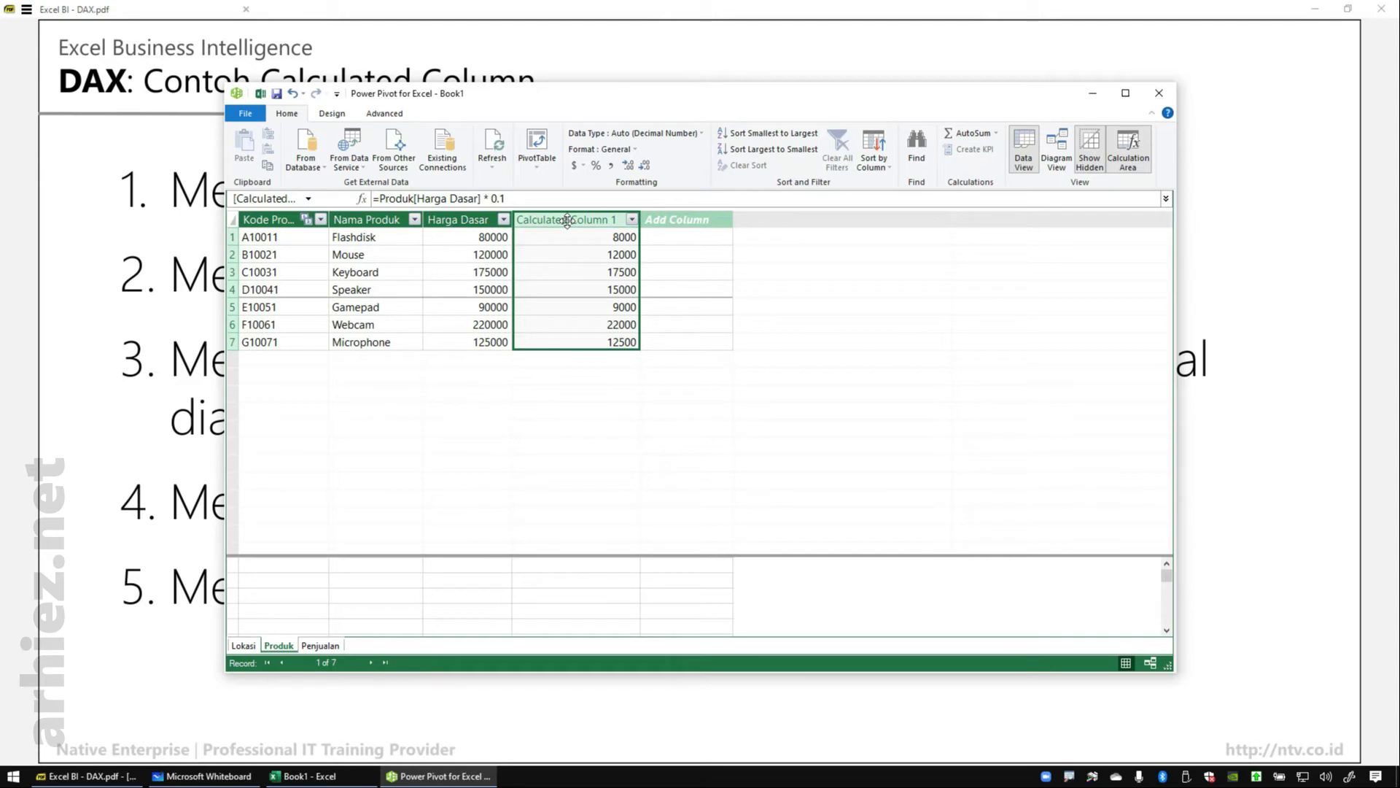
Rename the new tax column in the Produk table as Pajak
{"action": "double_click", "coordinate": [567, 220]}
{"action": "type", "text": "Pajak"}
{"action": "key", "text": "Return"}
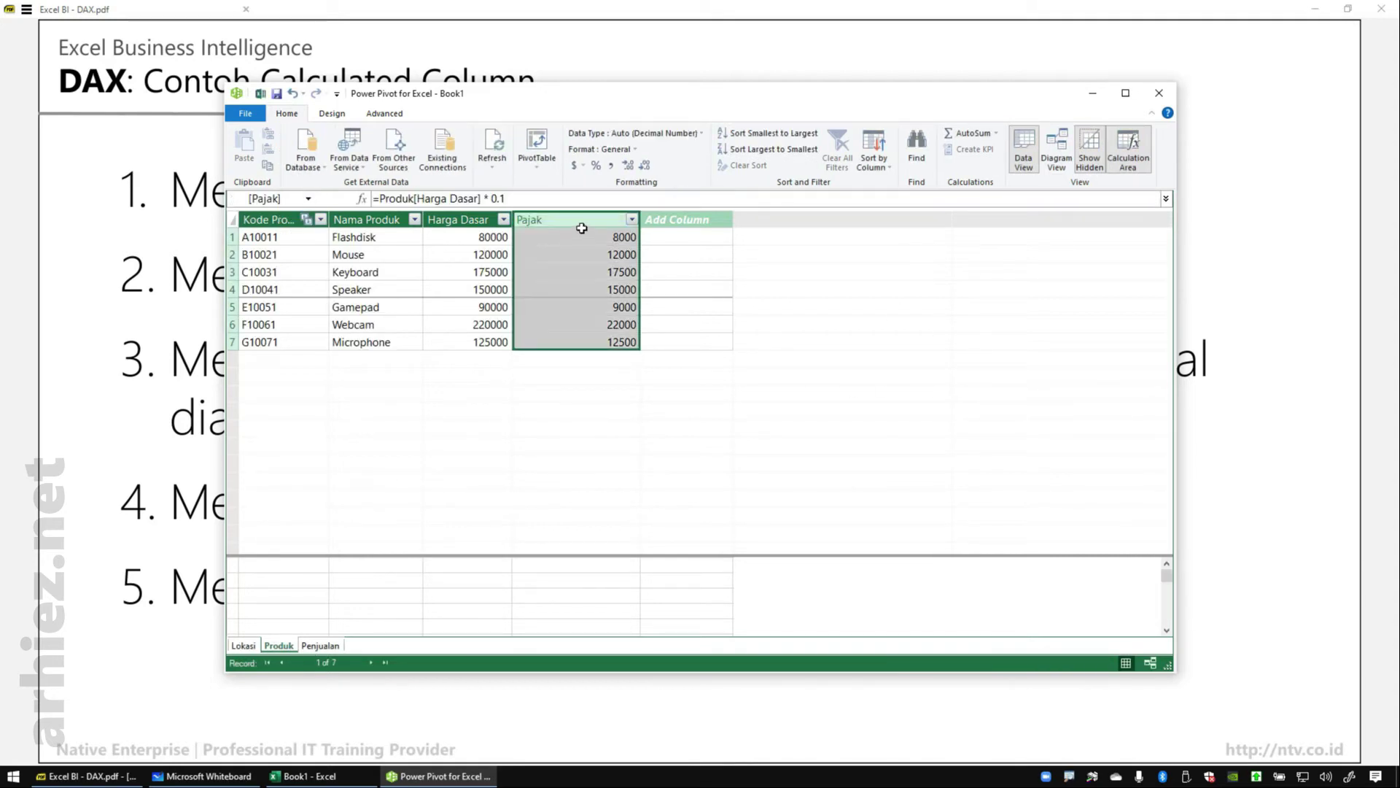
Format the Pajak and Harga Dasar columns with thousands separators and no decimal places
{"action": "left_click", "coordinate": [612, 169]}
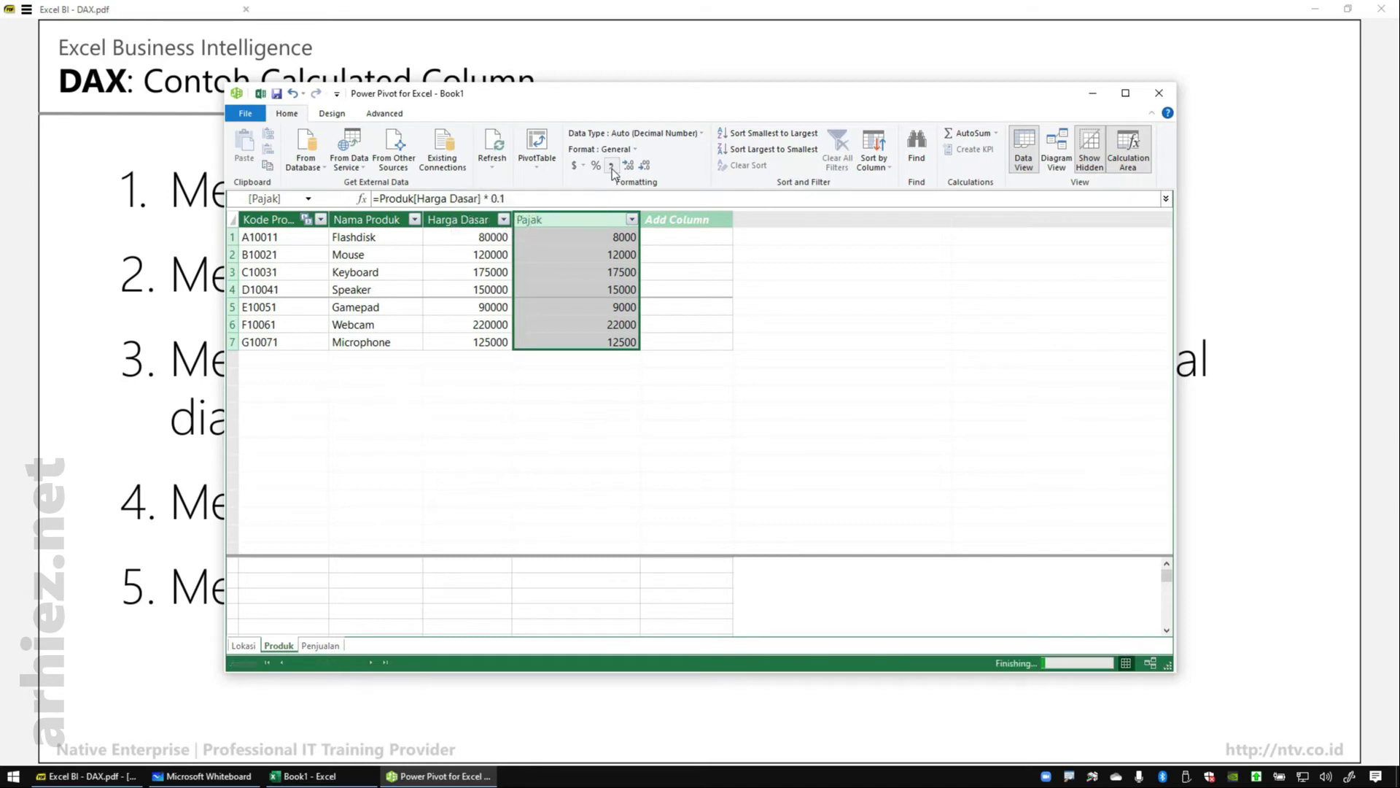
{"action": "left_click", "coordinate": [649, 166]}
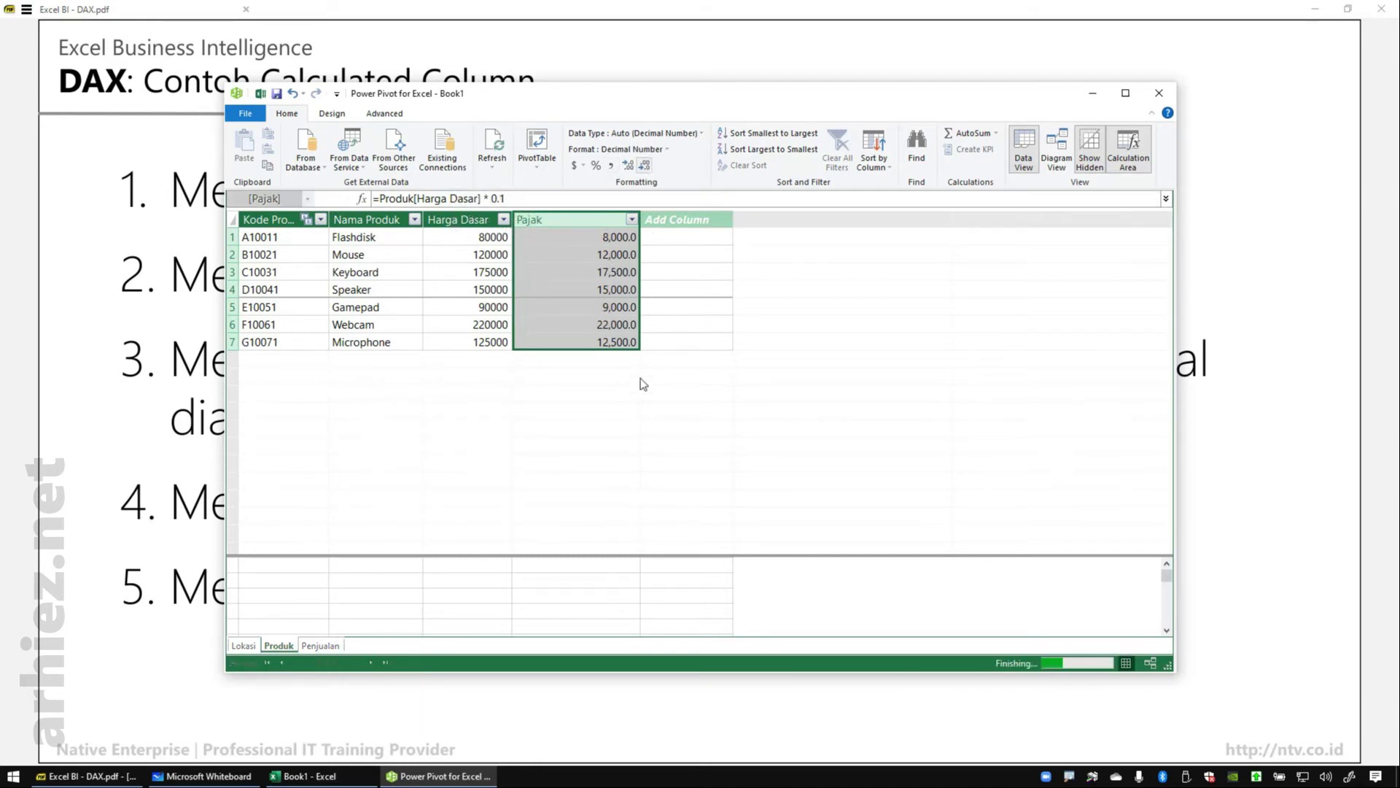
{"action": "left_click", "coordinate": [472, 219]}
{"action": "left_click", "coordinate": [611, 166]}
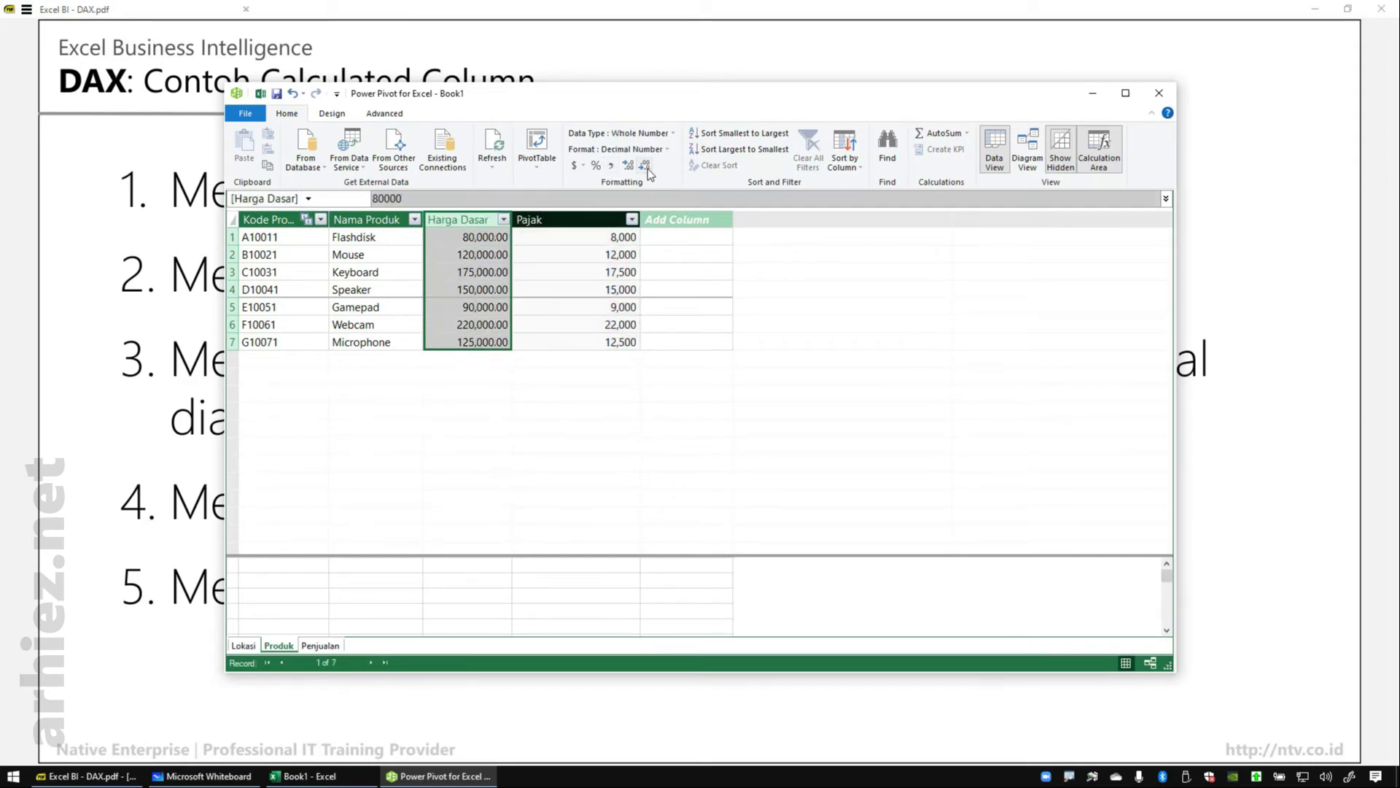
{"action": "left_click", "coordinate": [647, 167]}
{"action": "left_click", "coordinate": [647, 166]}
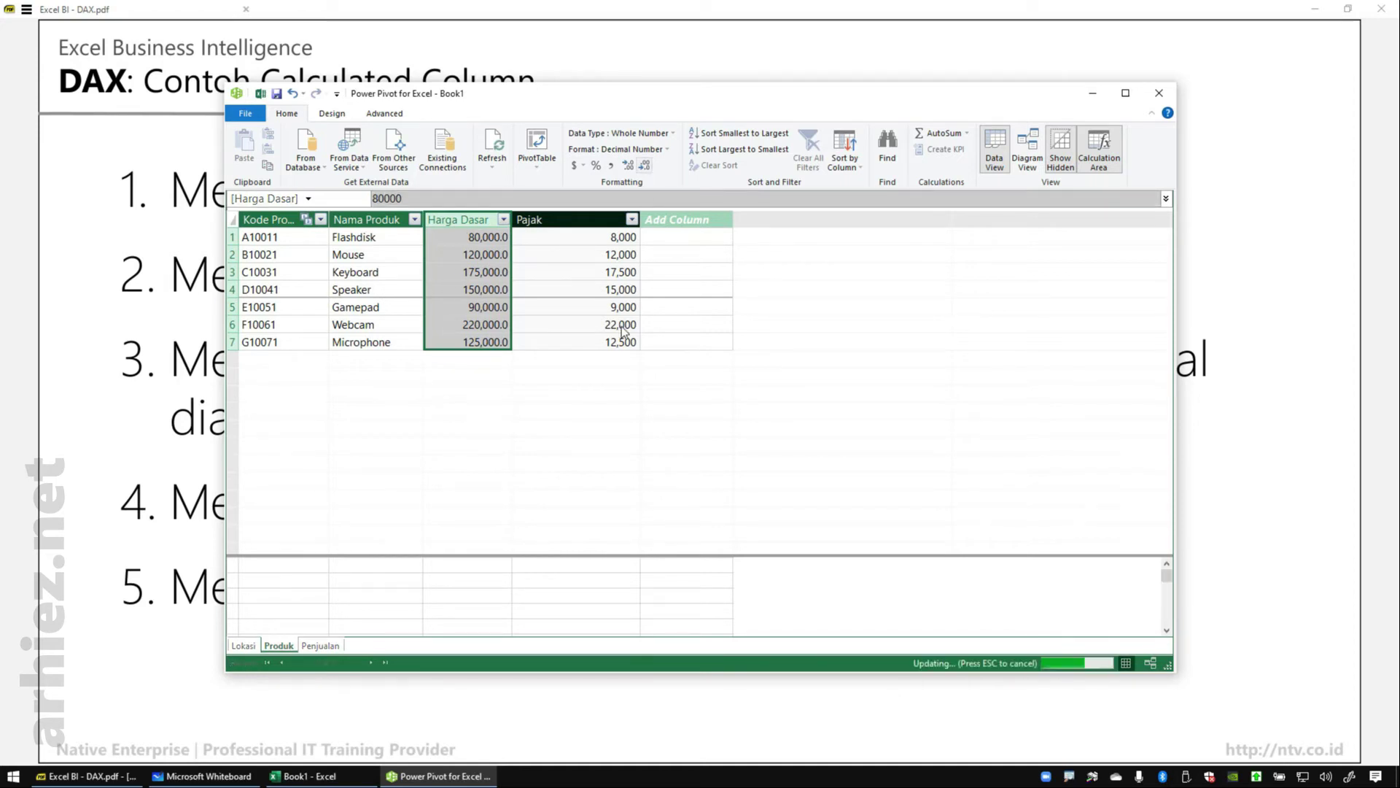
Switch to Excel BI - DAX.pdf, read the second calculated column exercise, and return to the Power Pivot window
{"action": "left_click", "coordinate": [1217, 312]}
{"action": "left_click_drag", "start_coordinate": [175, 187], "coordinate": [1111, 189]}
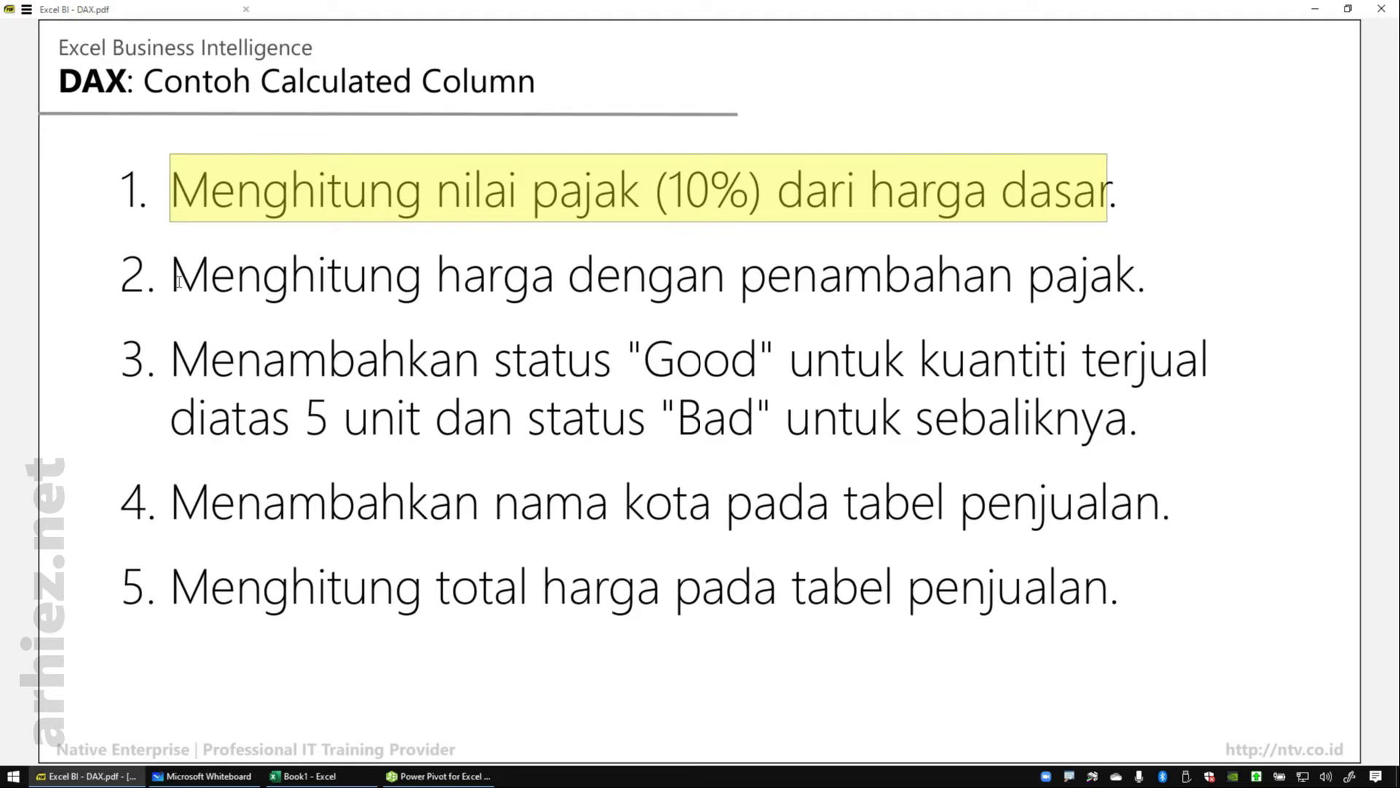
{"action": "left_click_drag", "start_coordinate": [177, 281], "coordinate": [1137, 276]}
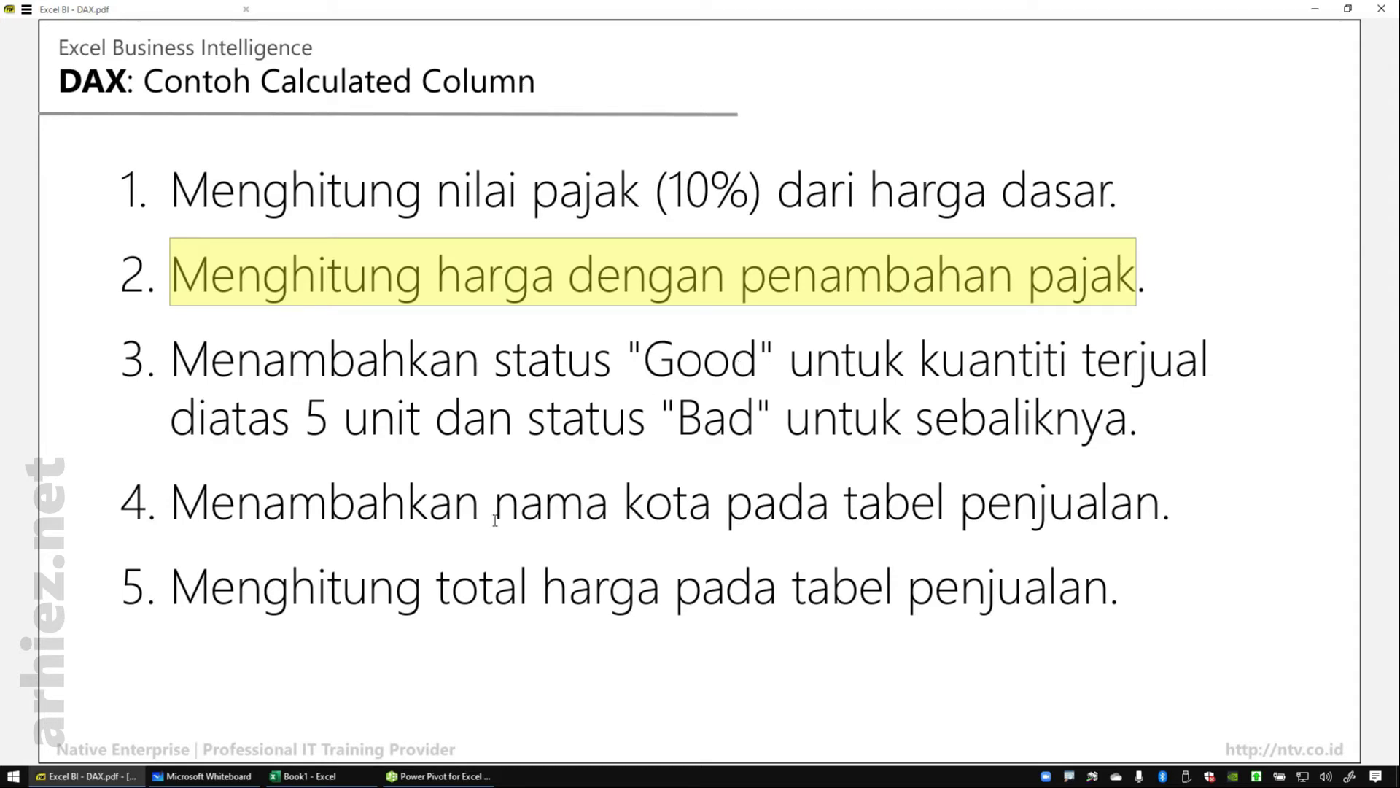
{"action": "left_click", "coordinate": [449, 776]}
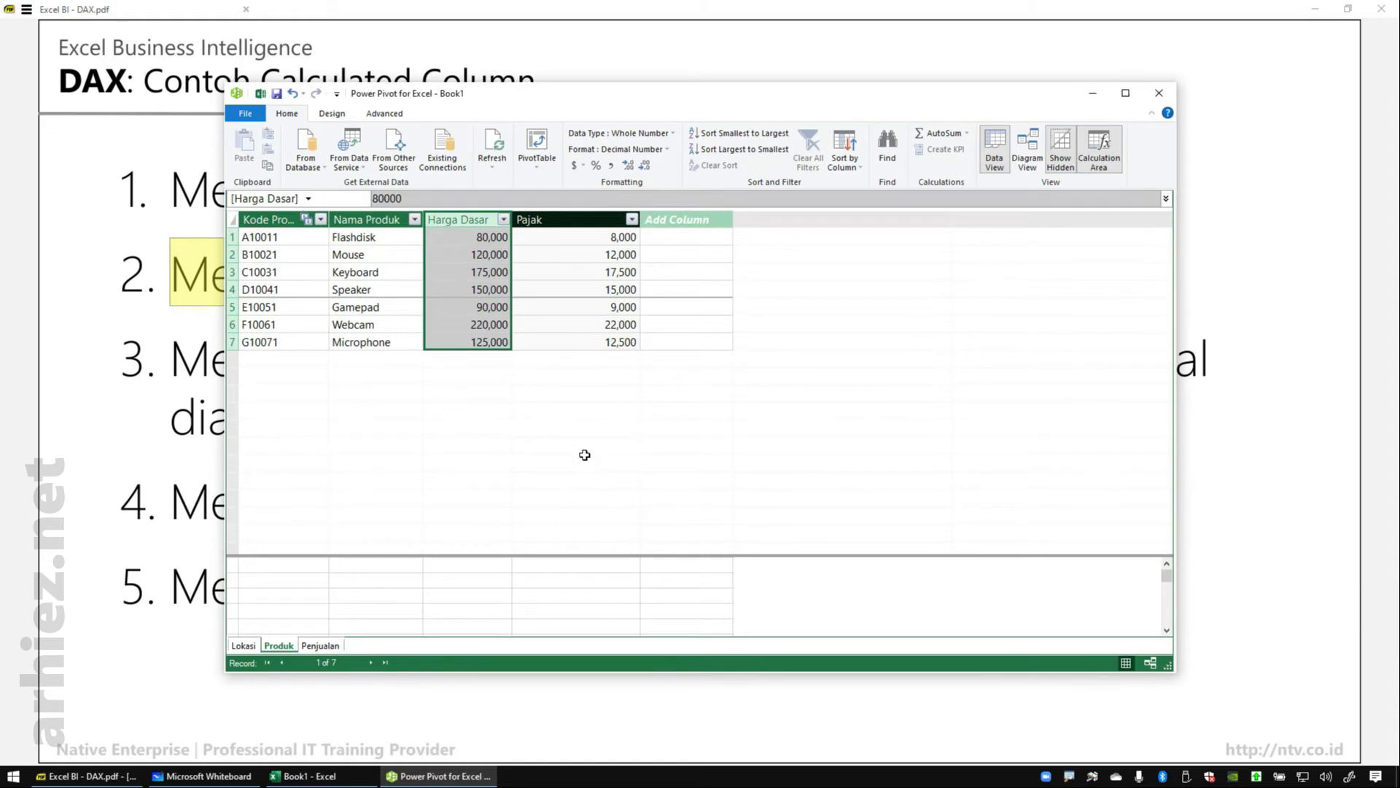
{"action": "mouse_move", "coordinate": [419, 203]}
{"action": "left_mouse_down"}
{"action": "mouse_move", "coordinate": [506, 315]}
{"action": "mouse_move", "coordinate": [507, 392]}
{"action": "left_mouse_up"}
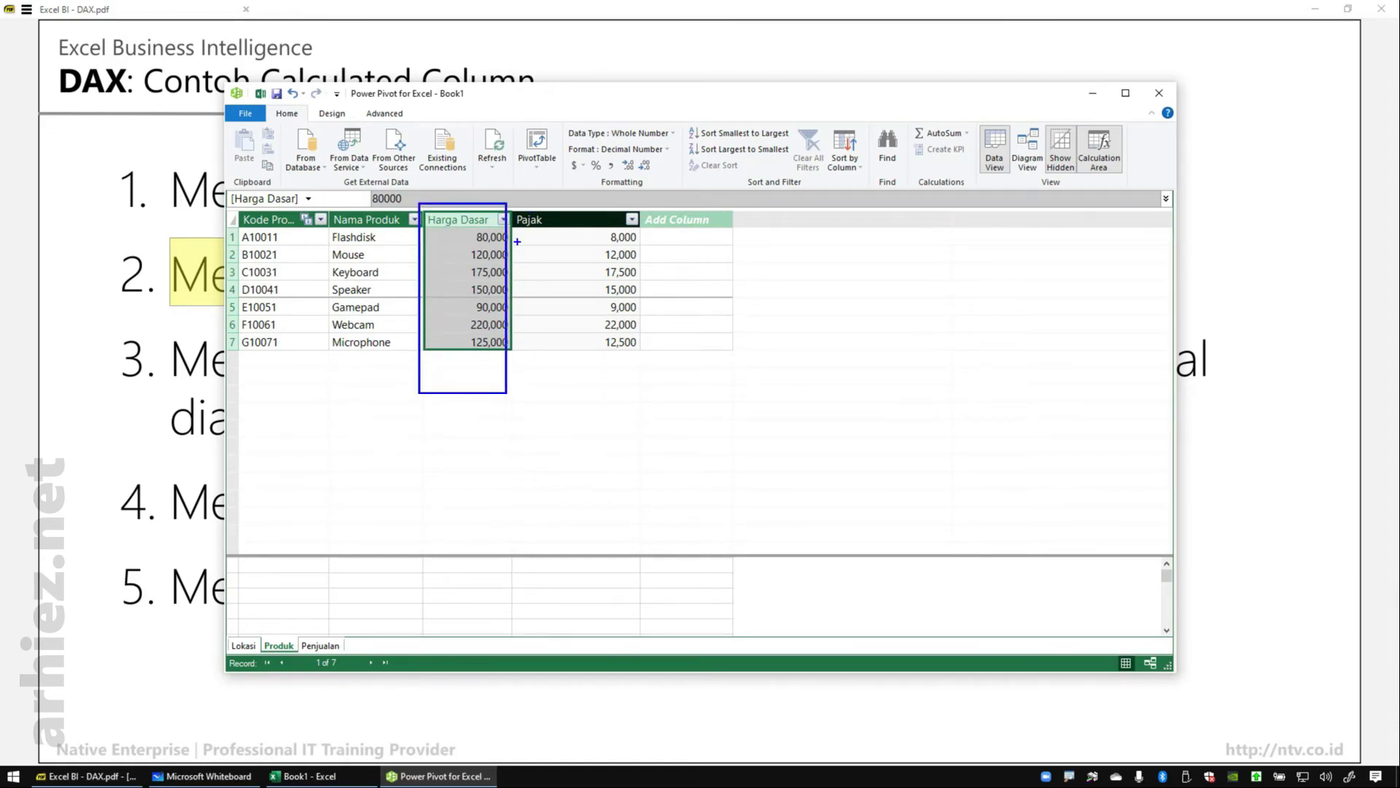
{"action": "mouse_move", "coordinate": [526, 202]}
{"action": "left_mouse_down"}
{"action": "mouse_move", "coordinate": [614, 280]}
{"action": "mouse_move", "coordinate": [613, 394]}
{"action": "left_mouse_up"}
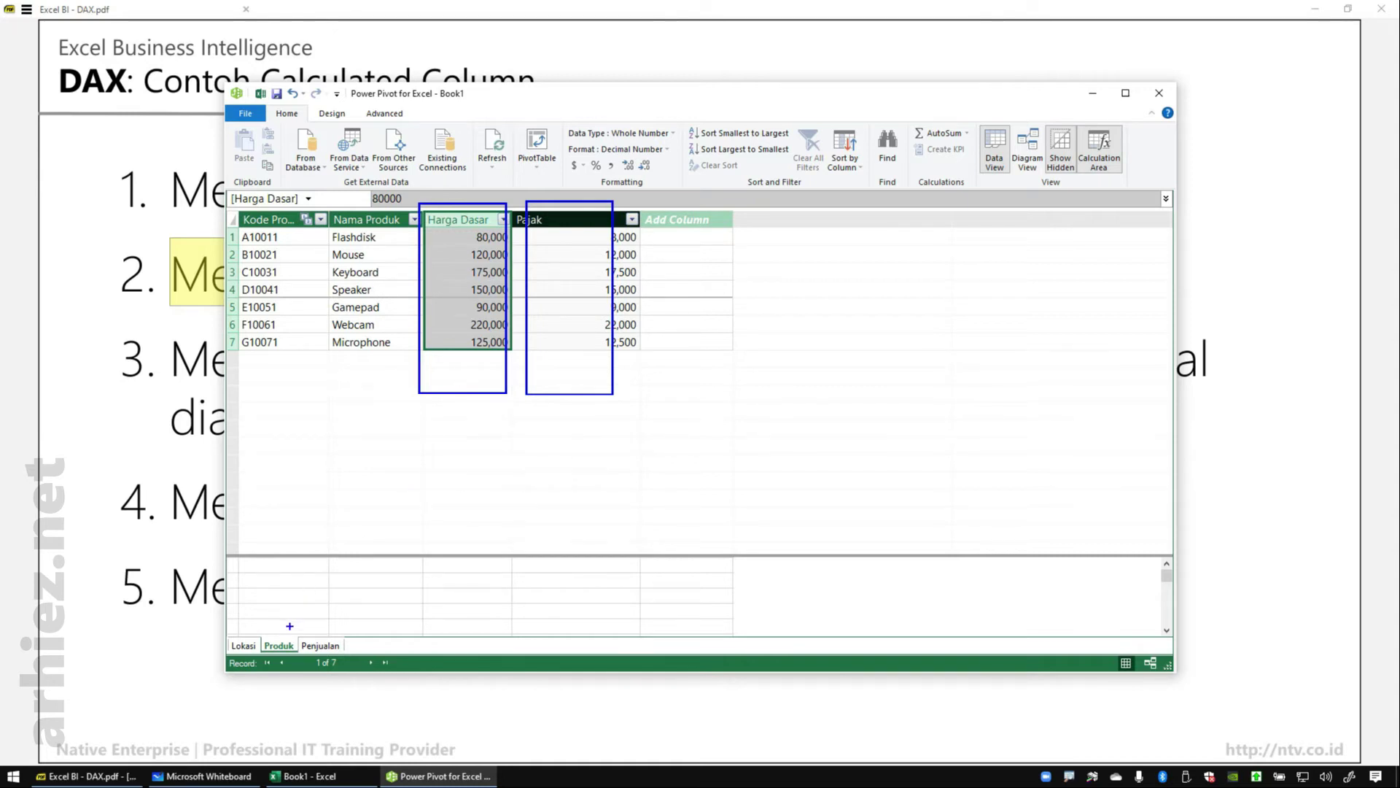
{"action": "mouse_move", "coordinate": [313, 614]}
{"action": "left_mouse_down"}
{"action": "mouse_move", "coordinate": [256, 651]}
{"action": "mouse_move", "coordinate": [316, 633]}
{"action": "mouse_move", "coordinate": [311, 611]}
{"action": "left_mouse_up"}
{"action": "key", "text": "Escape"}
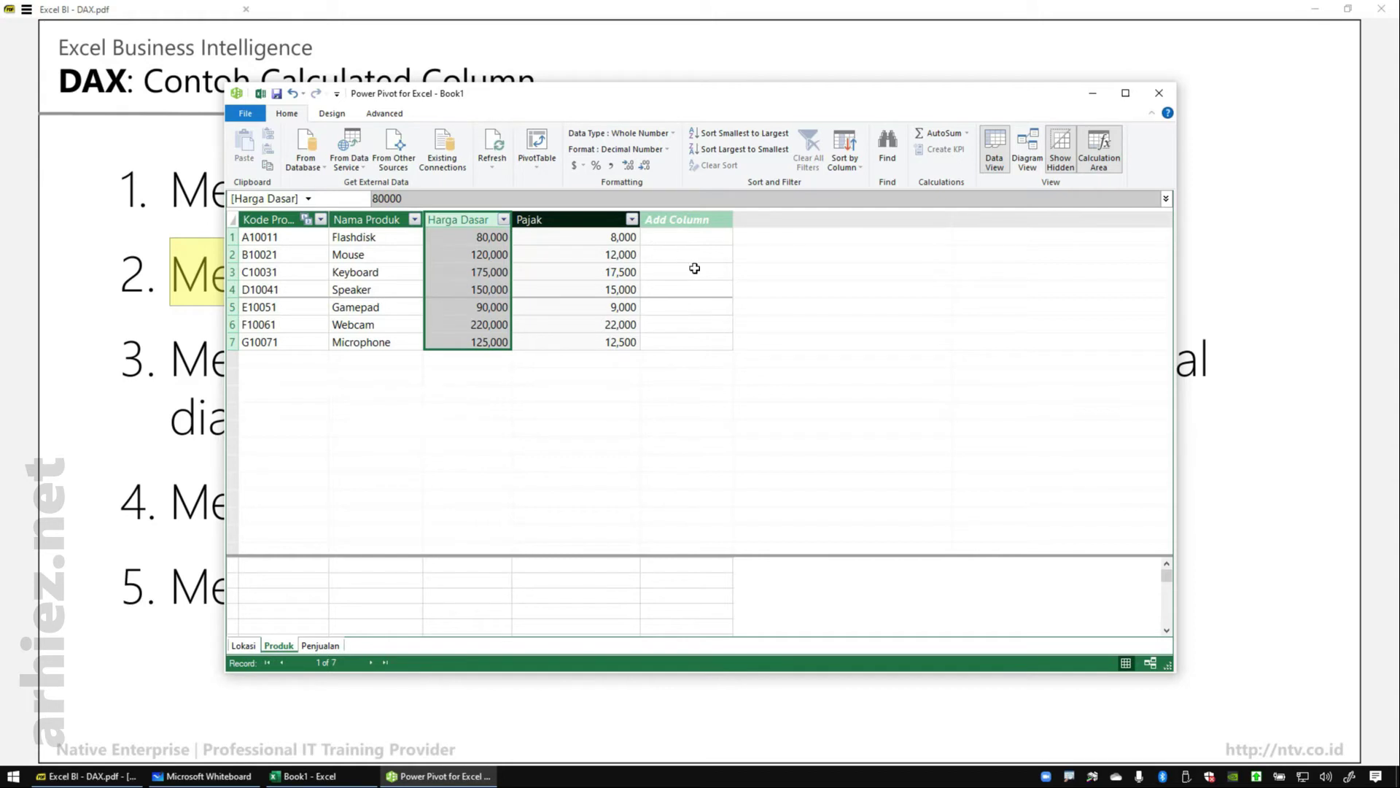
Add a calculated column to the Produk table with the formula =Produk[Harga Dasar] + Produk[Pajak]
{"action": "left_click", "coordinate": [689, 219]}
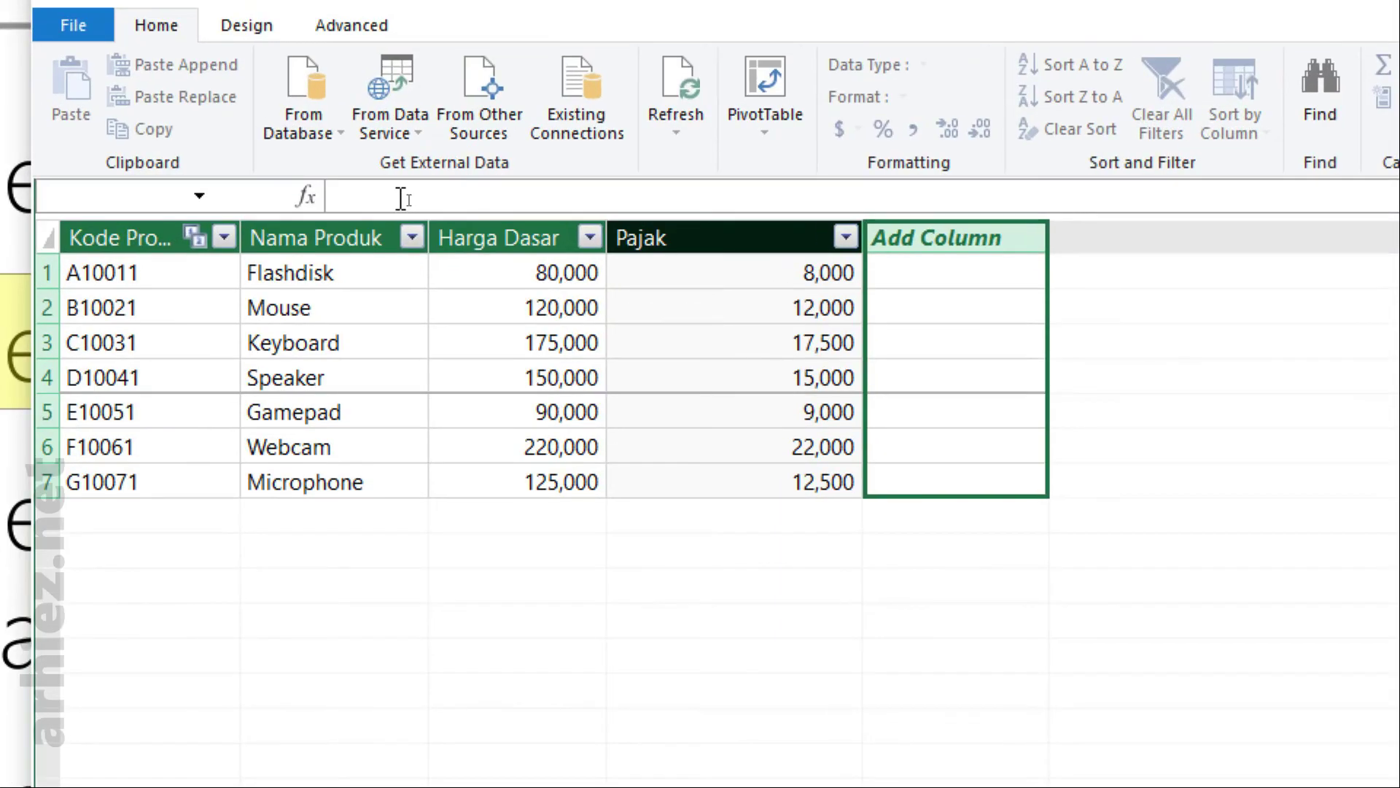
{"action": "left_click", "coordinate": [402, 198]}
{"action": "type", "text": "=Pro"}
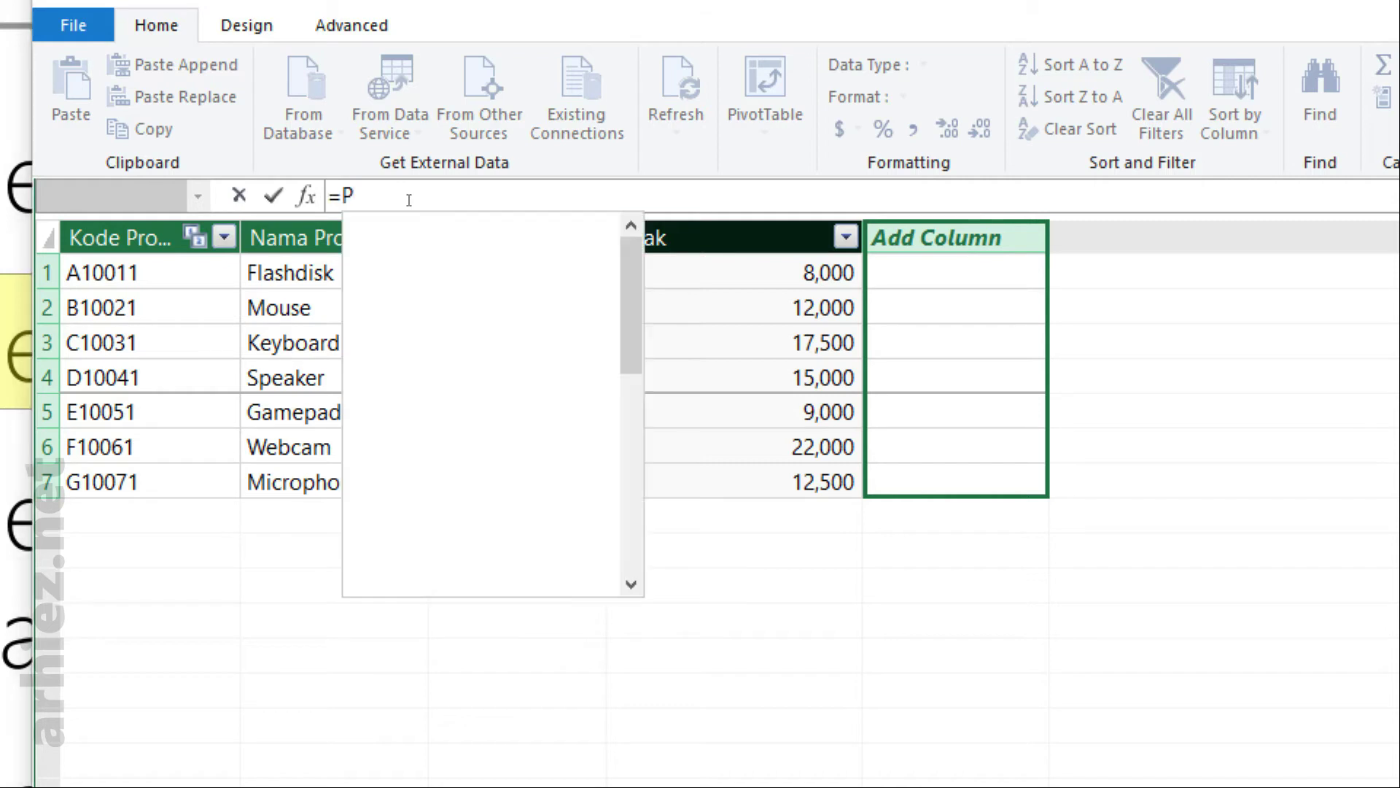
{"action": "key", "text": "Down"}
{"action": "key", "text": "Down"}
{"action": "key", "text": "Down"}
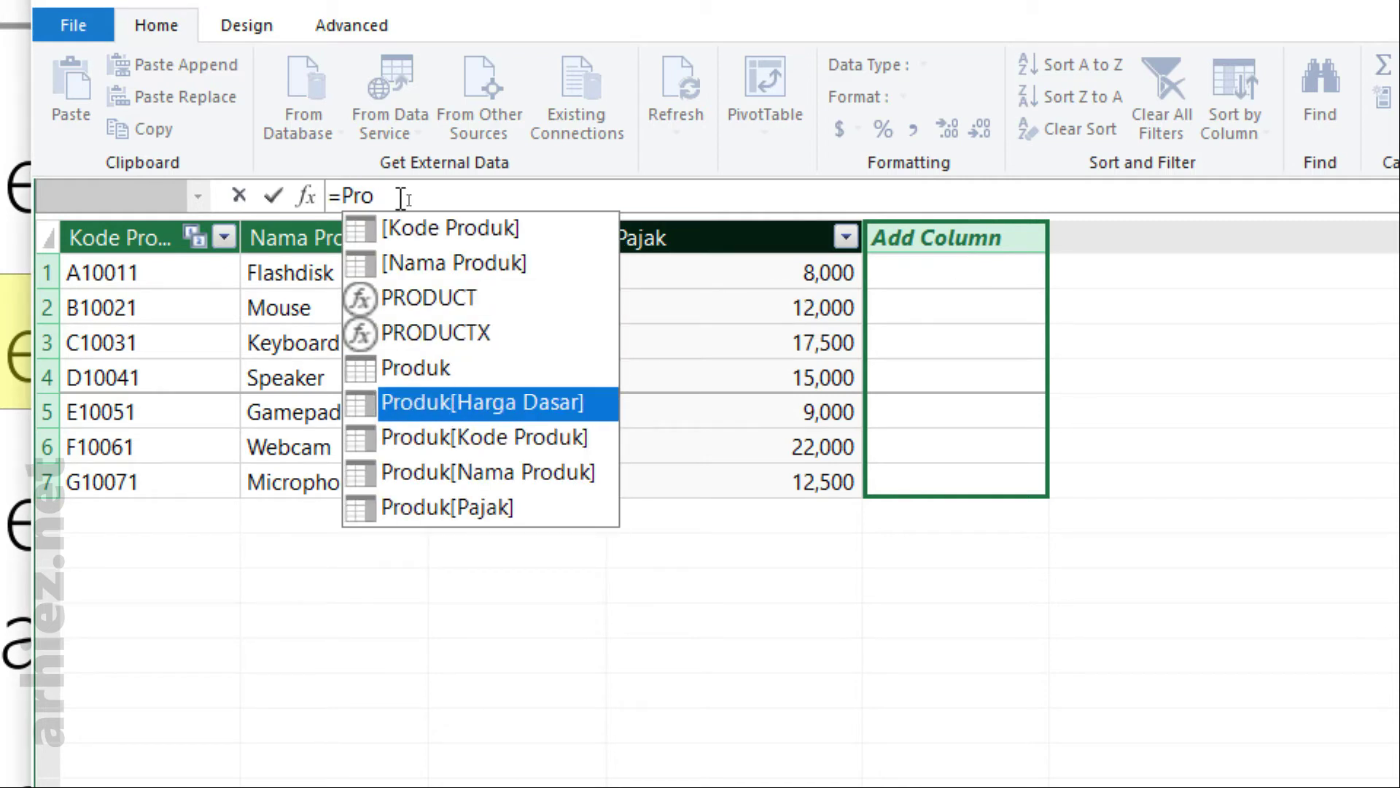
{"action": "key", "text": "Tab"}
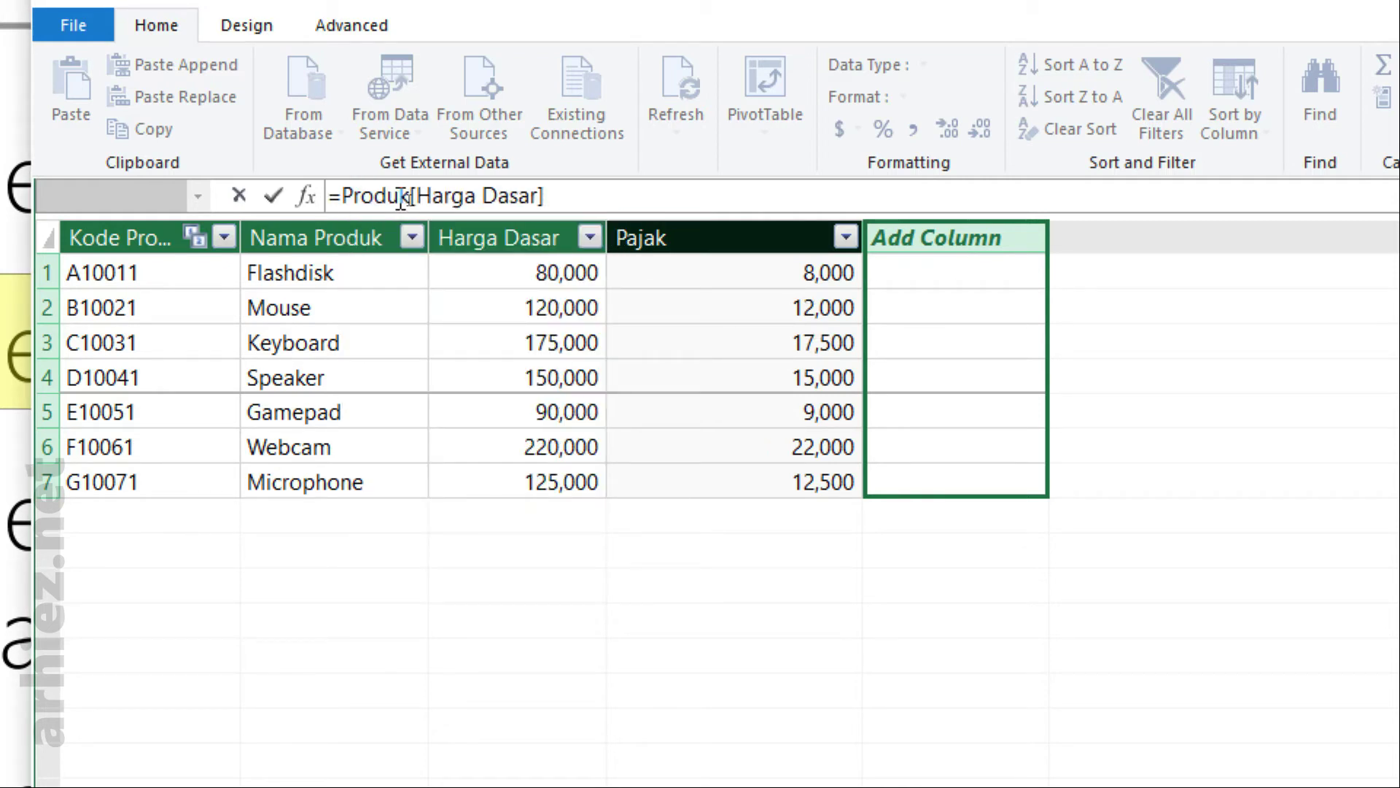
{"action": "type", "text": "+ Pro"}
{"action": "key", "text": "Down"}
{"action": "key", "text": "Down"}
{"action": "key", "text": "Down"}
{"action": "key", "text": "Down"}
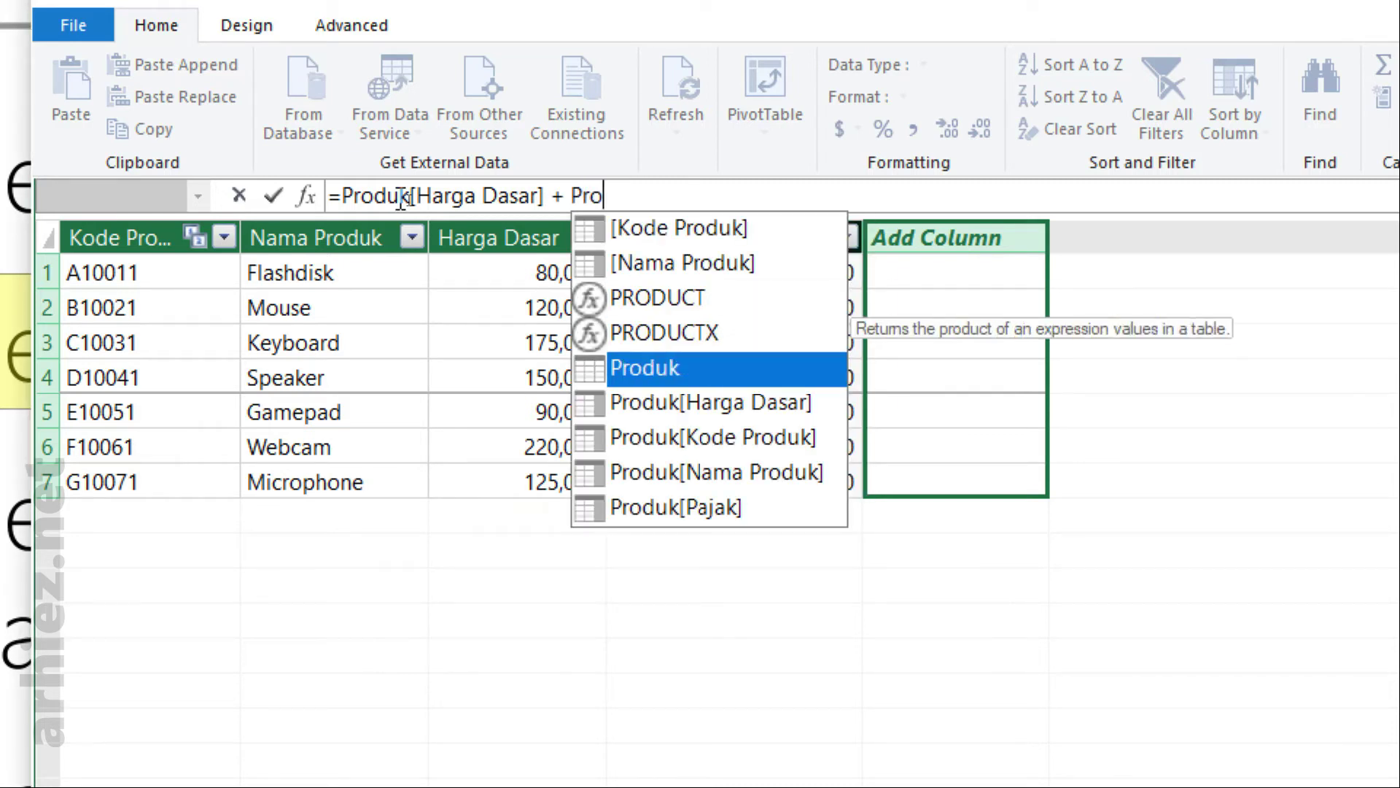
{"action": "key", "text": "Down"}
{"action": "key", "text": "Down"}
{"action": "key", "text": "Tab"}
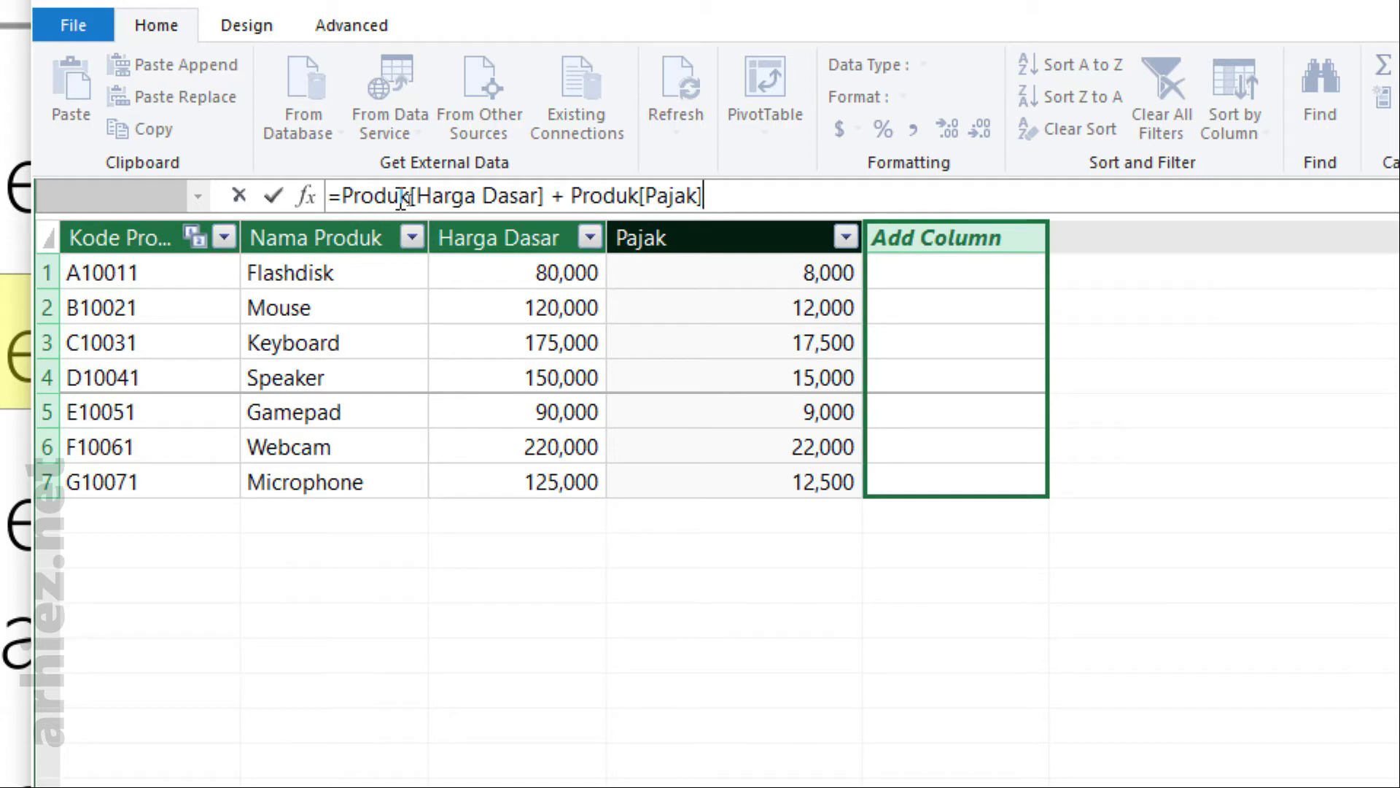
{"action": "key", "text": "Return"}
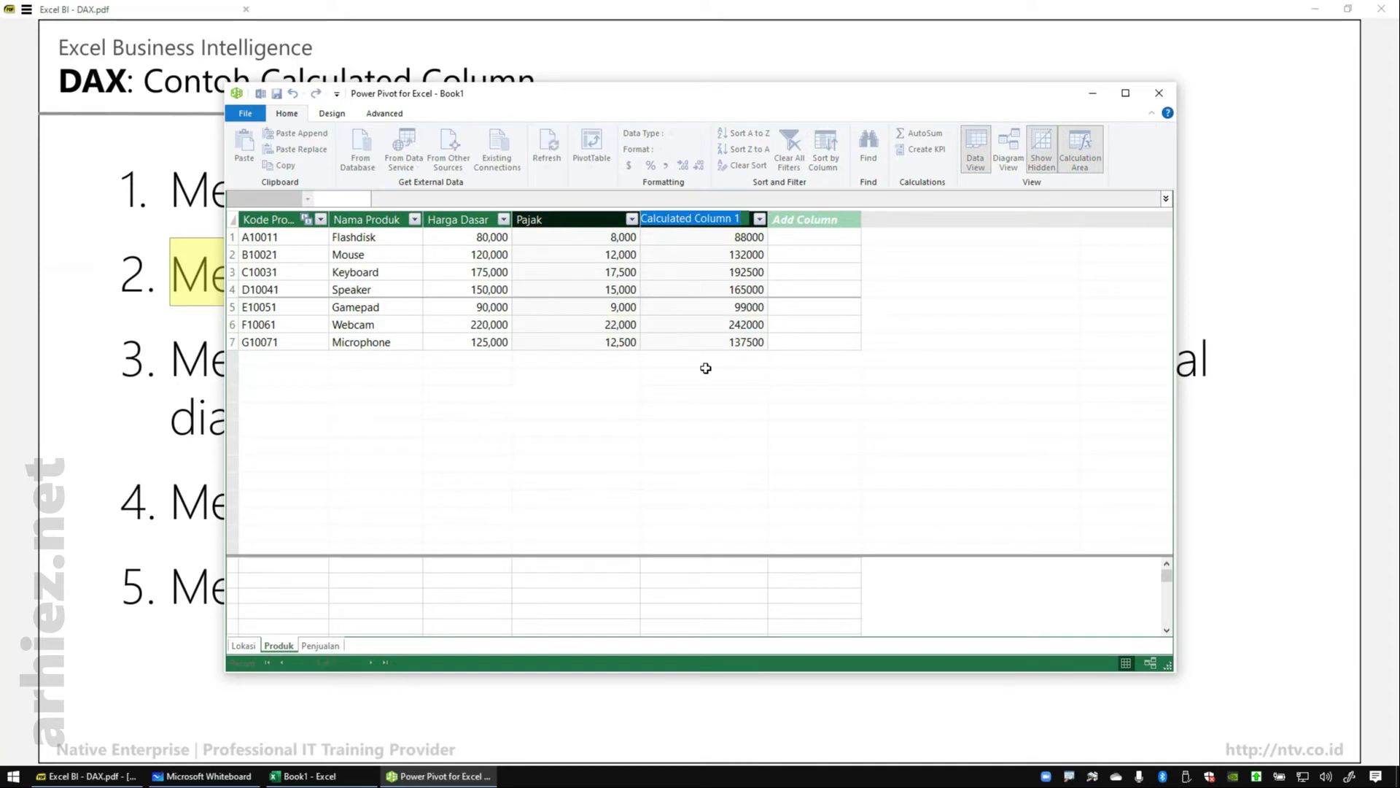
Rename the new price column as Harga and format it with thousands separators and no decimal places
{"action": "type", "text": "Harga"}
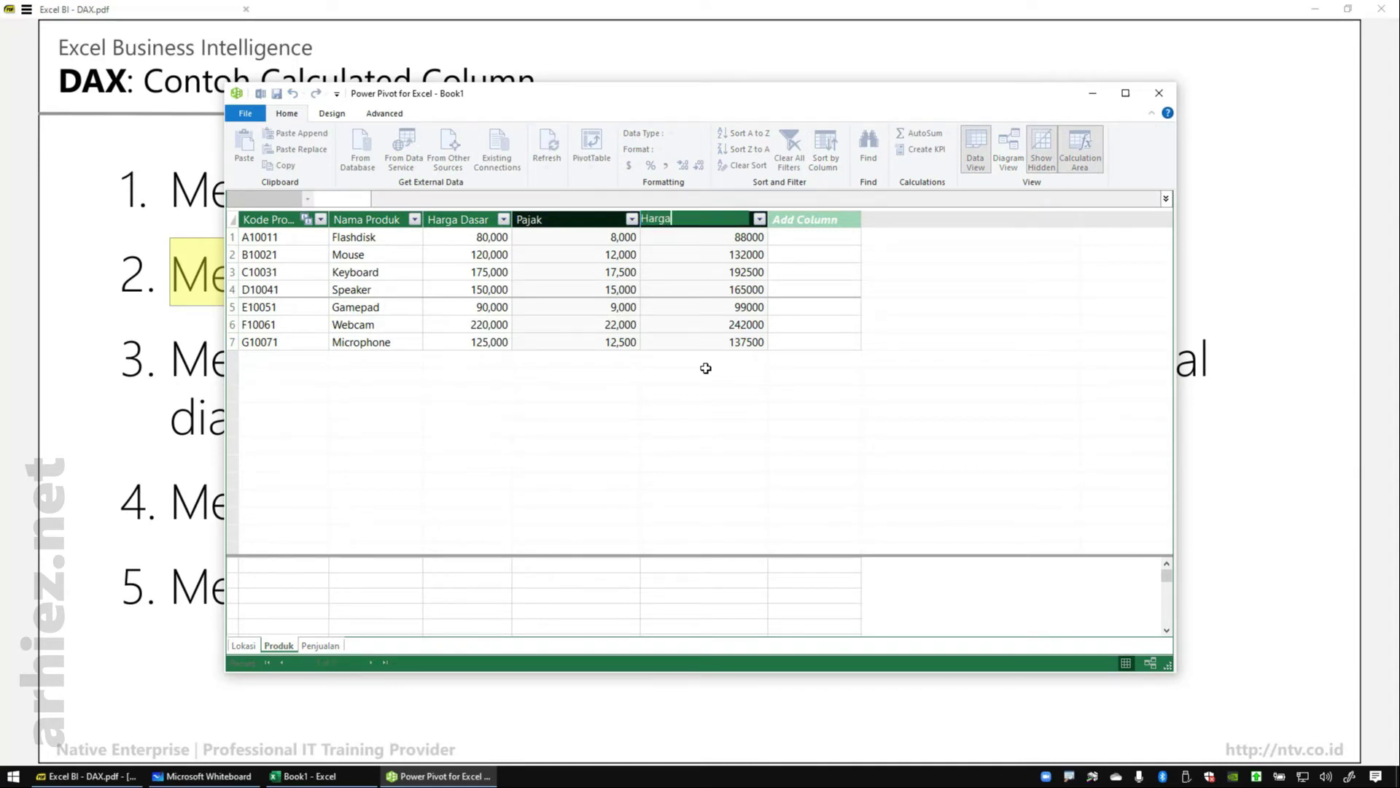
{"action": "key", "text": "Return"}
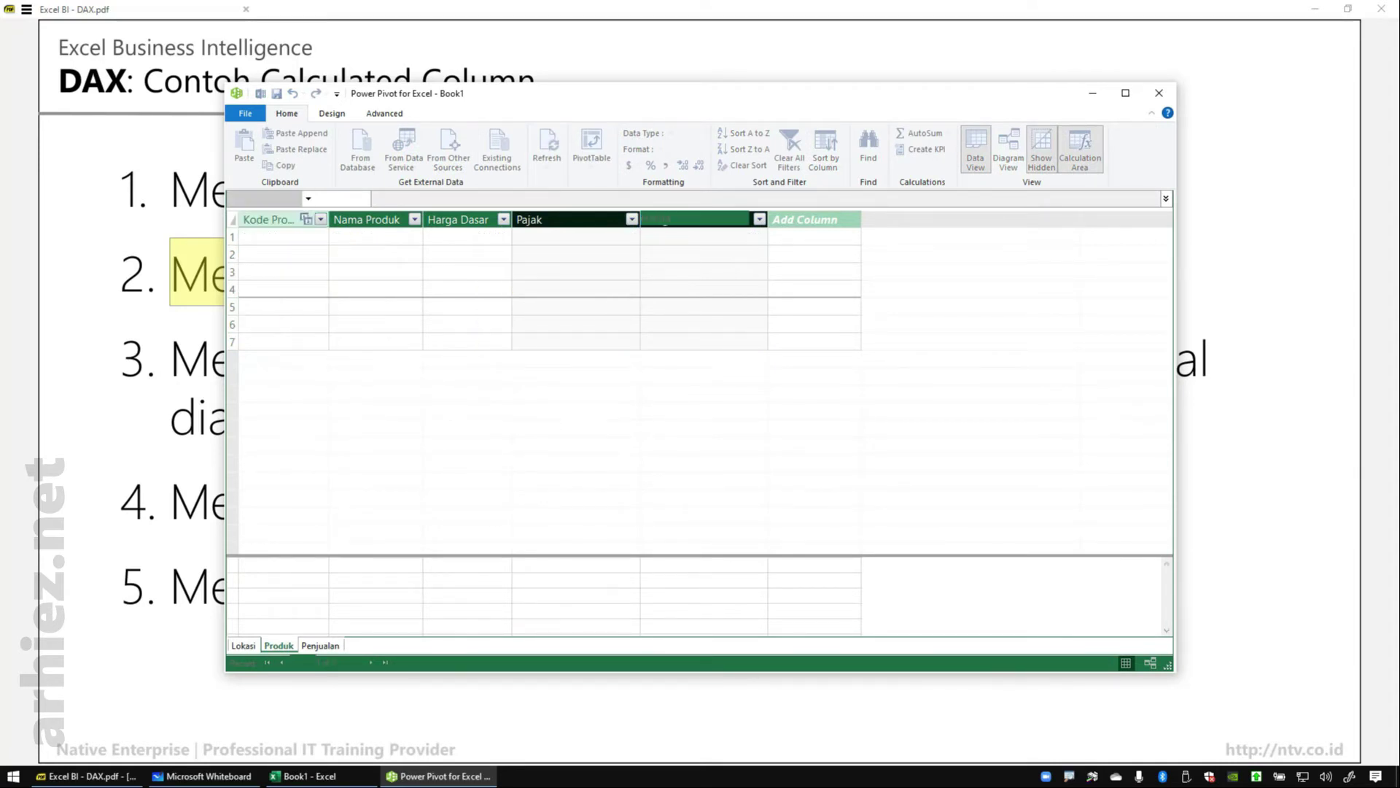
{"action": "left_click", "coordinate": [702, 220]}
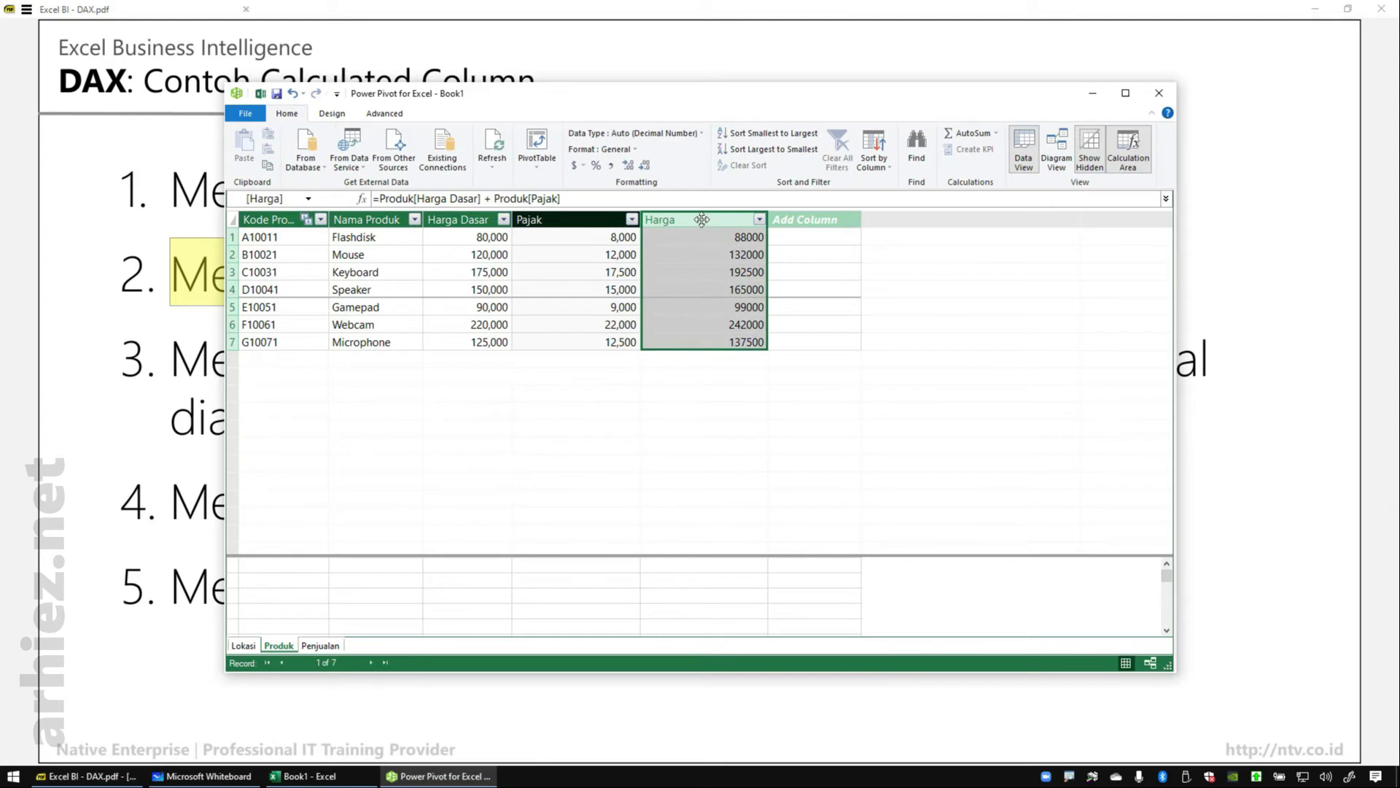
{"action": "left_click", "coordinate": [610, 166]}
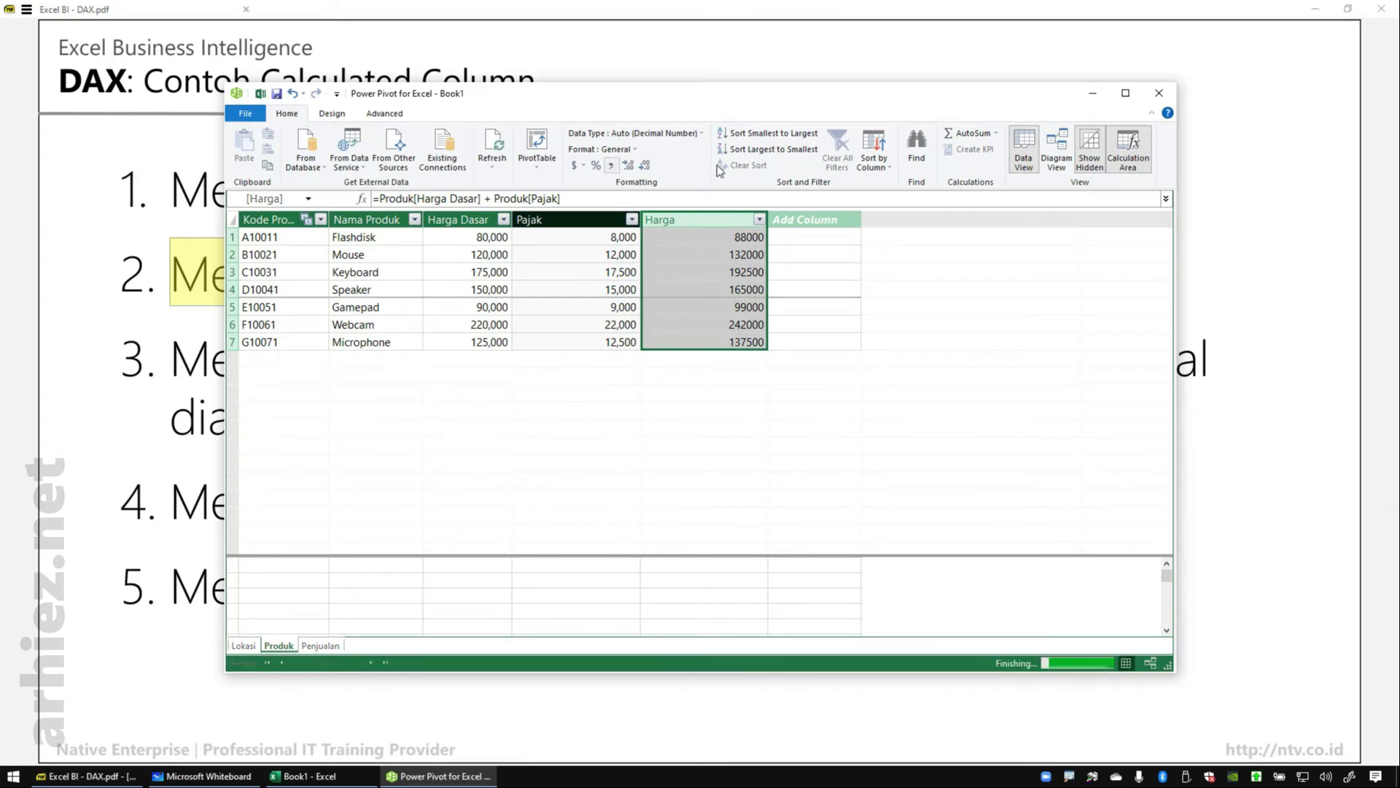
{"action": "left_click", "coordinate": [646, 168]}
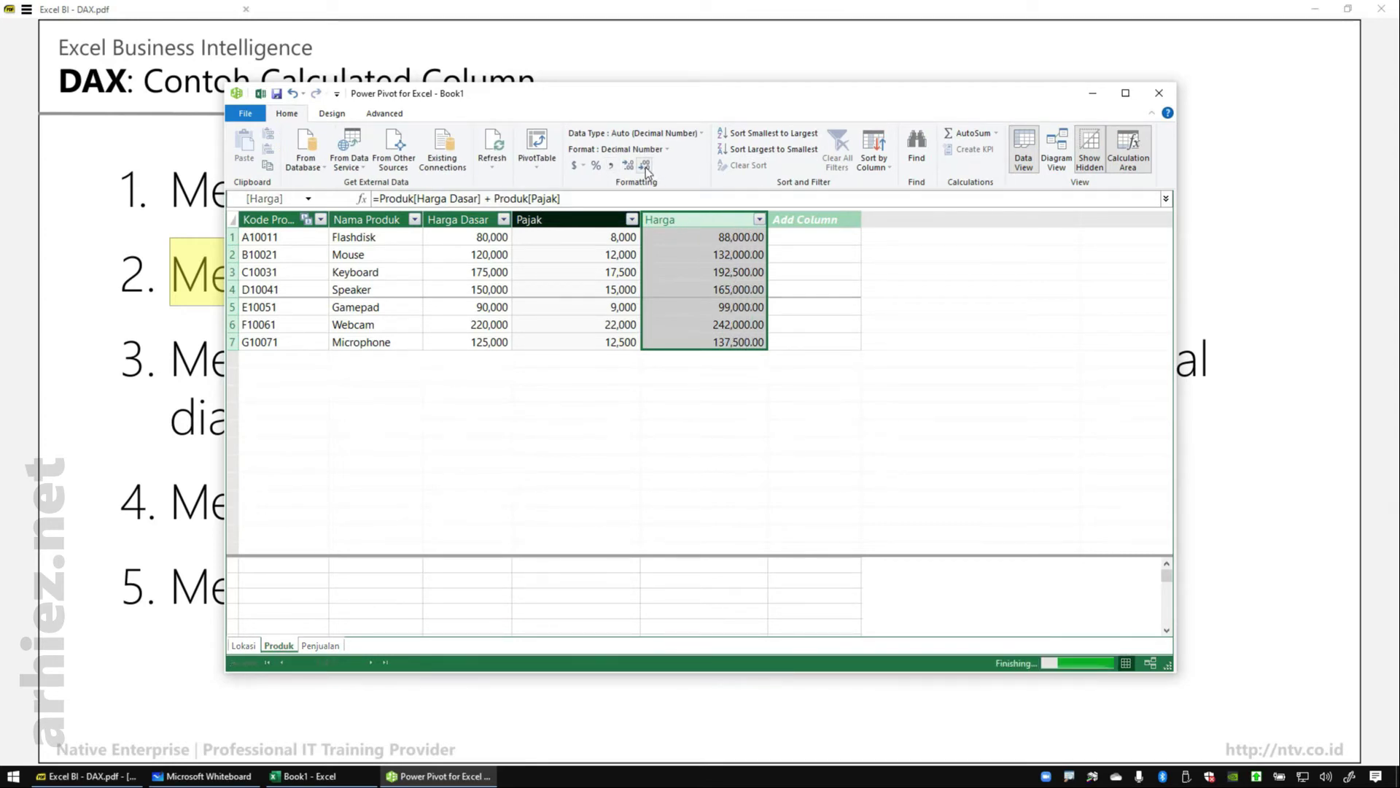
{"action": "left_click", "coordinate": [646, 167]}
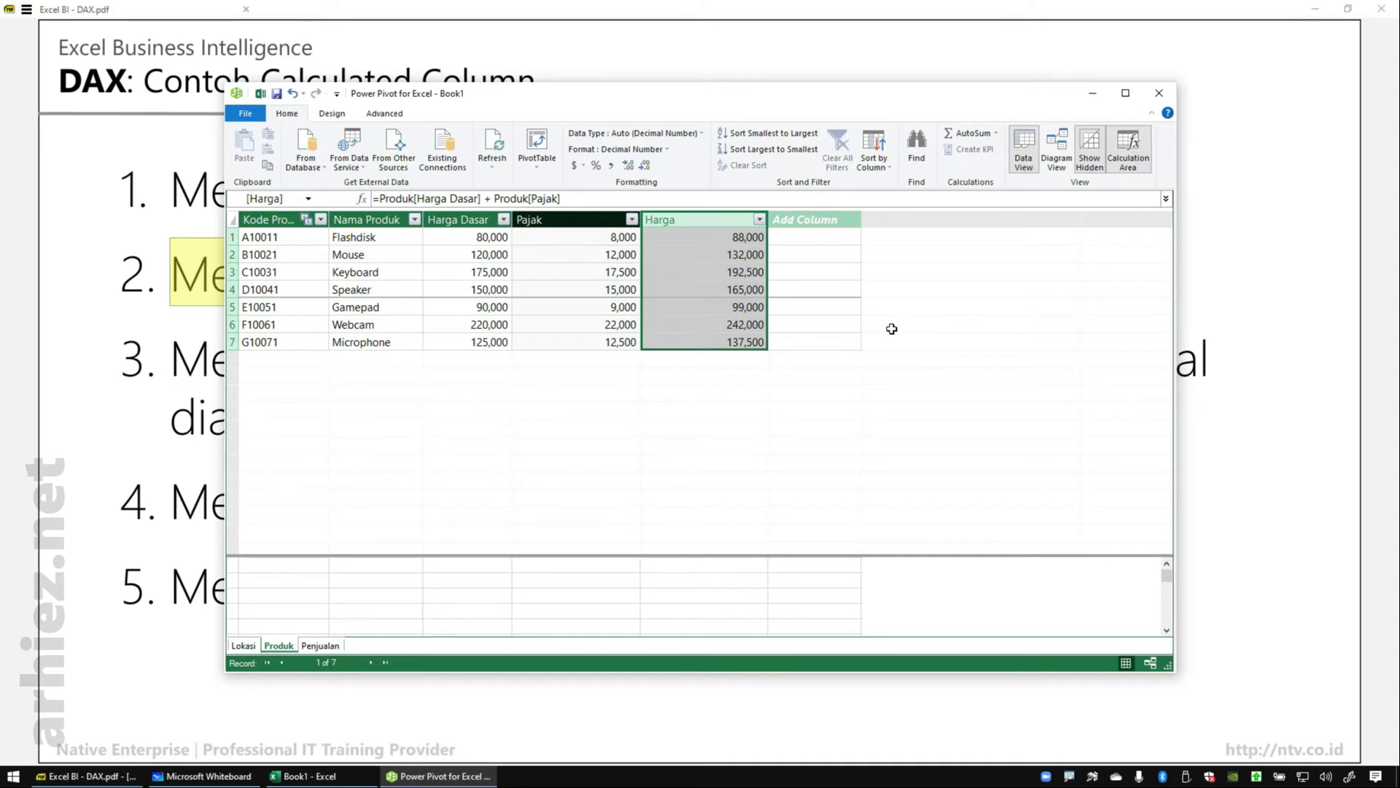
{"action": "left_click_drag", "start_coordinate": [600, 210], "coordinate": [554, 209]}
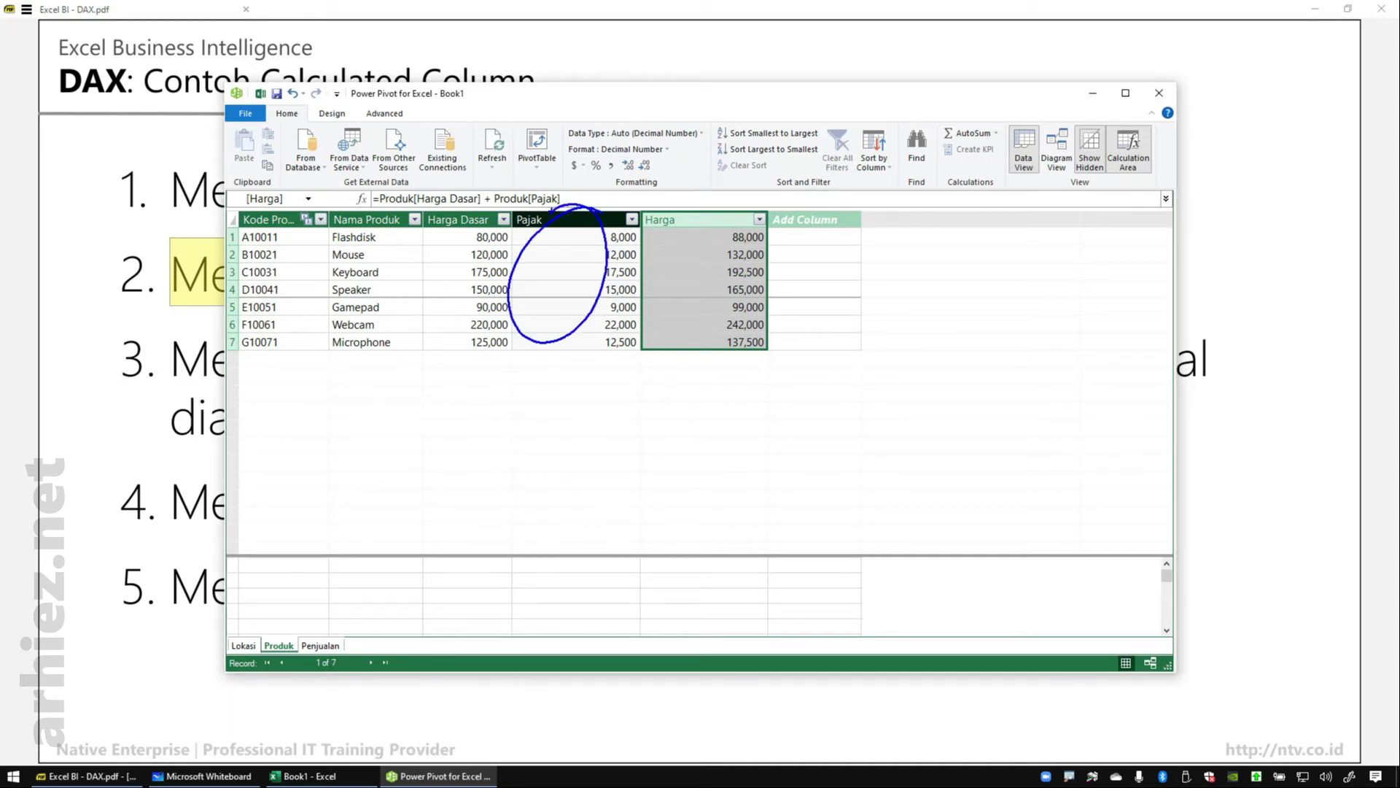
{"action": "mouse_move", "coordinate": [709, 220]}
{"action": "left_mouse_down"}
{"action": "mouse_move", "coordinate": [657, 314]}
{"action": "mouse_move", "coordinate": [722, 207]}
{"action": "left_mouse_up"}
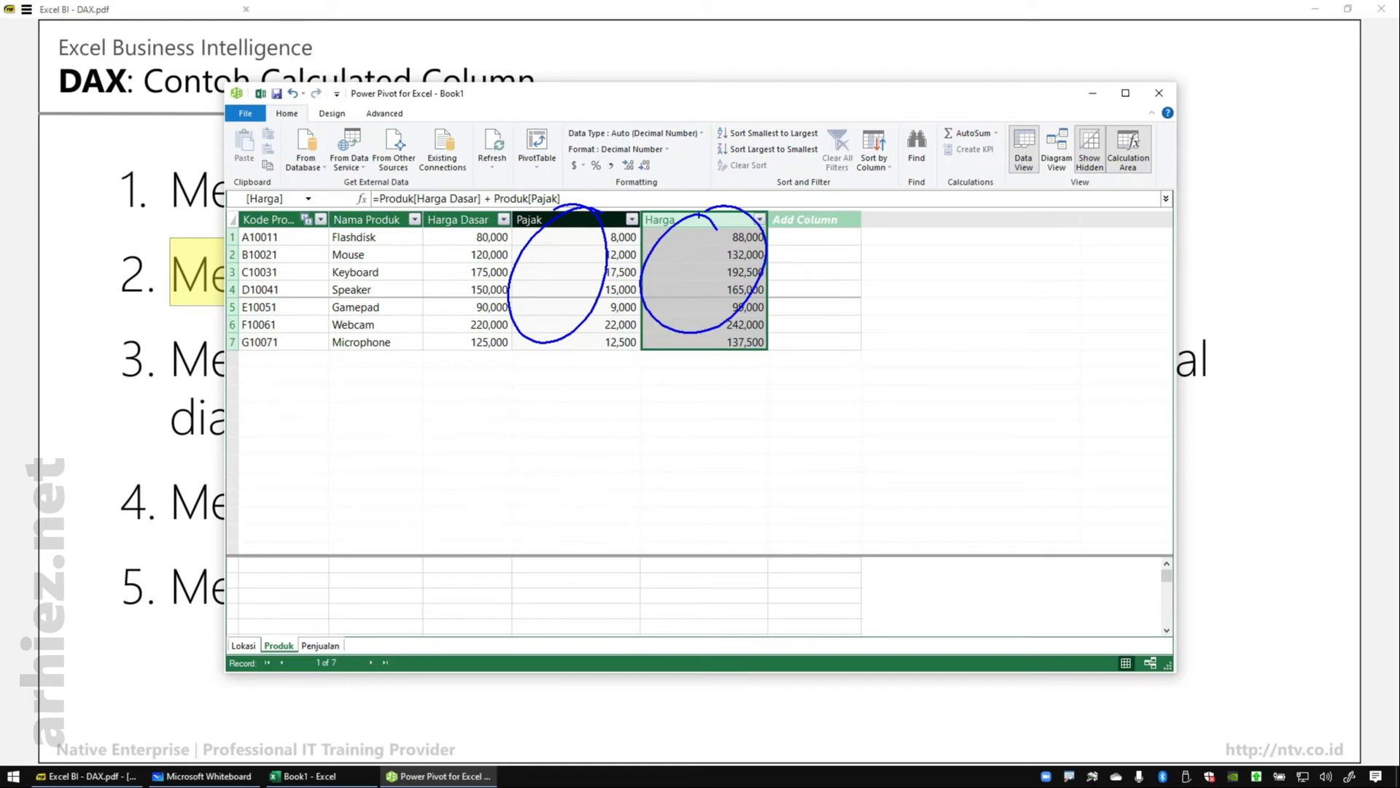
{"action": "key", "text": "Escape"}
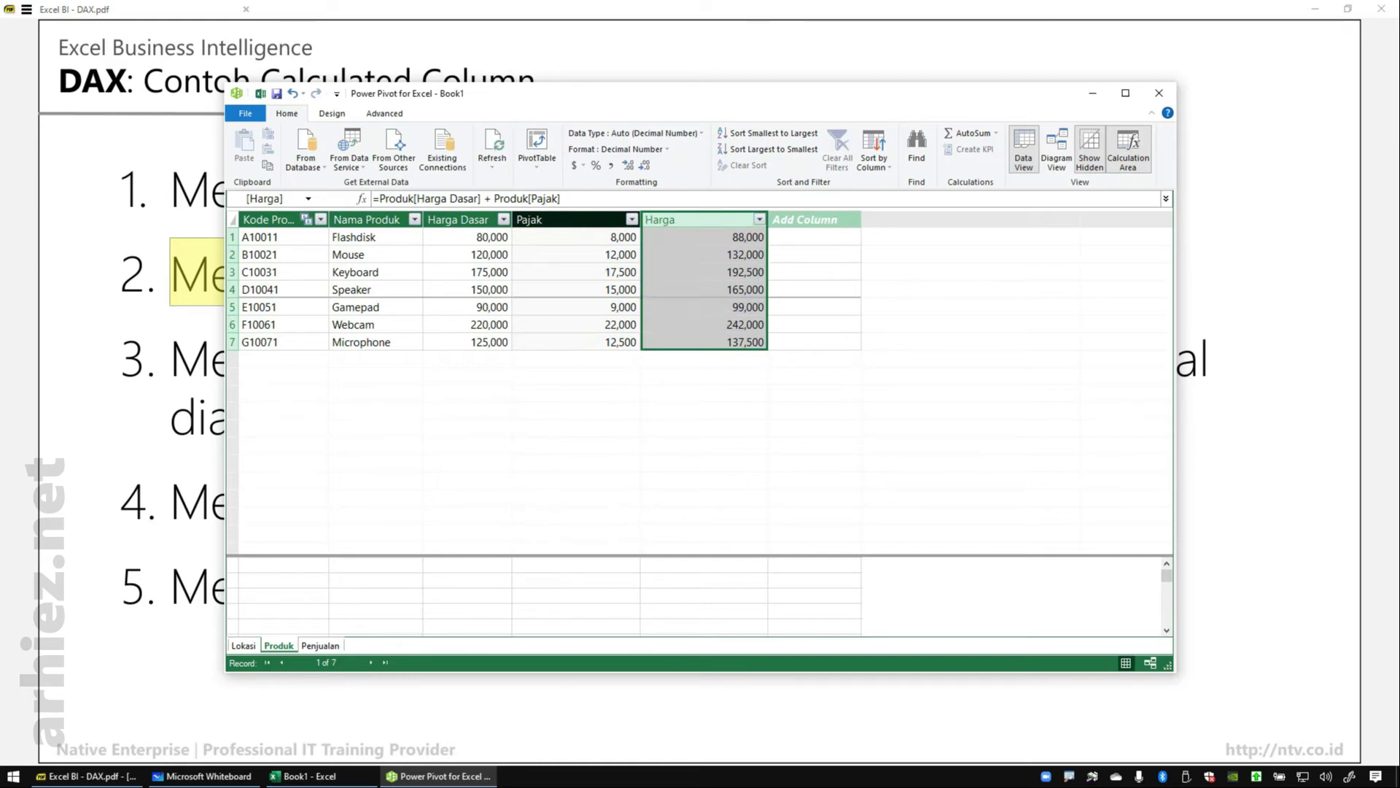
Create a PivotTable from the Data Model on the existing worksheet at Sheet1 cell C4
{"action": "left_click", "coordinate": [537, 167]}
{"action": "left_click", "coordinate": [496, 185]}
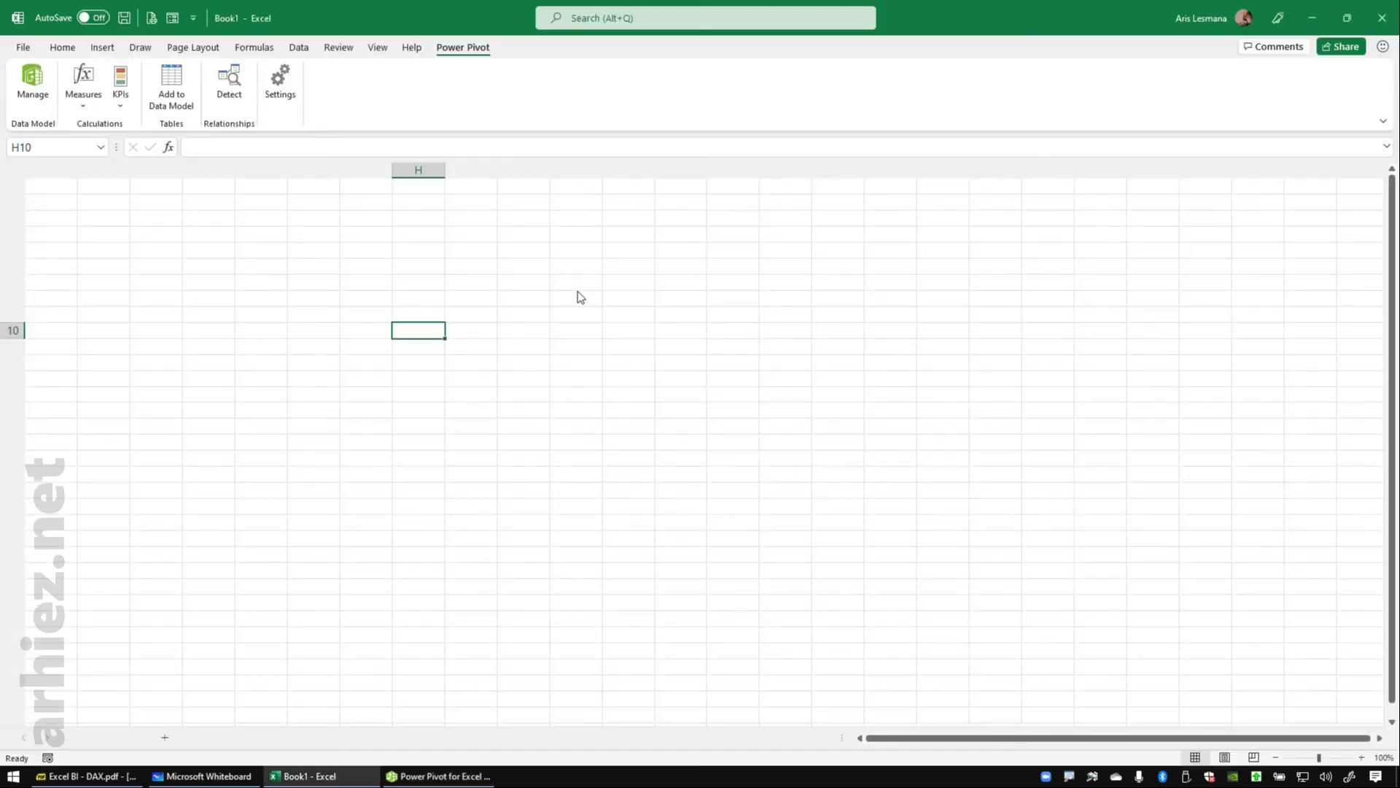
{"action": "left_click", "coordinate": [605, 385]}
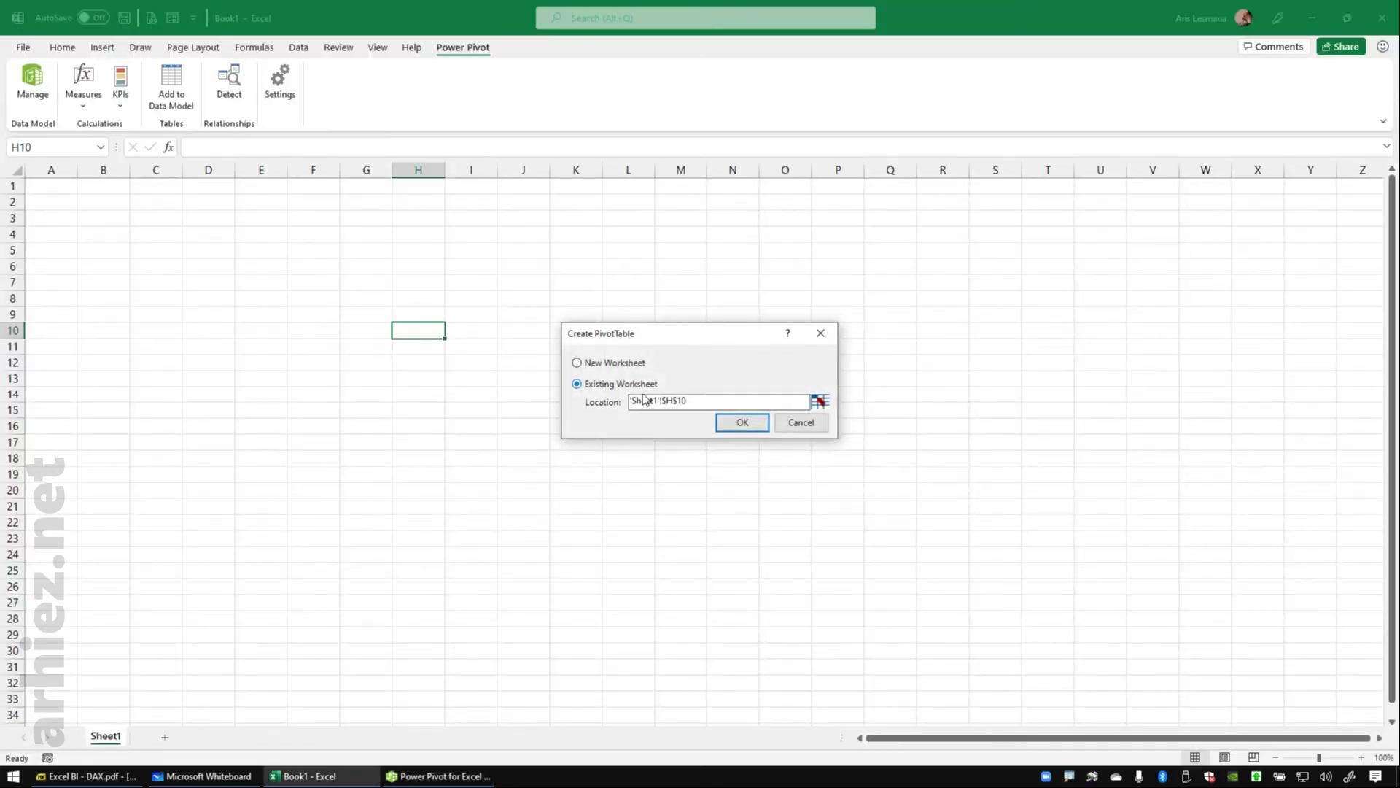
{"action": "left_click", "coordinate": [821, 405]}
{"action": "left_click", "coordinate": [153, 234]}
{"action": "left_click", "coordinate": [531, 360]}
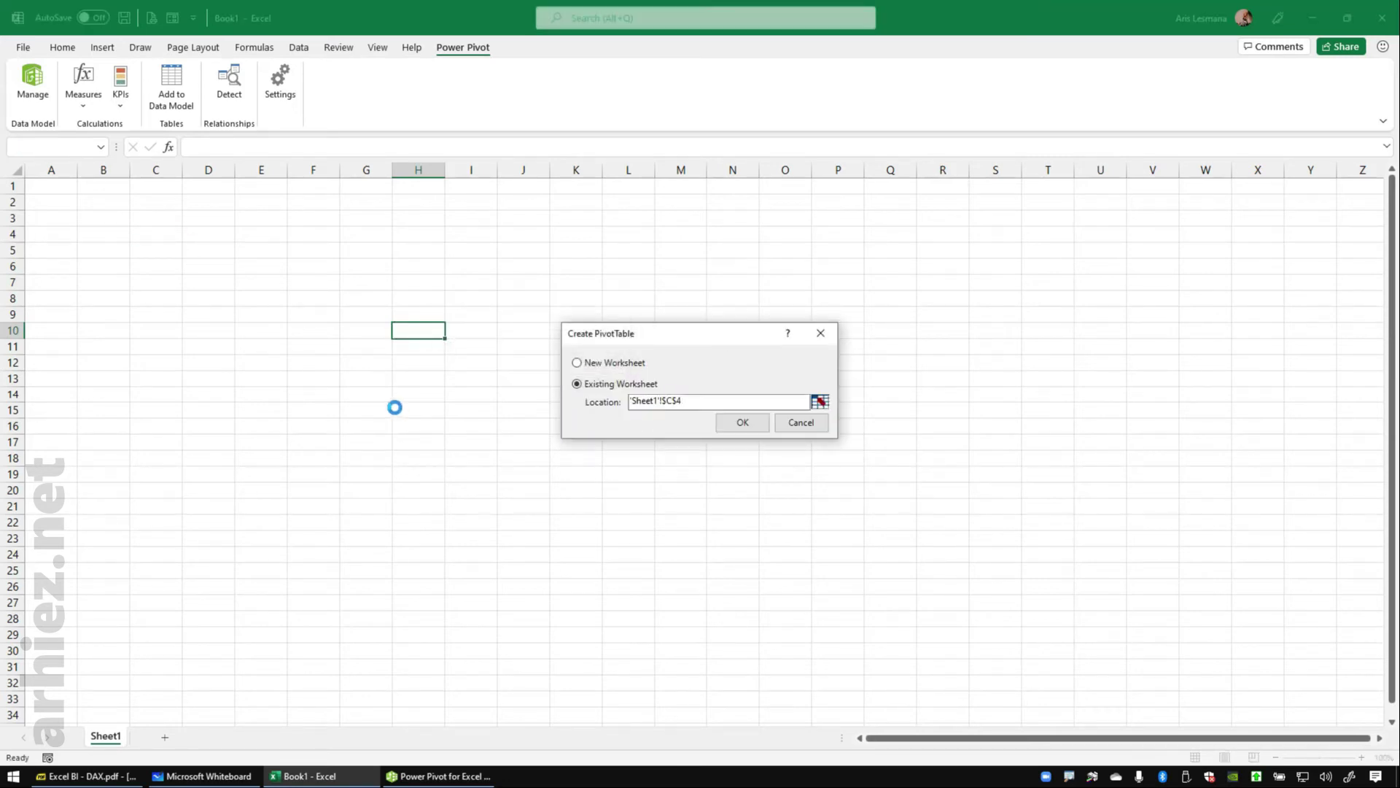
{"action": "key", "text": "Return"}
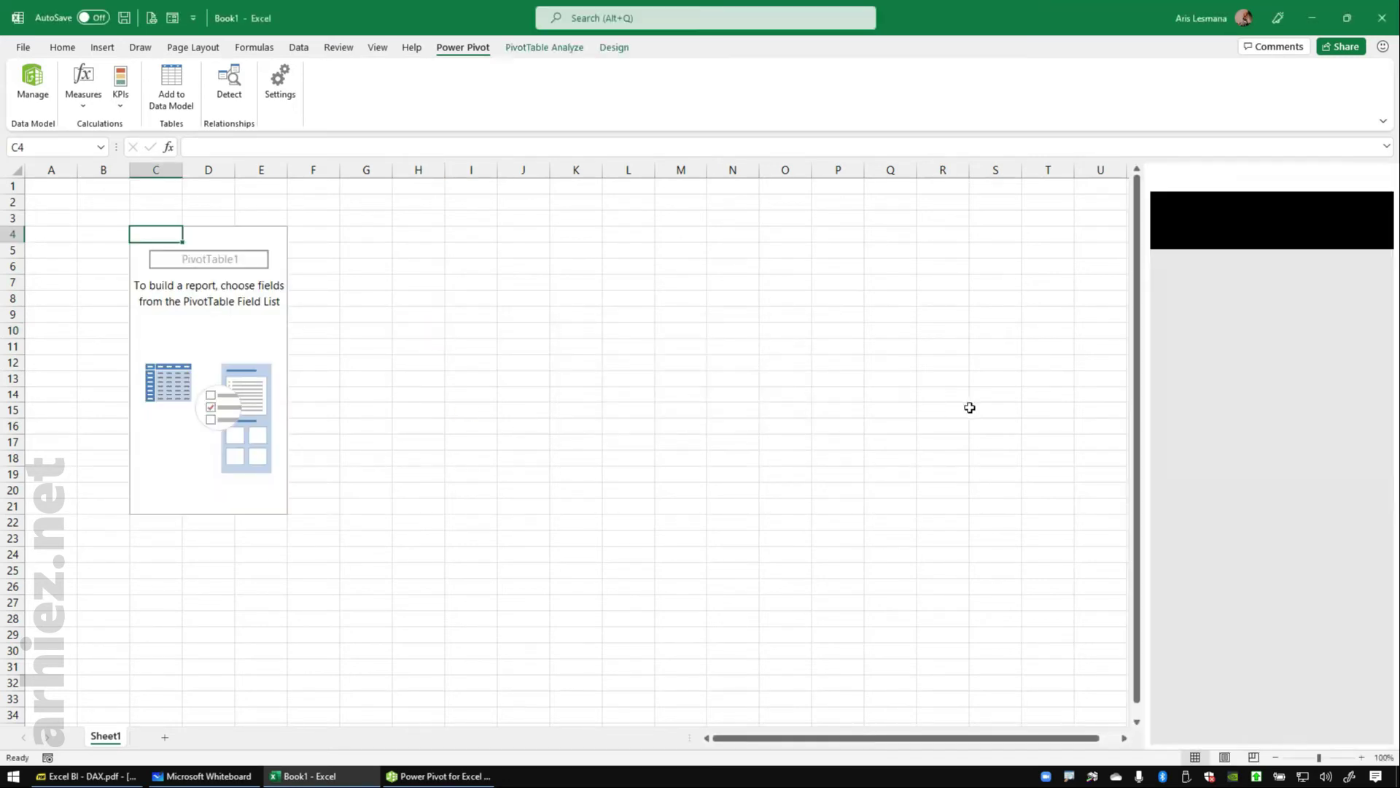
Expand the Produk table and build the PivotTable with Nama Produk as rows and Harga Dasar, Pajak and Harga as values
{"action": "left_click", "coordinate": [1171, 319]}
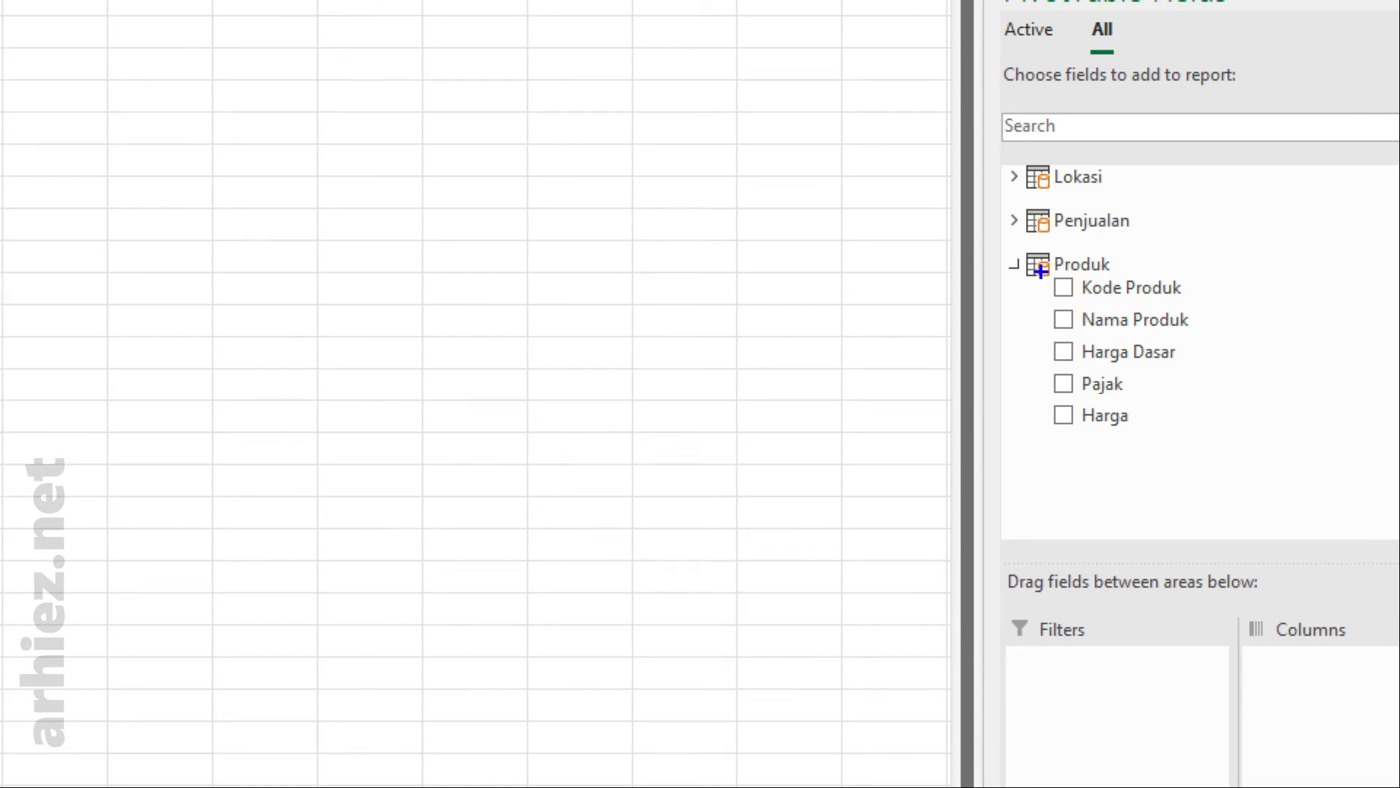
{"action": "left_click_drag", "start_coordinate": [1004, 251], "coordinate": [1228, 365]}
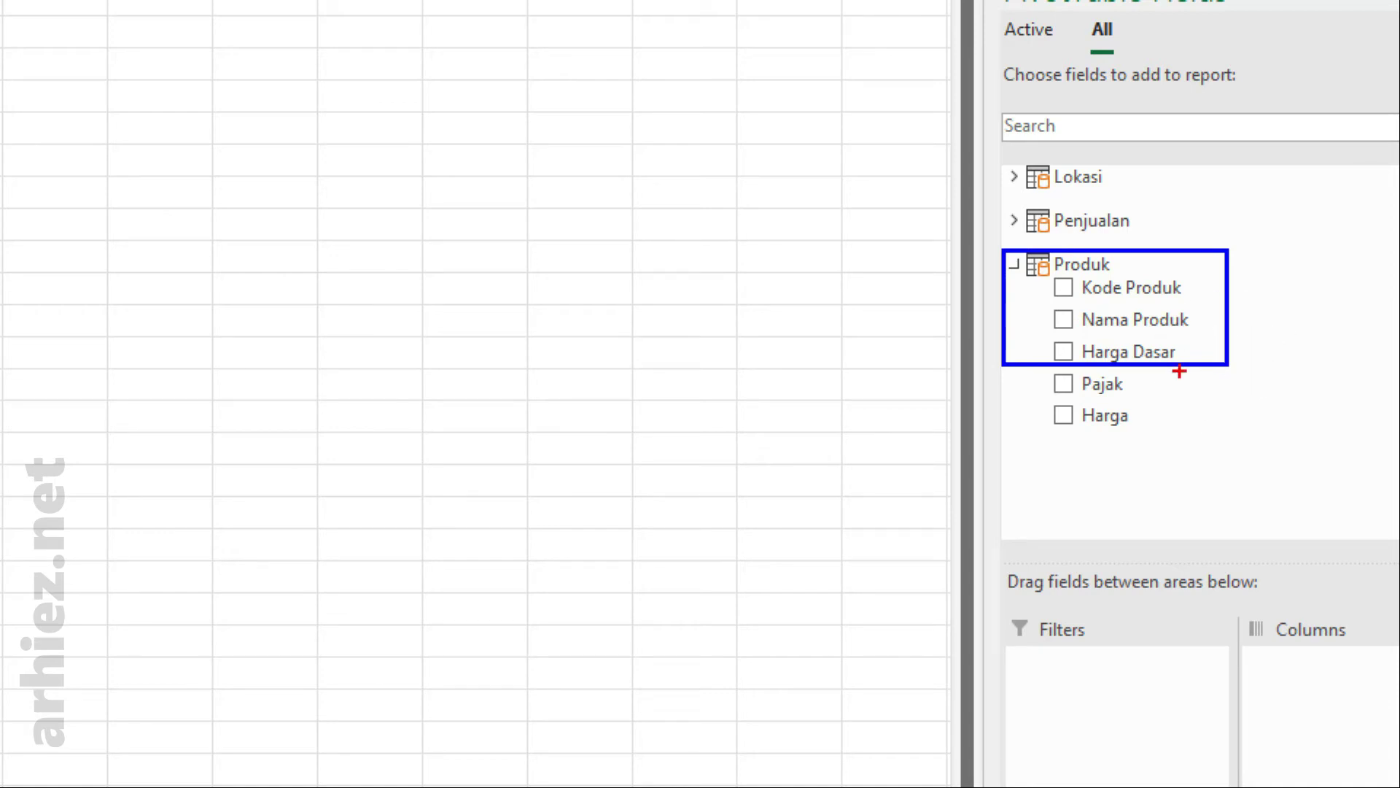
{"action": "mouse_move", "coordinate": [1008, 371]}
{"action": "left_mouse_down"}
{"action": "mouse_move", "coordinate": [1195, 452]}
{"action": "mouse_move", "coordinate": [1229, 451]}
{"action": "left_mouse_up"}
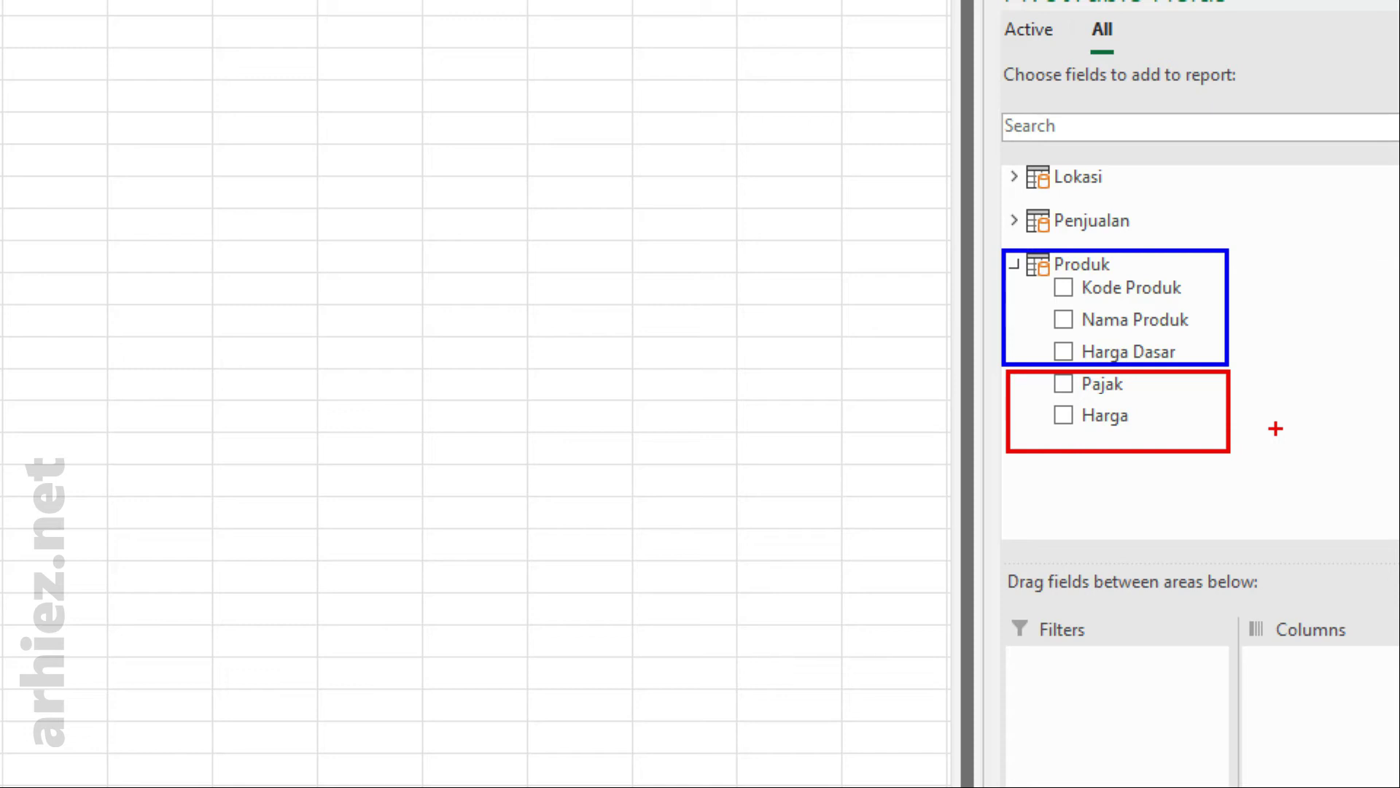
{"action": "key", "text": "Escape"}
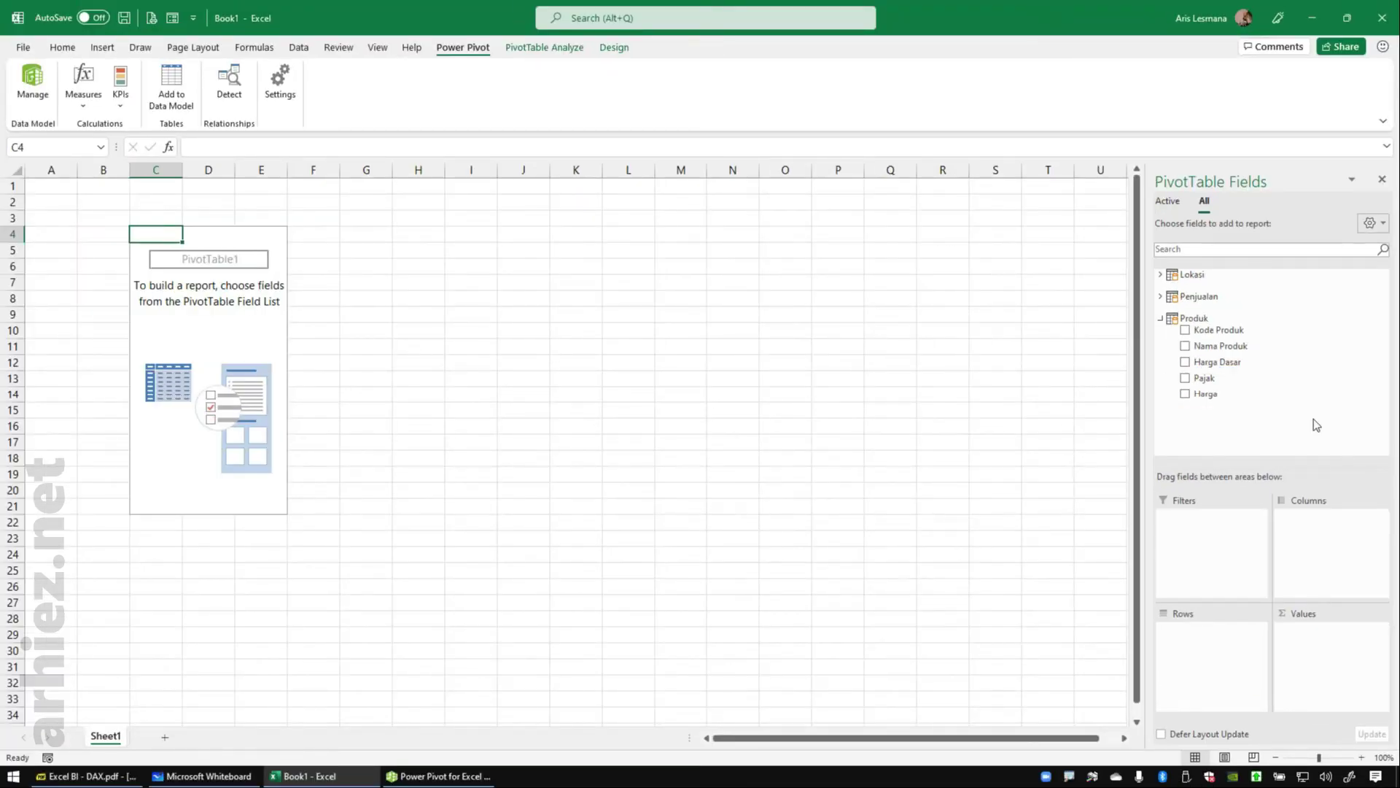
{"action": "left_click_drag", "start_coordinate": [1216, 349], "coordinate": [1203, 640]}
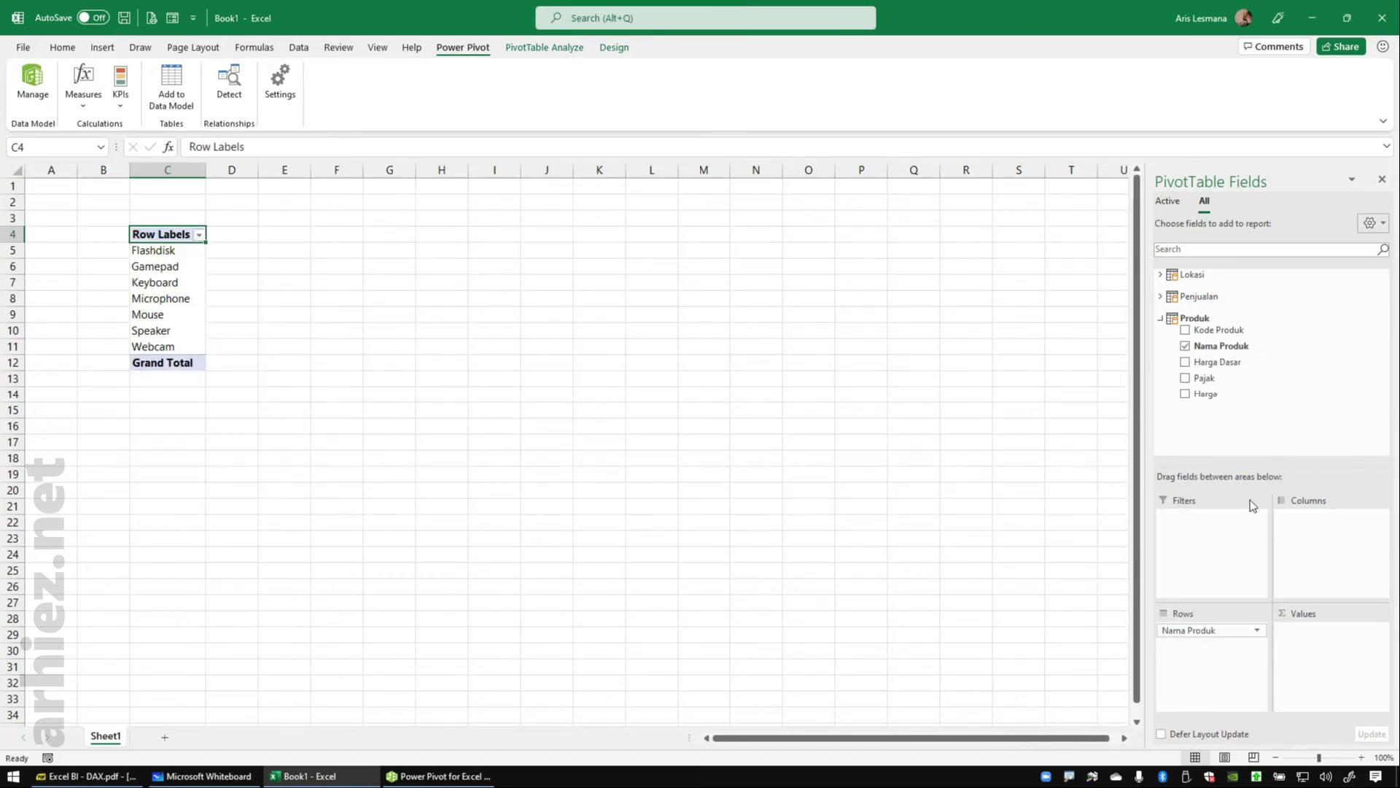
{"action": "left_click_drag", "start_coordinate": [1223, 365], "coordinate": [1313, 646]}
{"action": "left_click_drag", "start_coordinate": [1221, 381], "coordinate": [1324, 656]}
{"action": "left_click_drag", "start_coordinate": [1224, 399], "coordinate": [1326, 679]}
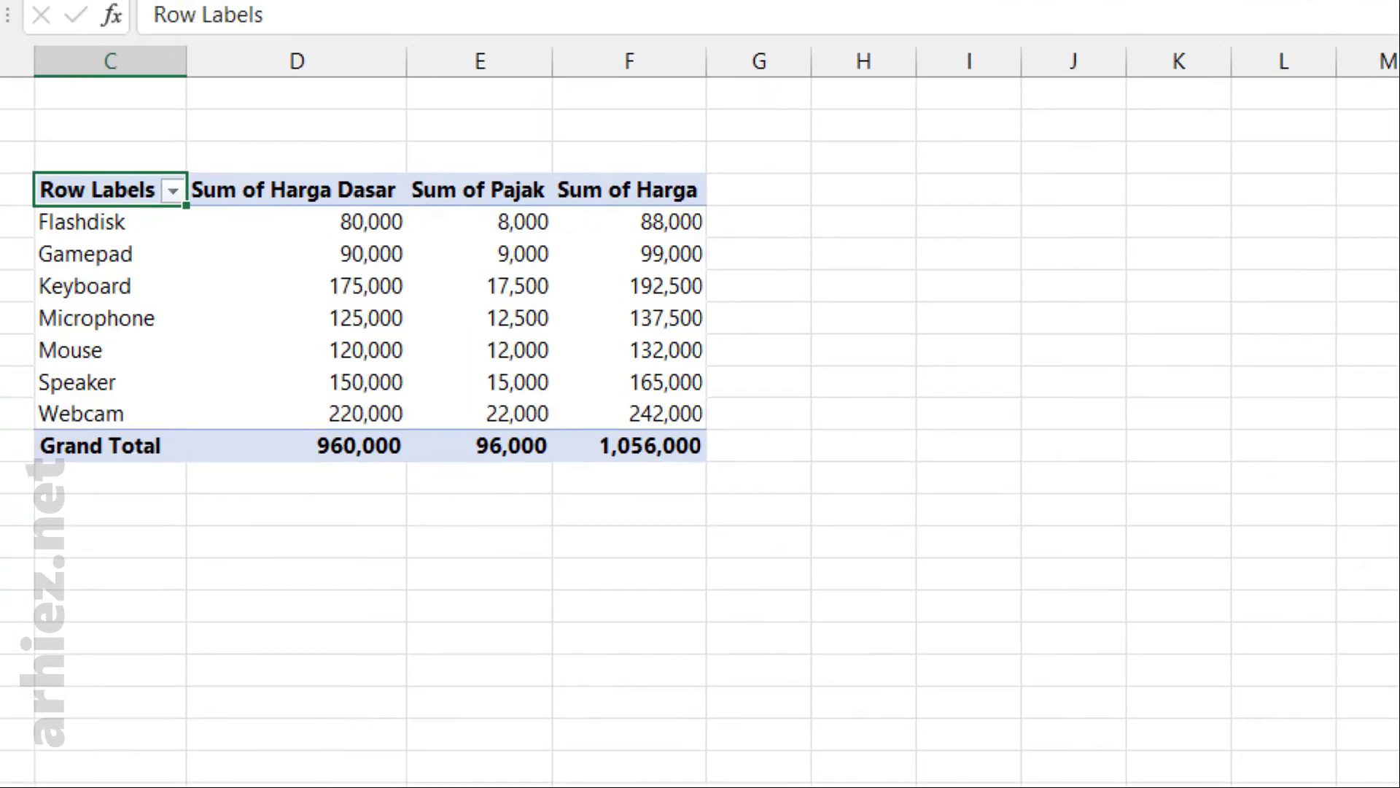
Review the PivotTable, leave the workbook and read the third calculated column exercise in Excel BI - DAX.pdf
{"action": "left_click", "coordinate": [134, 248]}
{"action": "mouse_move", "coordinate": [119, 178]}
{"action": "left_mouse_down"}
{"action": "mouse_move", "coordinate": [736, 428]}
{"action": "mouse_move", "coordinate": [866, 513]}
{"action": "left_mouse_up"}
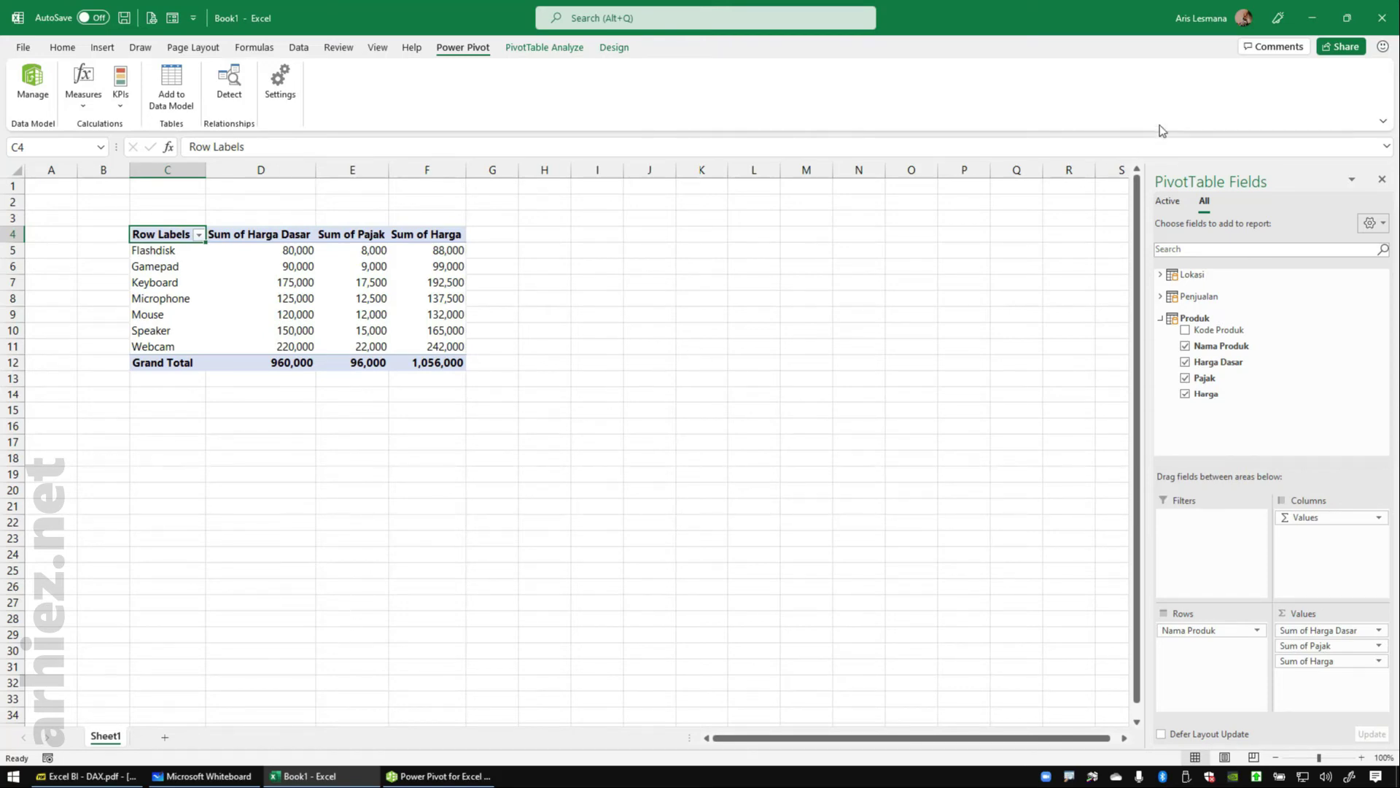
{"action": "left_click", "coordinate": [1312, 17]}
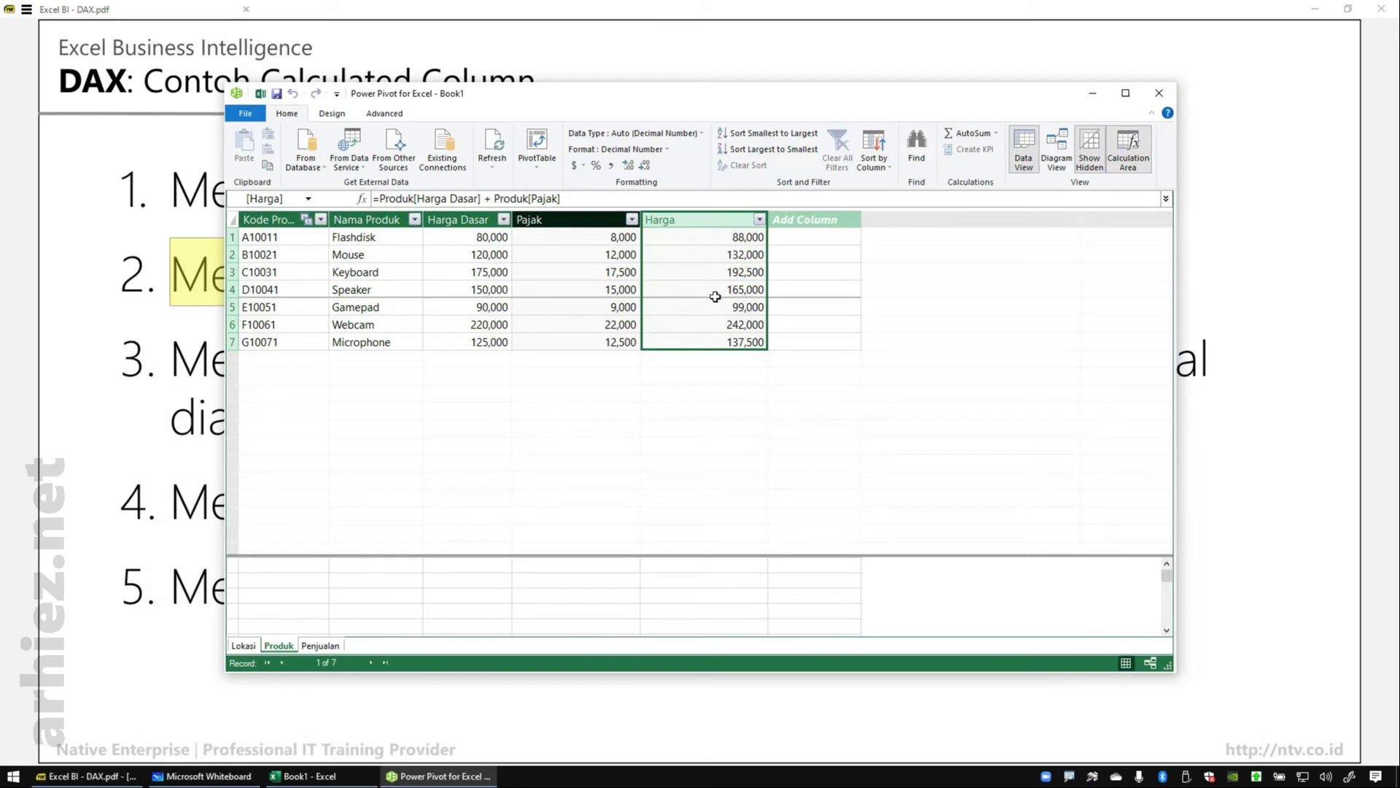
{"action": "left_click", "coordinate": [139, 450]}
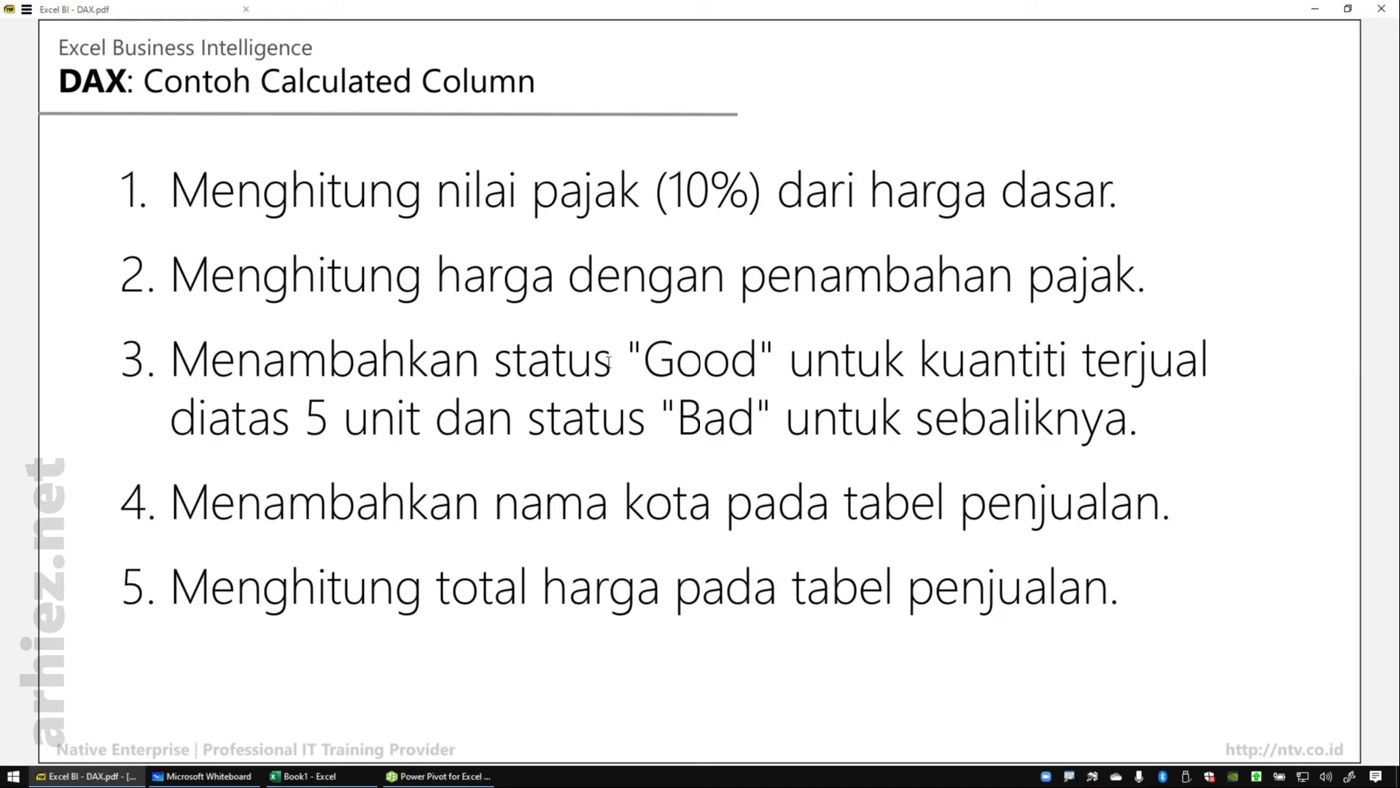
{"action": "left_click_drag", "start_coordinate": [628, 351], "coordinate": [776, 349]}
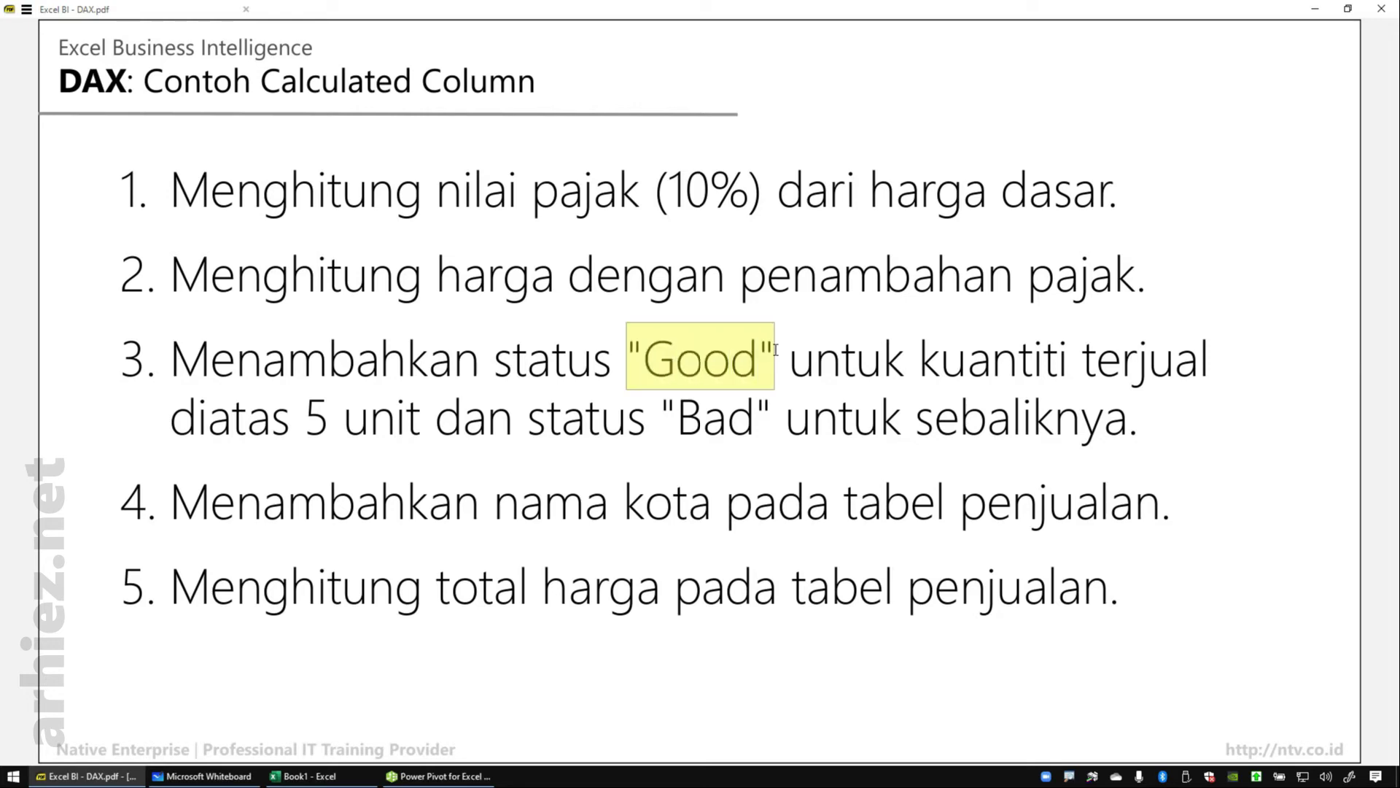
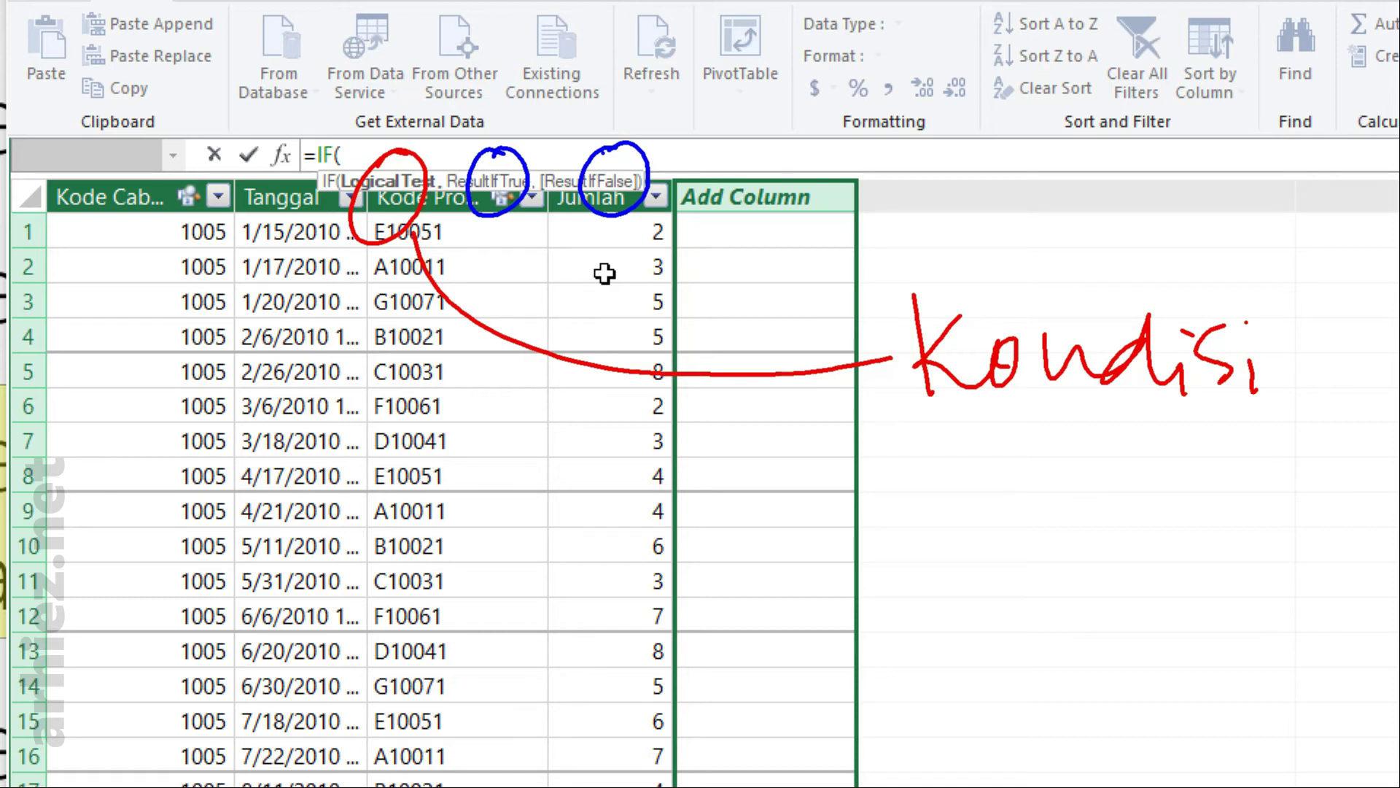
Complete the Penjualan calculated column formula as =IF(Penjualan[Jumlah] > 5 , "Good" , "Bad")
{"action": "key", "text": "Escape"}
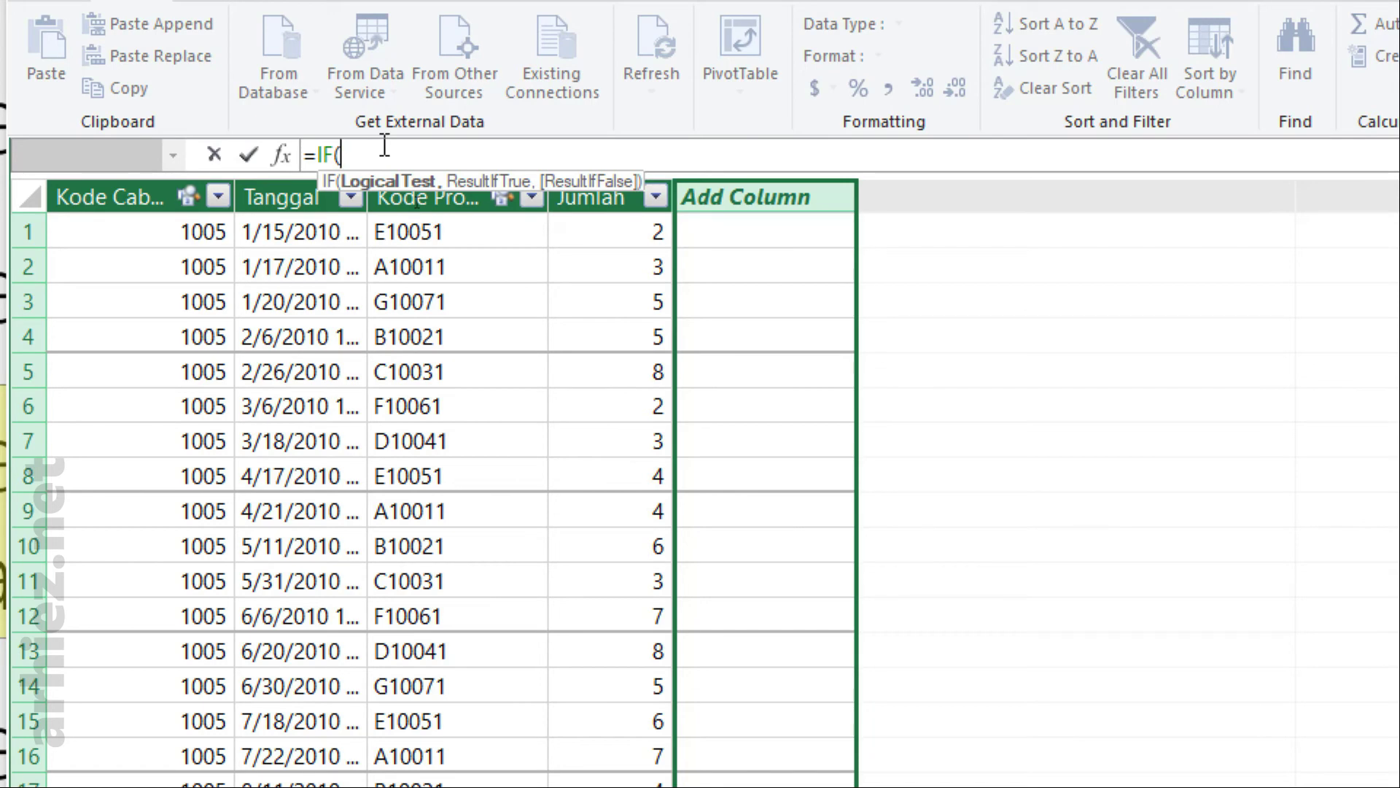
{"action": "type", "text": "Pen"}
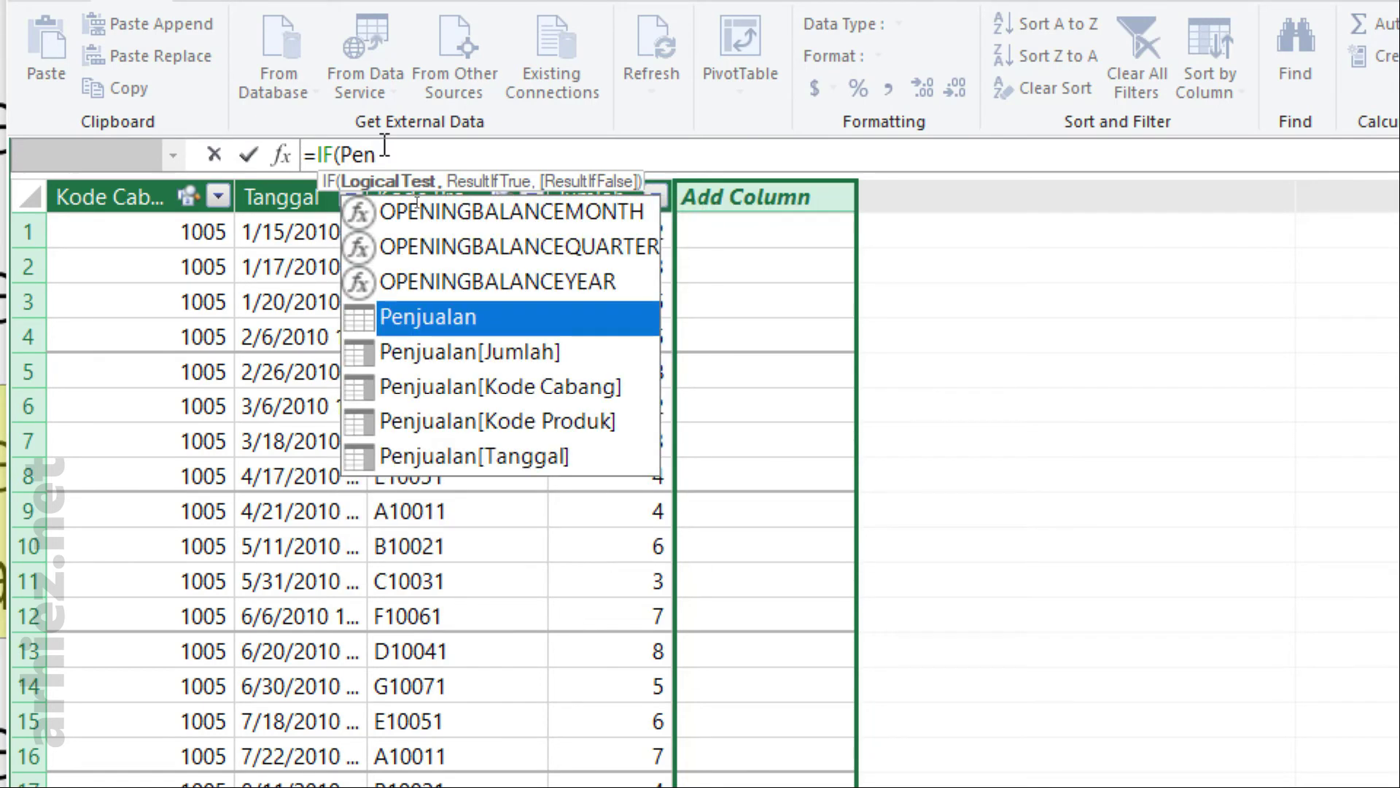
{"action": "key", "text": "Down"}
{"action": "key", "text": "Tab"}
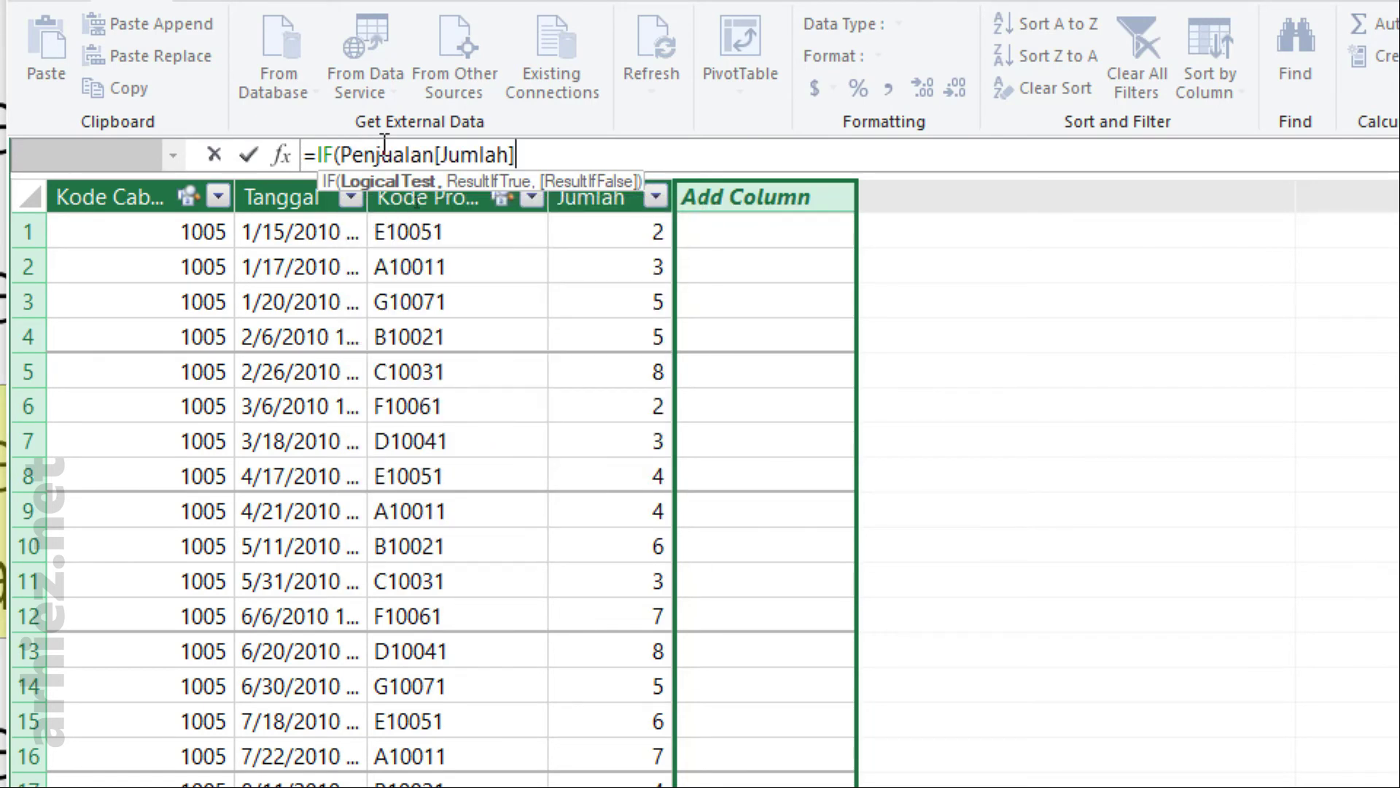
{"action": "type", "text": "> 5 ,"}
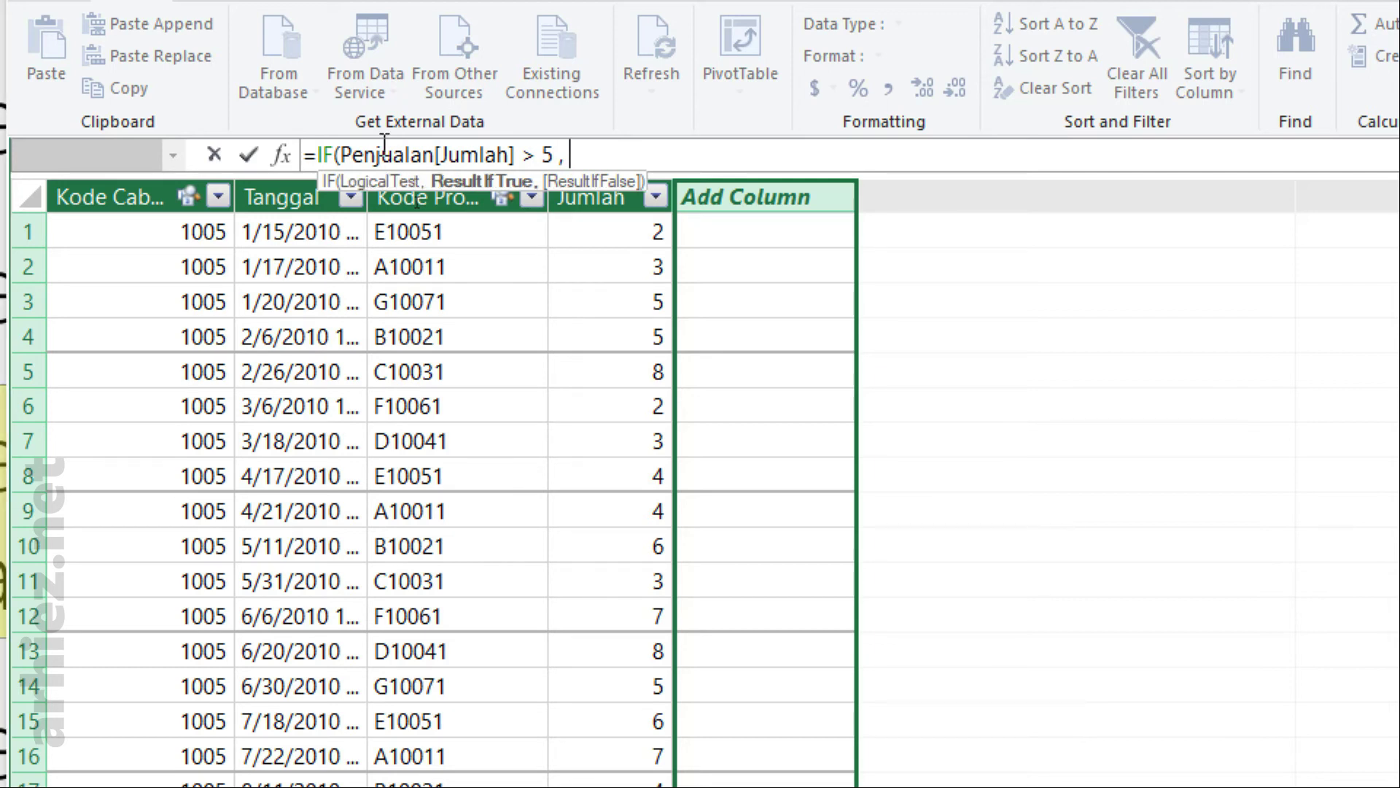
{"action": "type", "text": "\"Good\" , "}
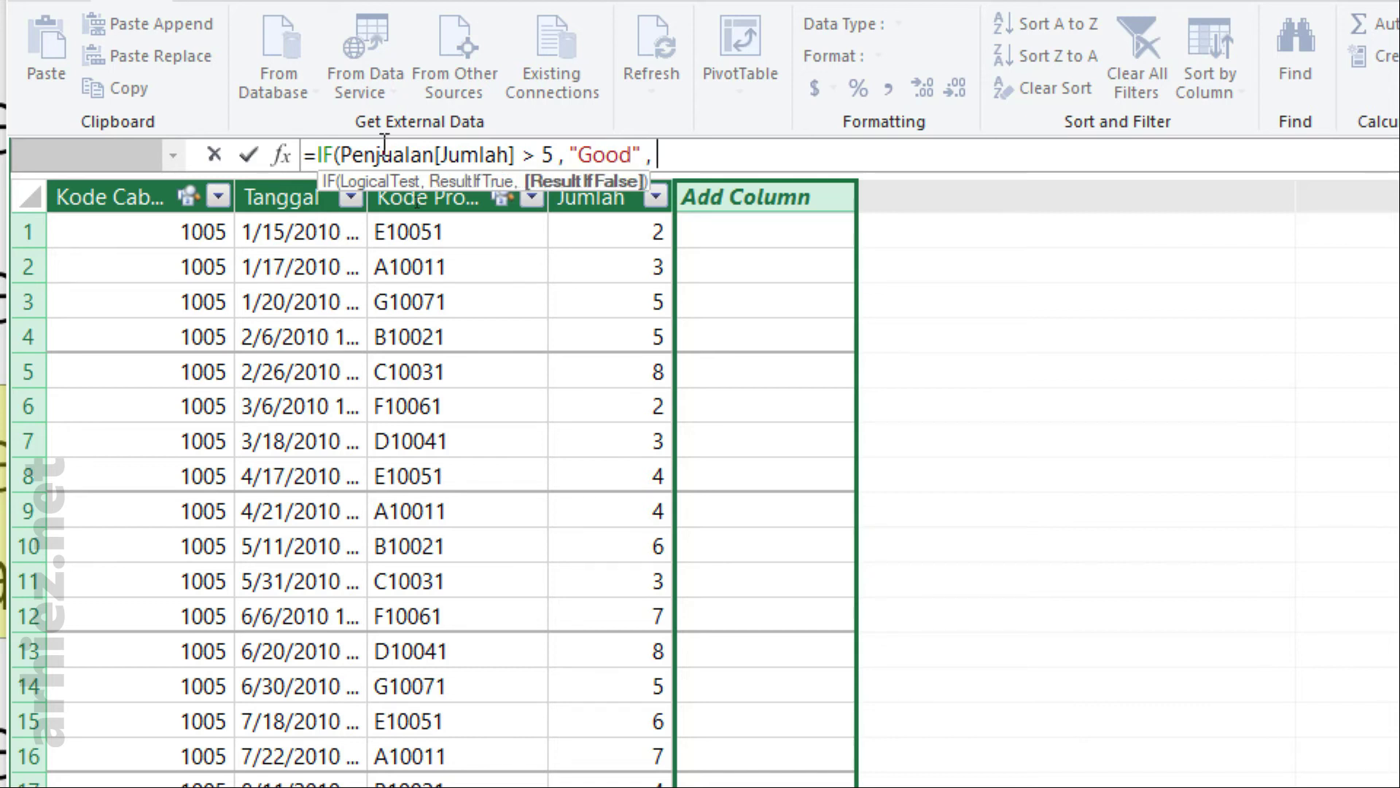
{"action": "type", "text": " \"Bad\")"}
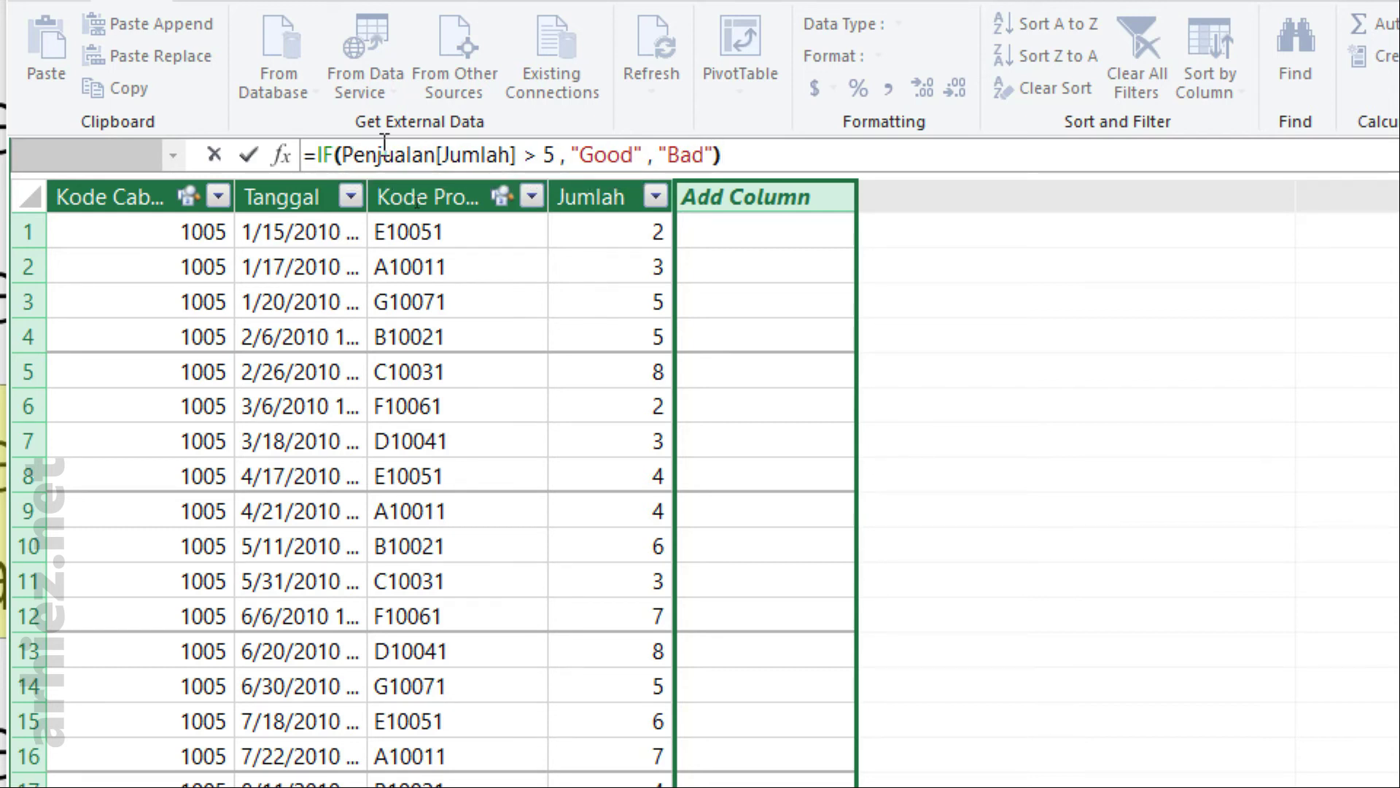
{"action": "key", "text": "Return"}
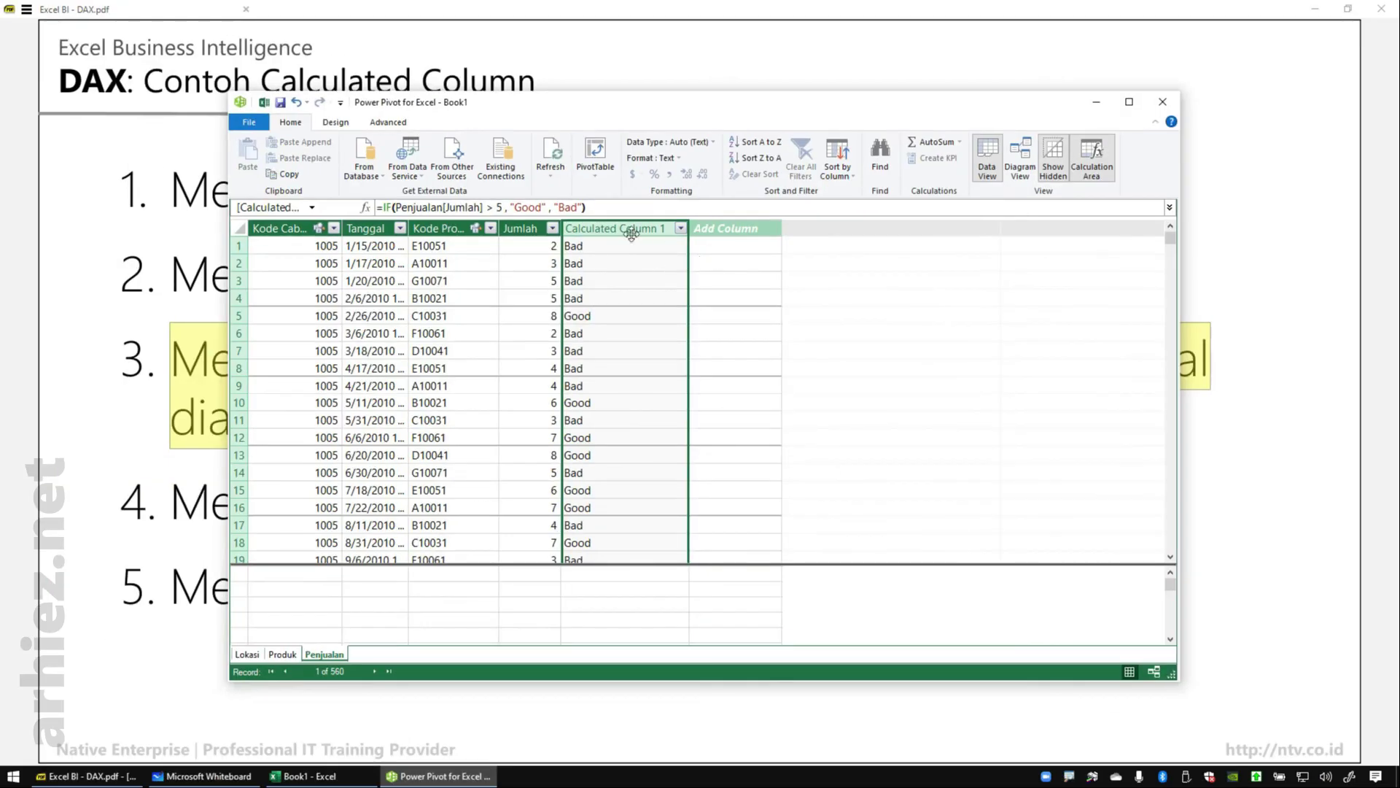
Rename the new calculated column in the Penjualan table as Status
{"action": "double_click", "coordinate": [631, 229]}
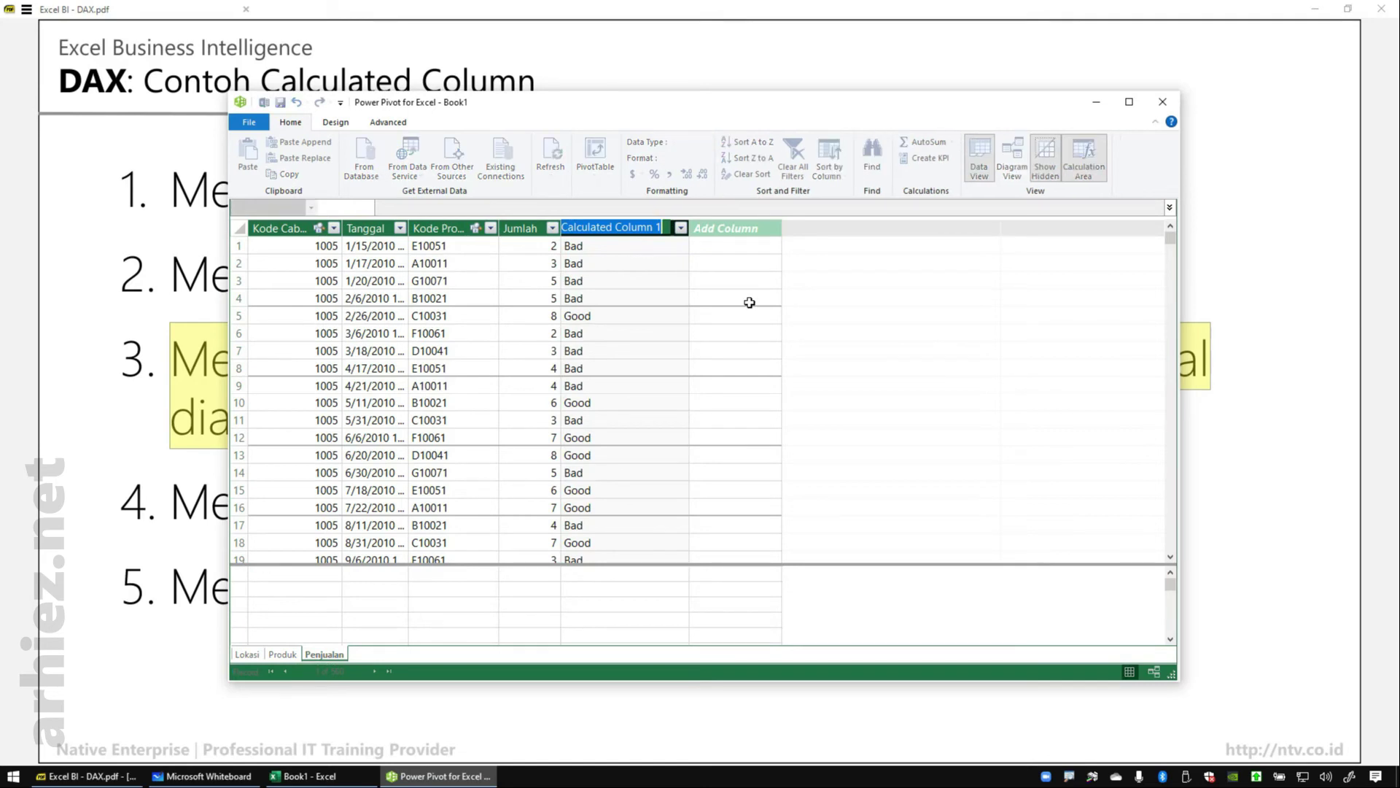
{"action": "type", "text": "Stat"}
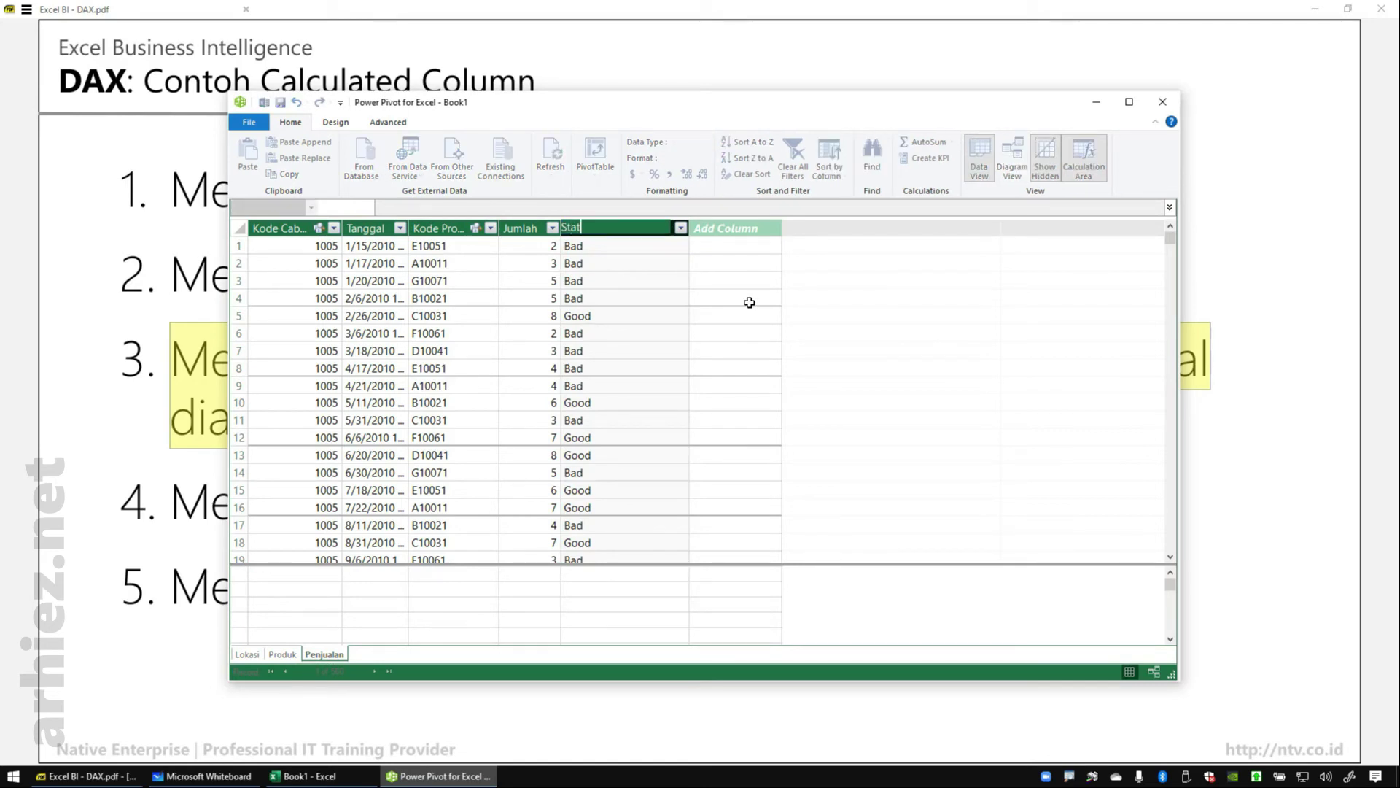
{"action": "type", "text": "us"}
{"action": "key", "text": "Return"}
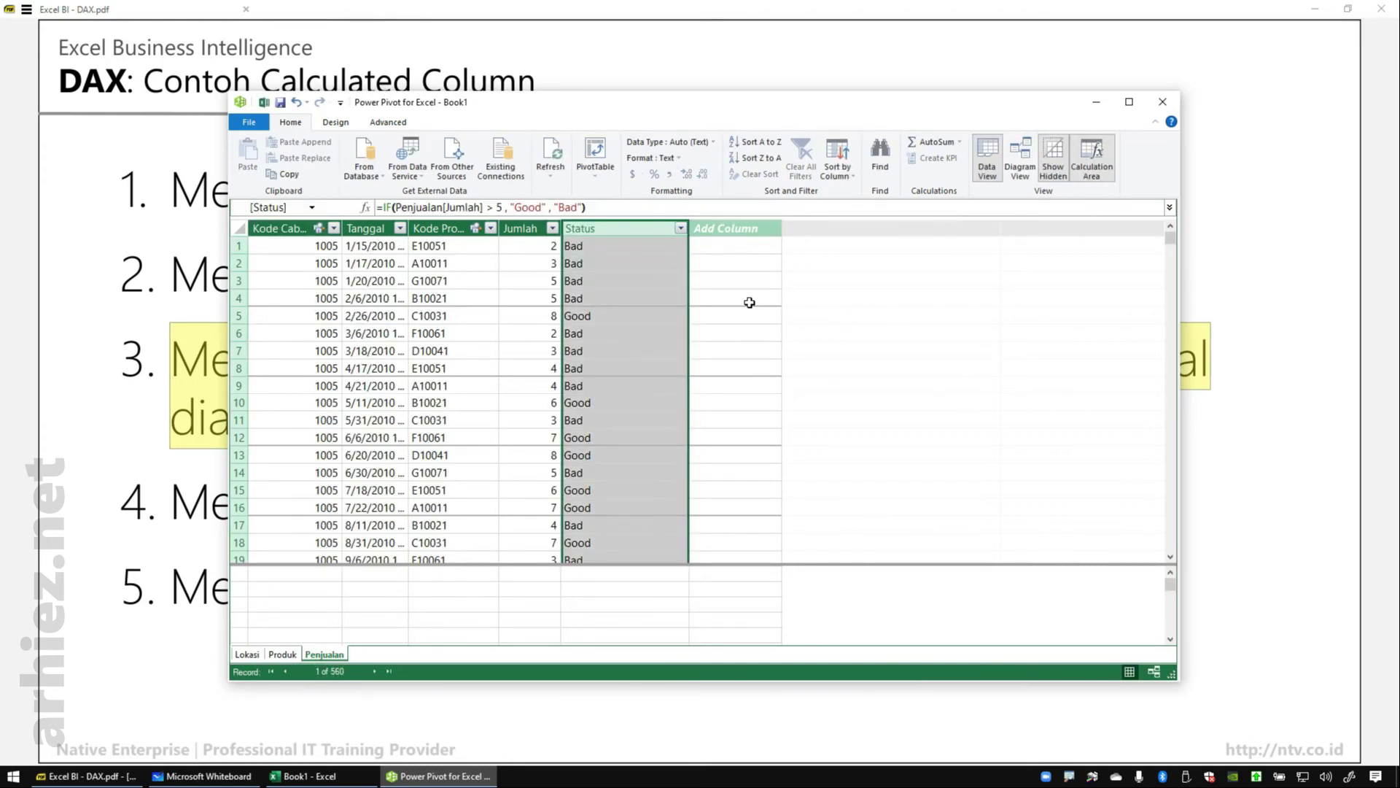
Switch to the Book1 workbook and expand the Penjualan table in the PivotTable field list
{"action": "left_click", "coordinate": [349, 778]}
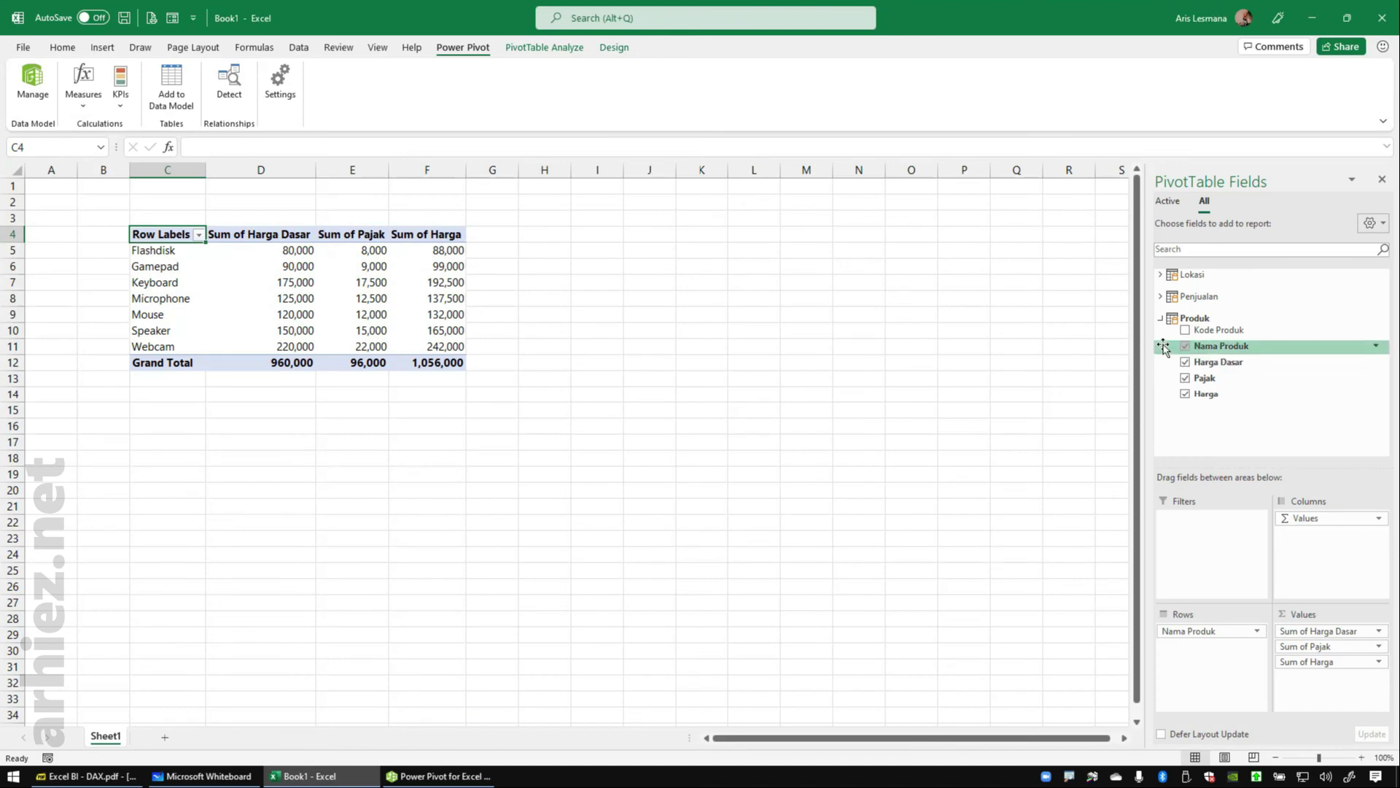
{"action": "left_click", "coordinate": [1161, 296]}
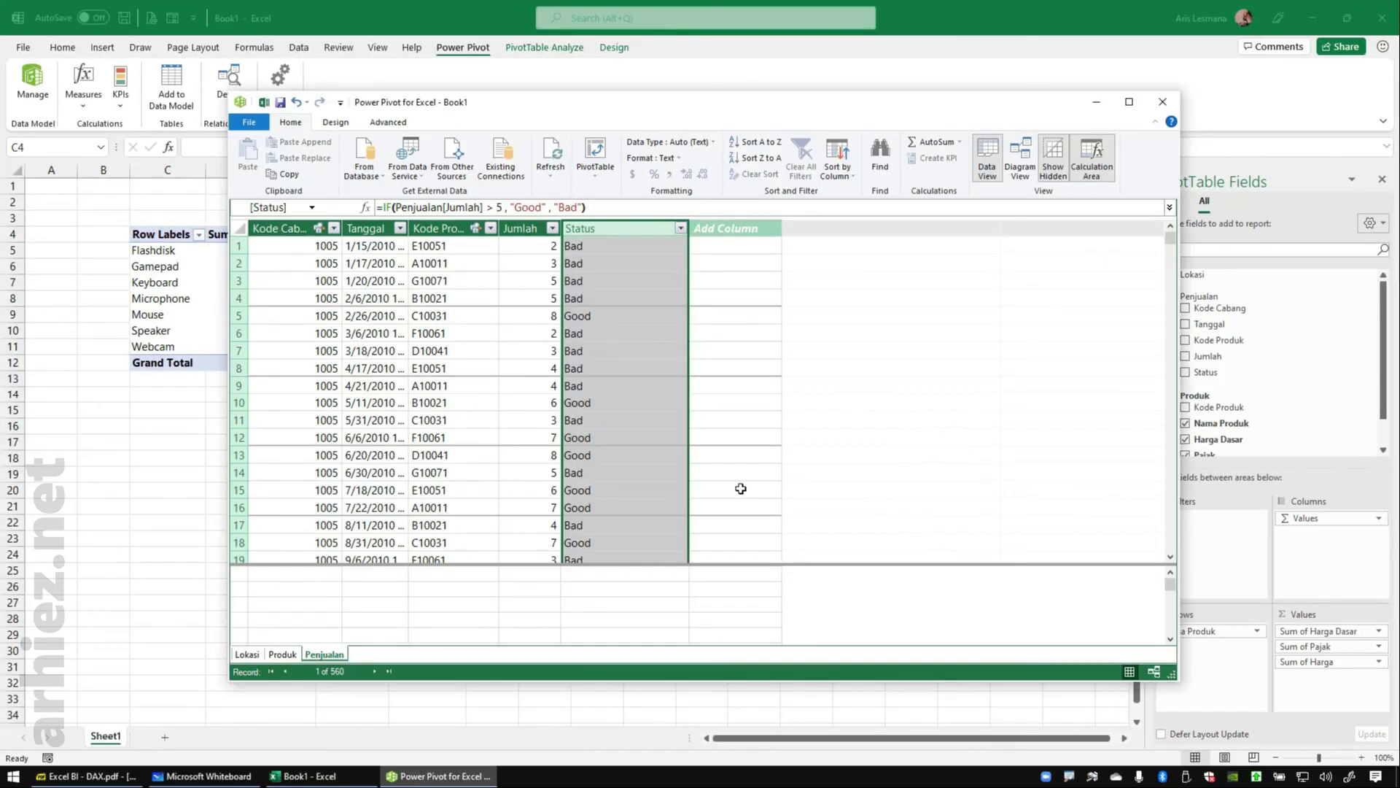
Switch to Excel BI - DAX.pdf, read the fourth calculated column exercise, and return to the Power Pivot window
{"action": "left_click", "coordinate": [76, 779]}
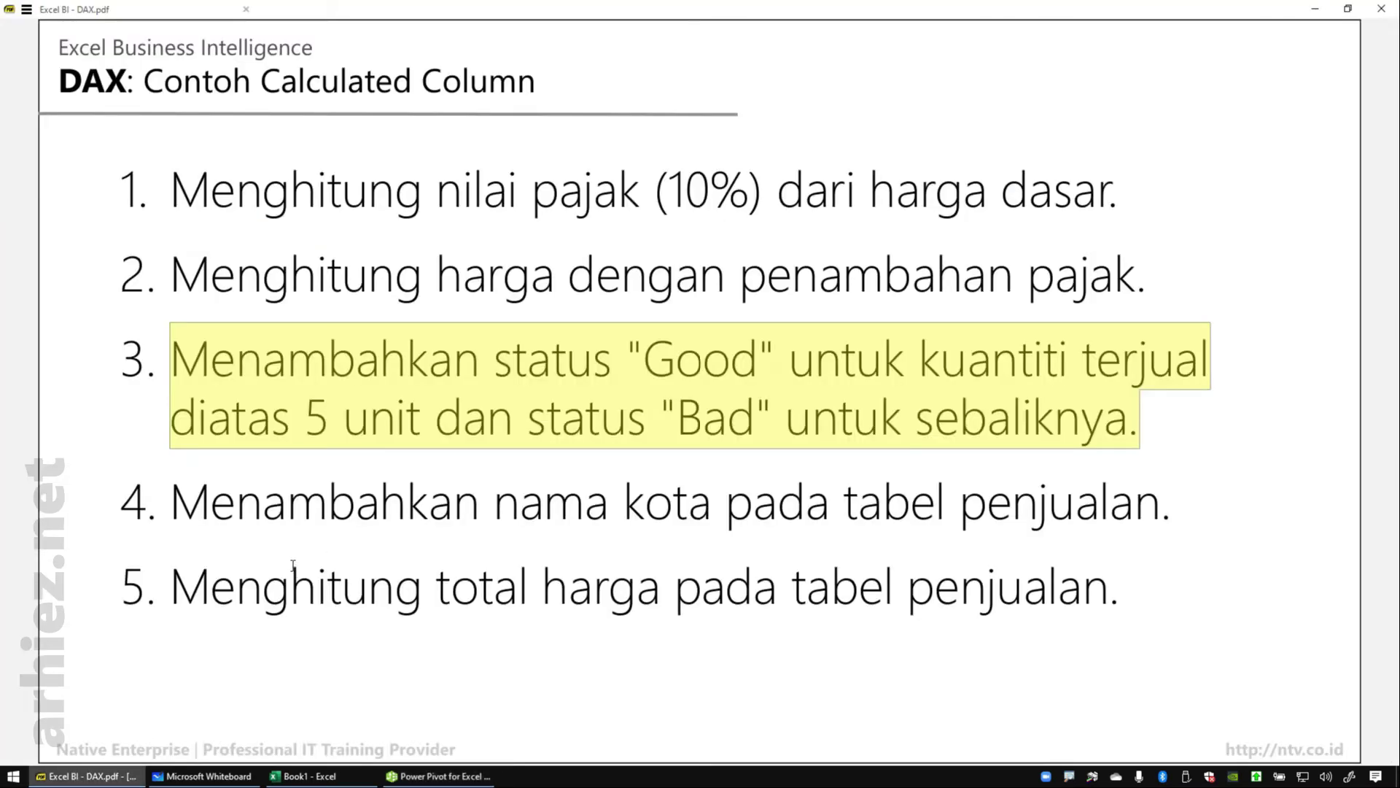
{"action": "scroll", "coordinate": [321, 528], "scroll_direction": "down", "scroll_amount": 1}
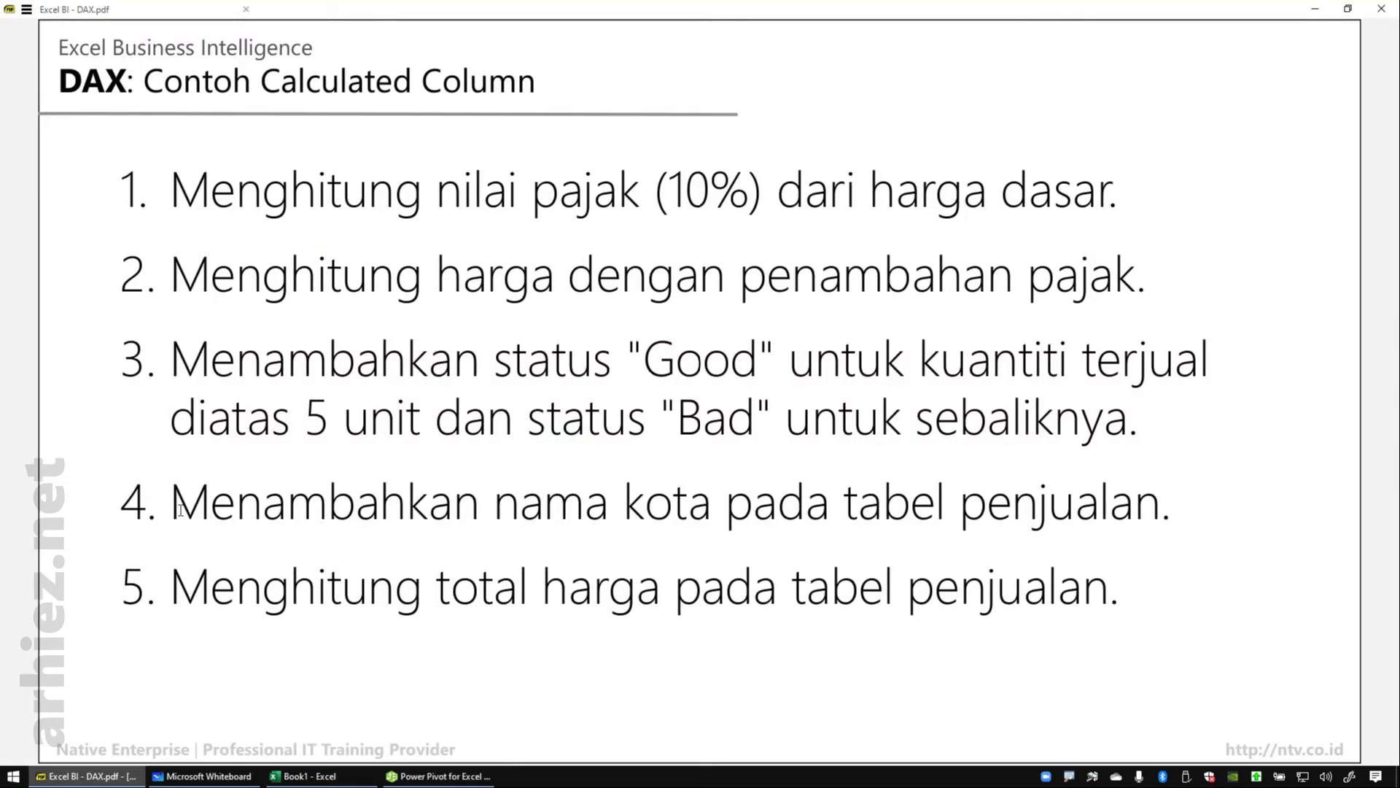
{"action": "left_click_drag", "start_coordinate": [175, 507], "coordinate": [1131, 525]}
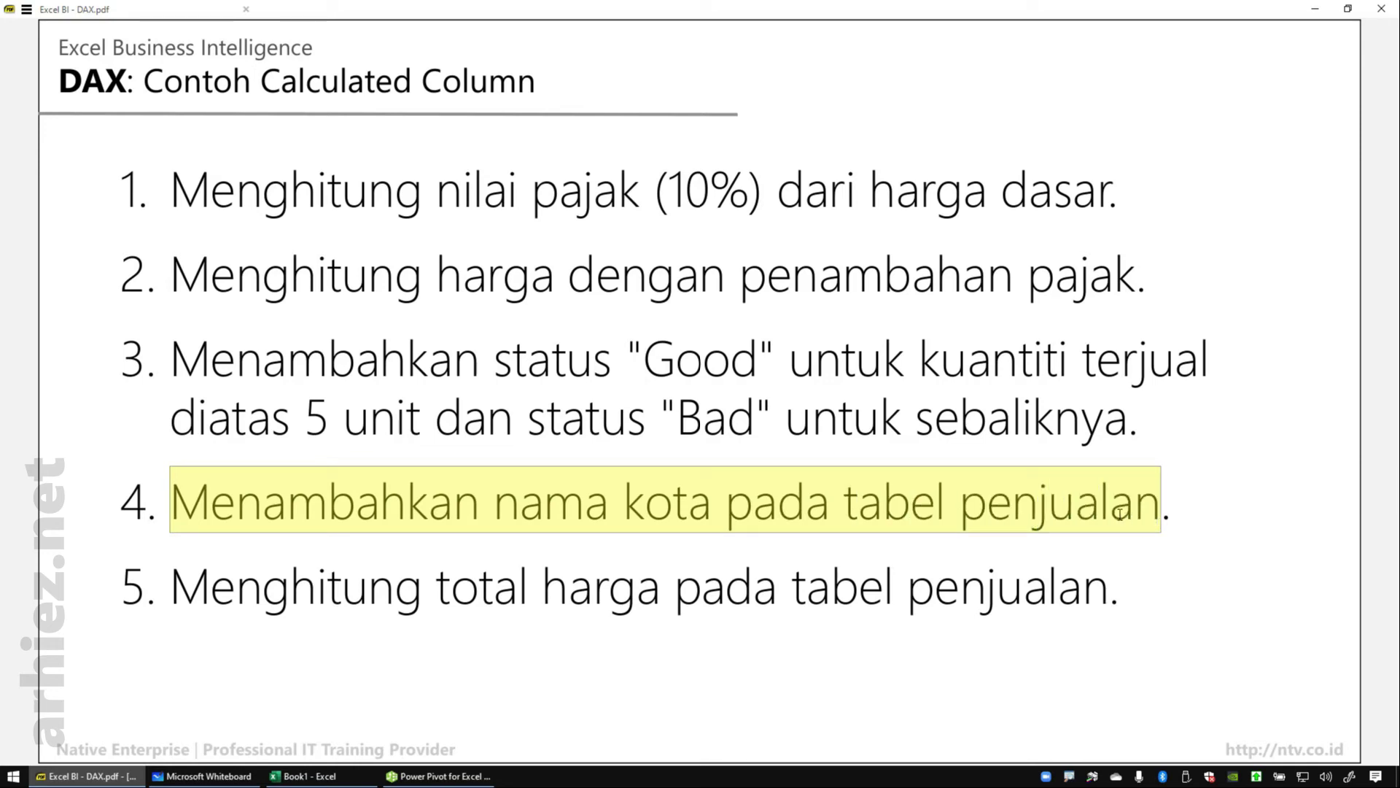
{"action": "left_click", "coordinate": [437, 776]}
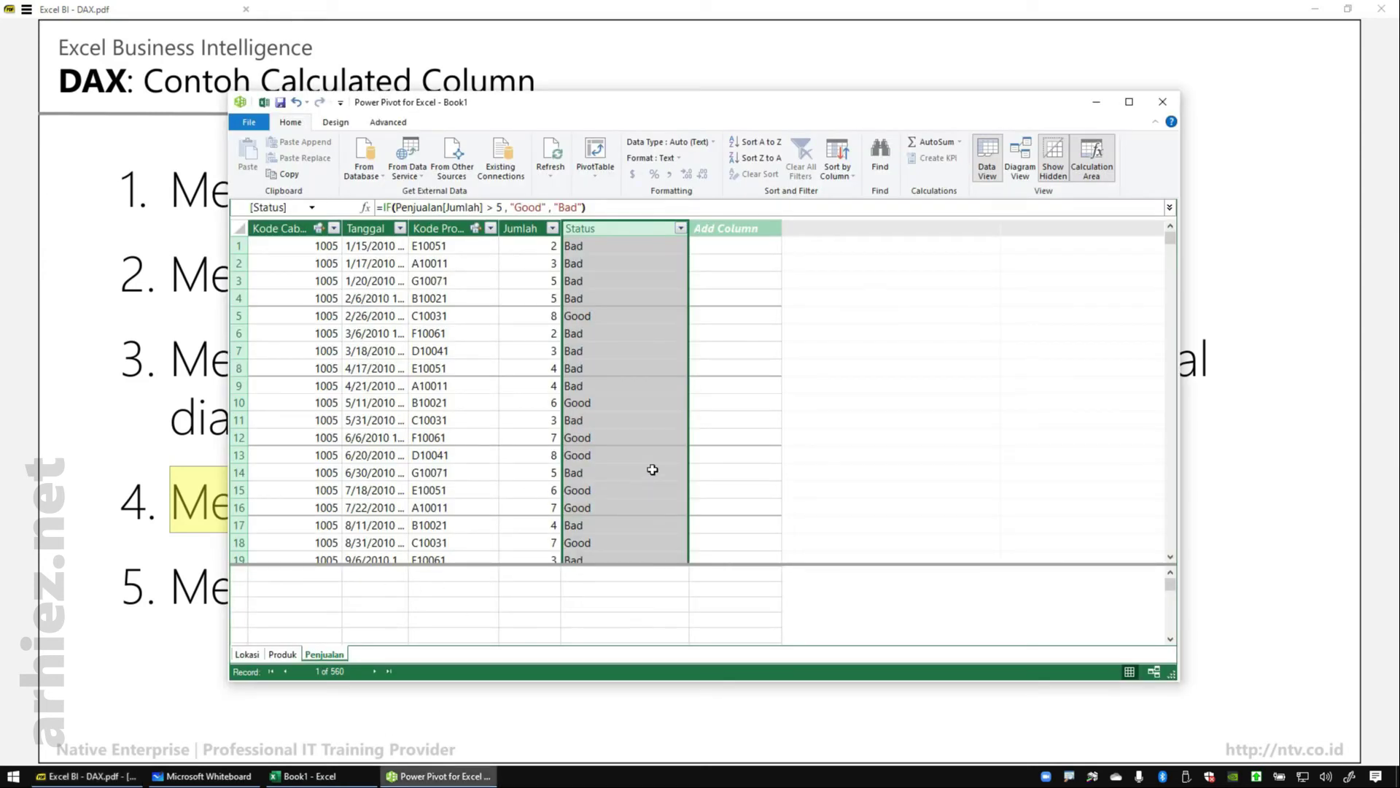
Widen the Kode Cabang column of the Penjualan table to fit its full header and examine its branch codes
{"action": "left_click", "coordinate": [626, 402]}
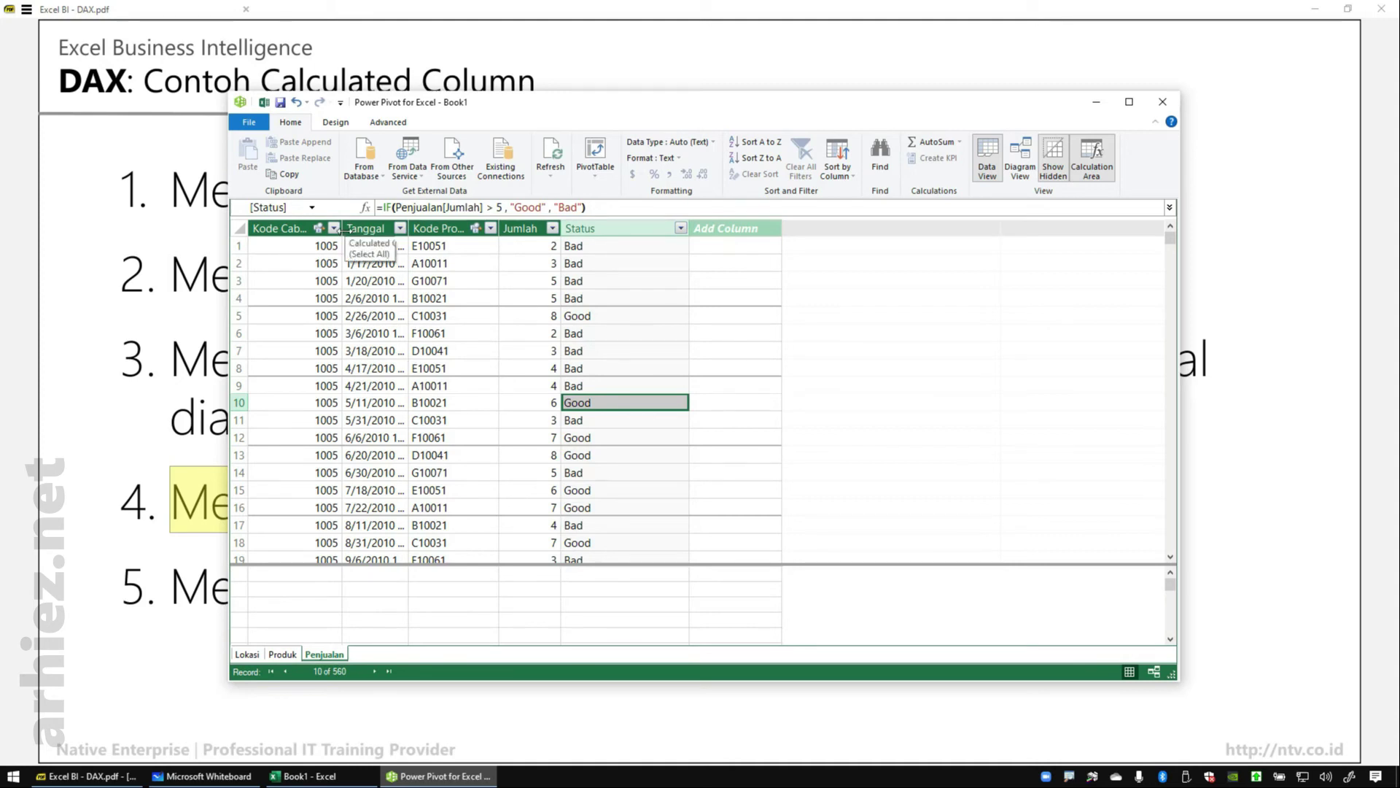
{"action": "left_click_drag", "start_coordinate": [343, 229], "coordinate": [376, 229]}
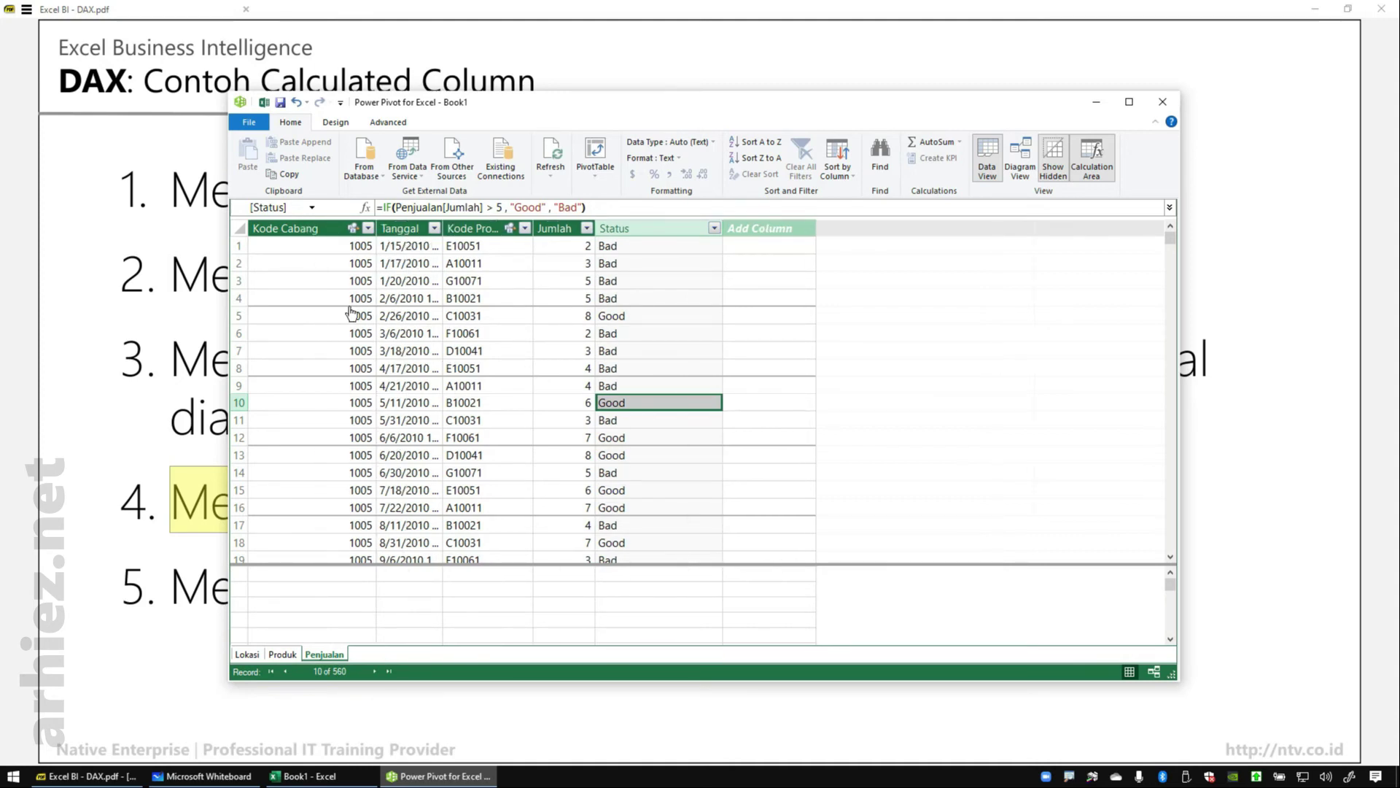
{"action": "key", "text": "ctrl+1"}
{"action": "left_click", "coordinate": [335, 287]}
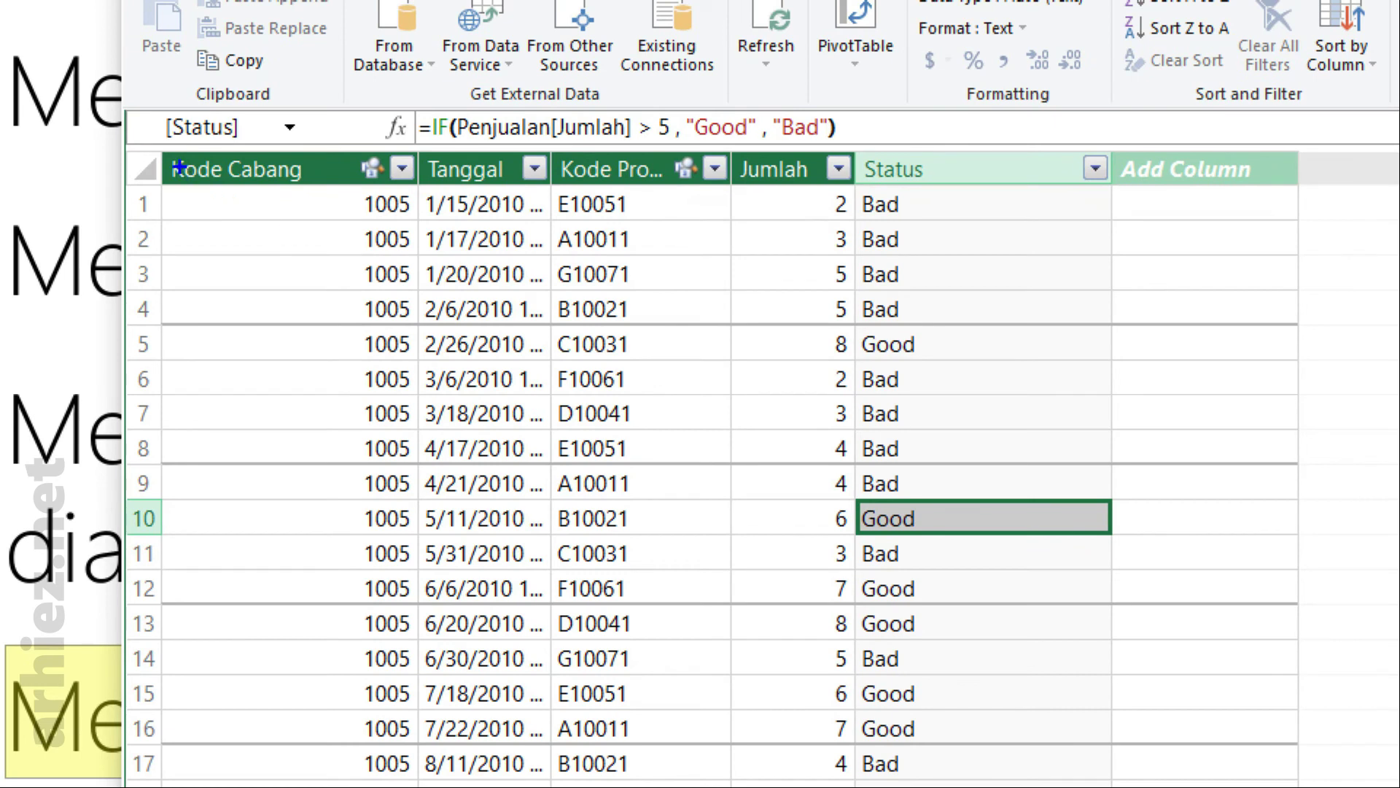
{"action": "mouse_move", "coordinate": [163, 152]}
{"action": "left_mouse_down"}
{"action": "mouse_move", "coordinate": [261, 215]}
{"action": "mouse_move", "coordinate": [397, 401]}
{"action": "mouse_move", "coordinate": [394, 419]}
{"action": "left_mouse_up"}
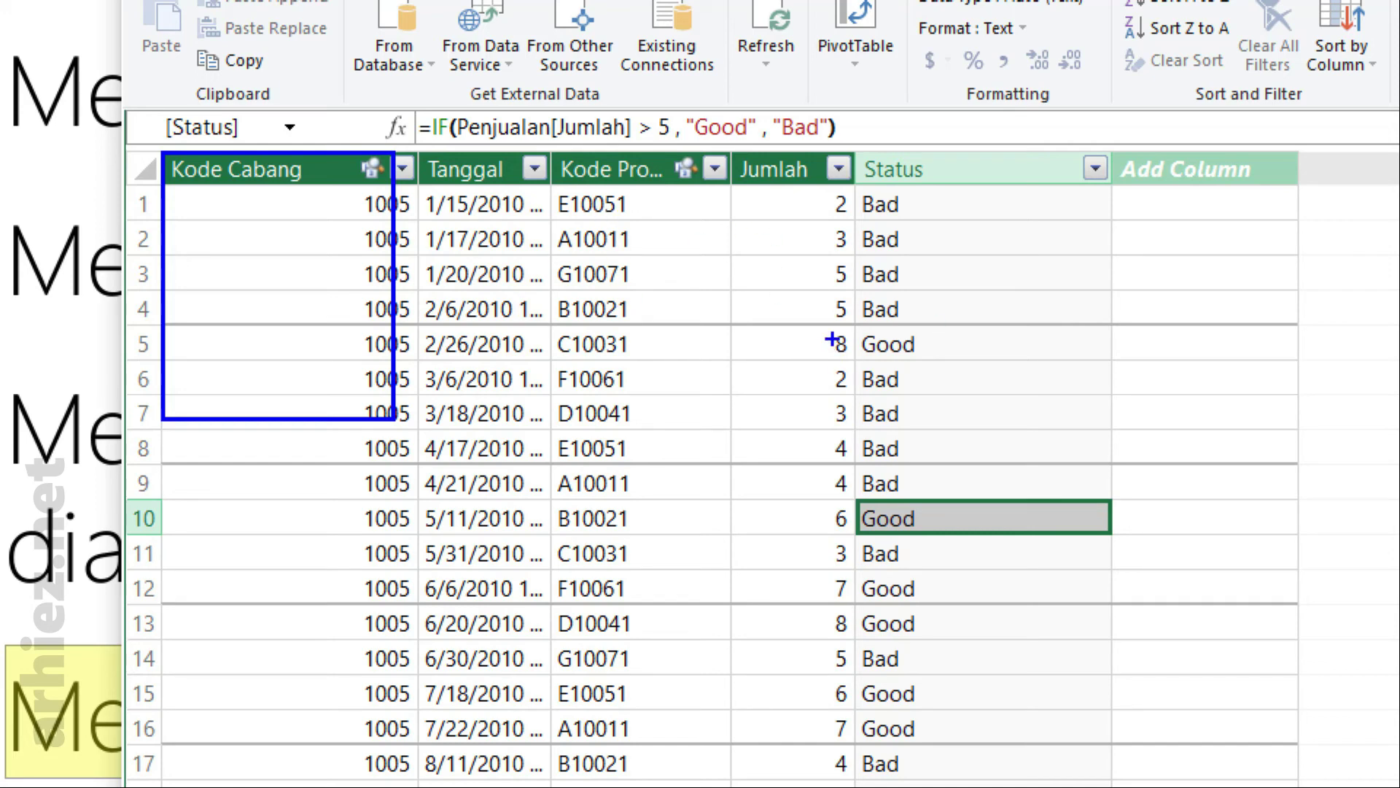
Open the Lokasi table and examine its Kode Cabang and Kota columns as the source of the city names
{"action": "key", "text": "Escape"}
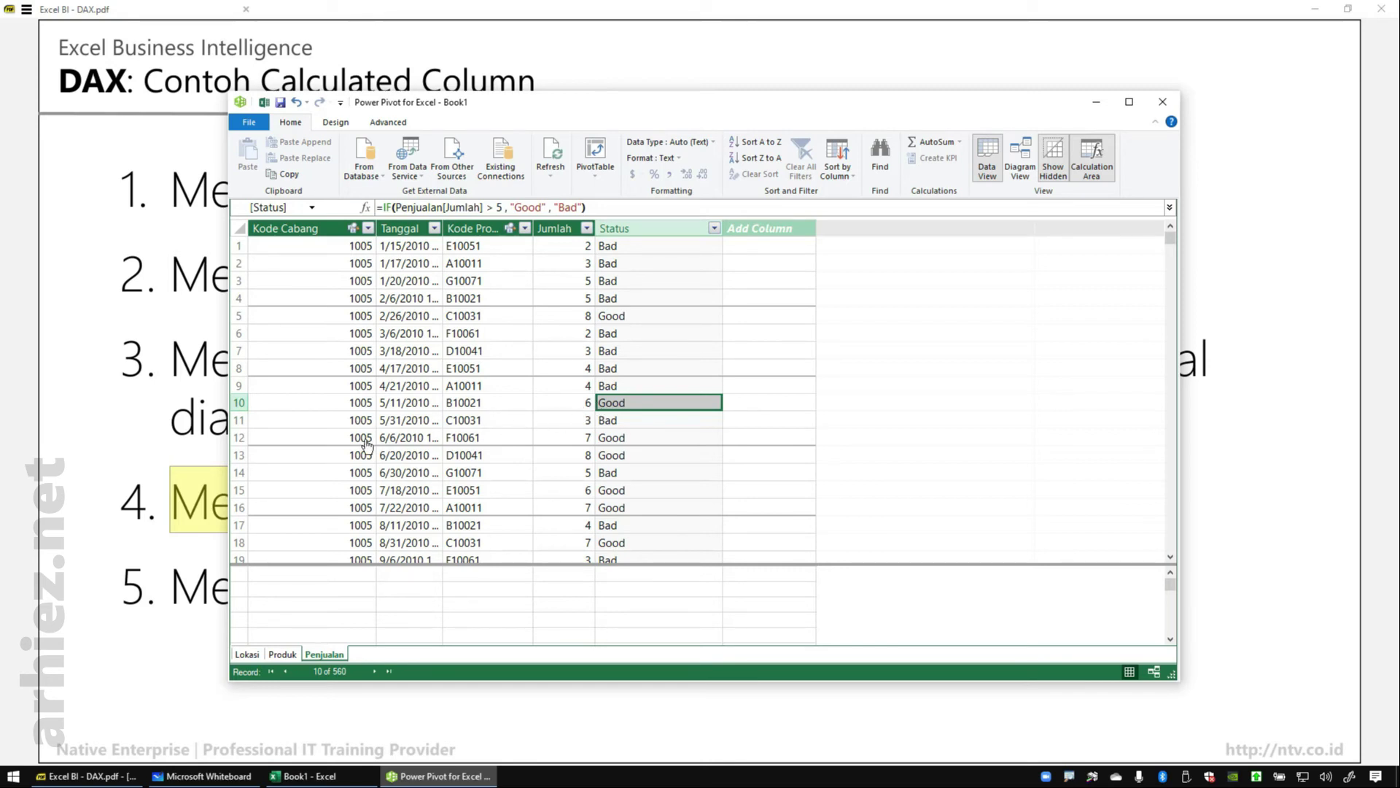
{"action": "left_click", "coordinate": [248, 655]}
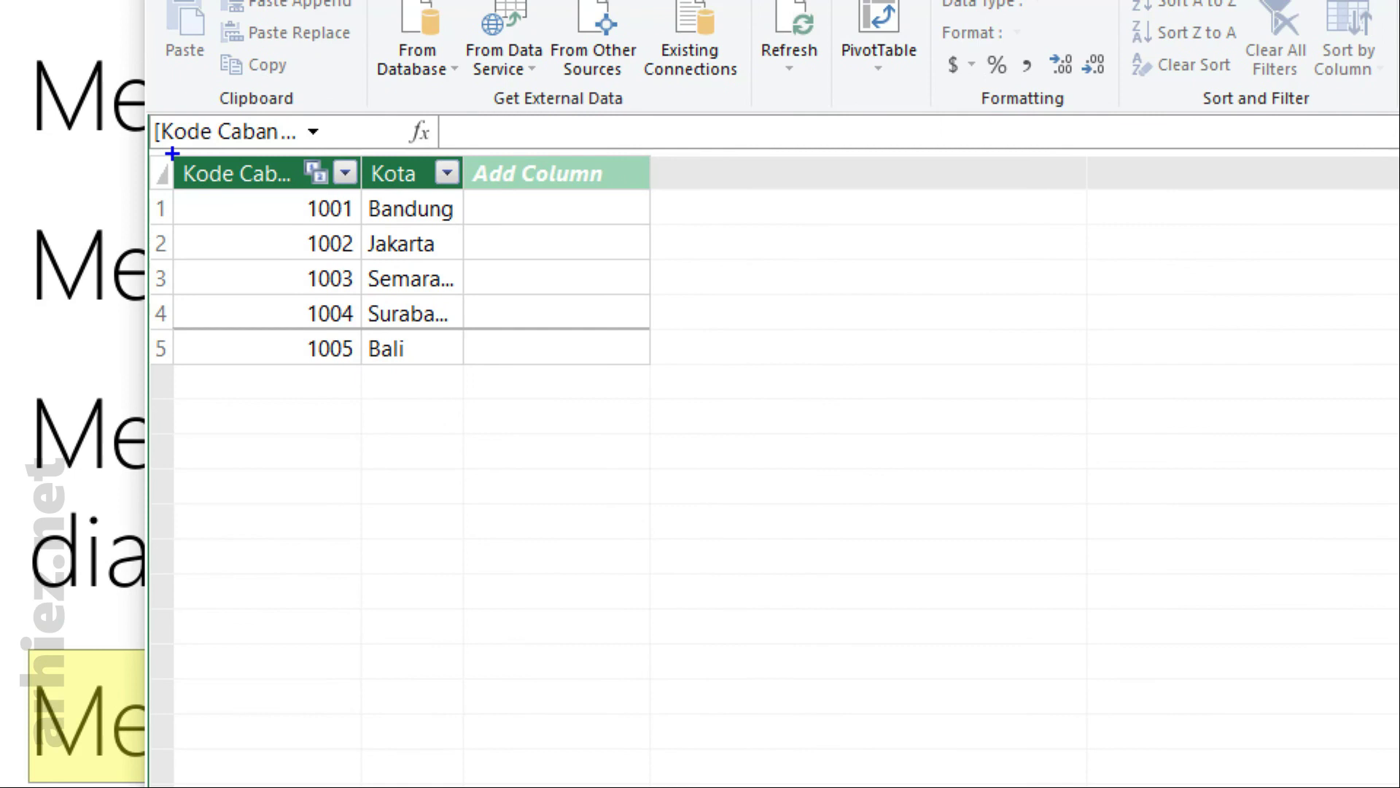
{"action": "left_click_drag", "start_coordinate": [172, 153], "coordinate": [560, 438]}
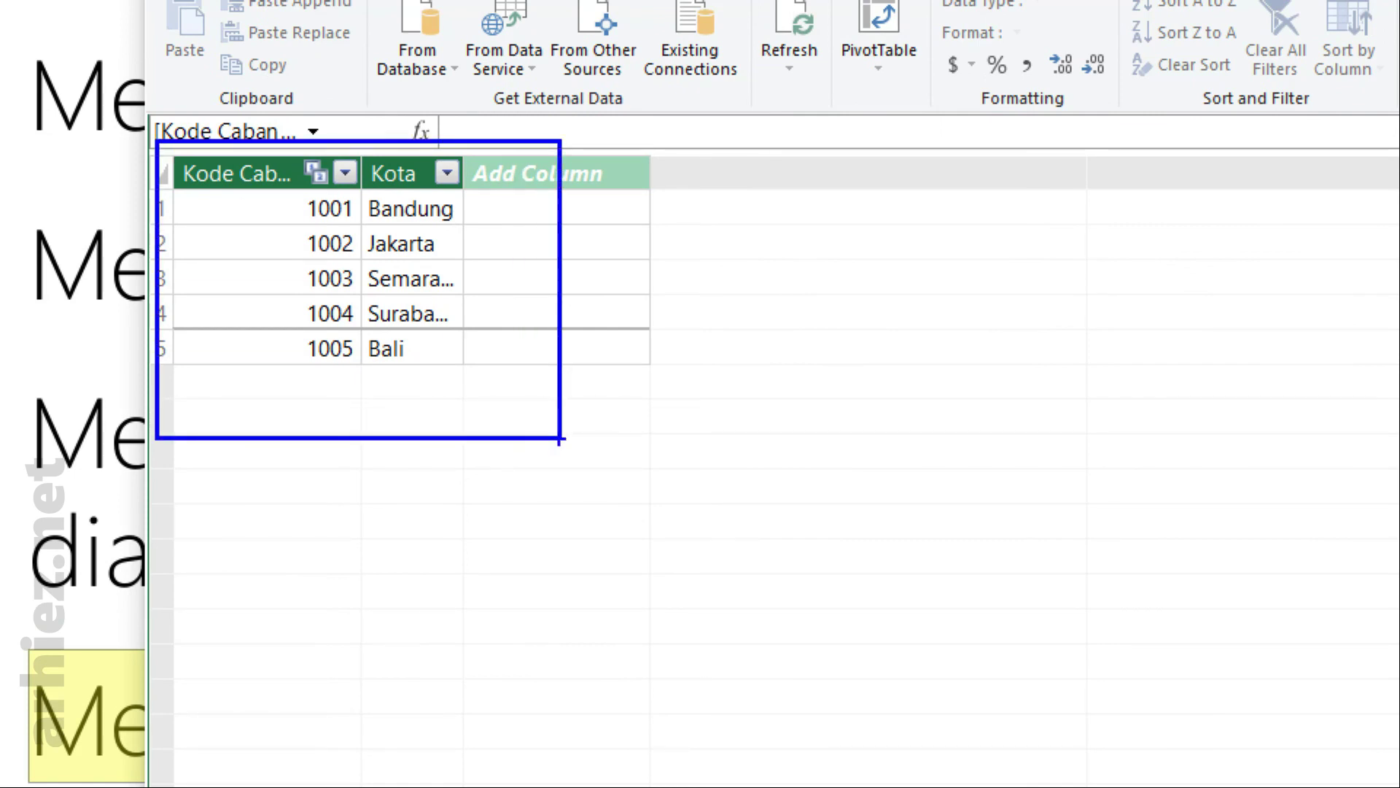
{"action": "key", "text": "Escape"}
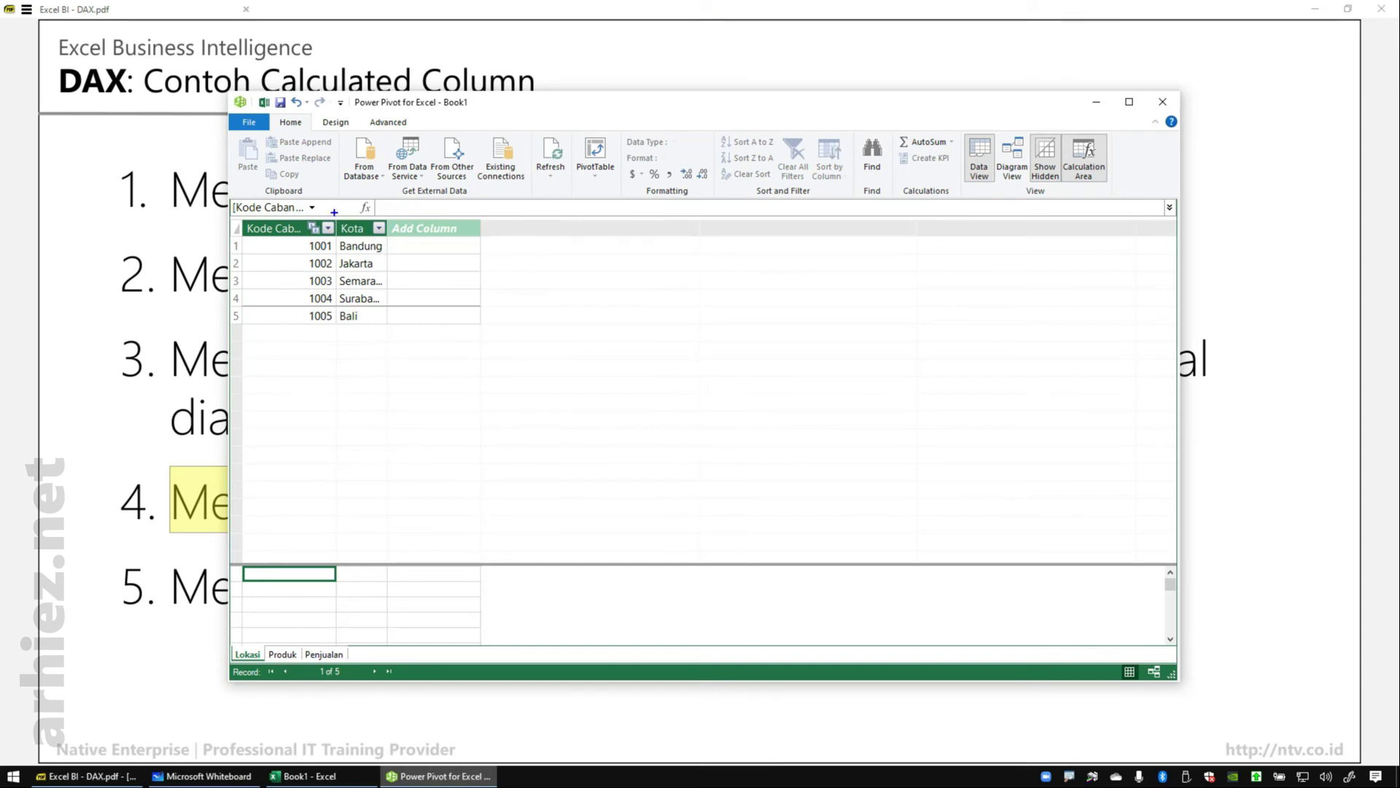
{"action": "left_click_drag", "start_coordinate": [334, 213], "coordinate": [416, 358]}
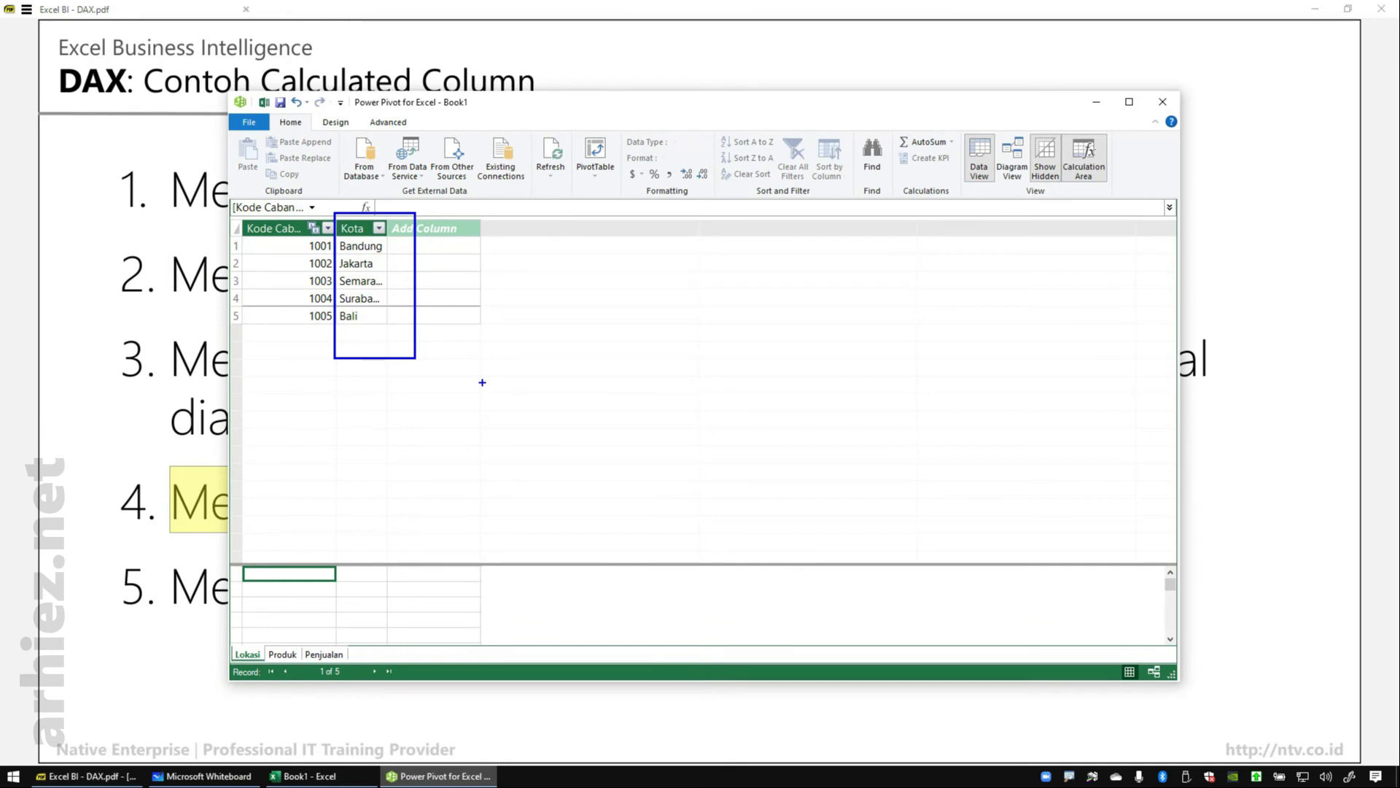
{"action": "mouse_move", "coordinate": [375, 337]}
{"action": "left_mouse_down"}
{"action": "mouse_move", "coordinate": [338, 650]}
{"action": "mouse_move", "coordinate": [325, 619]}
{"action": "mouse_move", "coordinate": [374, 619]}
{"action": "left_mouse_up"}
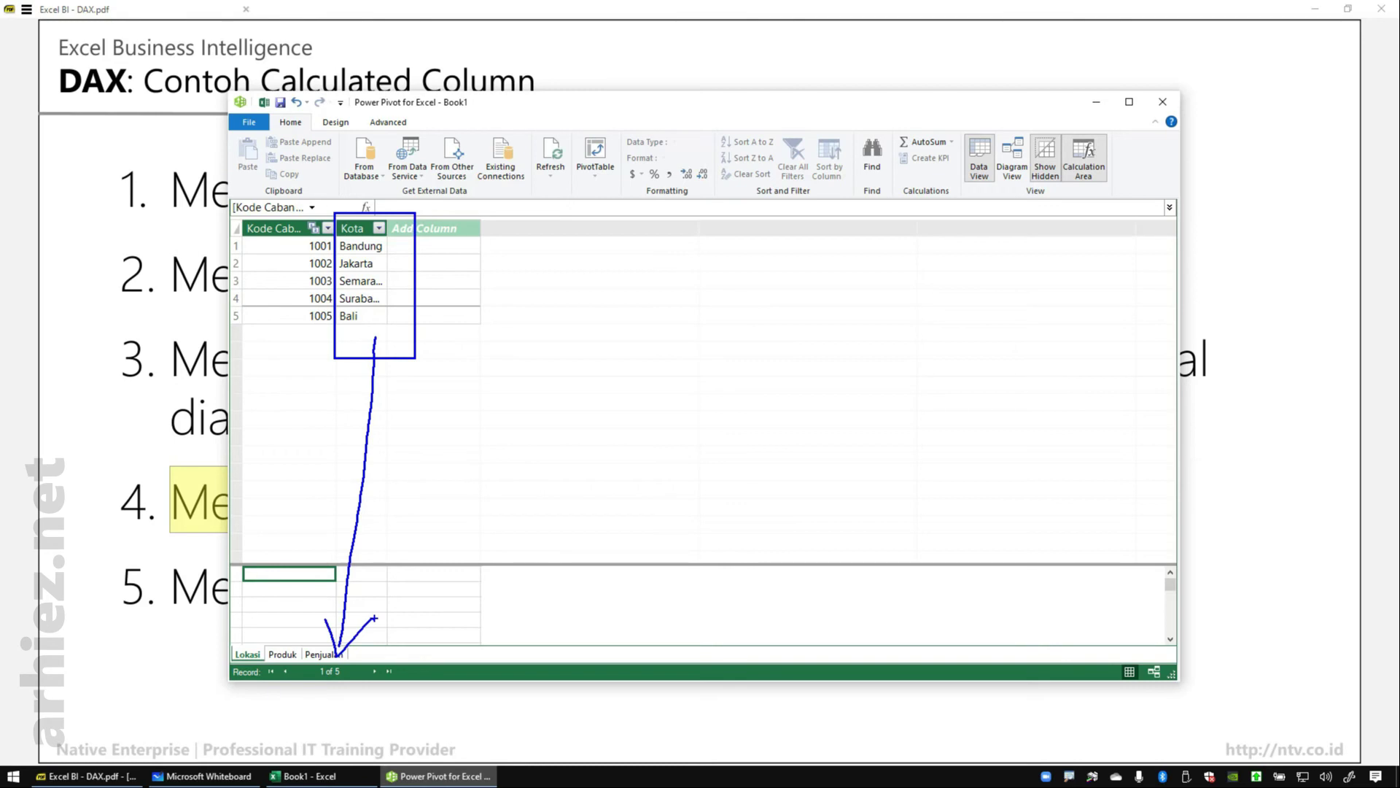
{"action": "key", "text": "Escape"}
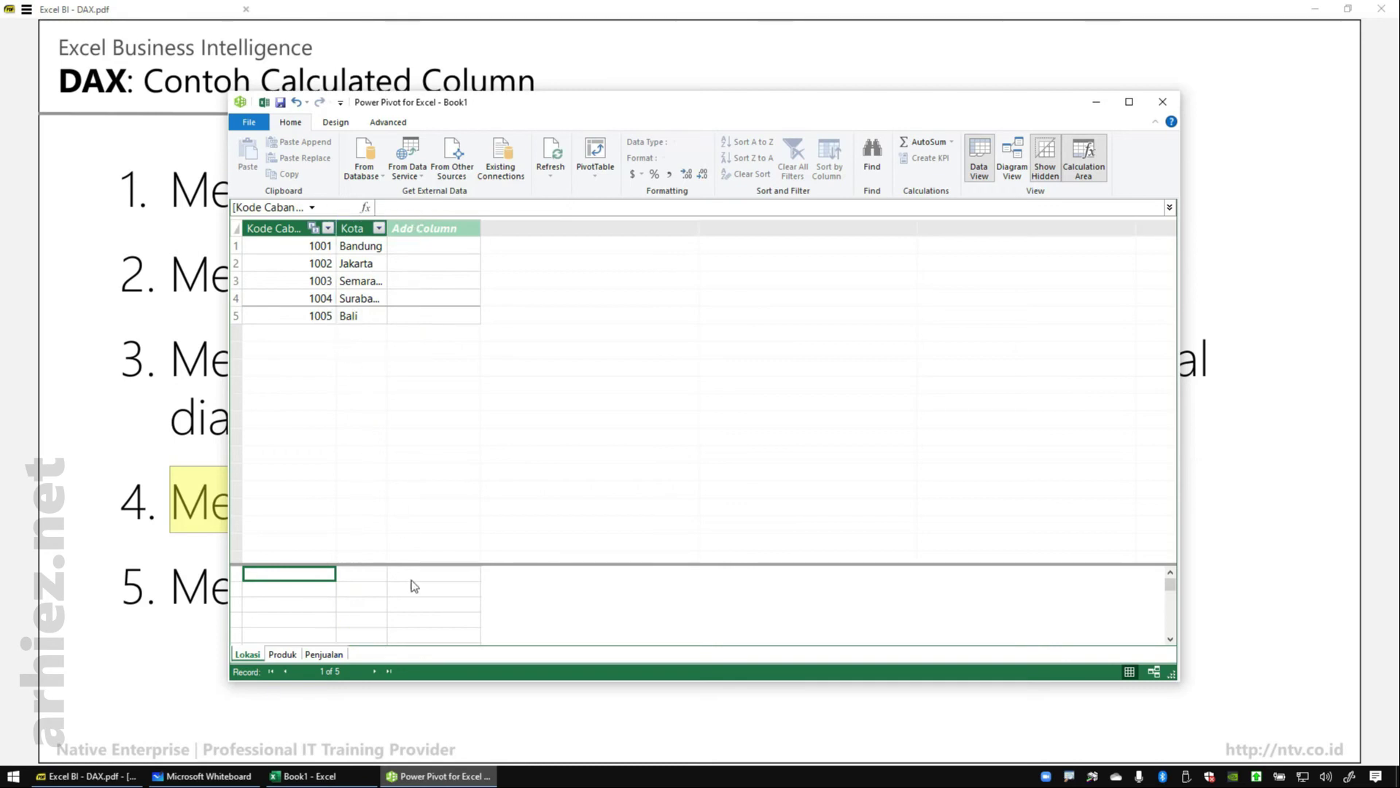
Add a calculated column to the Penjualan table with the formula =RELATED(Lokasi[Kota])
{"action": "left_click", "coordinate": [326, 654]}
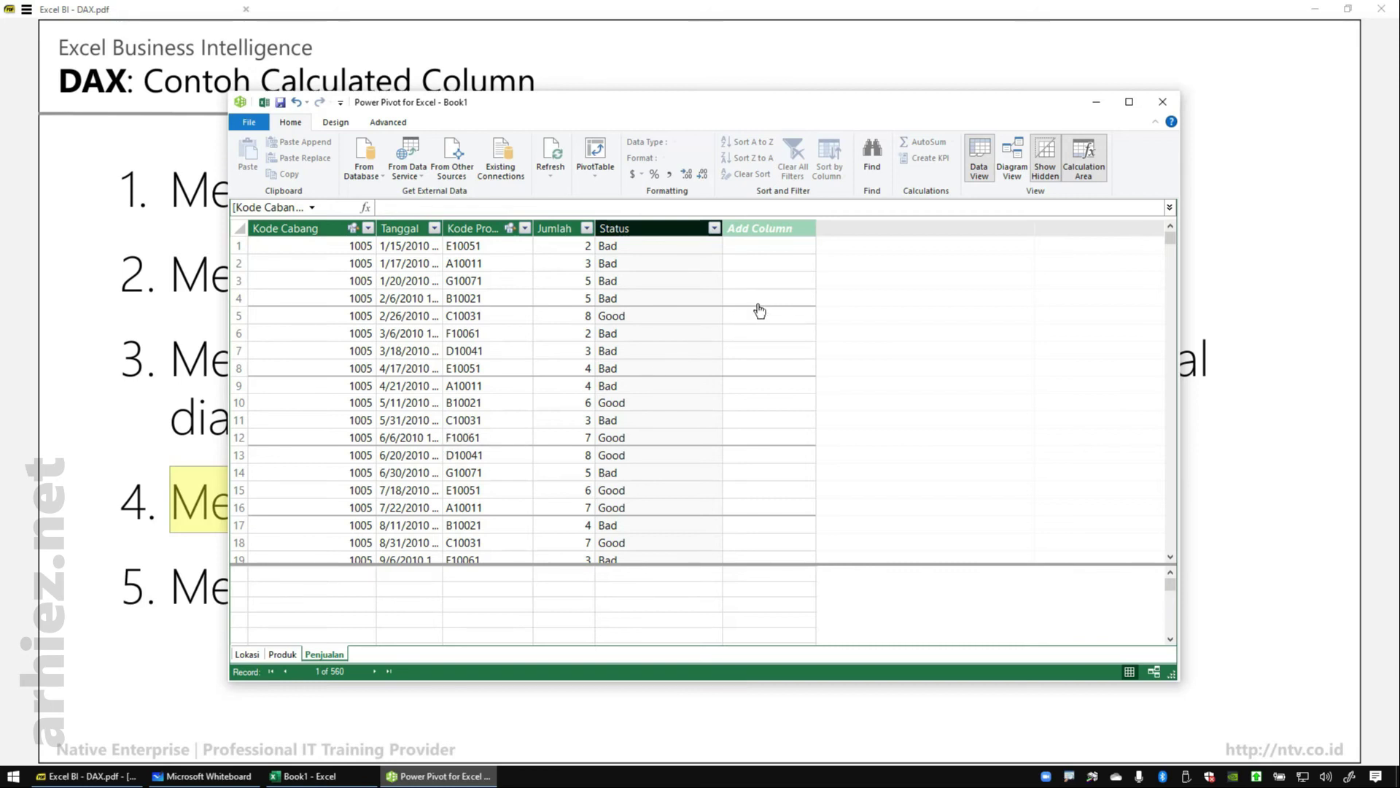
{"action": "left_click", "coordinate": [764, 230]}
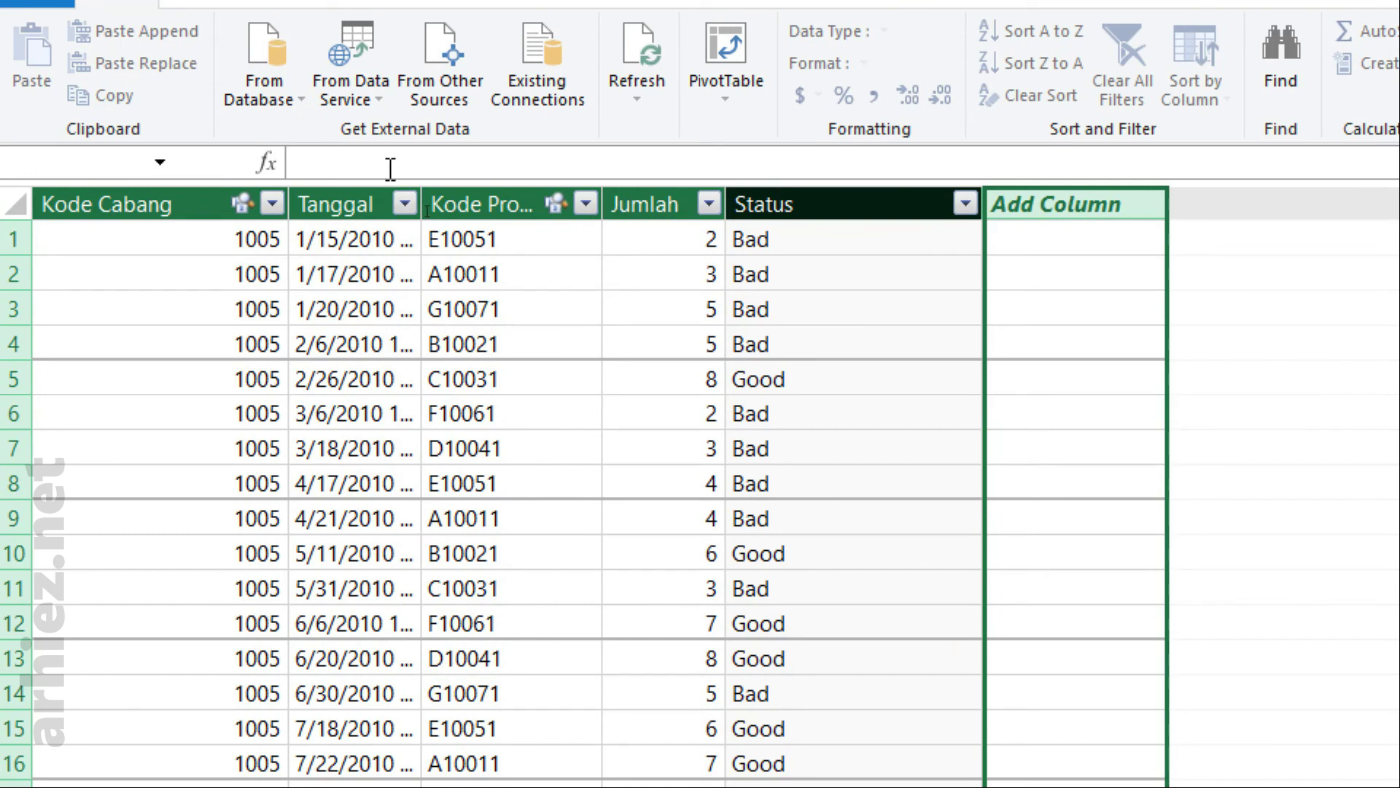
{"action": "left_click", "coordinate": [390, 164]}
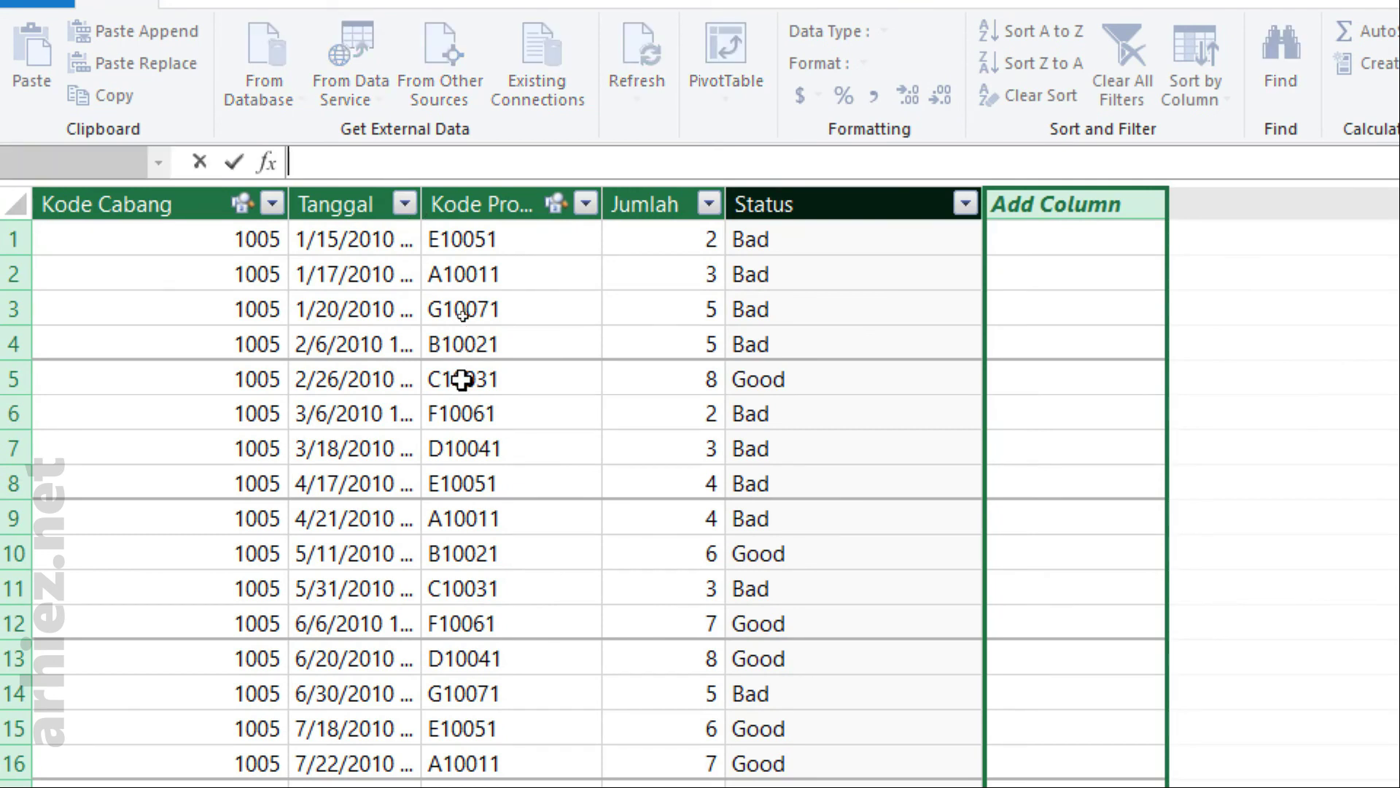
{"action": "type", "text": "=RELATE"}
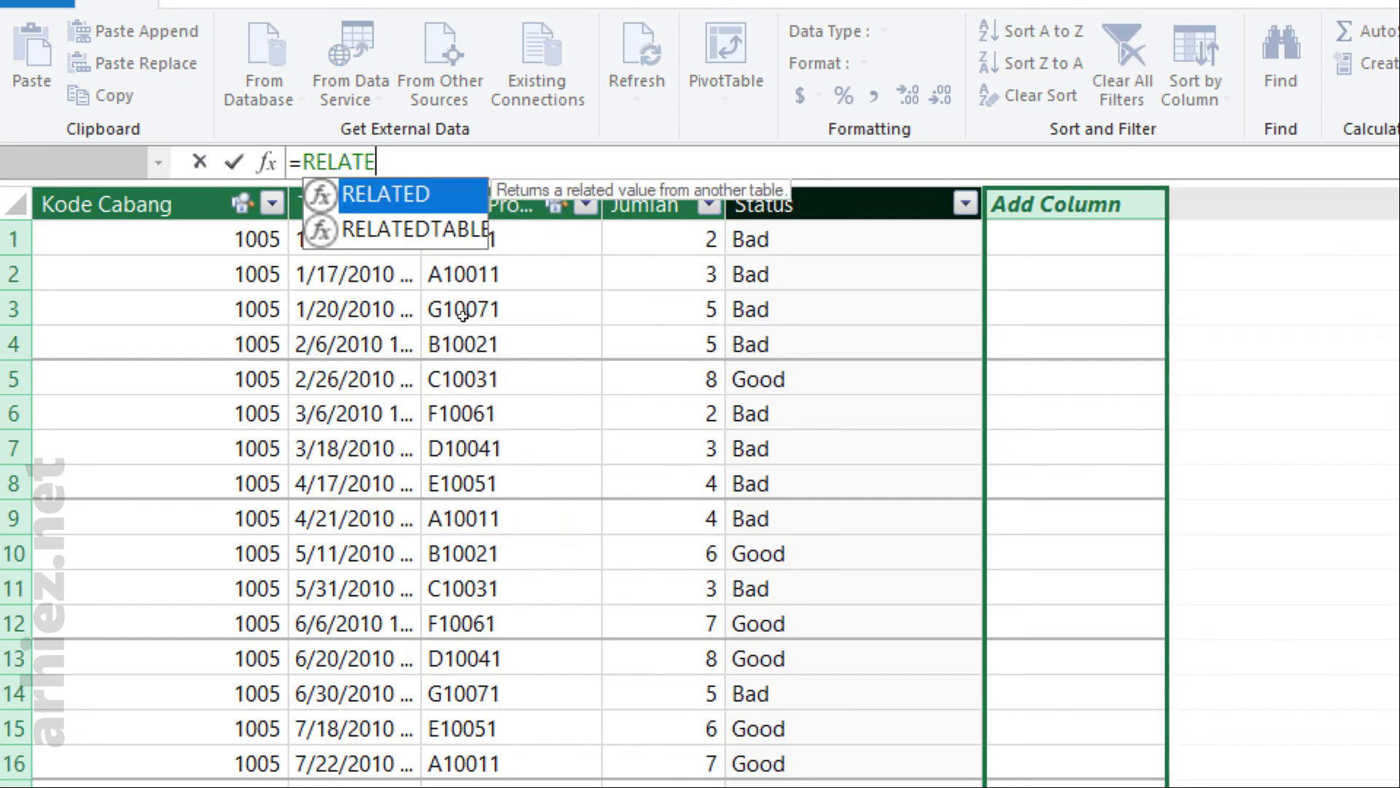
{"action": "type", "text": "D("}
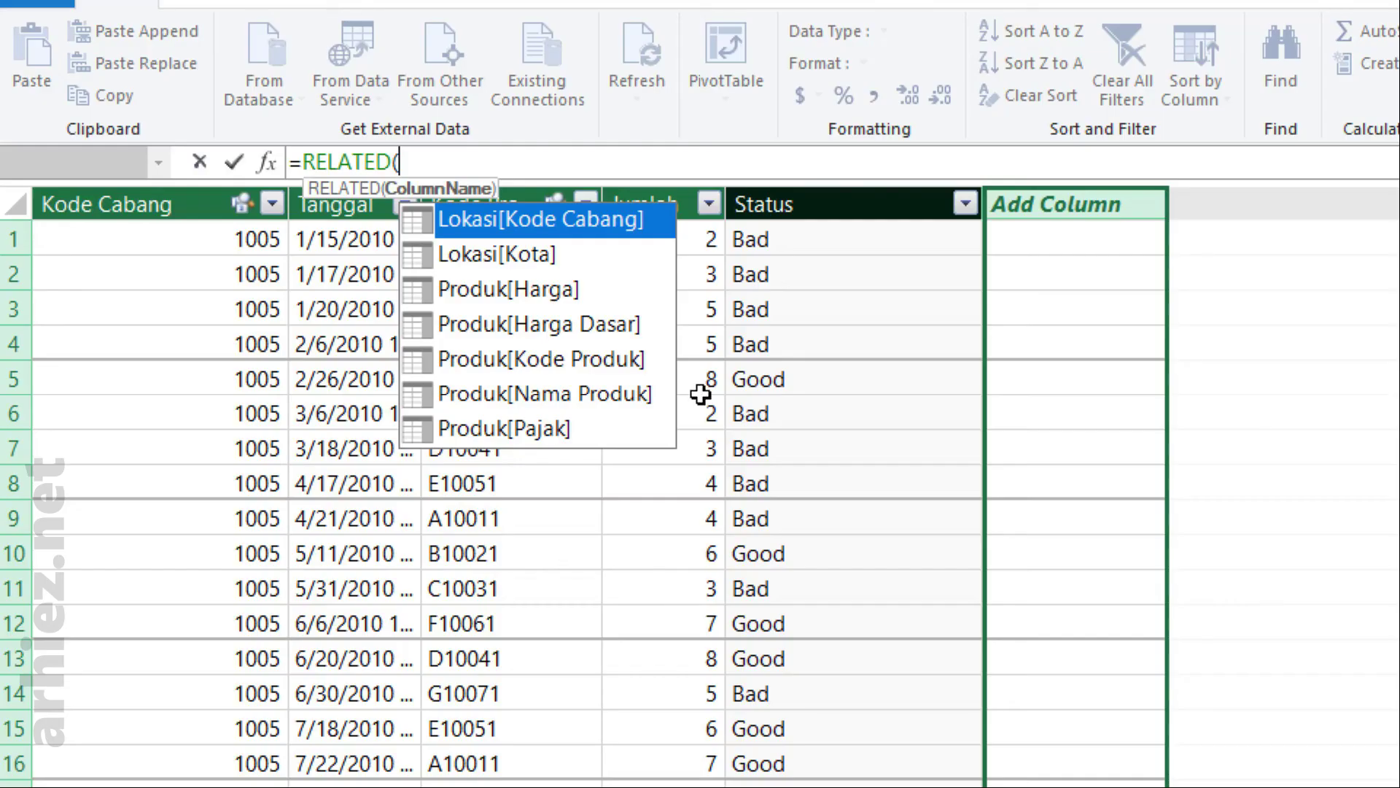
{"action": "key", "text": "Down"}
{"action": "key", "text": "Tab"}
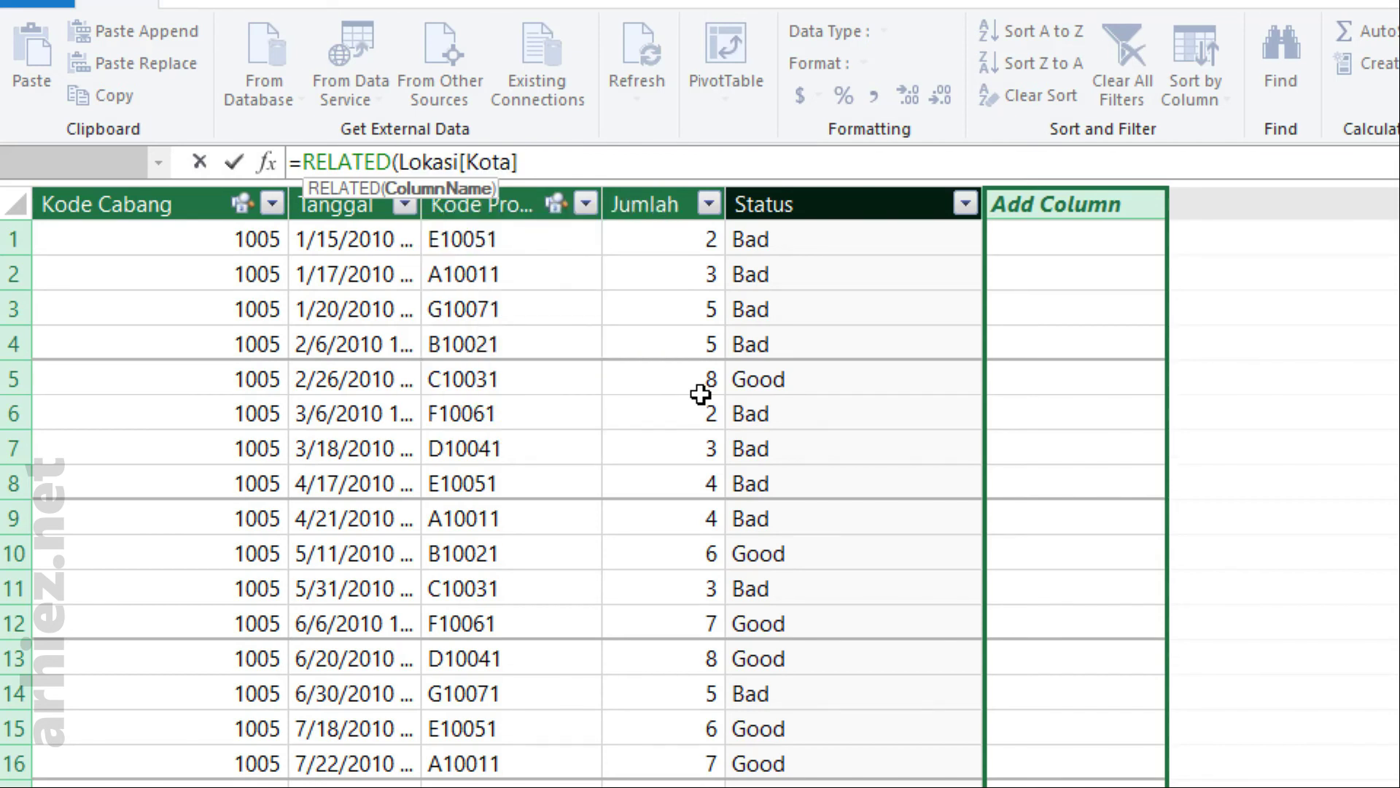
{"action": "type", "text": ")"}
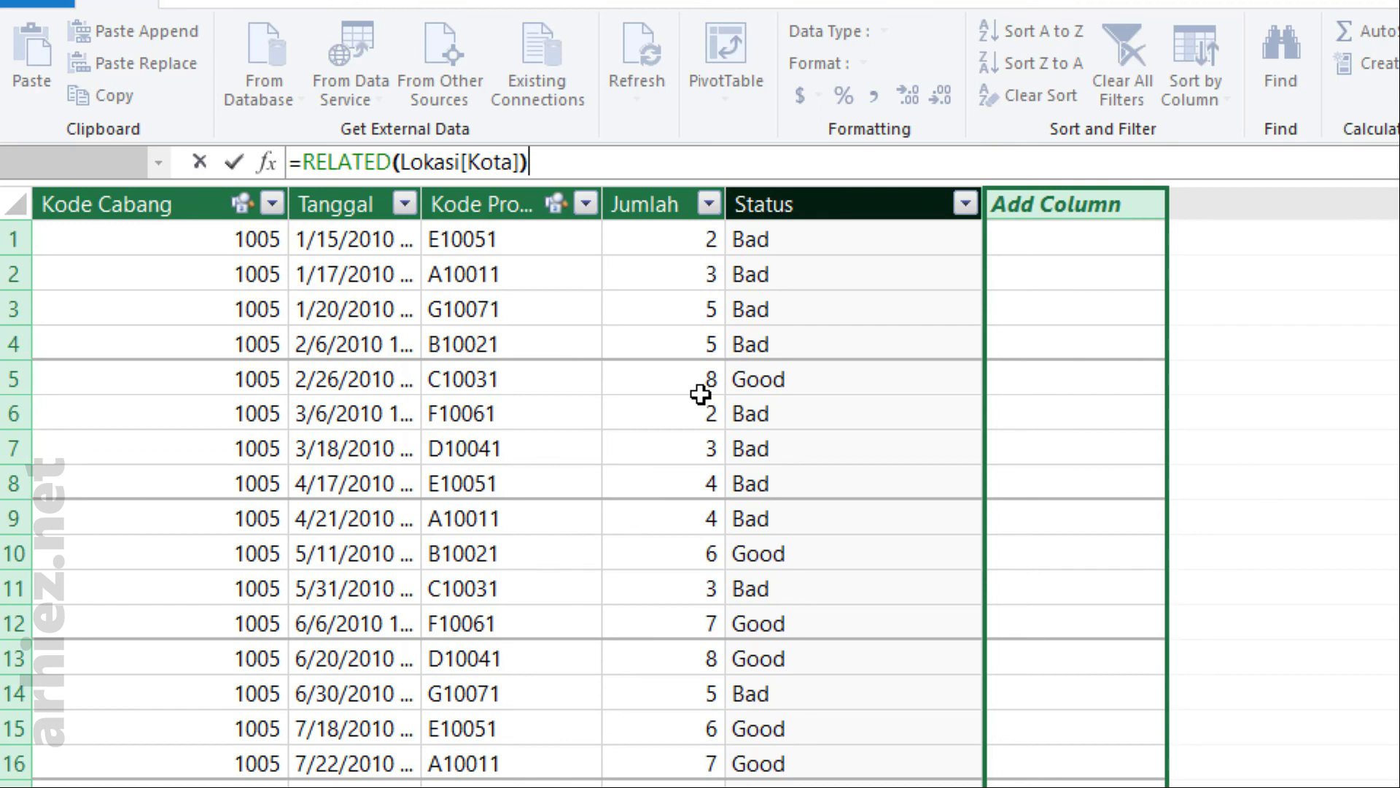
{"action": "key", "text": "Return"}
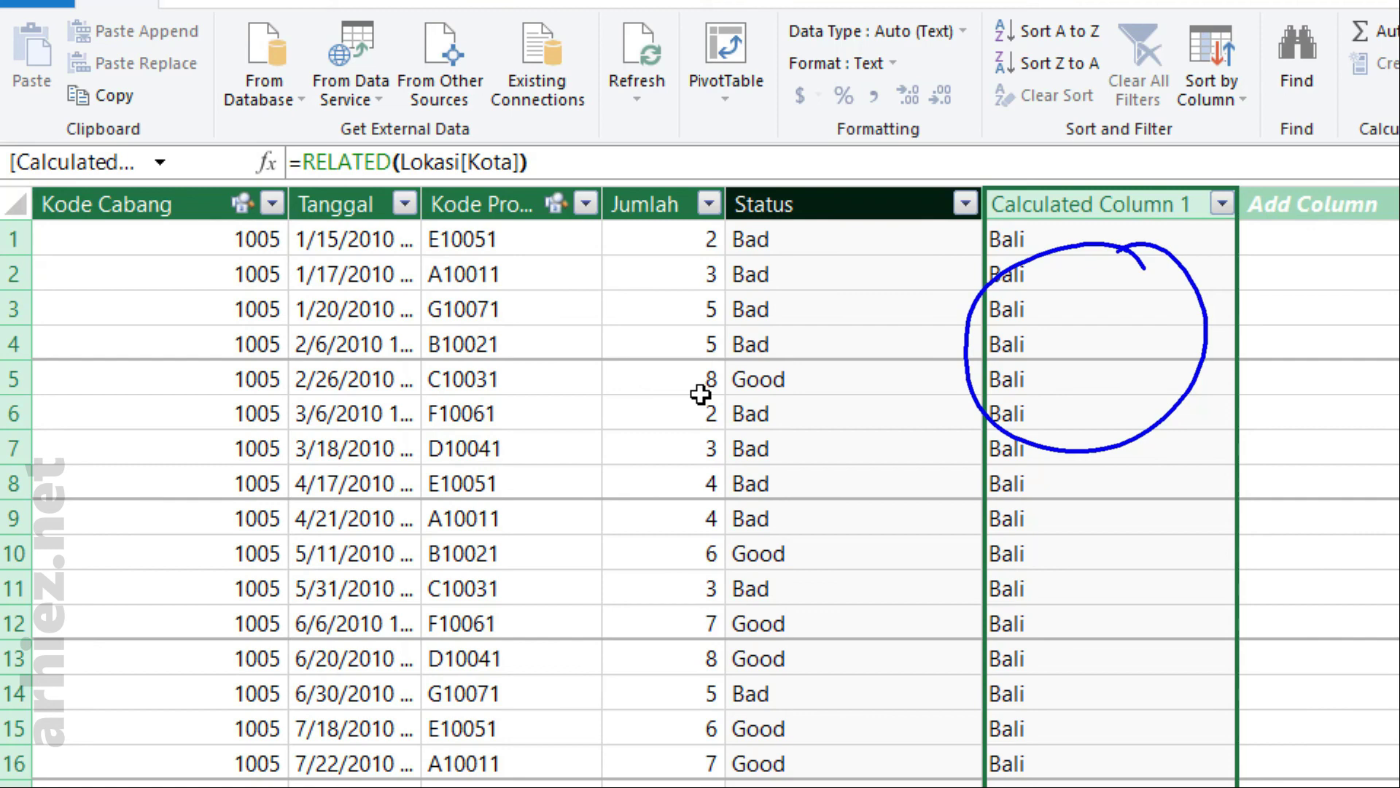
{"action": "key", "text": "Escape"}
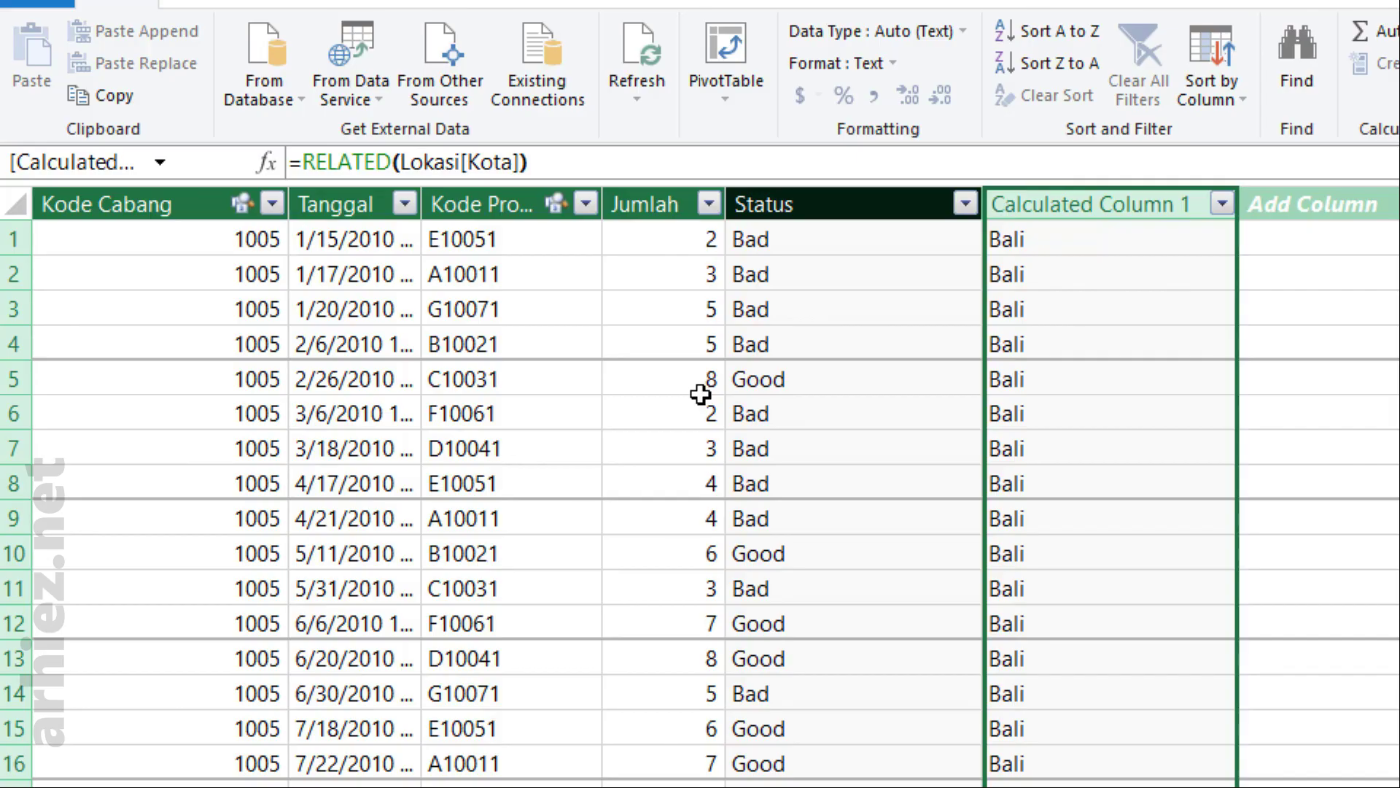
{"action": "key", "text": "Escape"}
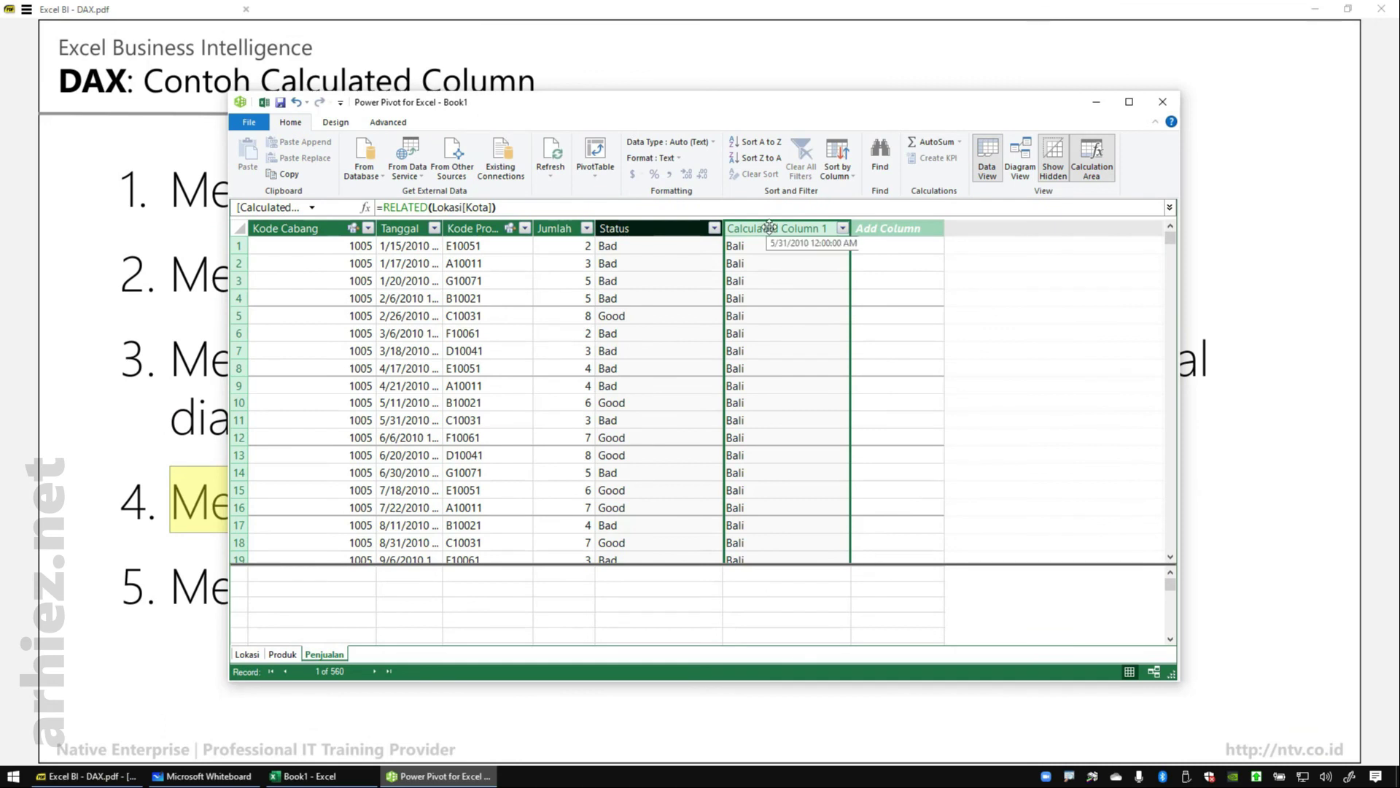
Rename the new RELATED calculated column in the Penjualan table as Kota
{"action": "double_click", "coordinate": [770, 227]}
{"action": "type", "text": "Ko"}
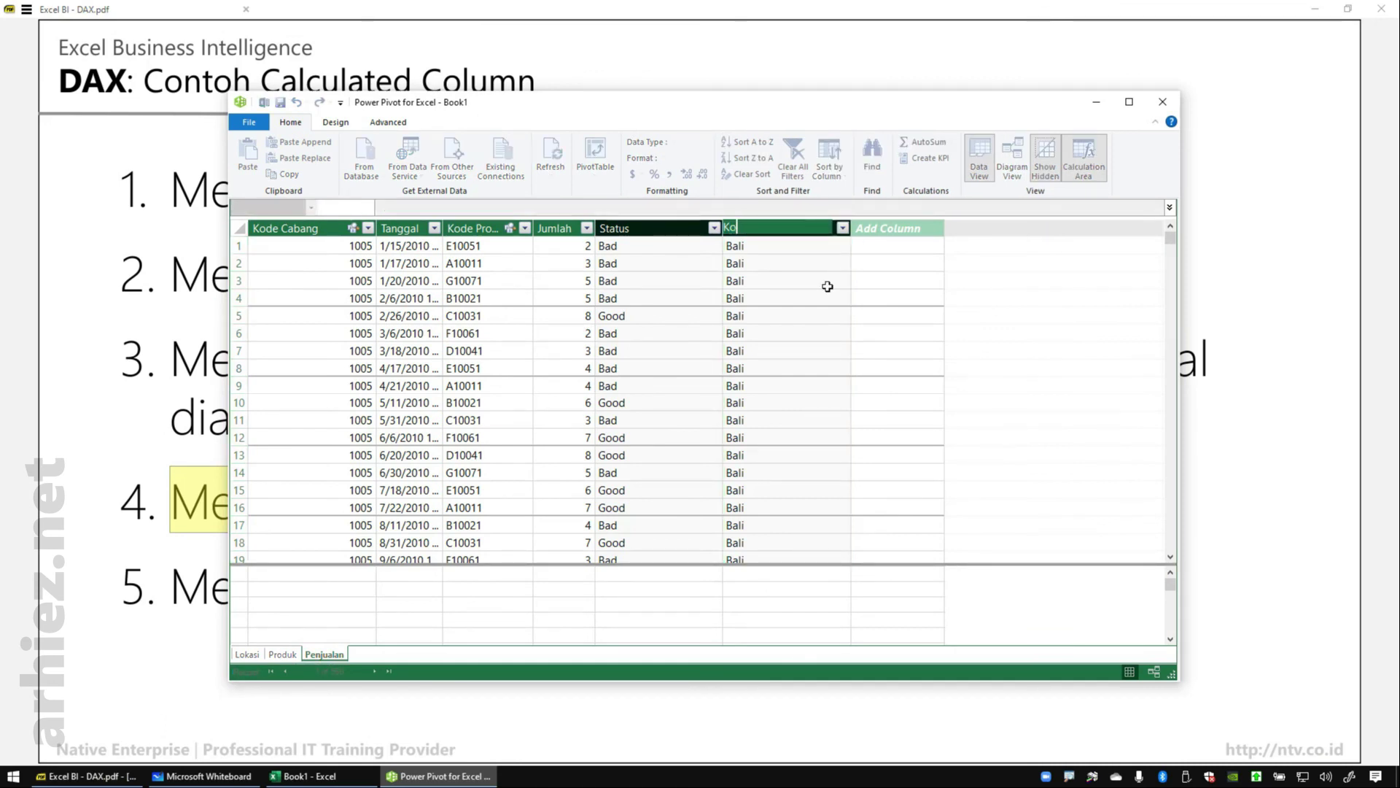
{"action": "type", "text": "ta"}
{"action": "key", "text": "Return"}
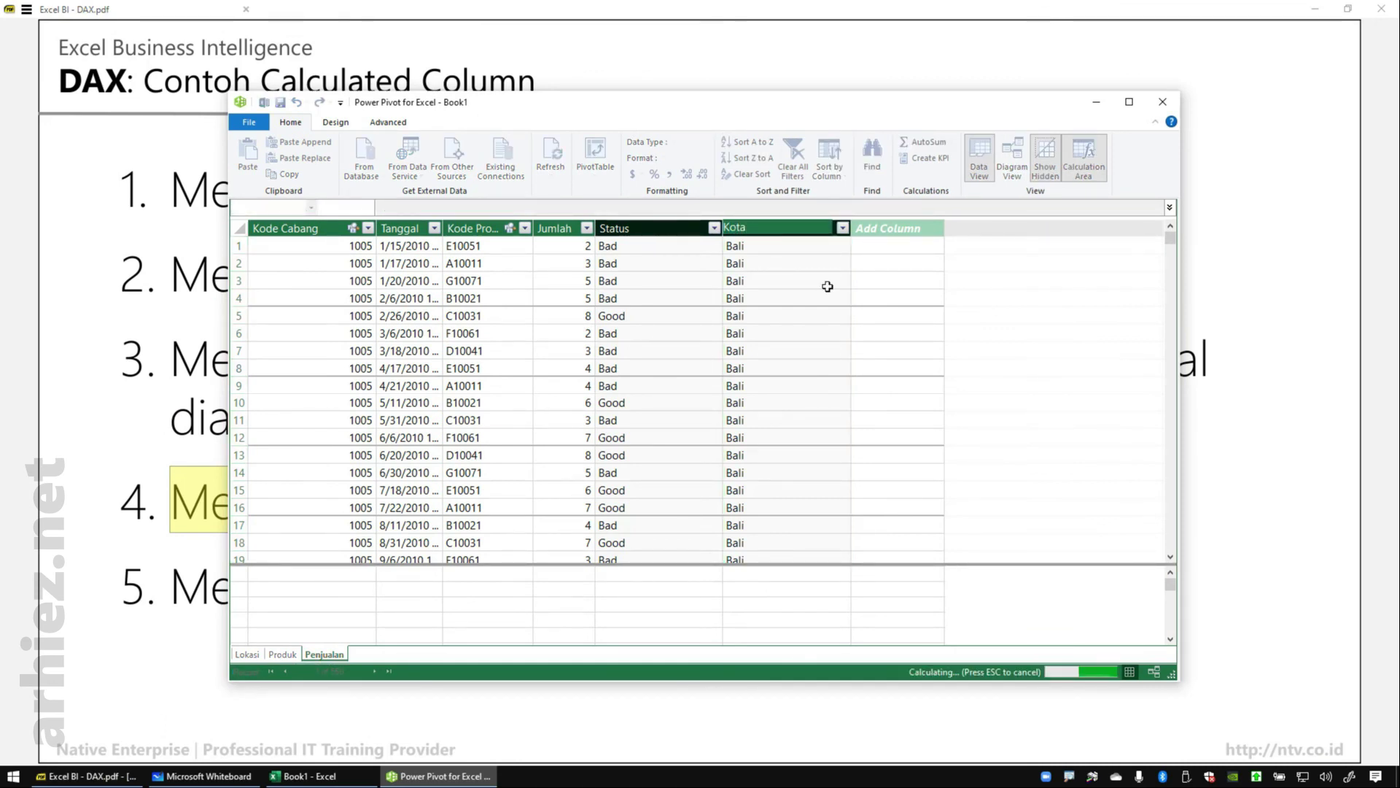
Switch to Excel BI - DAX.pdf, highlight the fifth calculated column exercise, and return to the Power Pivot window
{"action": "left_click", "coordinate": [186, 593]}
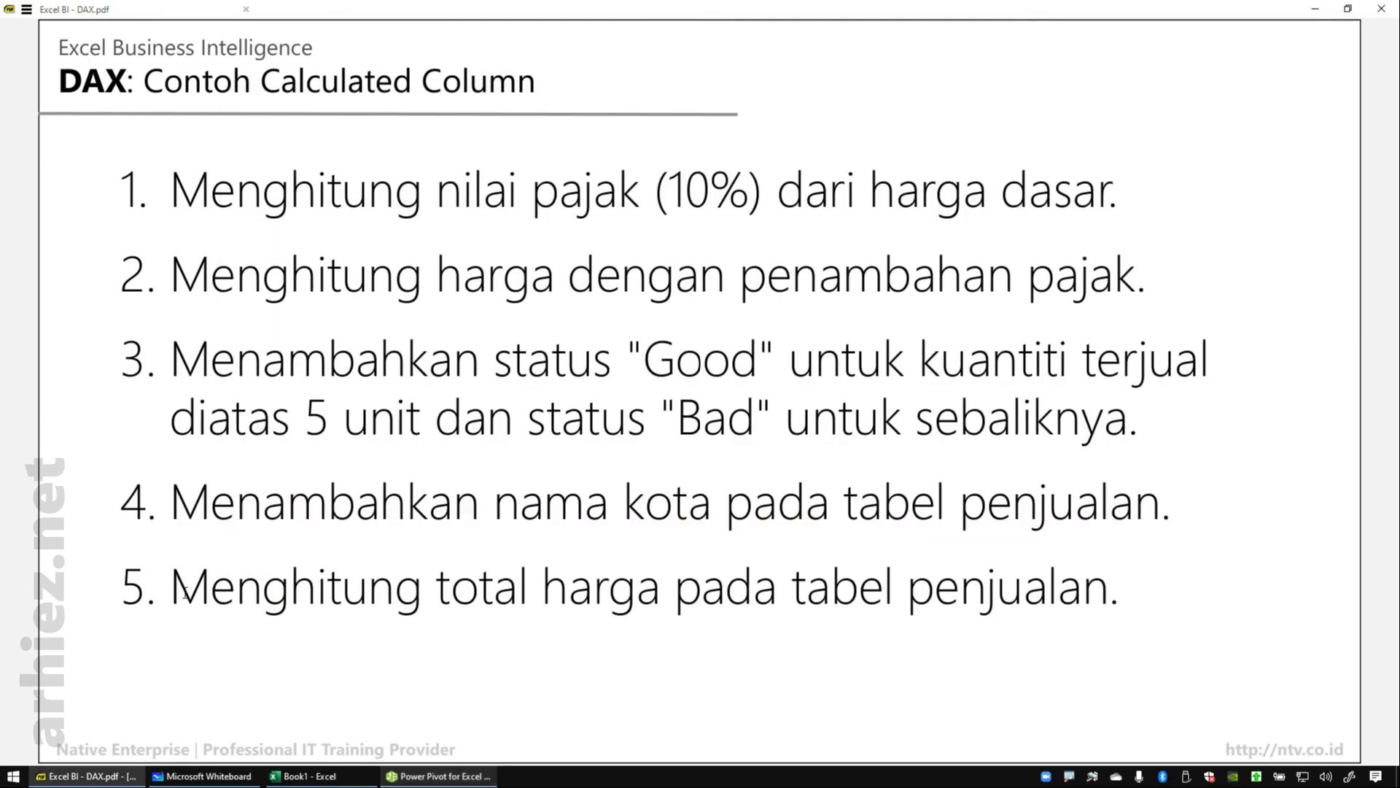
{"action": "left_click_drag", "start_coordinate": [184, 593], "coordinate": [1107, 582]}
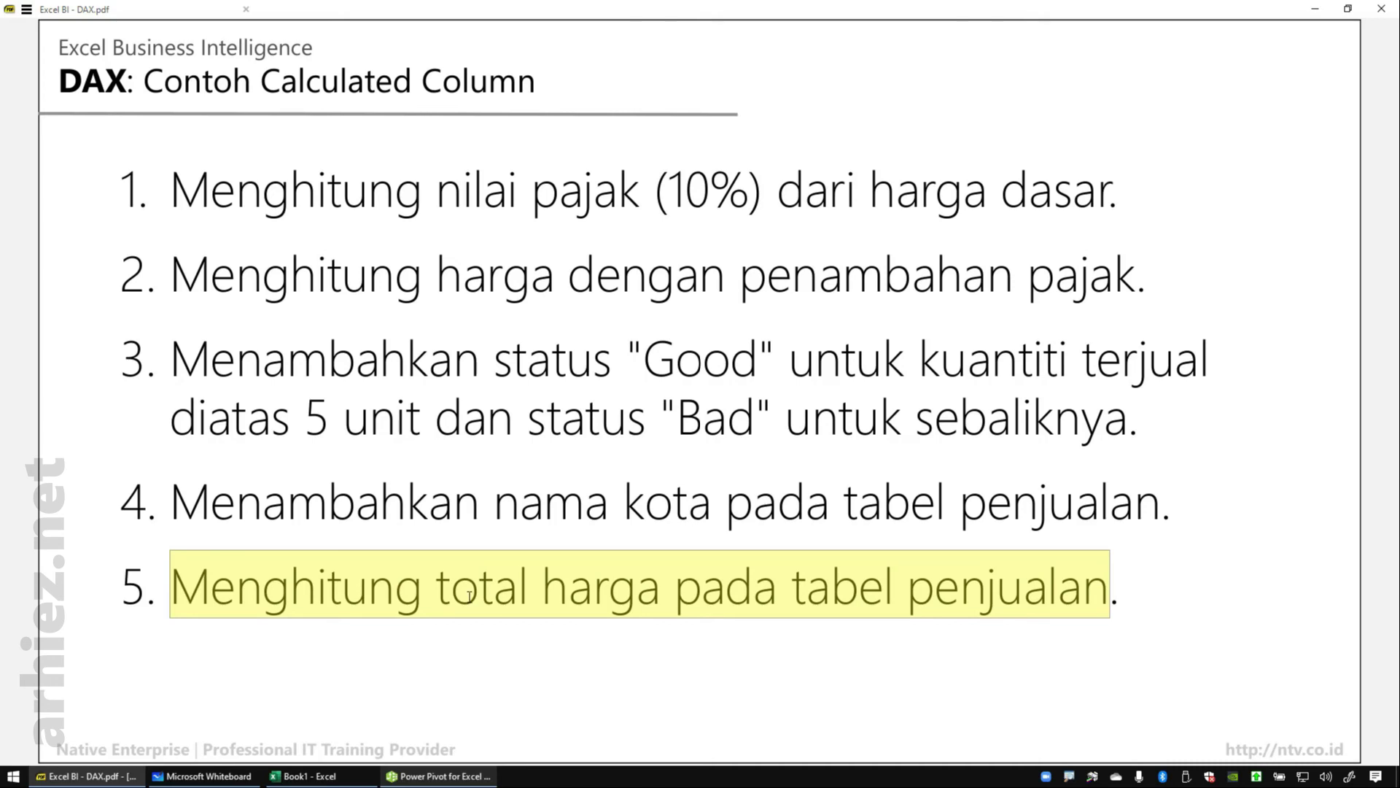
{"action": "left_click", "coordinate": [452, 779]}
{"action": "left_click", "coordinate": [904, 436]}
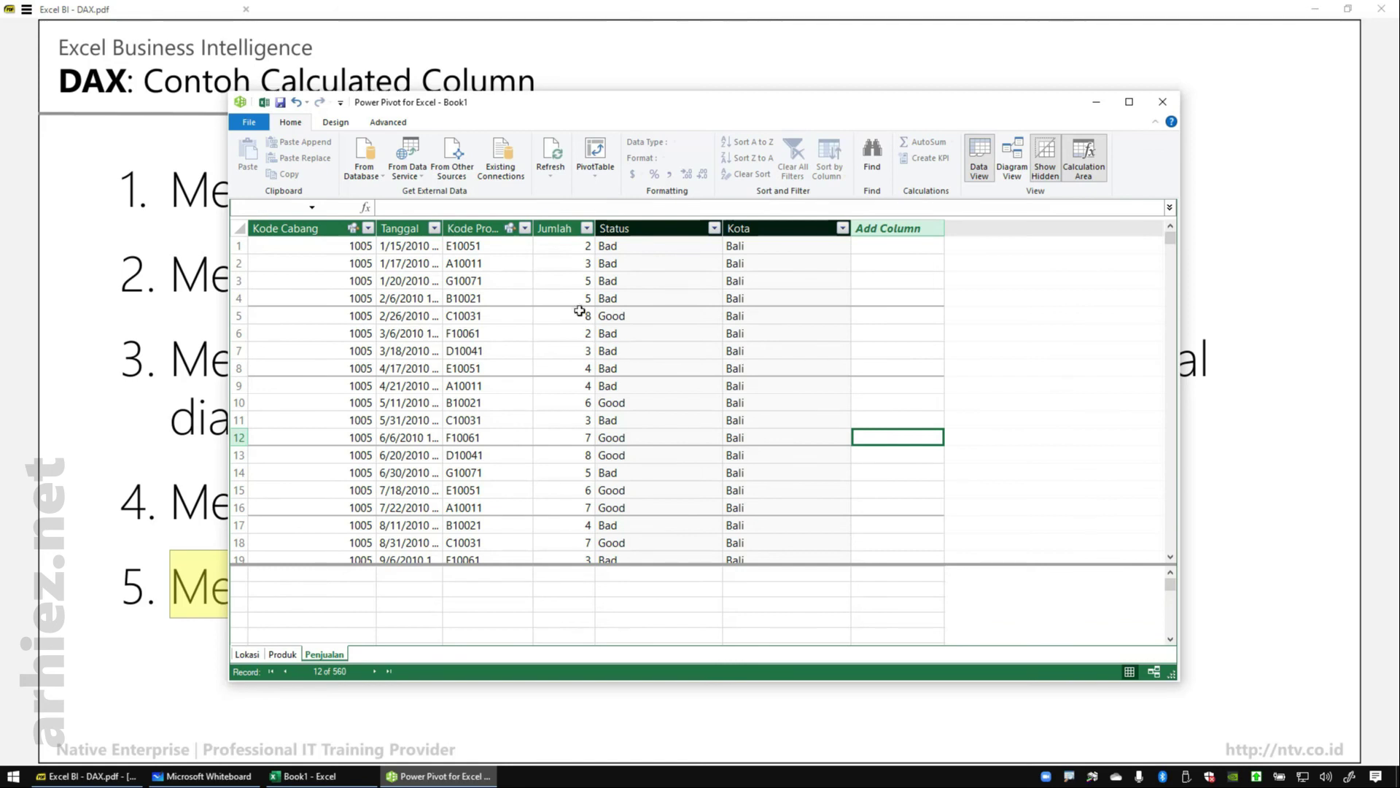
Examine the Jumlah column of the Penjualan table and the Harga column of the Produk table
{"action": "mouse_move", "coordinate": [530, 212]}
{"action": "left_mouse_down"}
{"action": "mouse_move", "coordinate": [560, 261]}
{"action": "mouse_move", "coordinate": [594, 414]}
{"action": "left_mouse_up"}
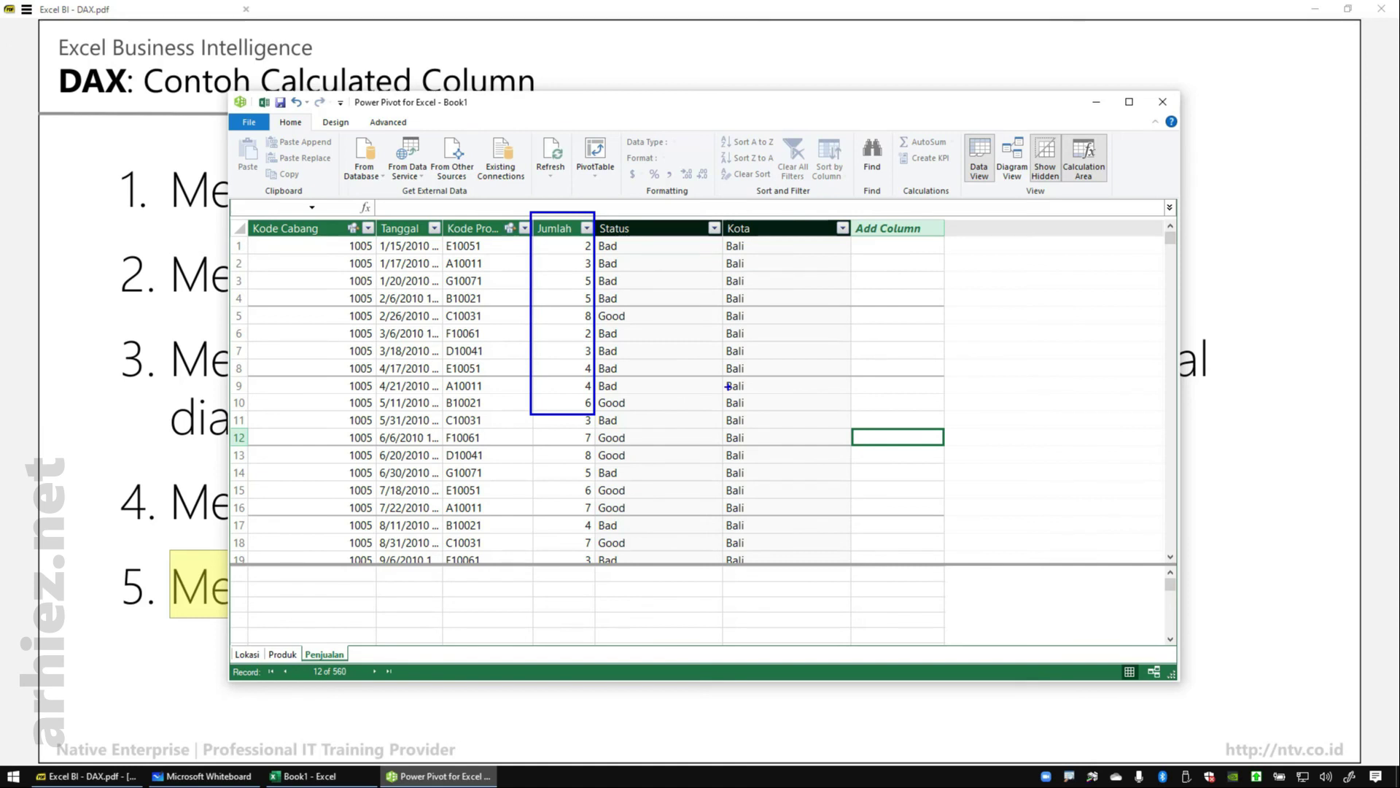
{"action": "key", "text": "Escape"}
{"action": "left_click", "coordinate": [283, 654]}
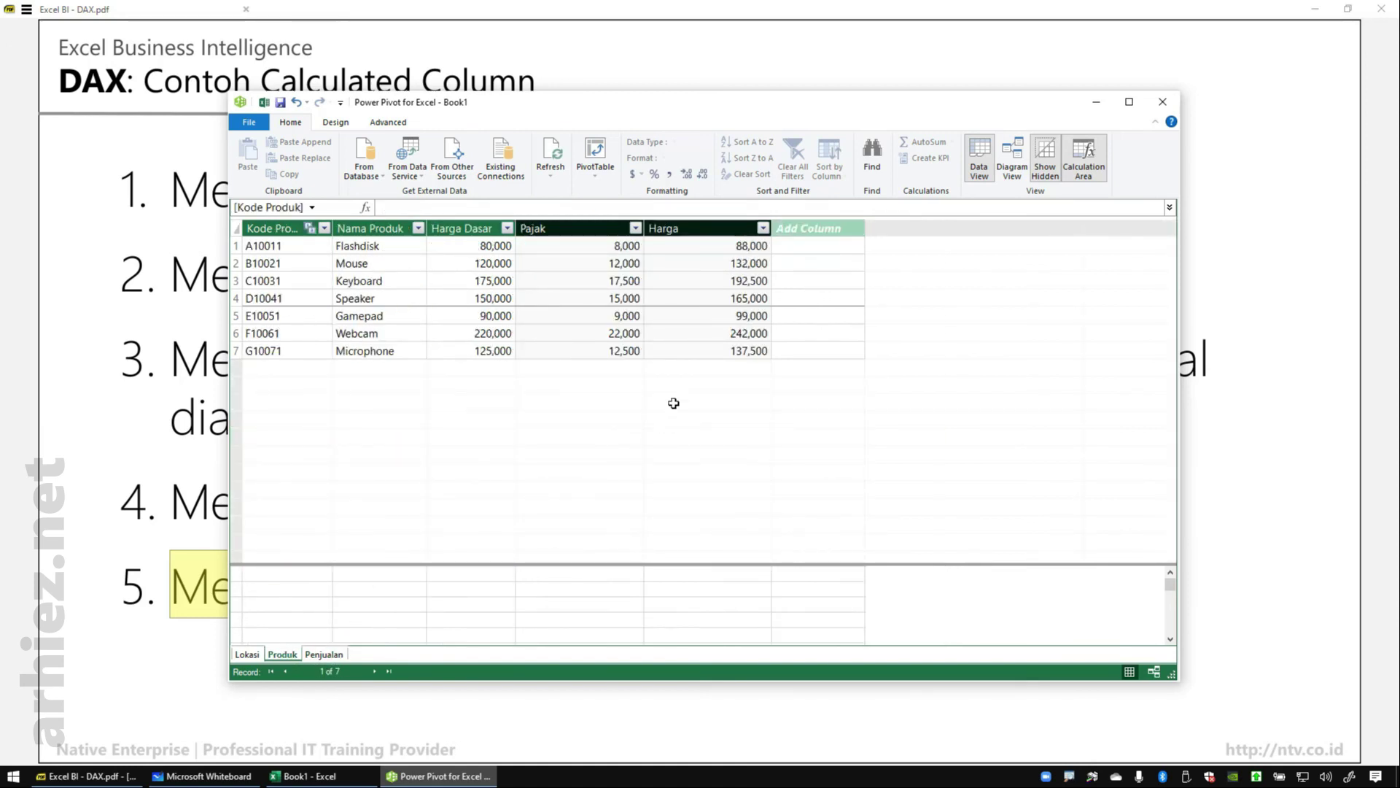
{"action": "left_click_drag", "start_coordinate": [646, 215], "coordinate": [778, 383]}
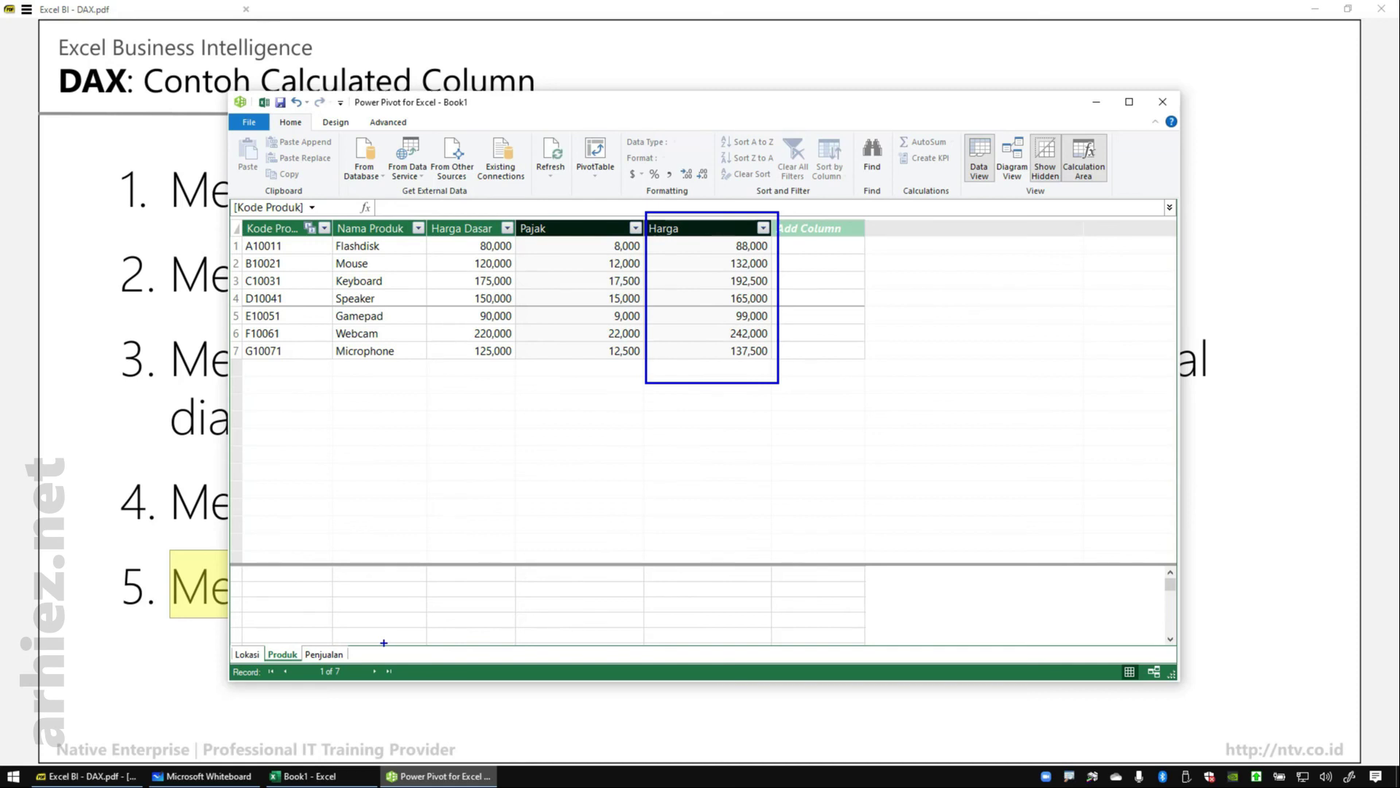
{"action": "key", "text": "Escape"}
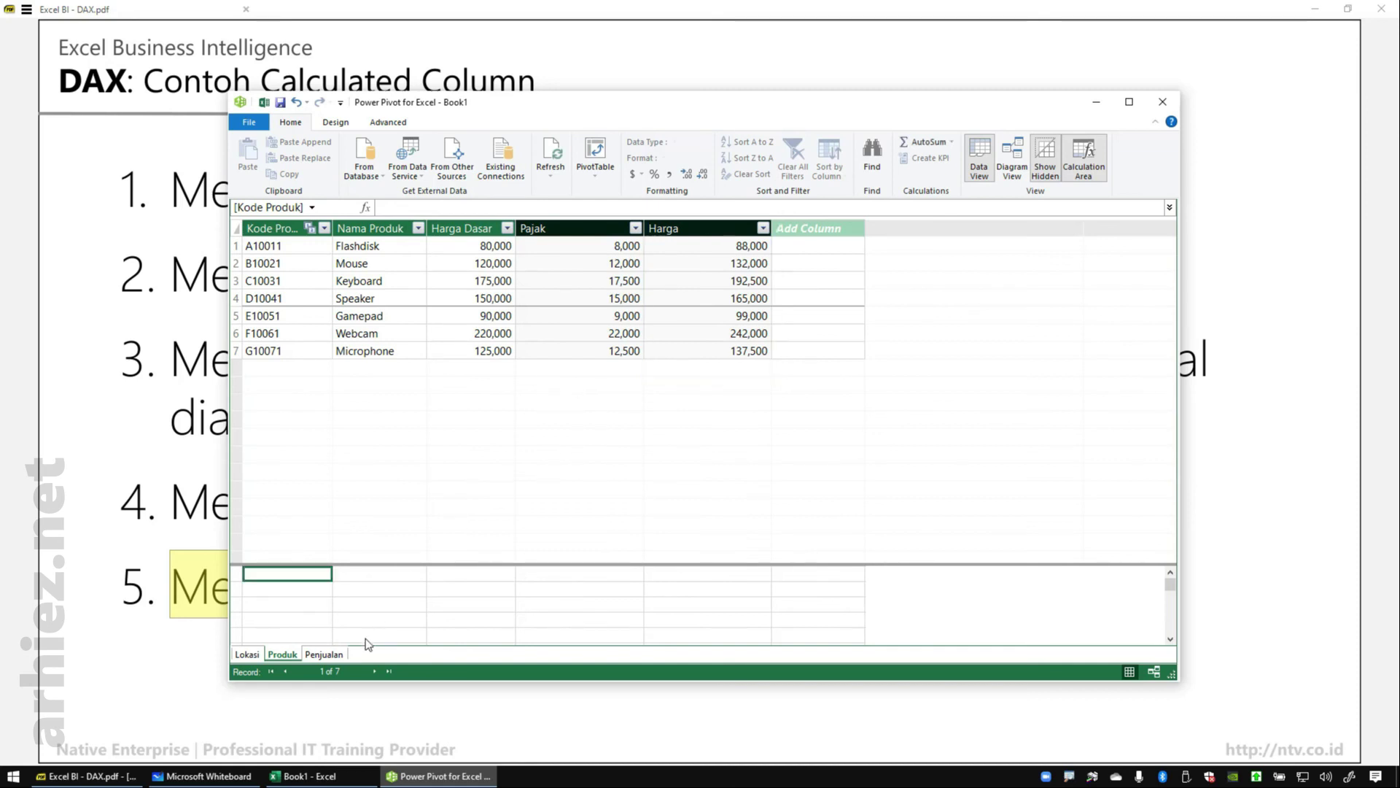
{"action": "left_click", "coordinate": [324, 654]}
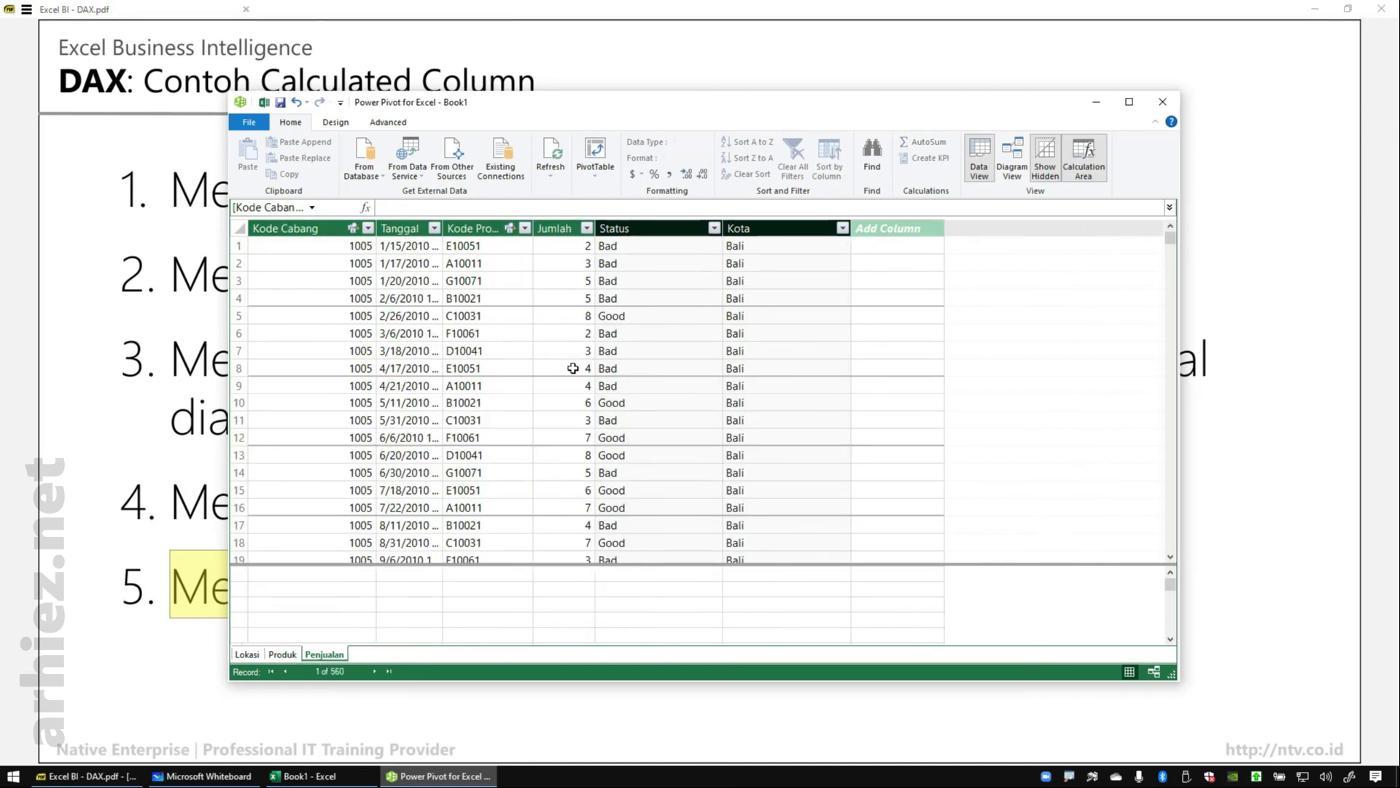
{"action": "left_click", "coordinate": [282, 655]}
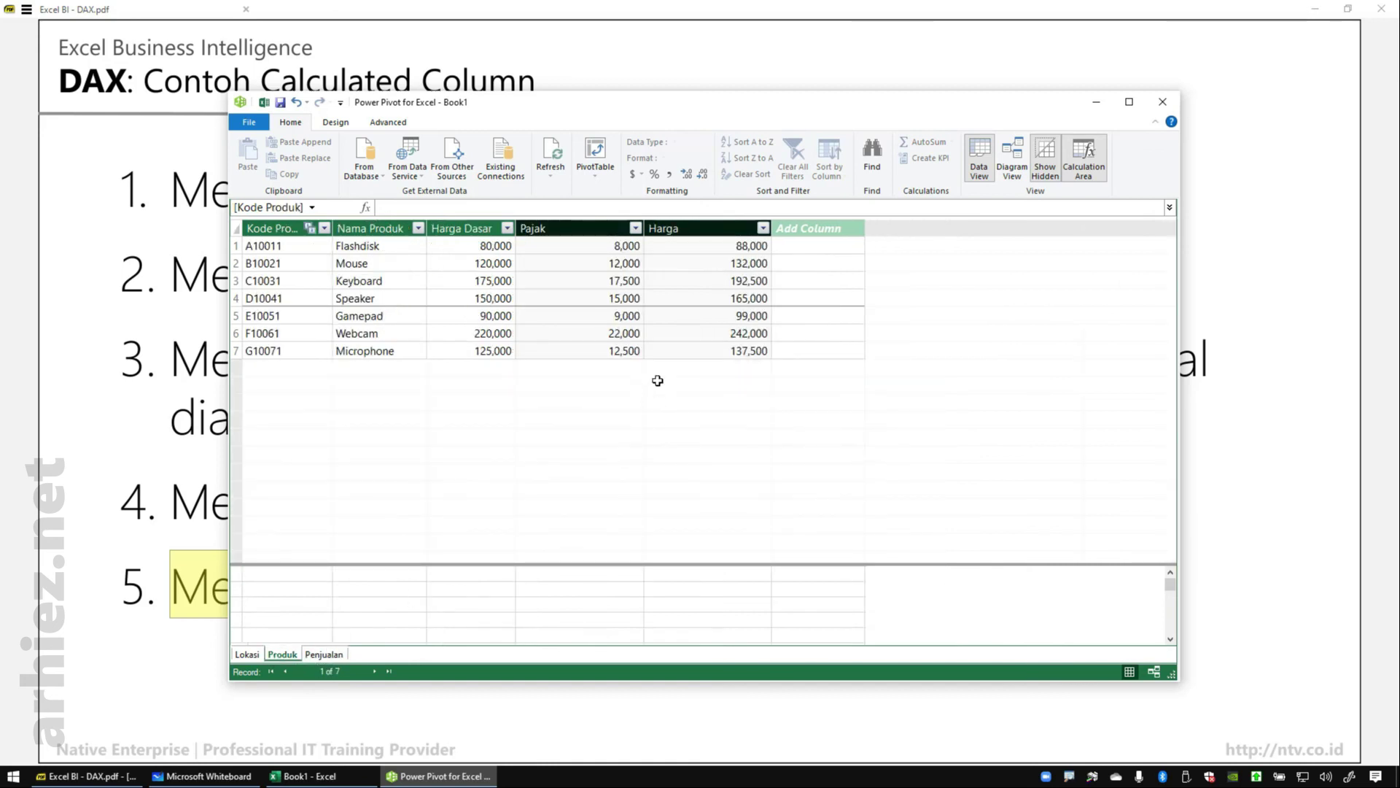
Start a new calculated column in the Penjualan table with the formula beginning =Penjualan[Jumlah]
{"action": "left_click", "coordinate": [324, 654]}
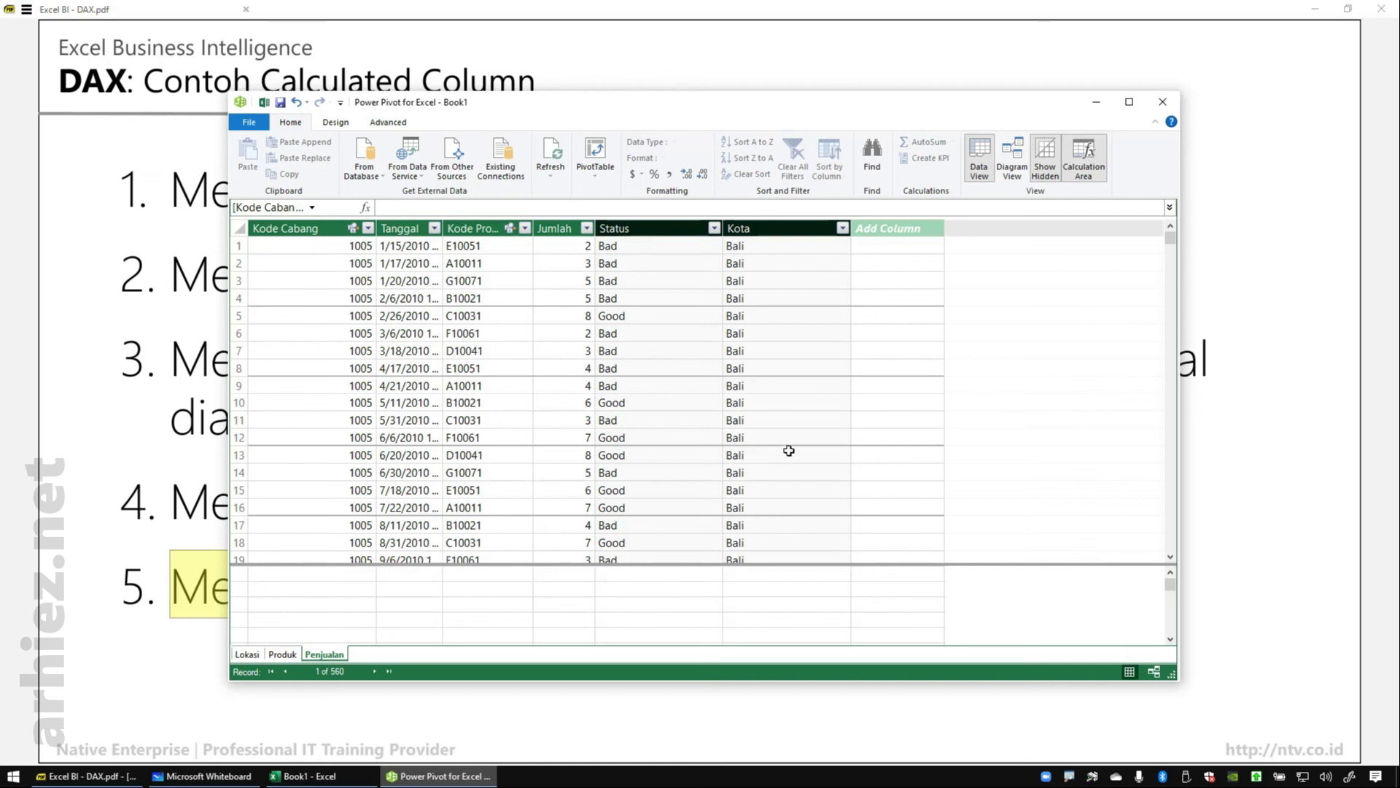
{"action": "left_click", "coordinate": [892, 230]}
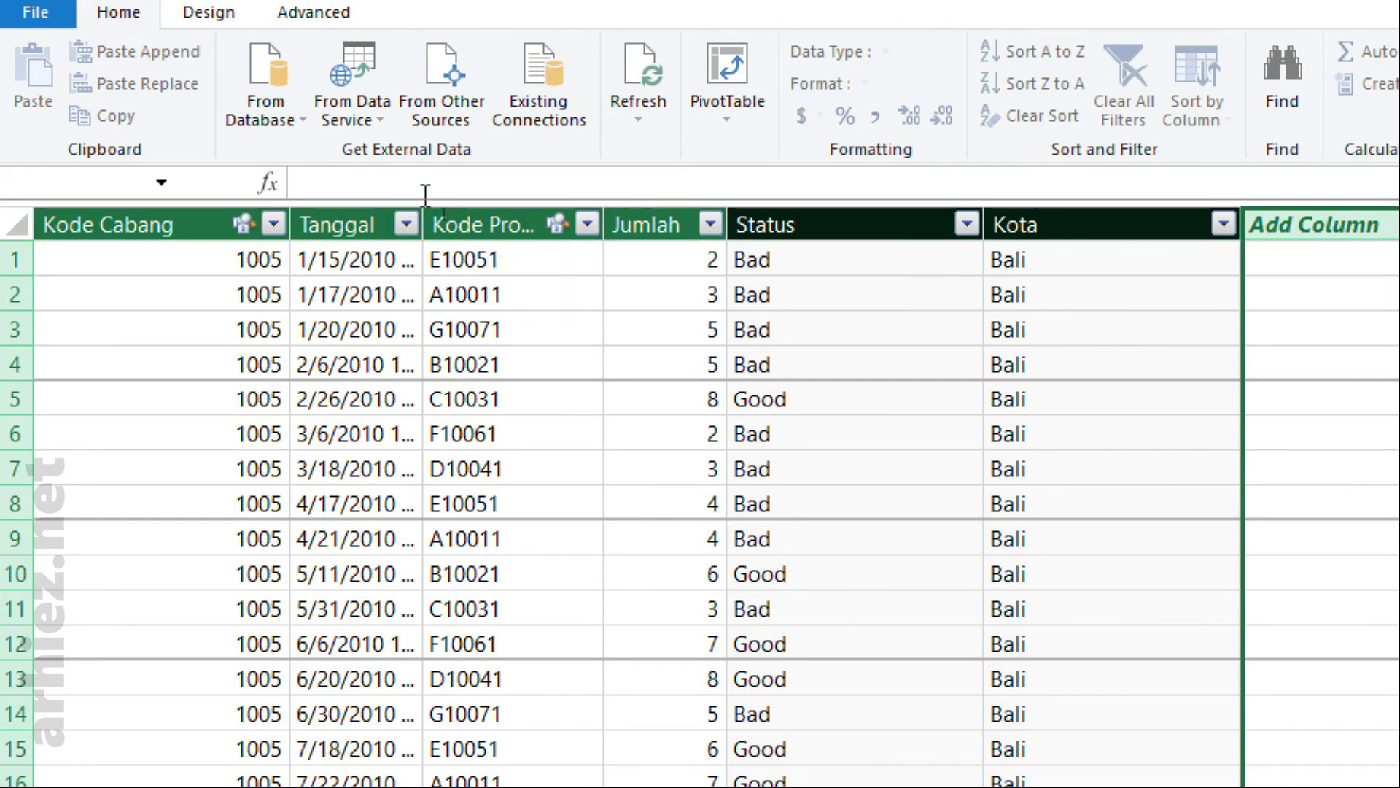
{"action": "left_click", "coordinate": [423, 182]}
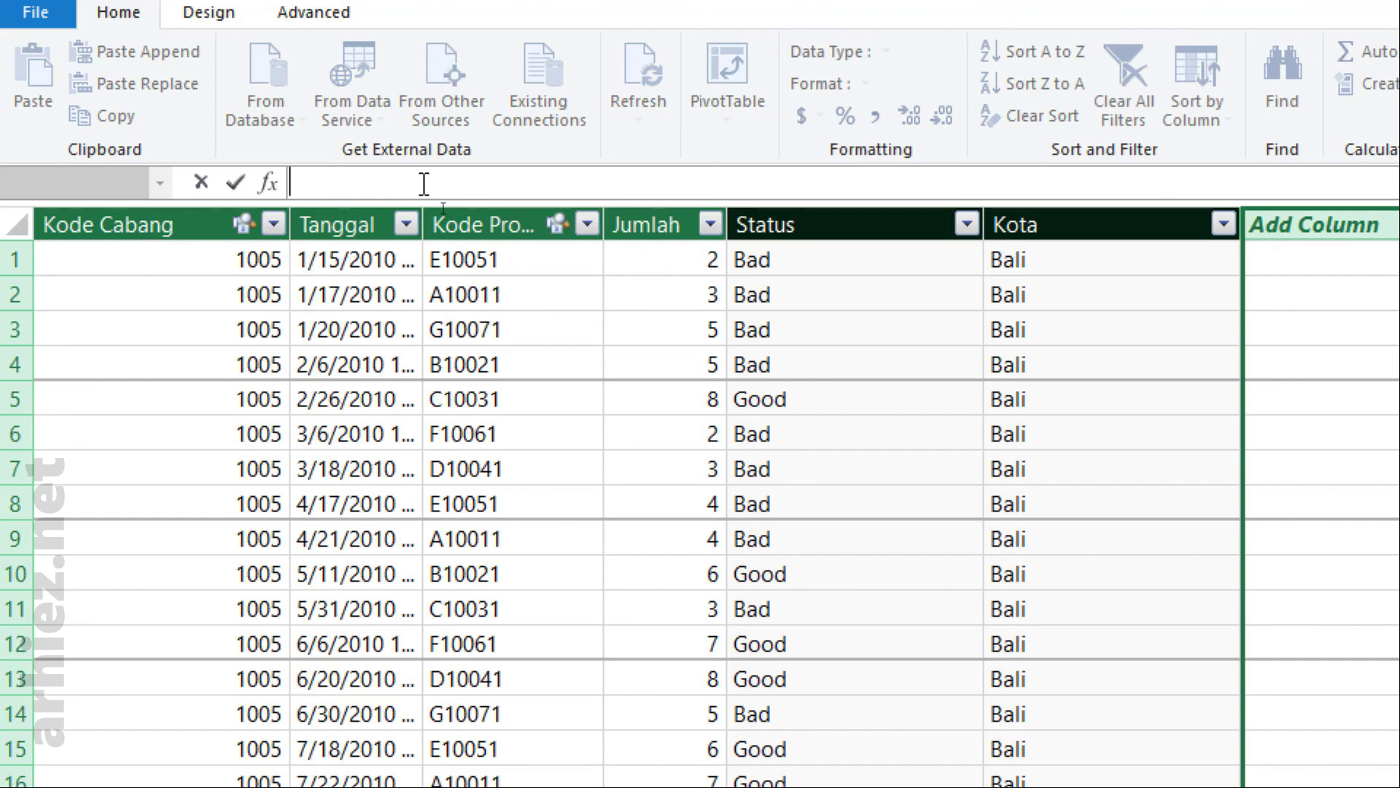
{"action": "type", "text": "=Pen"}
{"action": "key", "text": "Down"}
{"action": "key", "text": "Down"}
{"action": "key", "text": "Down"}
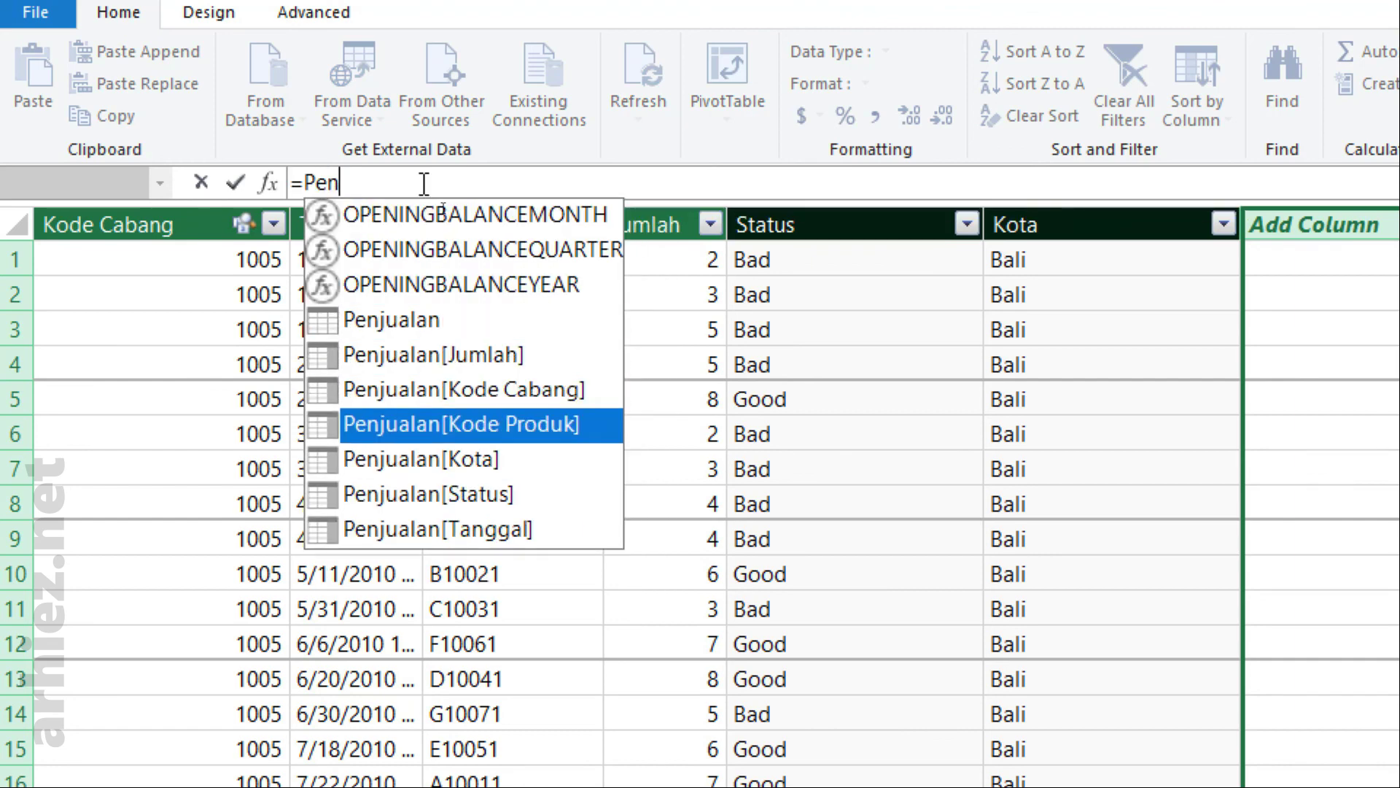
{"action": "key", "text": "Up"}
{"action": "key", "text": "Up"}
{"action": "key", "text": "Tab"}
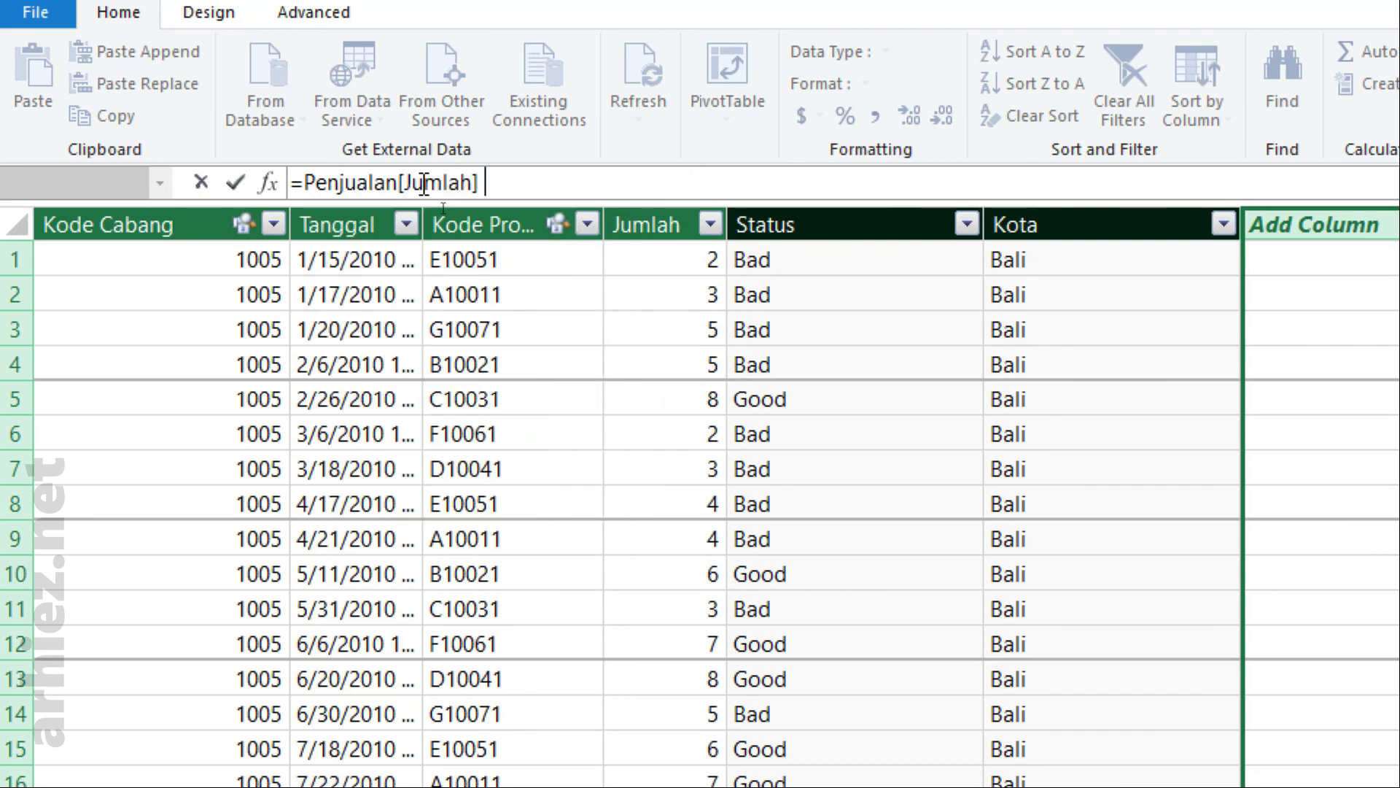
Complete the formula by multiplying Penjualan[Jumlah] by RELATED(Produk[Harga]) and commit the calculated column
{"action": "type", "text": "*"}
{"action": "type", "text": "RELATE"}
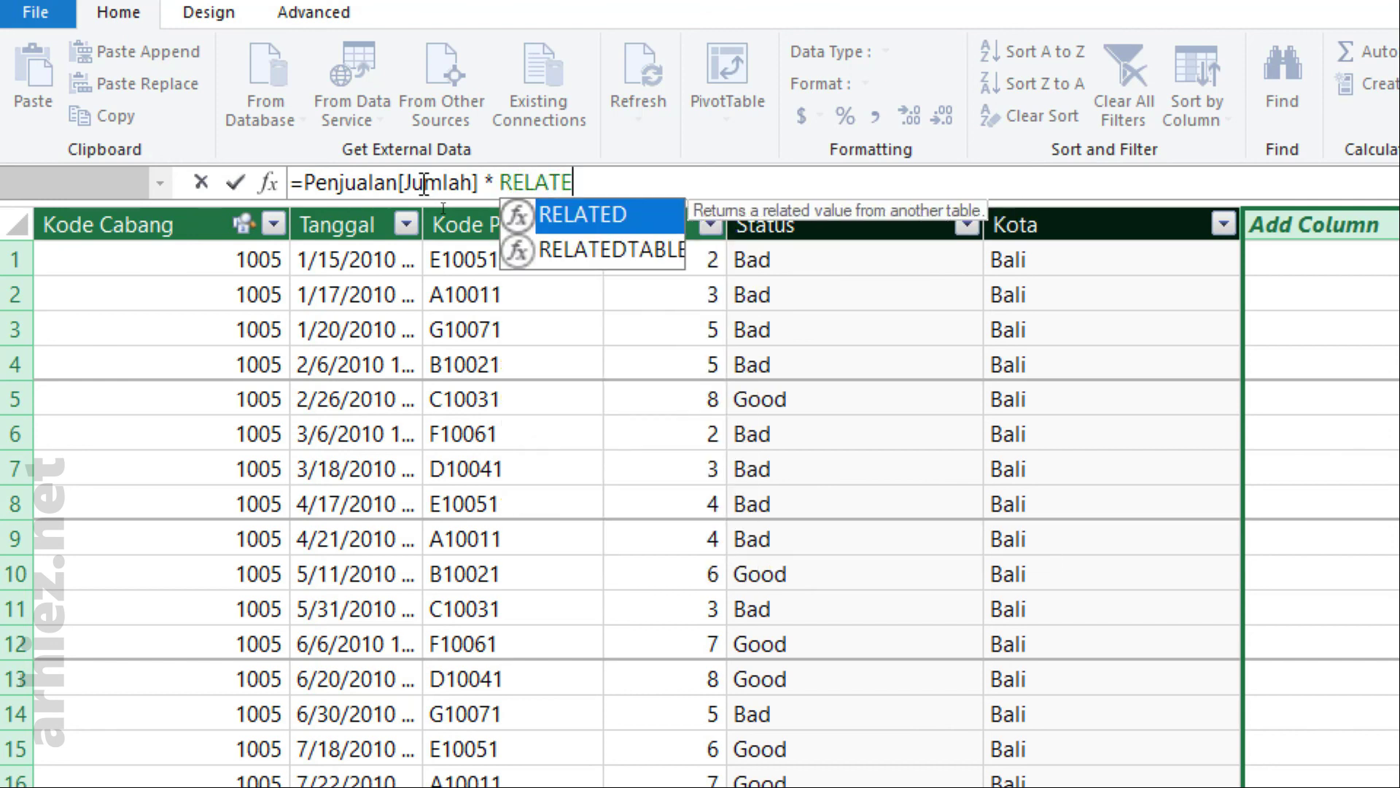
{"action": "type", "text": "D("}
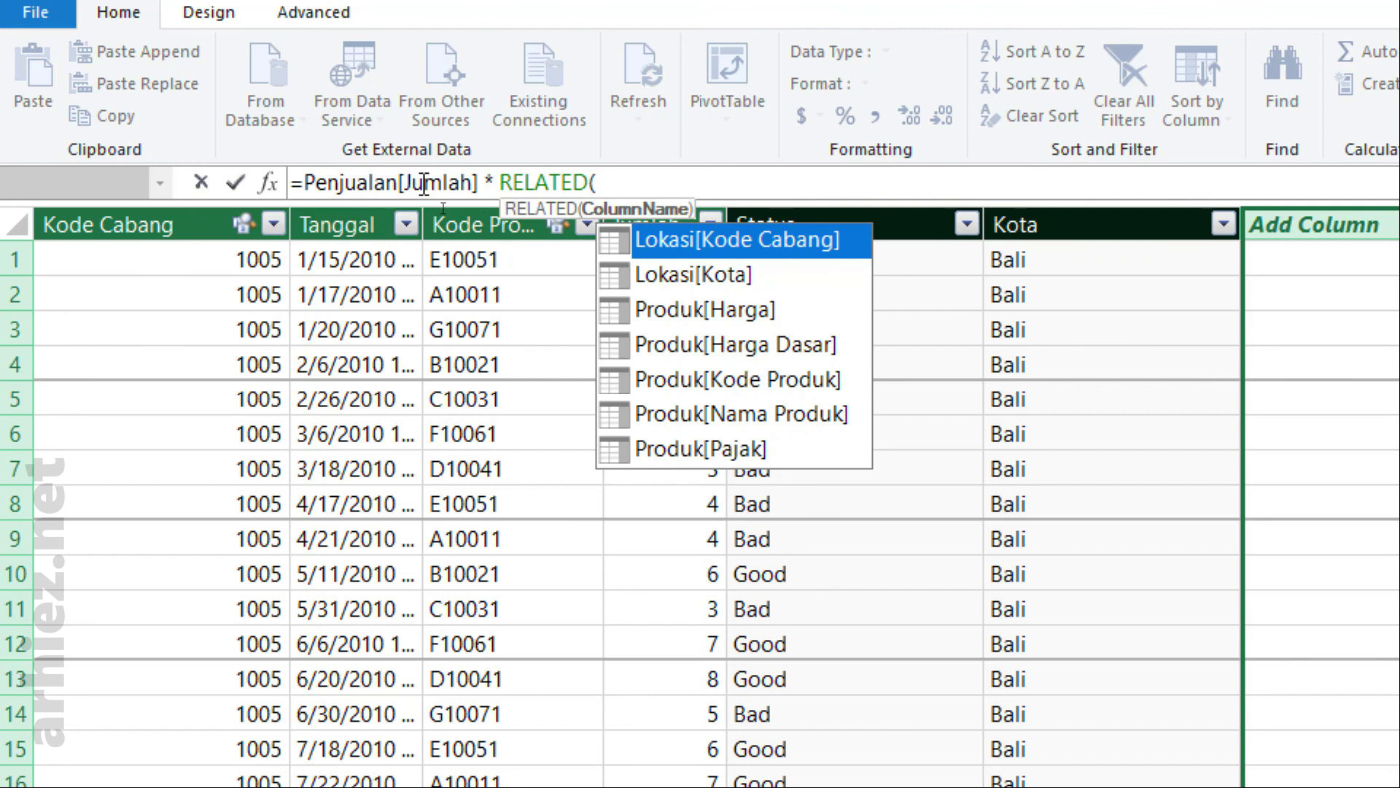
{"action": "type", "text": "produk"}
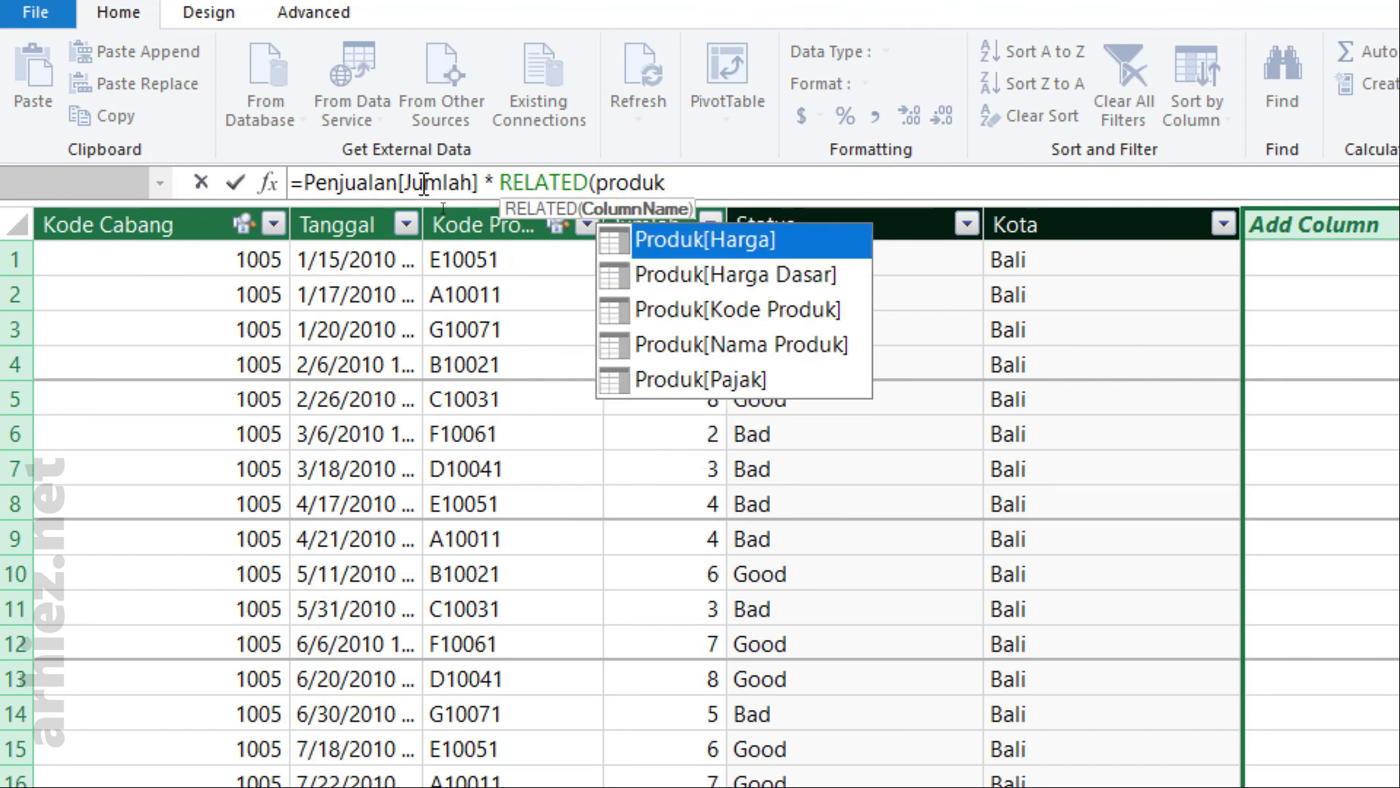
{"action": "key", "text": "Tab"}
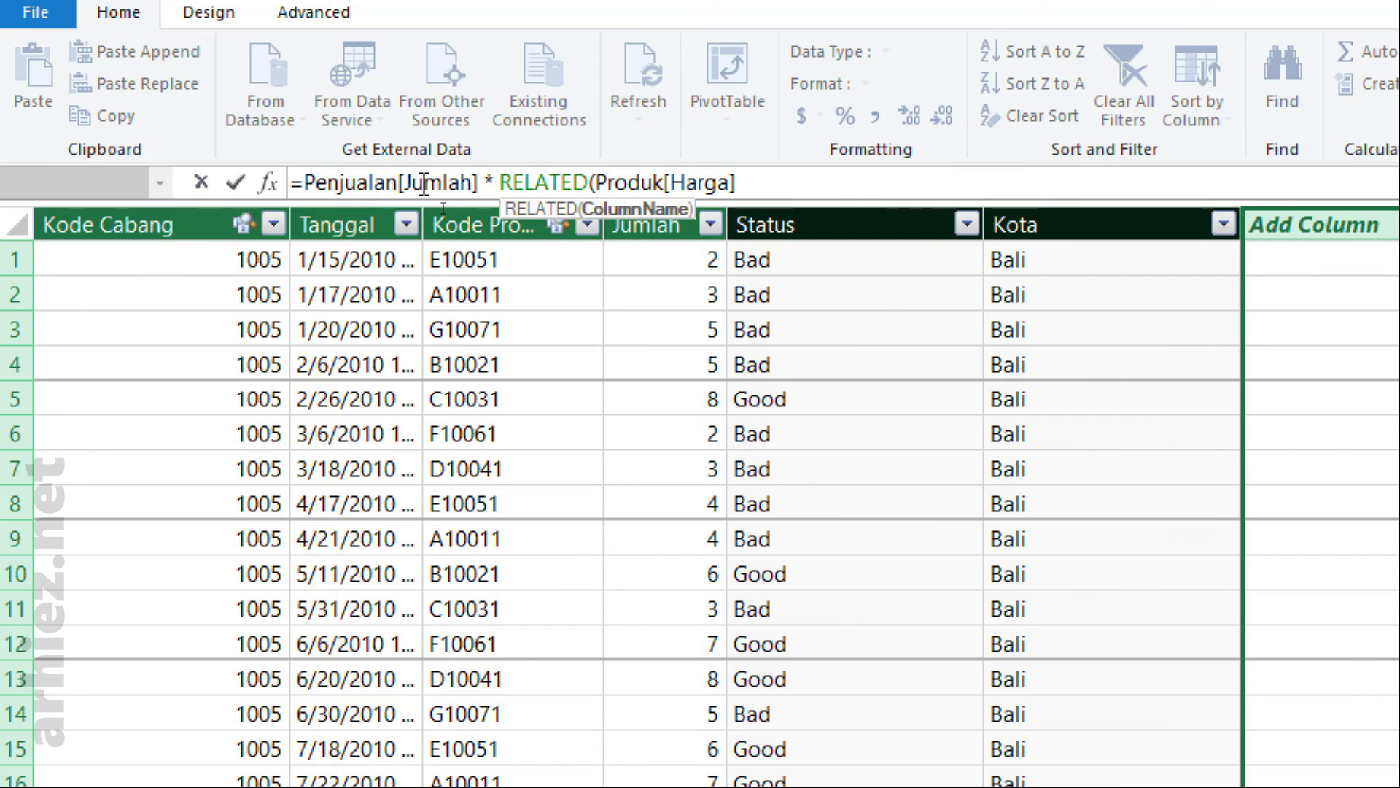
{"action": "type", "text": ")"}
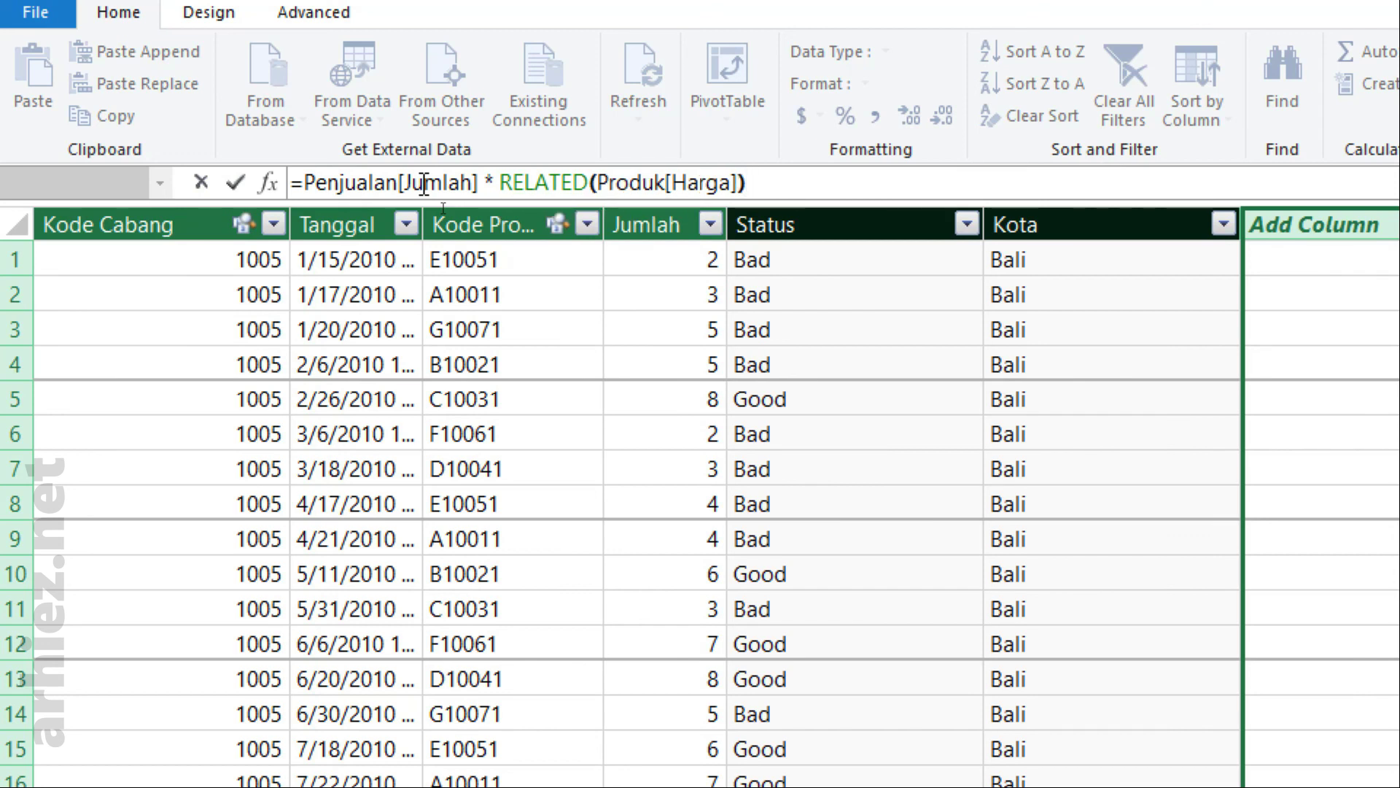
{"action": "key", "text": "Return"}
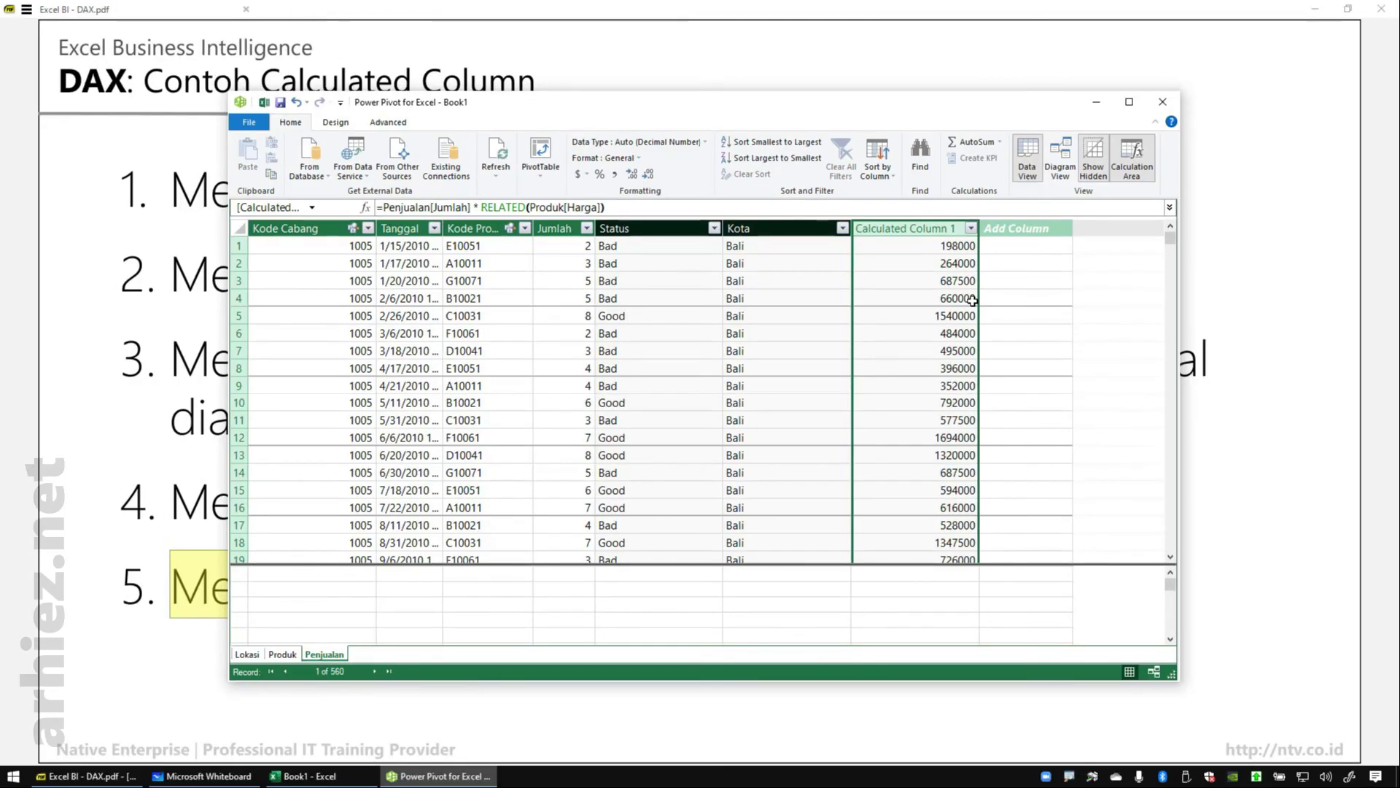
Rename the new price calculation column in the Penjualan table as Total Harga
{"action": "left_click", "coordinate": [562, 259]}
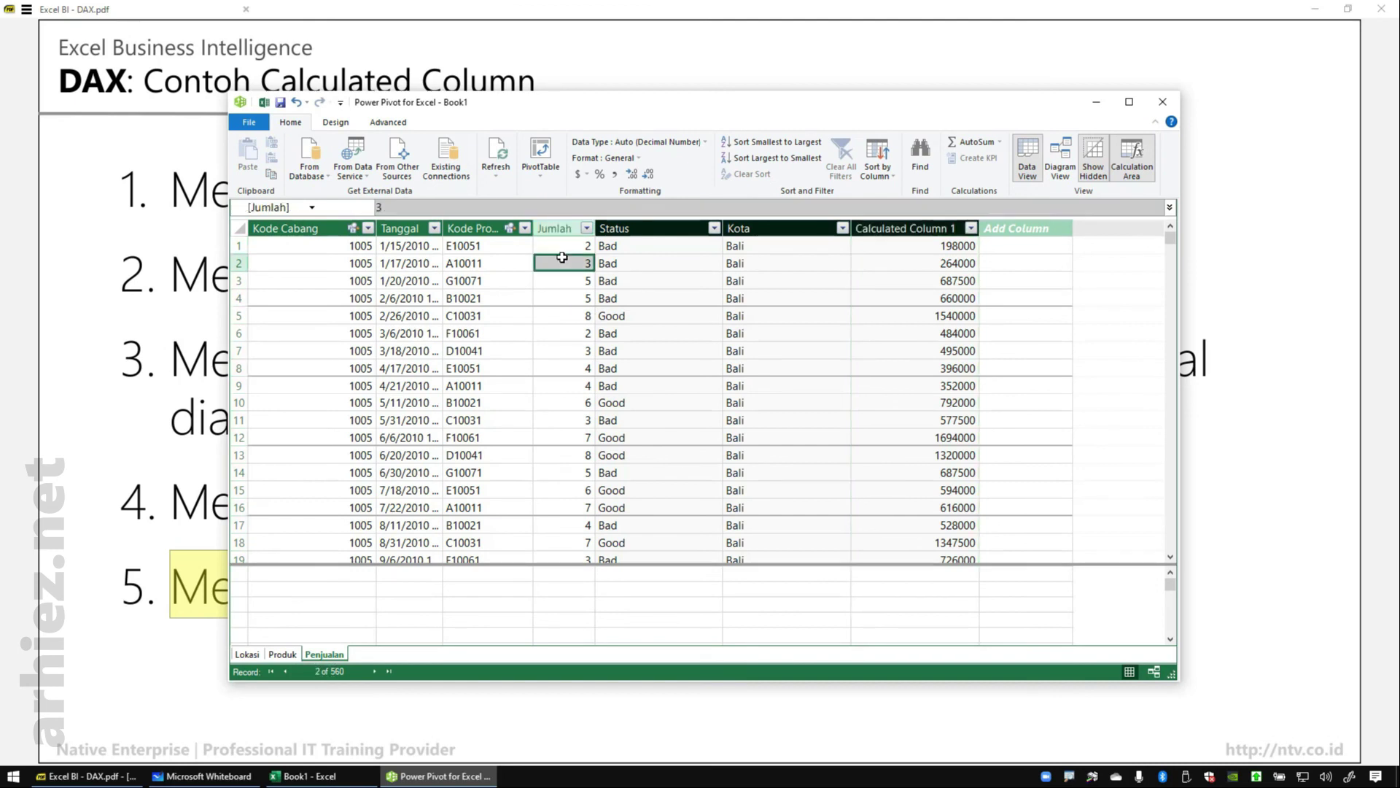
{"action": "left_click", "coordinate": [280, 654]}
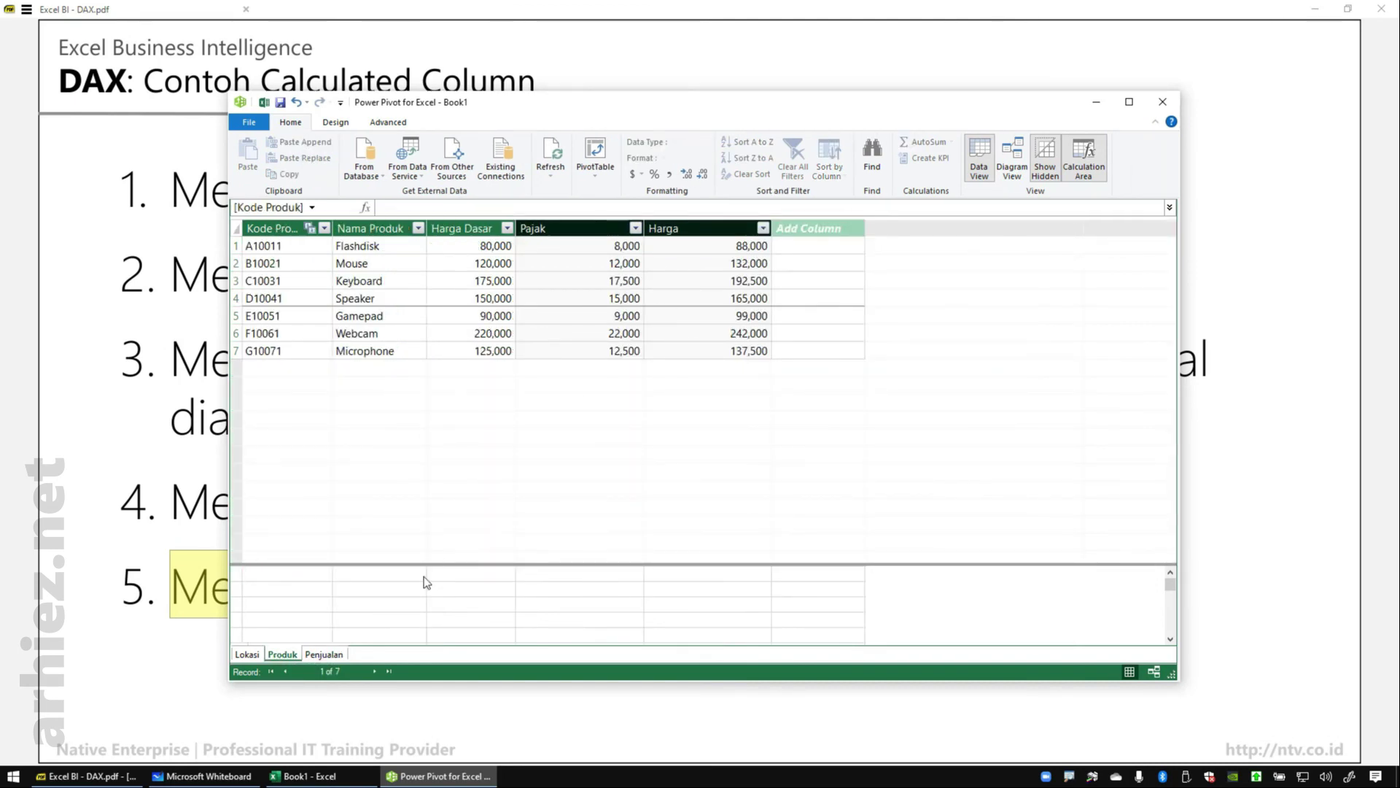
{"action": "left_click", "coordinate": [324, 654]}
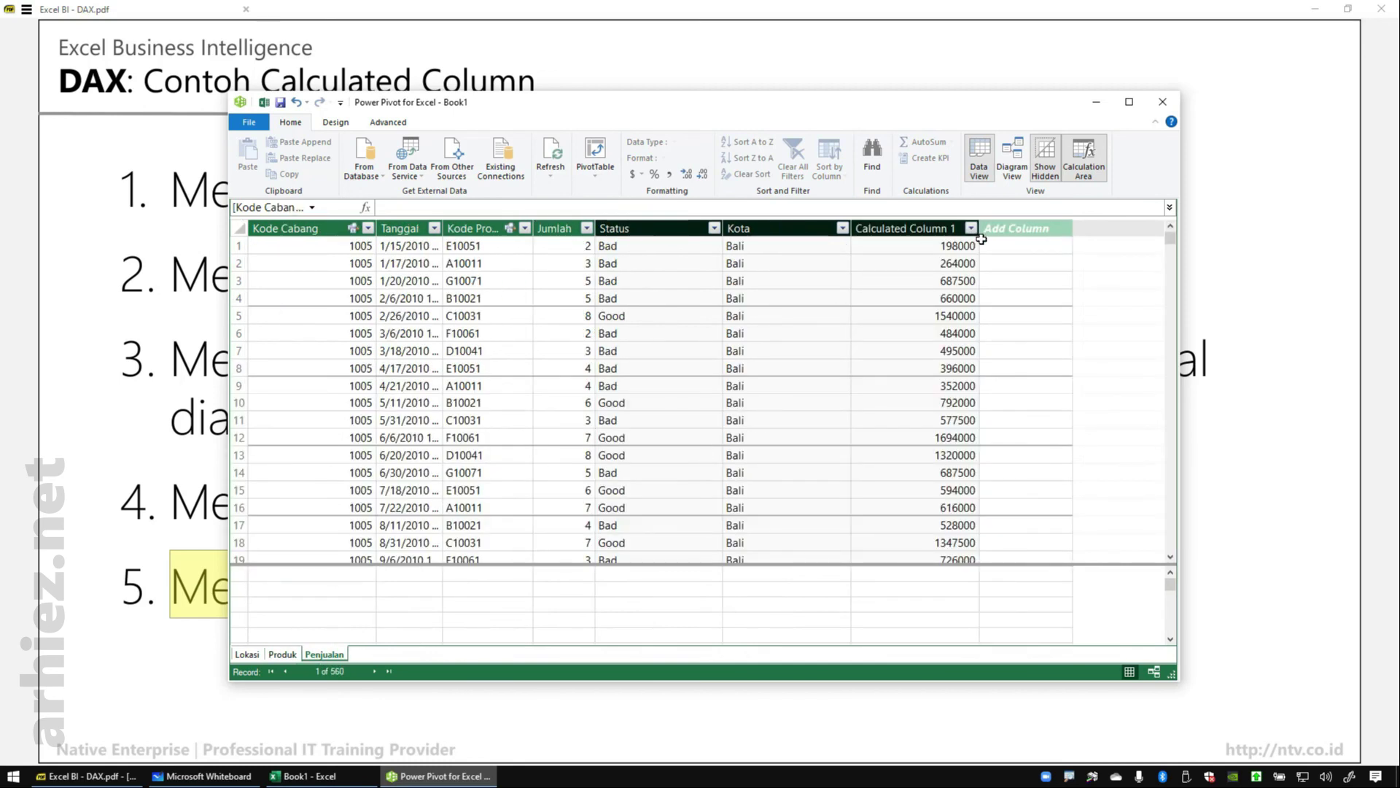
{"action": "double_click", "coordinate": [912, 226]}
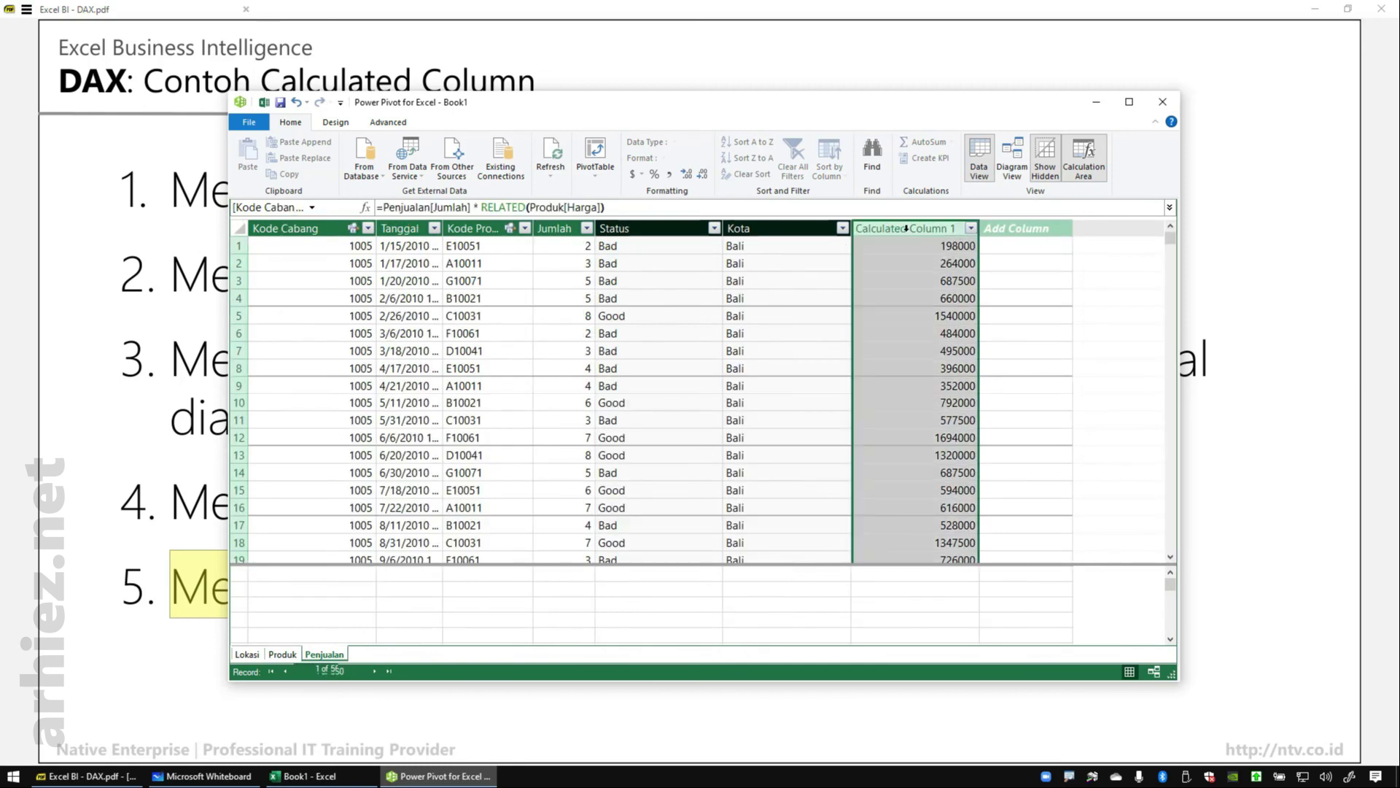
{"action": "type", "text": "T"}
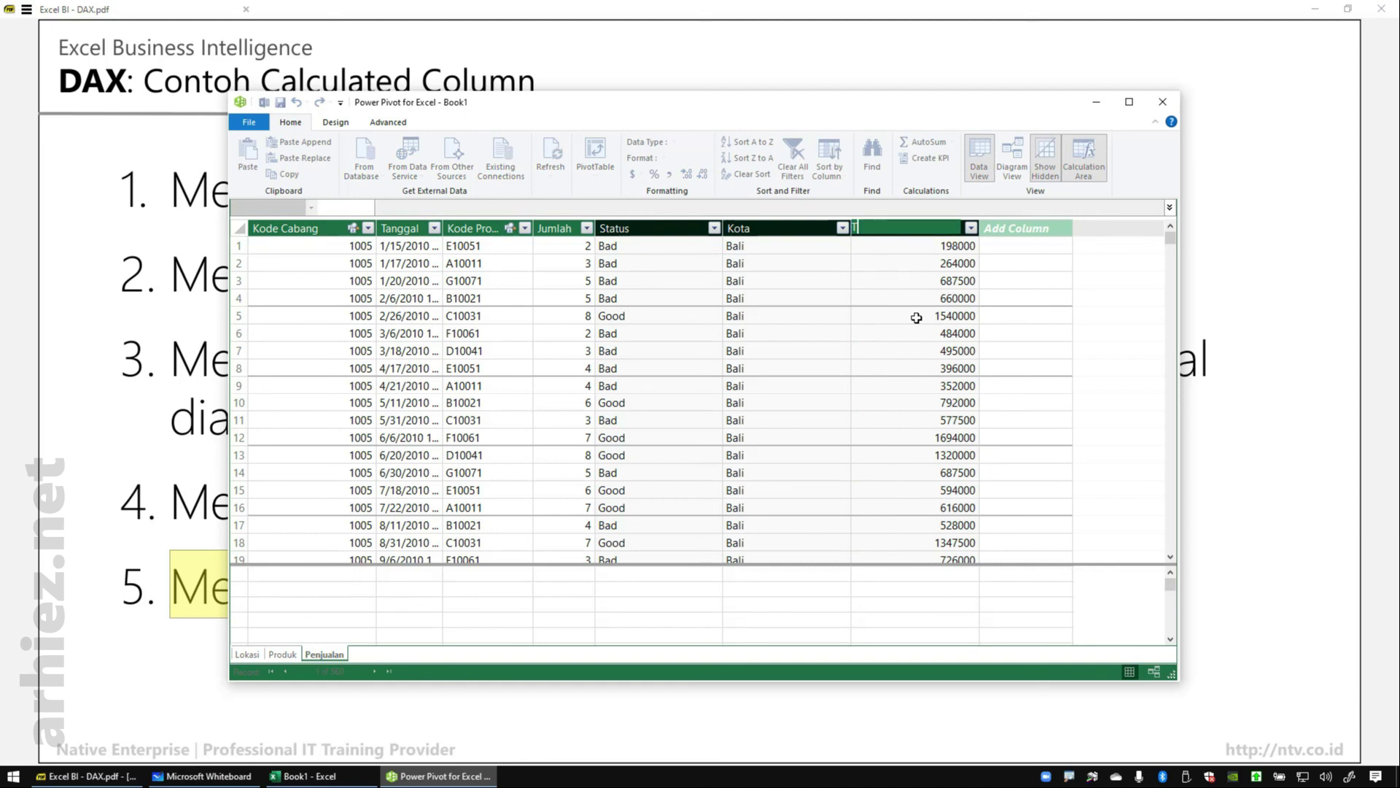
{"action": "type", "text": "otal Harga"}
{"action": "key", "text": "Return"}
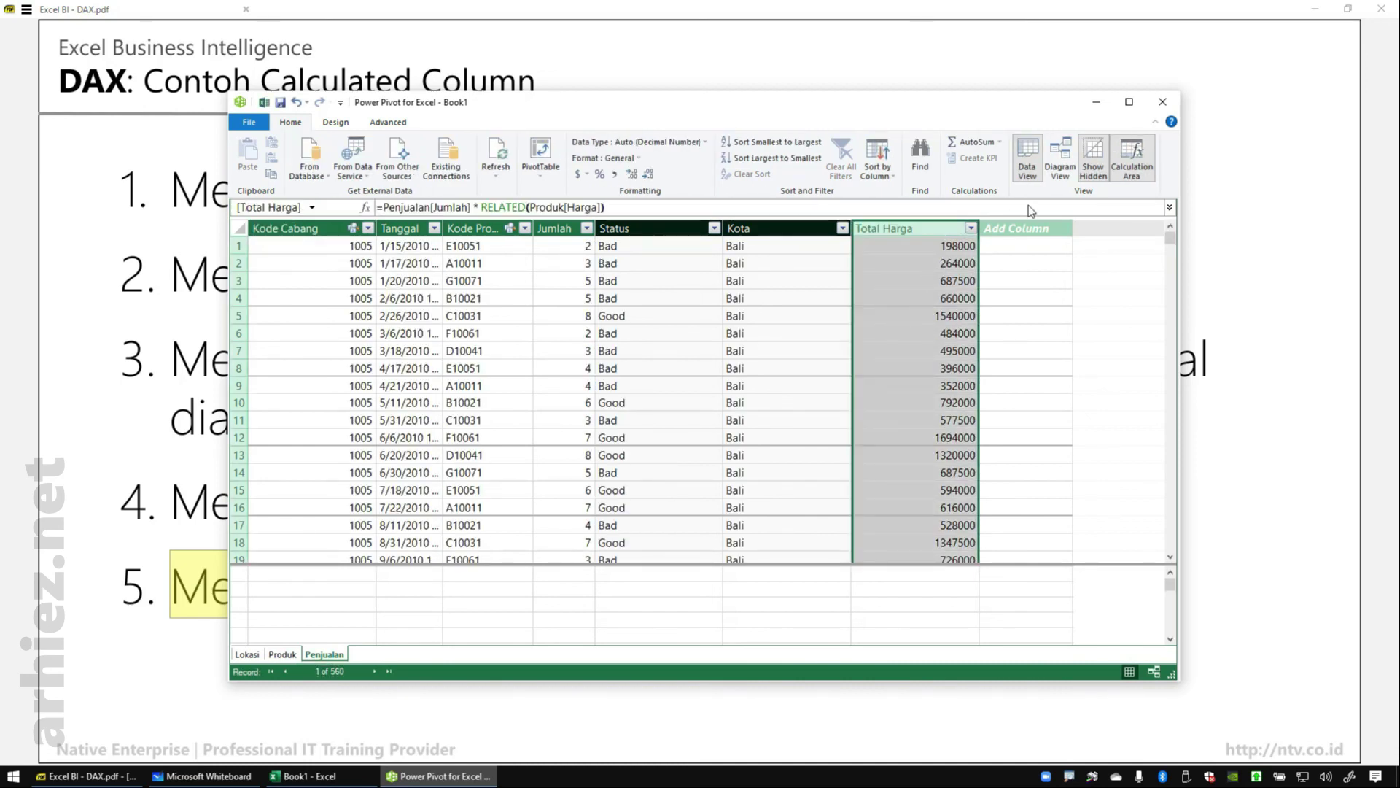
Examine the relationships of Penjualan with Lokasi and Produk in the diagram view, marking their many sides, and return to the data view
{"action": "left_click", "coordinate": [1057, 172]}
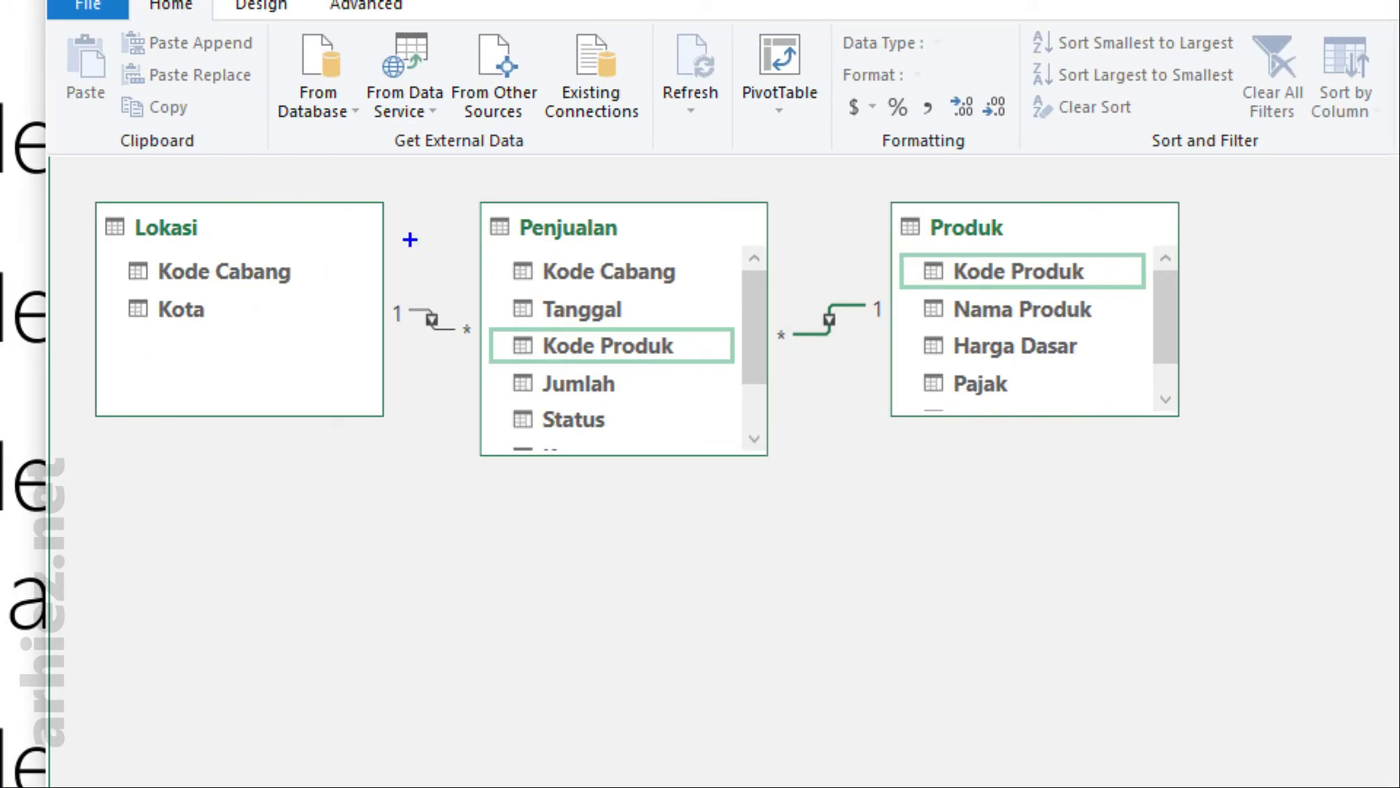
{"action": "mouse_move", "coordinate": [454, 175]}
{"action": "left_mouse_down"}
{"action": "mouse_move", "coordinate": [458, 496]}
{"action": "mouse_move", "coordinate": [558, 178]}
{"action": "mouse_move", "coordinate": [809, 513]}
{"action": "left_mouse_up"}
{"action": "left_click_drag", "start_coordinate": [456, 527], "coordinate": [881, 524]}
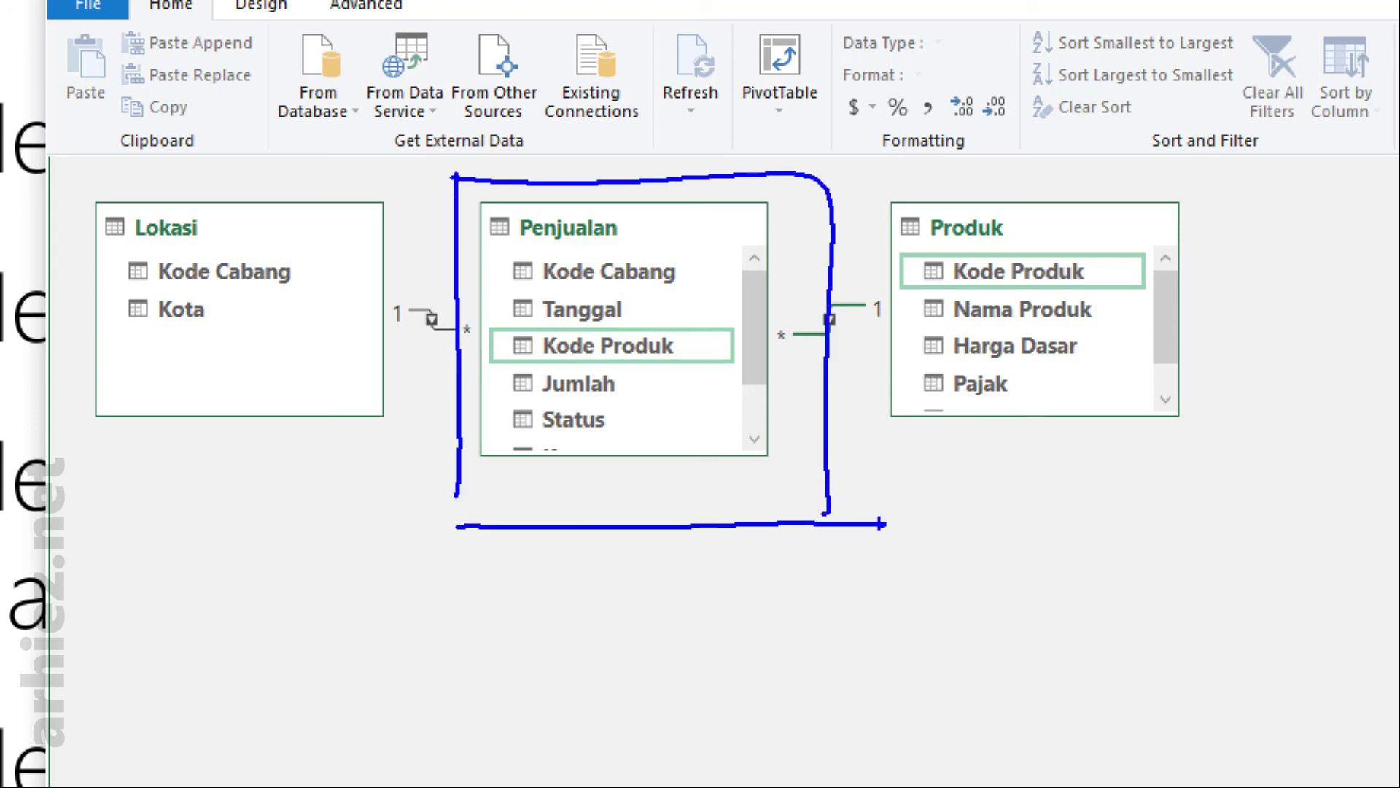
{"action": "key", "text": "r"}
{"action": "mouse_move", "coordinate": [784, 313]}
{"action": "left_mouse_down"}
{"action": "mouse_move", "coordinate": [806, 329]}
{"action": "mouse_move", "coordinate": [794, 306]}
{"action": "left_mouse_up"}
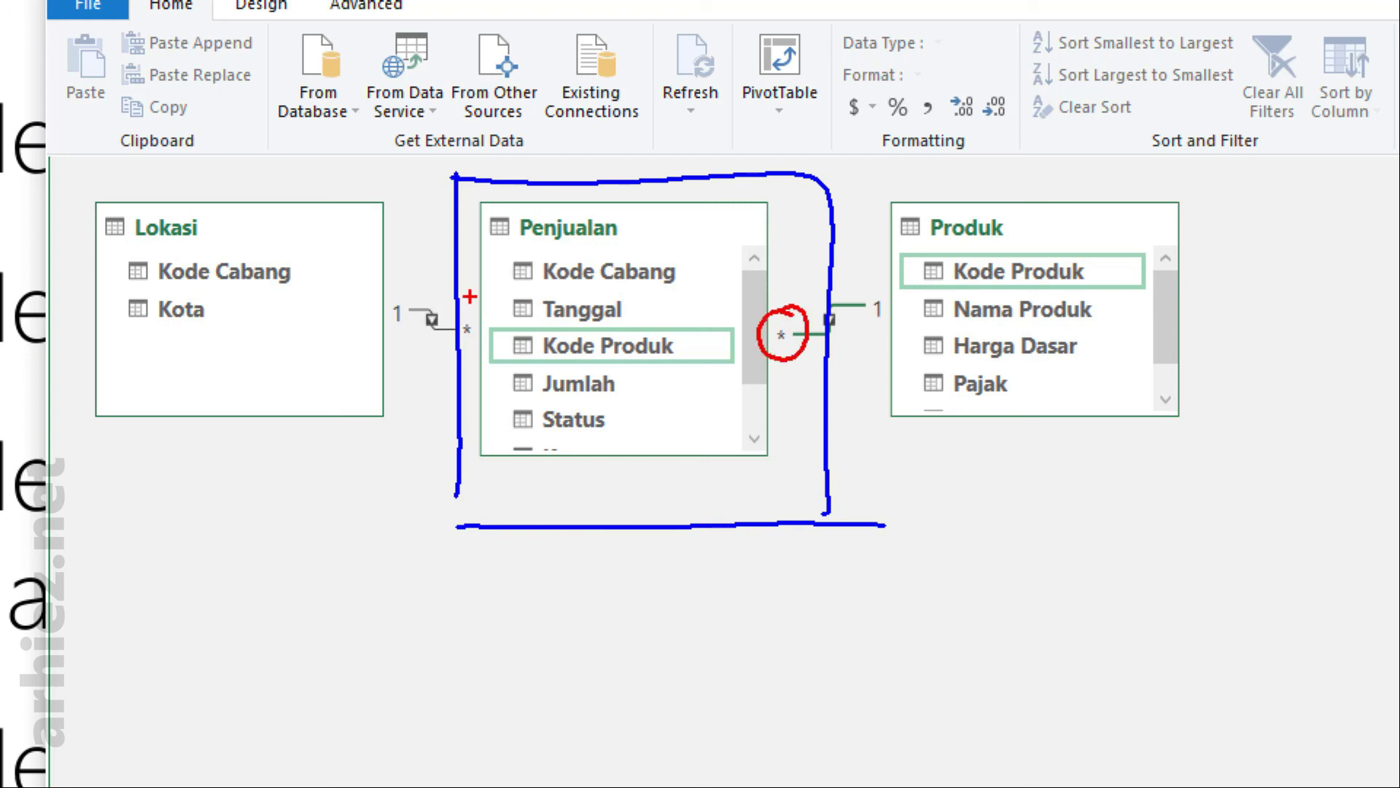
{"action": "mouse_move", "coordinate": [470, 296]}
{"action": "left_mouse_down"}
{"action": "mouse_move", "coordinate": [447, 344]}
{"action": "mouse_move", "coordinate": [473, 301]}
{"action": "left_mouse_up"}
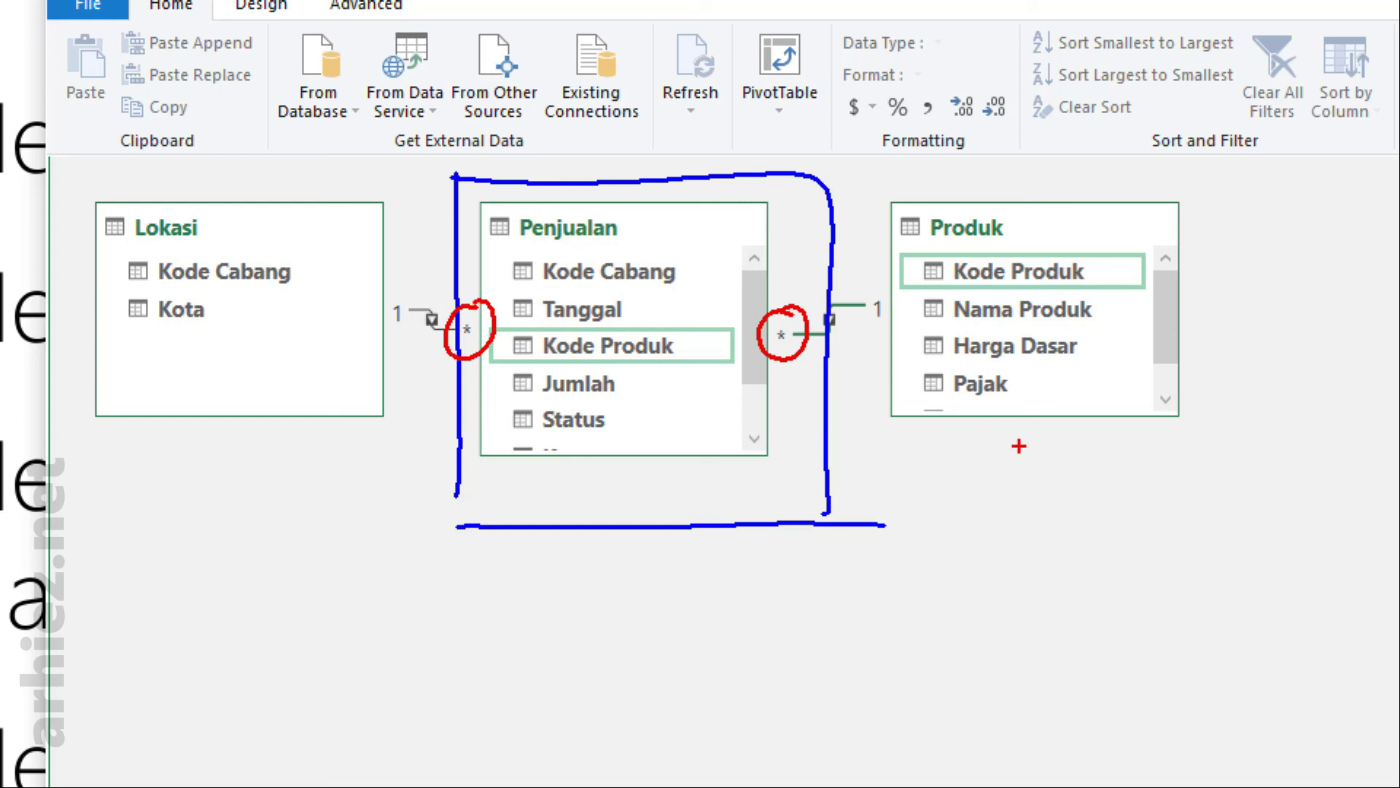
{"action": "mouse_move", "coordinate": [985, 479]}
{"action": "left_mouse_down"}
{"action": "mouse_move", "coordinate": [1077, 427]}
{"action": "mouse_move", "coordinate": [1092, 433]}
{"action": "left_mouse_up"}
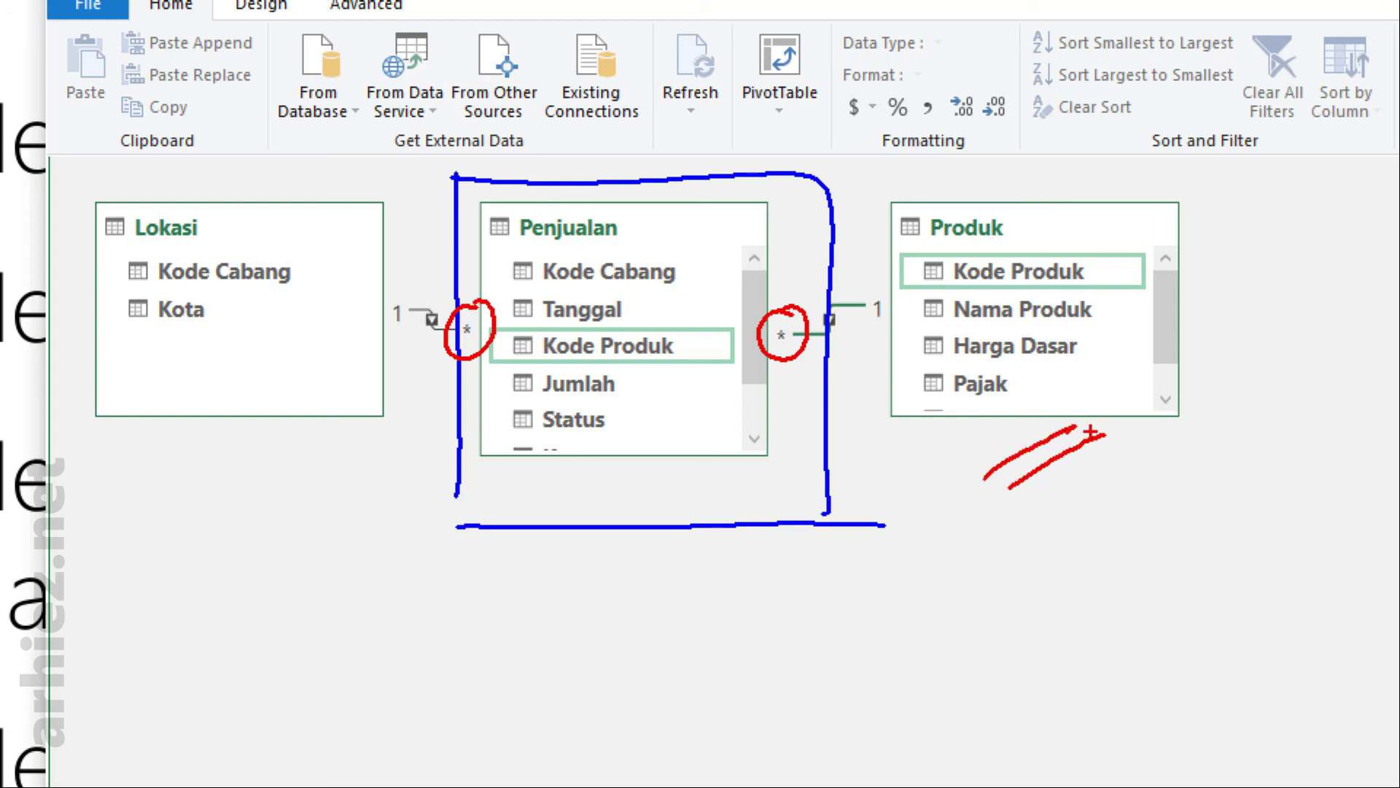
{"action": "left_click_drag", "start_coordinate": [176, 500], "coordinate": [267, 436]}
{"action": "left_click_drag", "start_coordinate": [188, 525], "coordinate": [294, 449]}
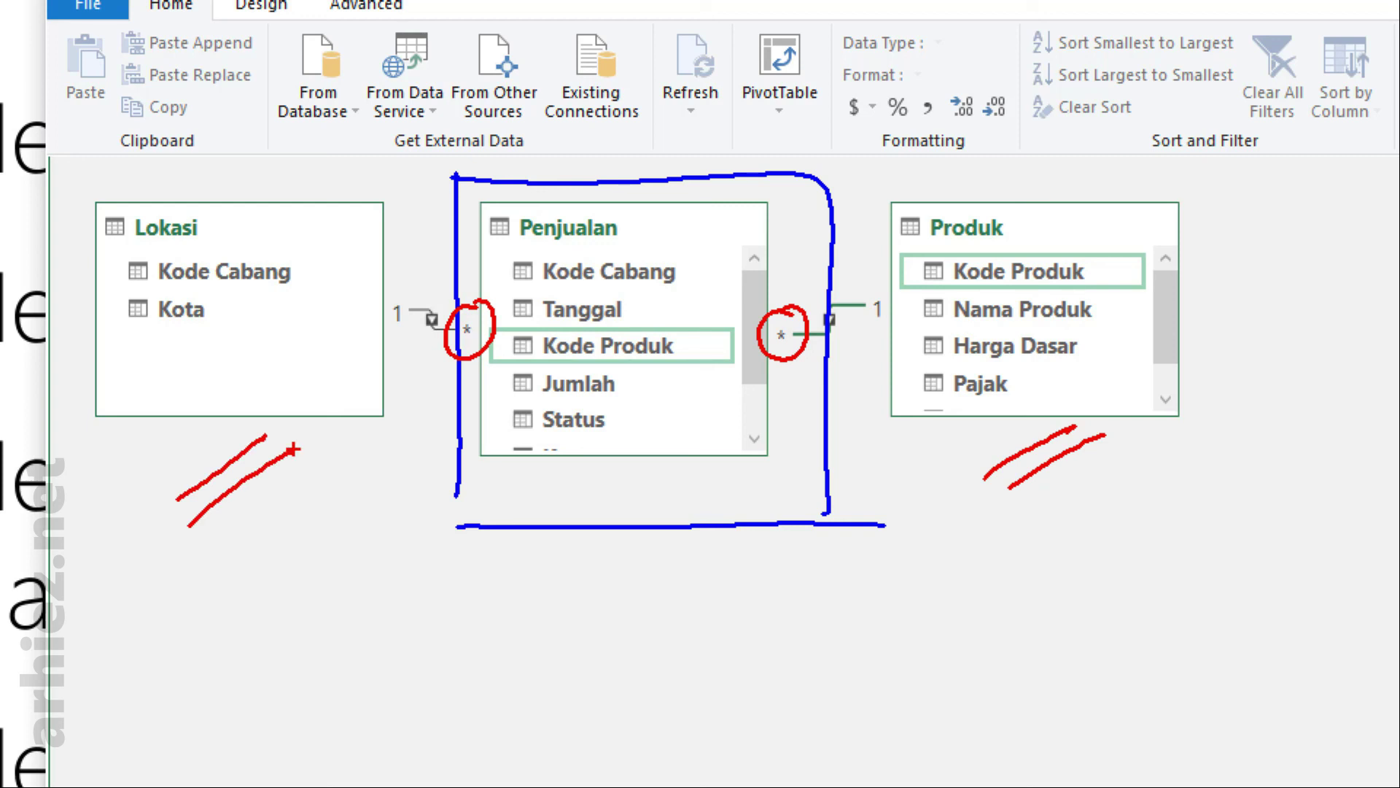
{"action": "key", "text": "Escape"}
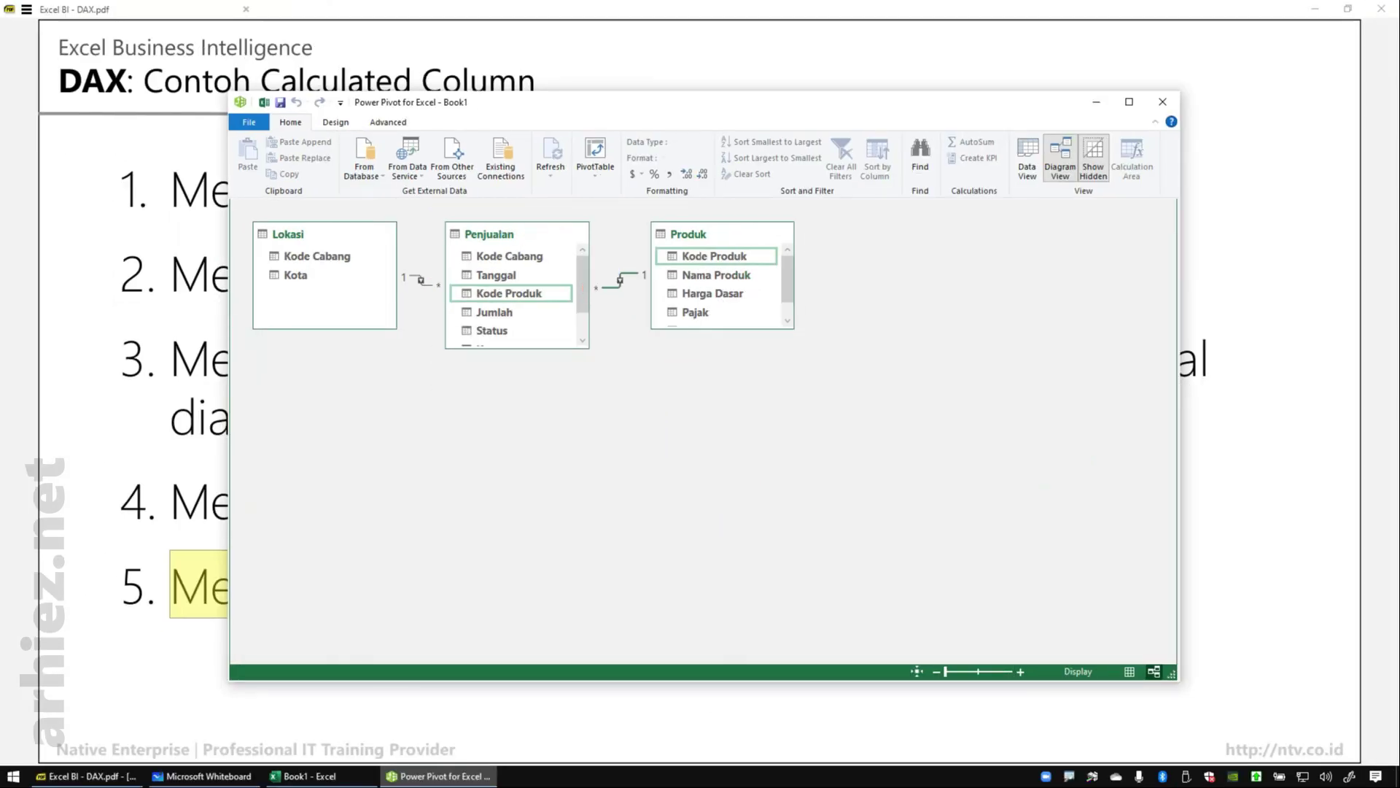
{"action": "left_click", "coordinate": [1027, 168]}
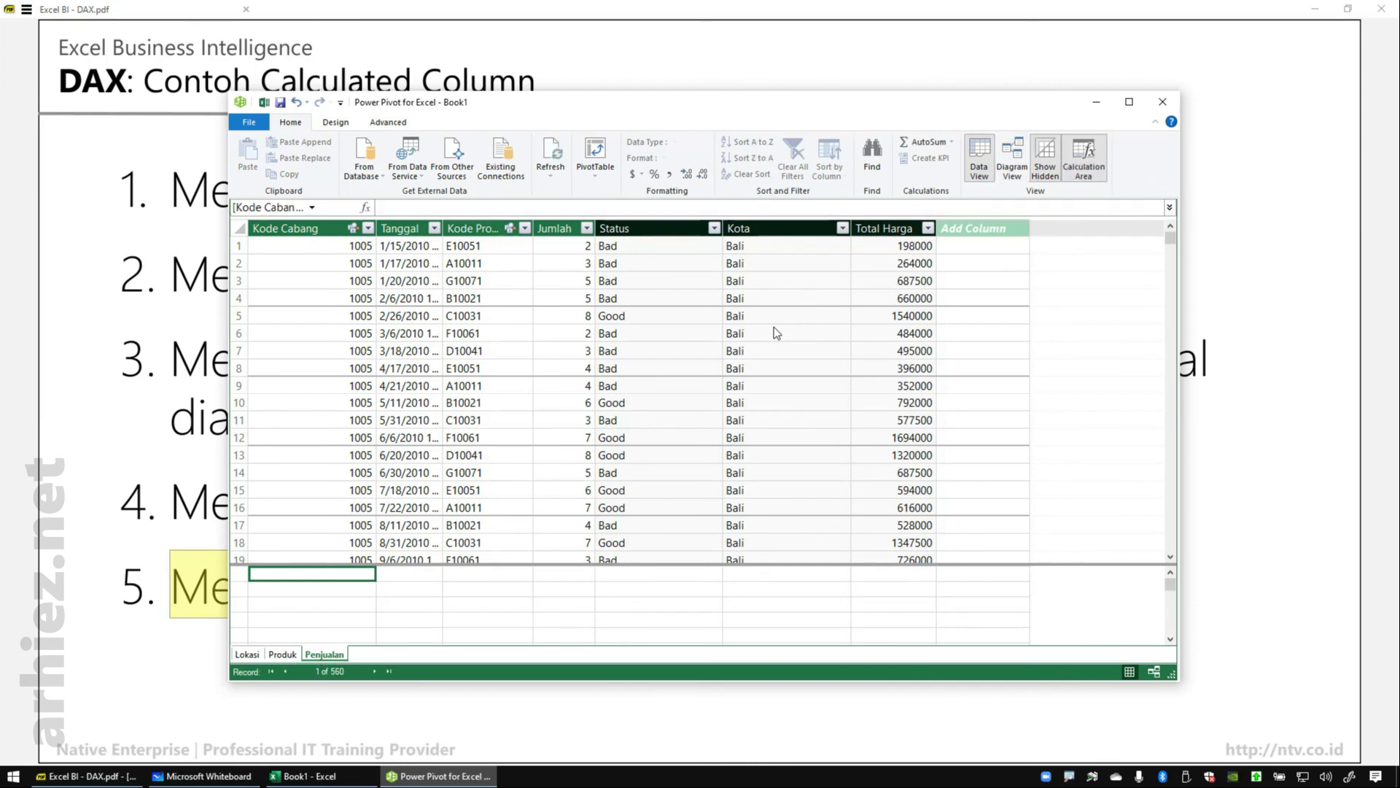